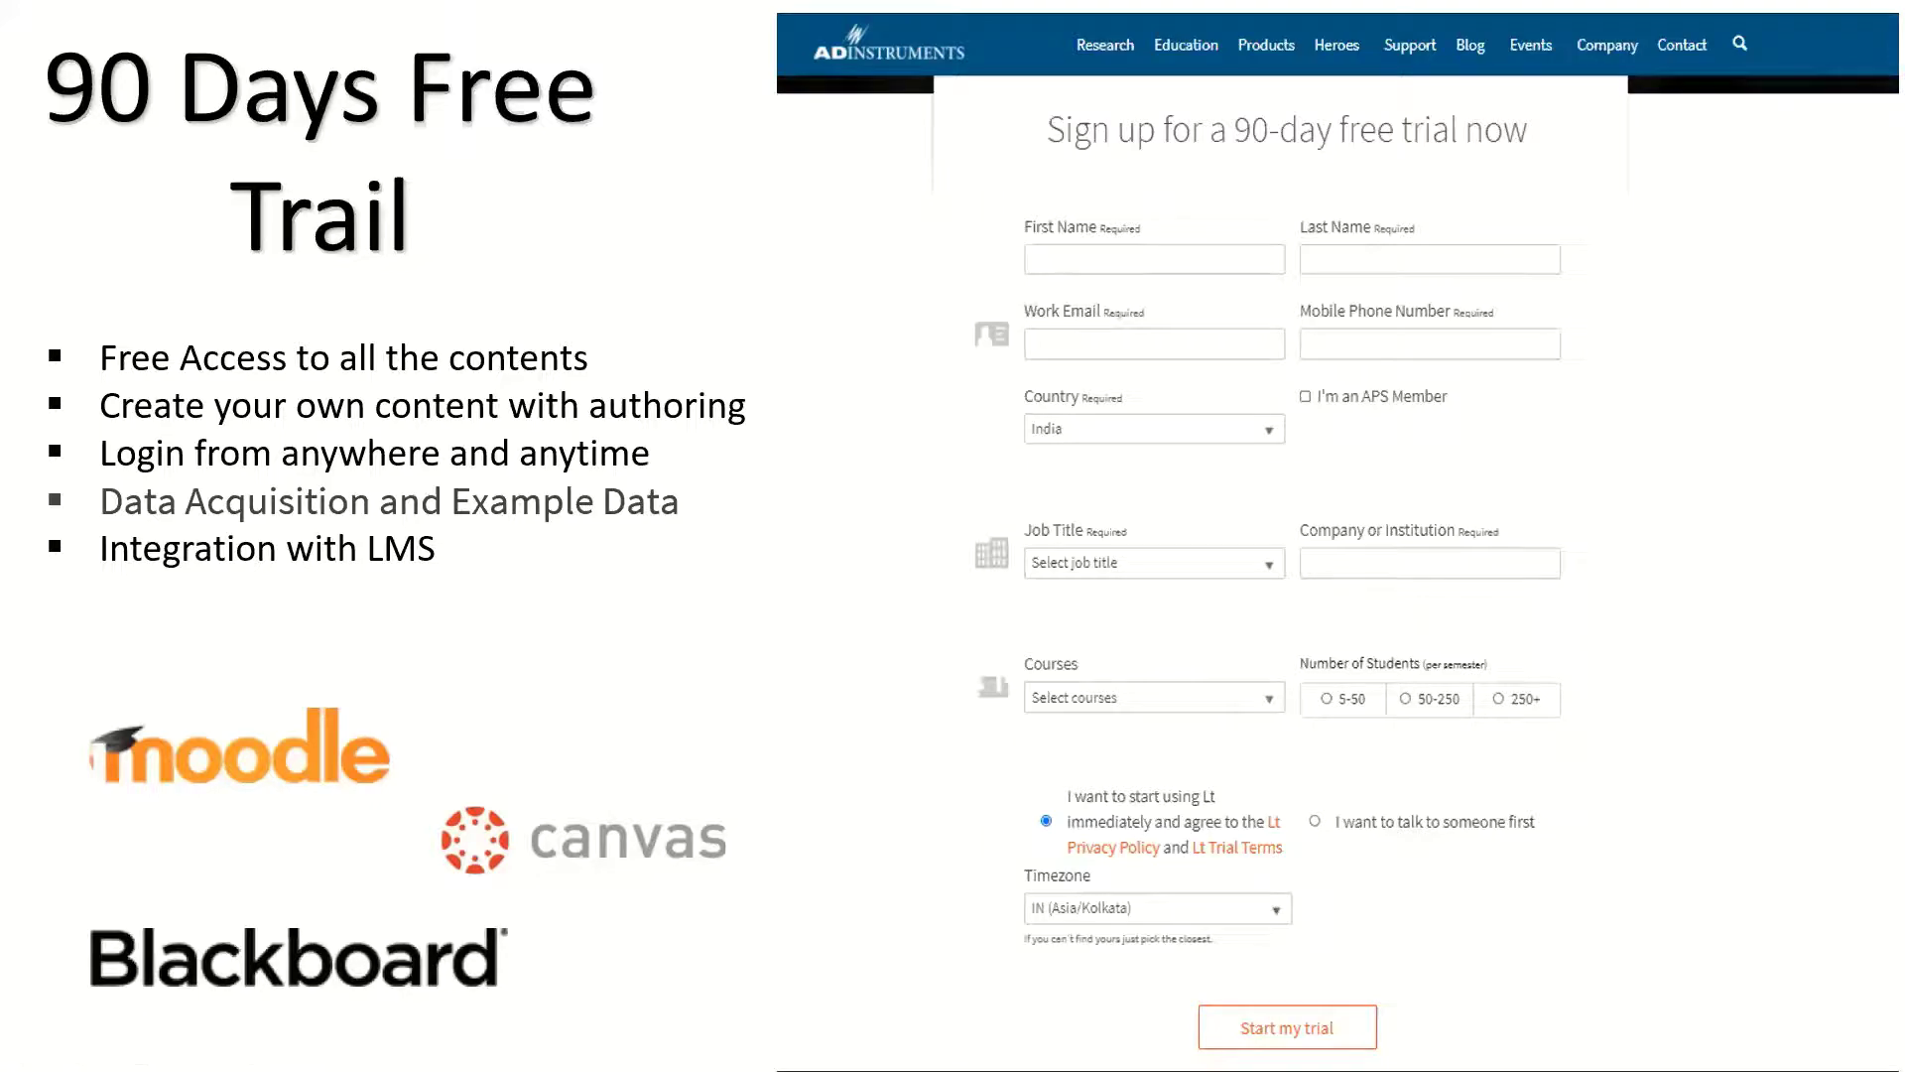
key("Escape")
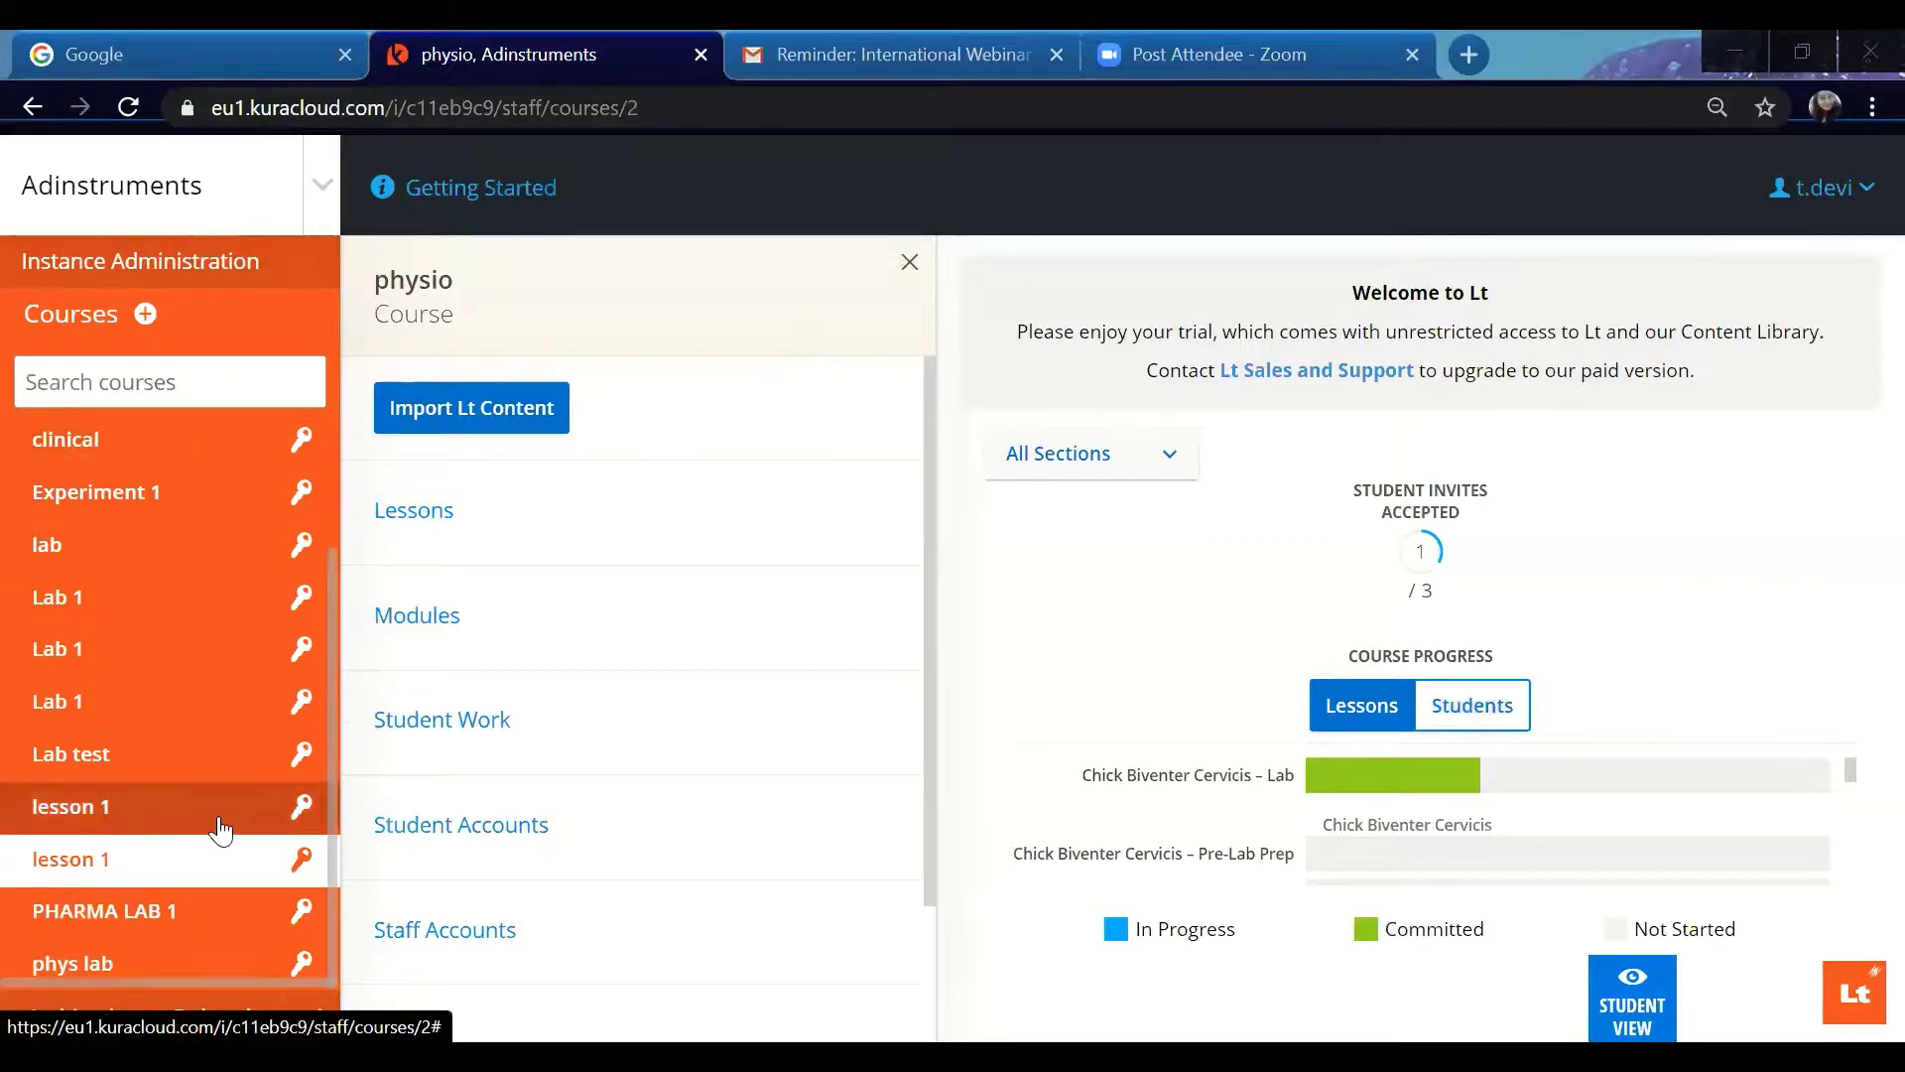
left_click(146, 315)
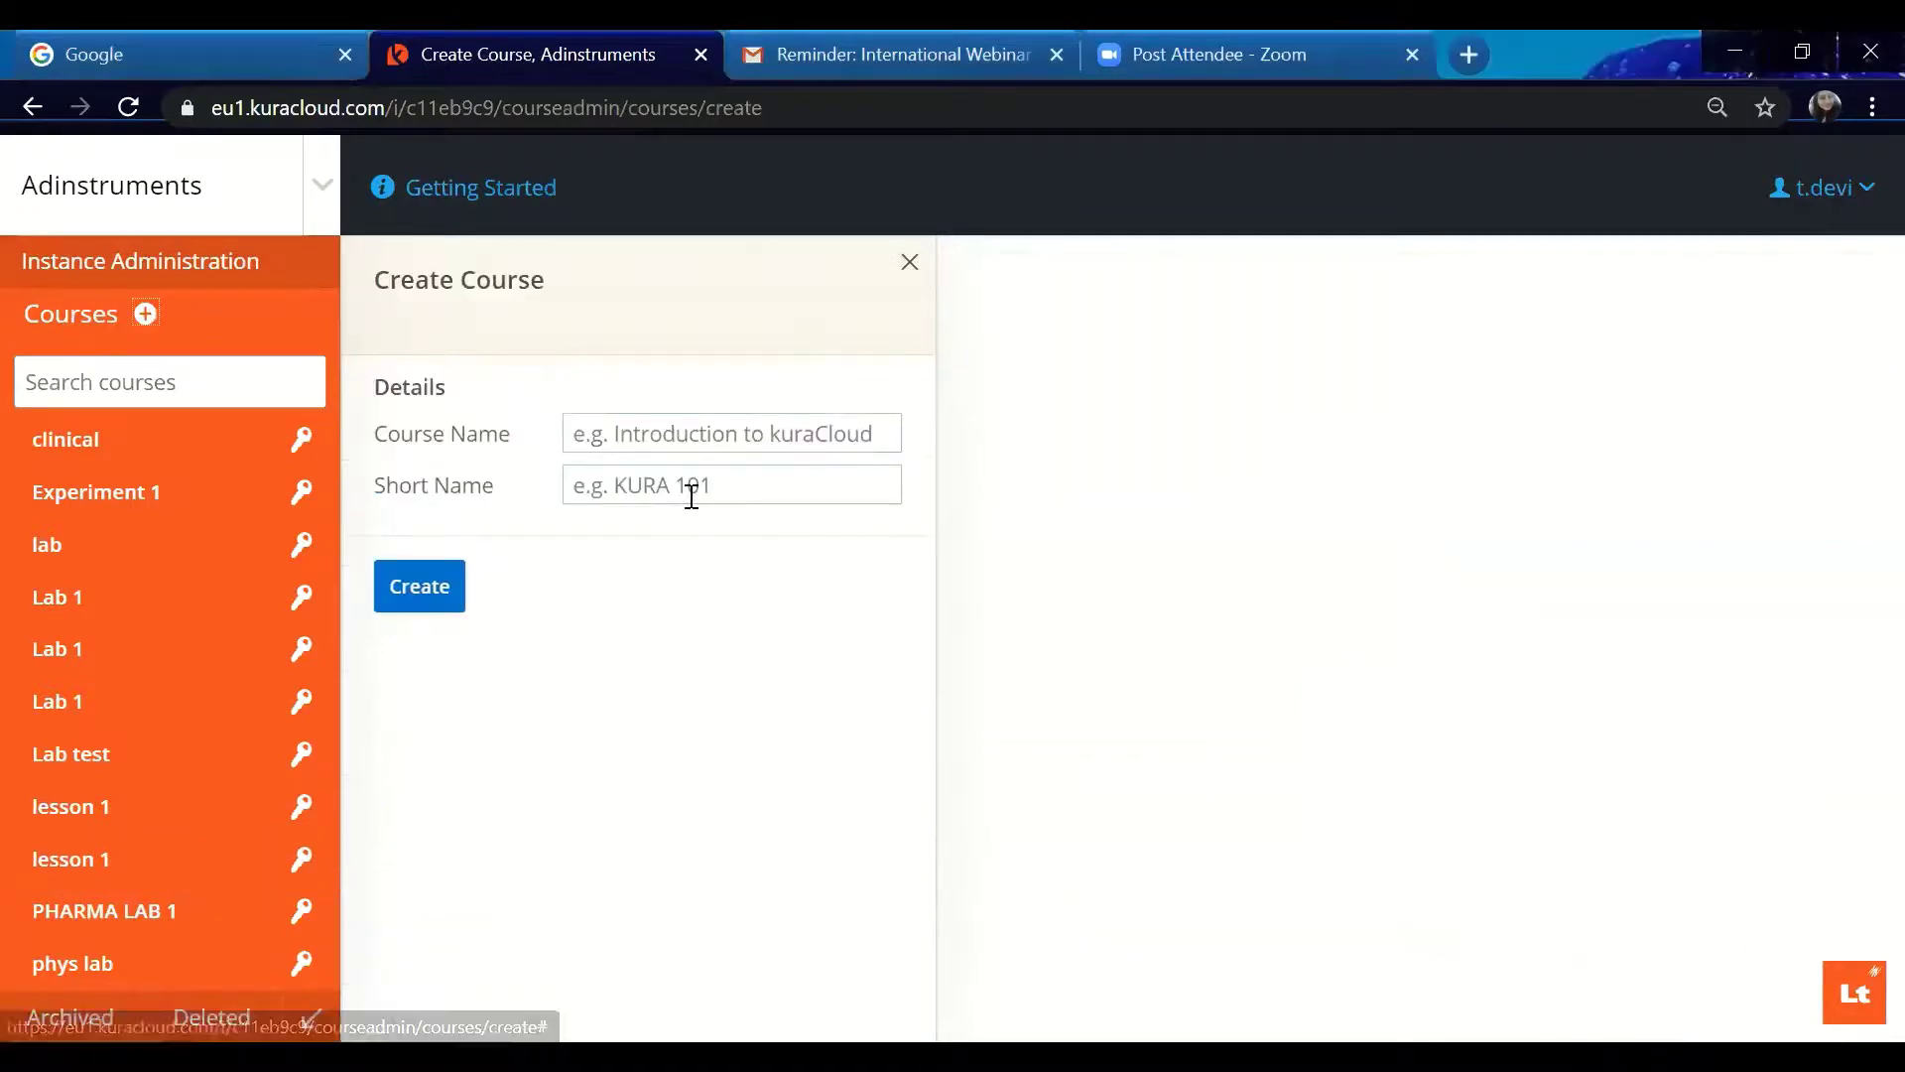
left_click(698, 433)
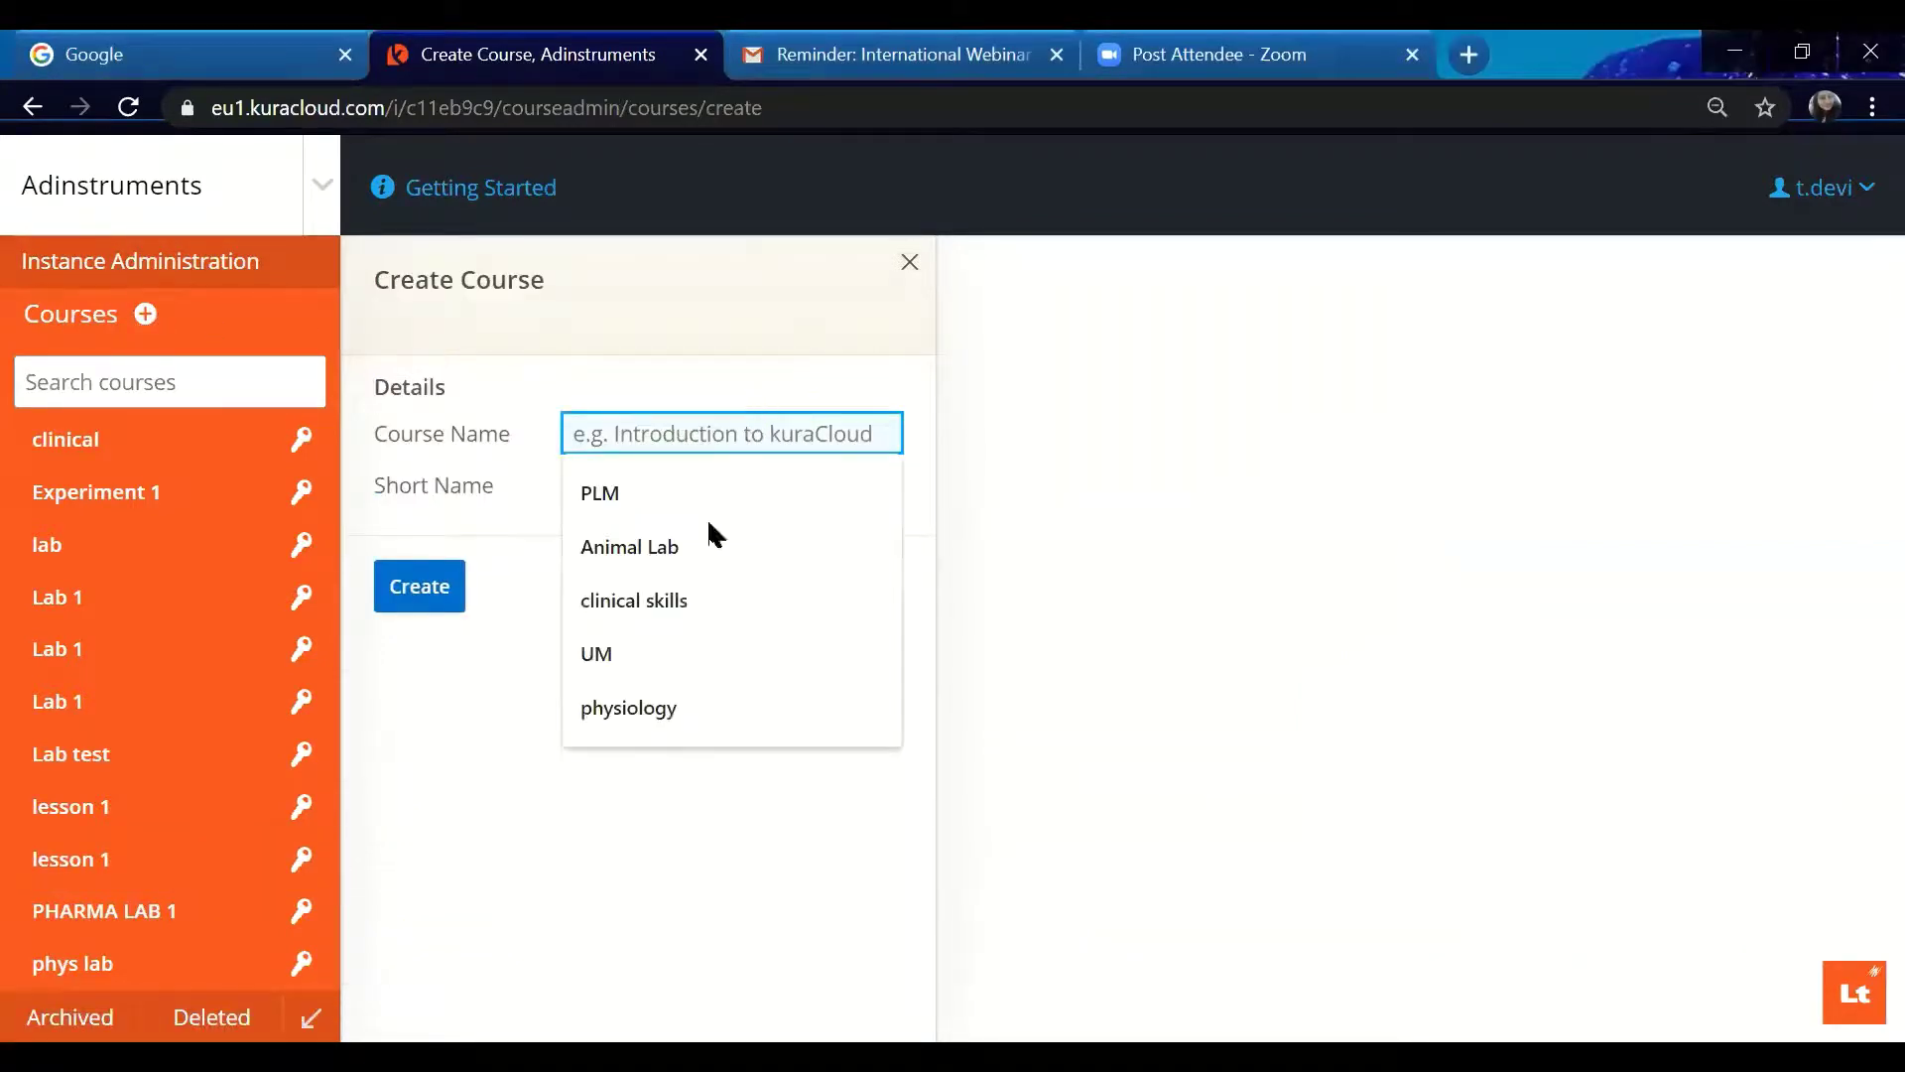
left_click(909, 288)
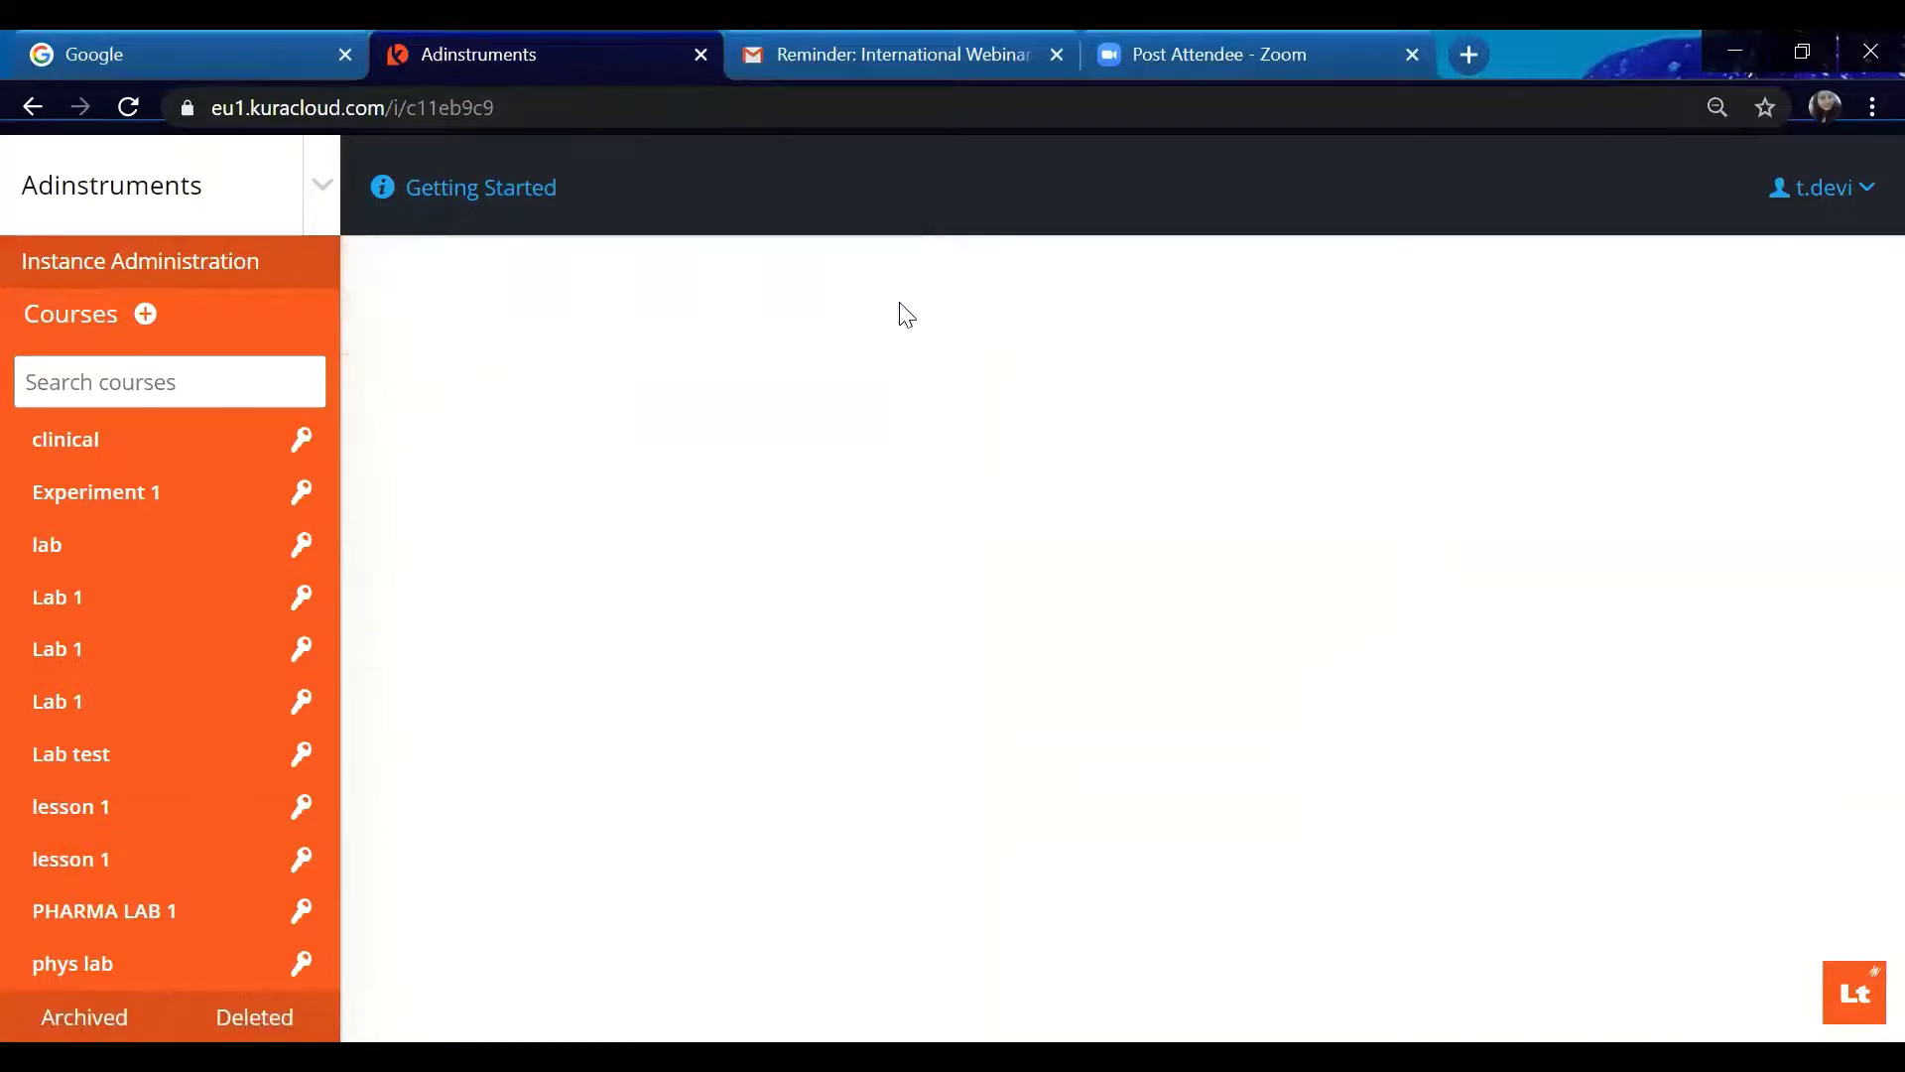
Import the Endocrine System module from the Content Library's Anatomy collection into the clinical skills course.
left_click(96, 462)
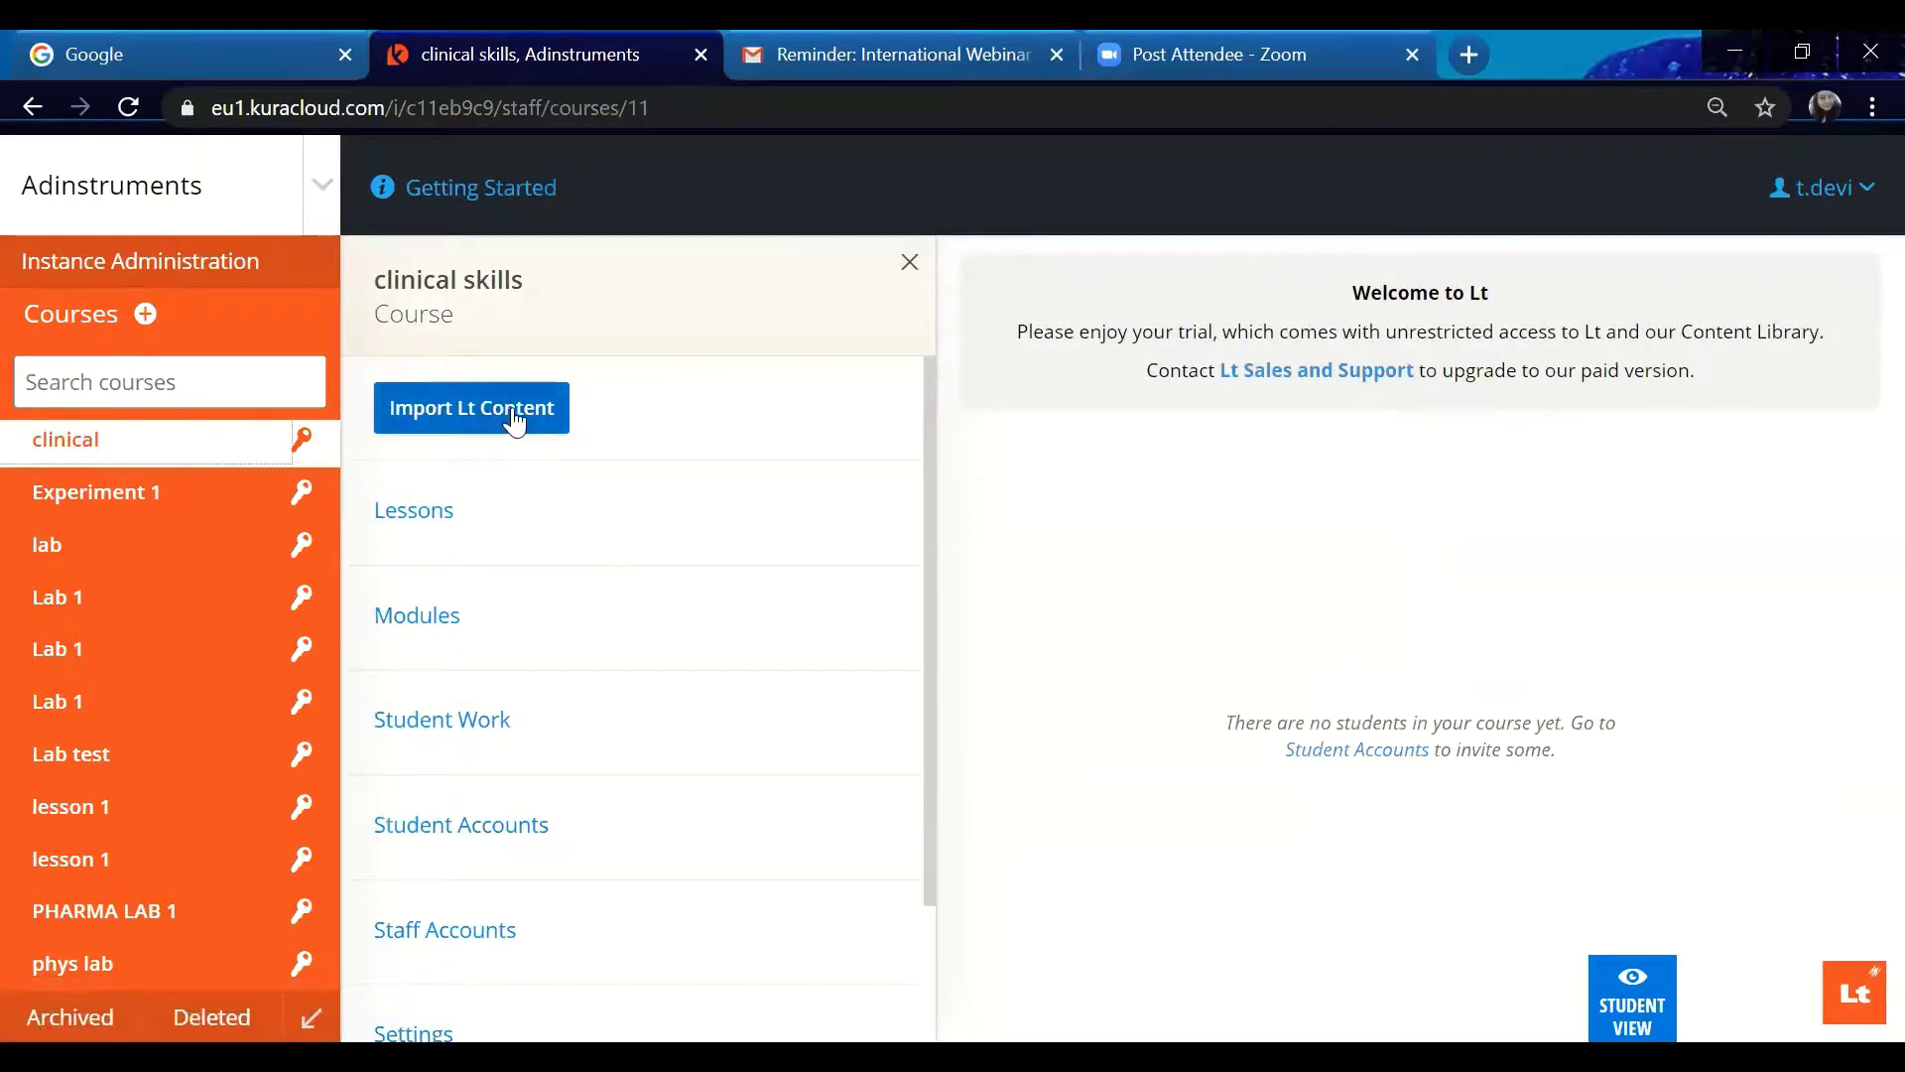
left_click(512, 418)
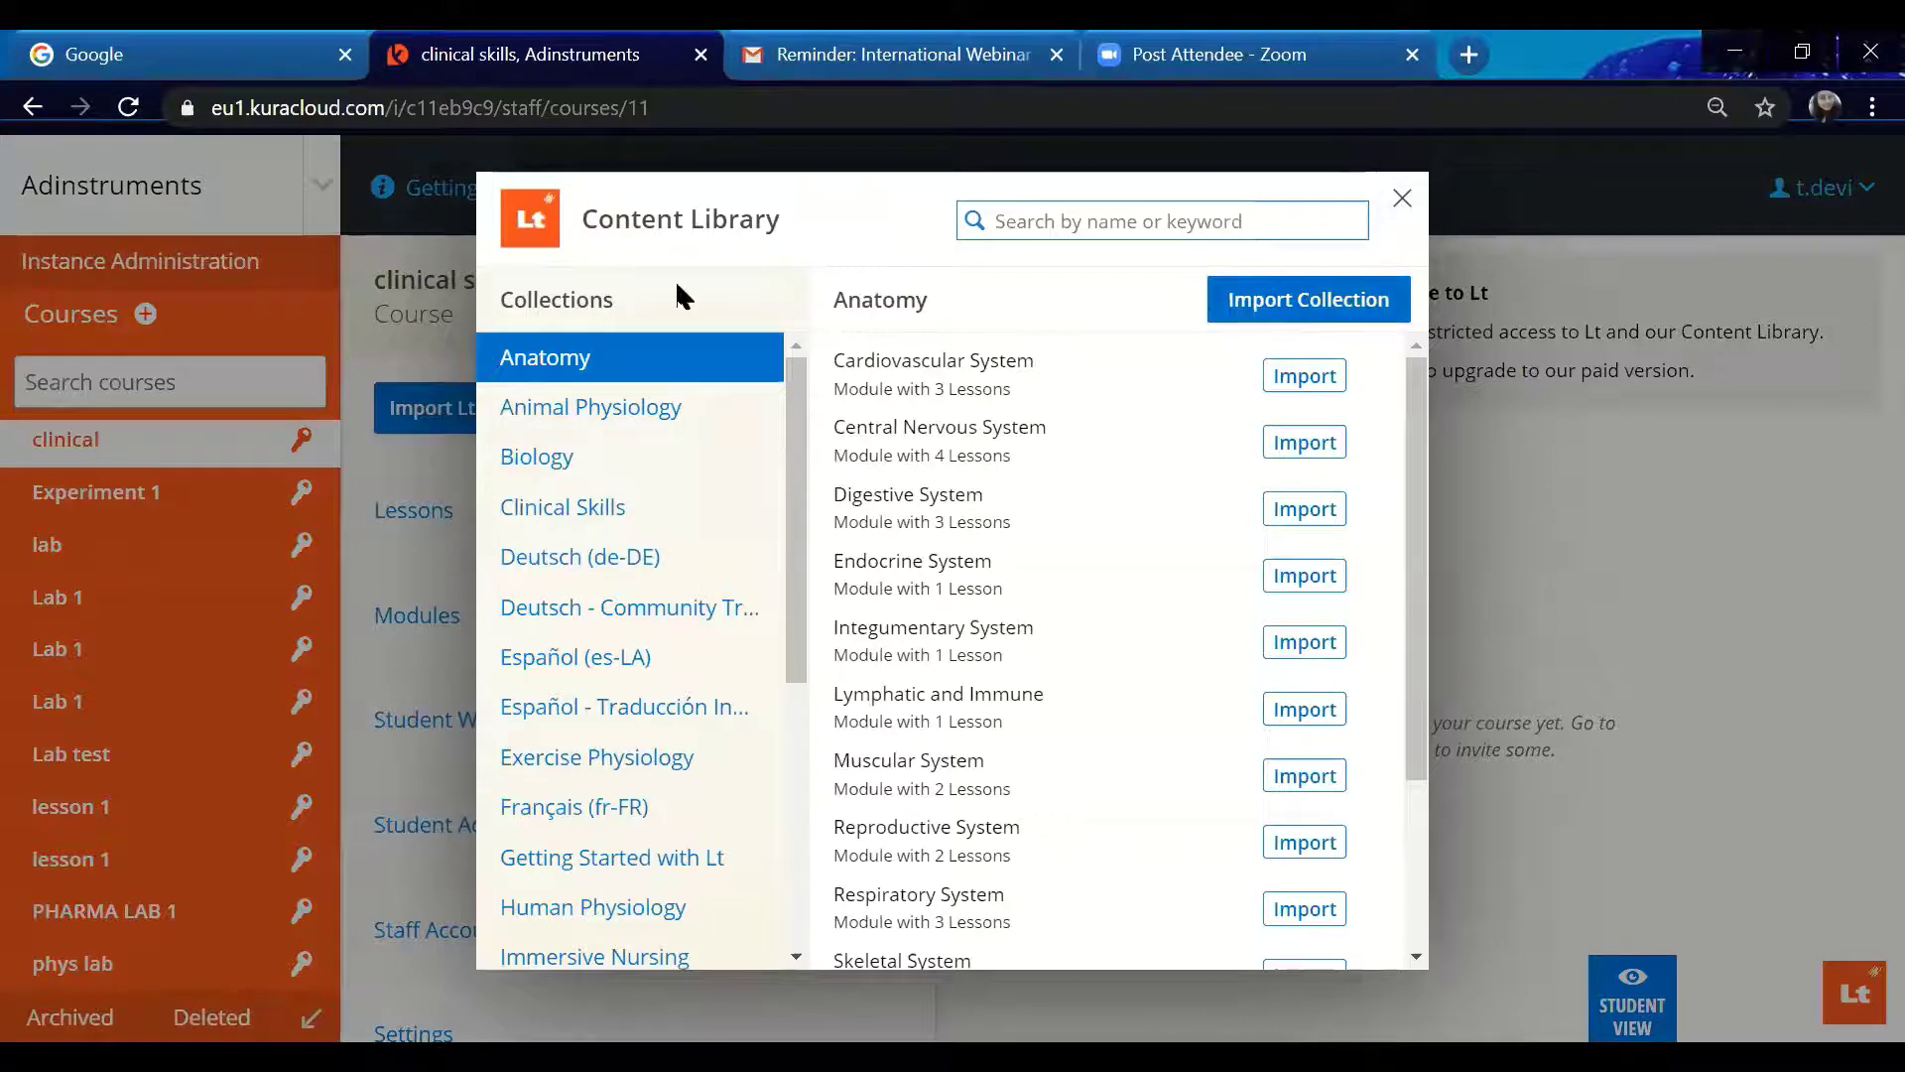
scroll(794, 387, "down", 1)
scroll(796, 361, "up", 1)
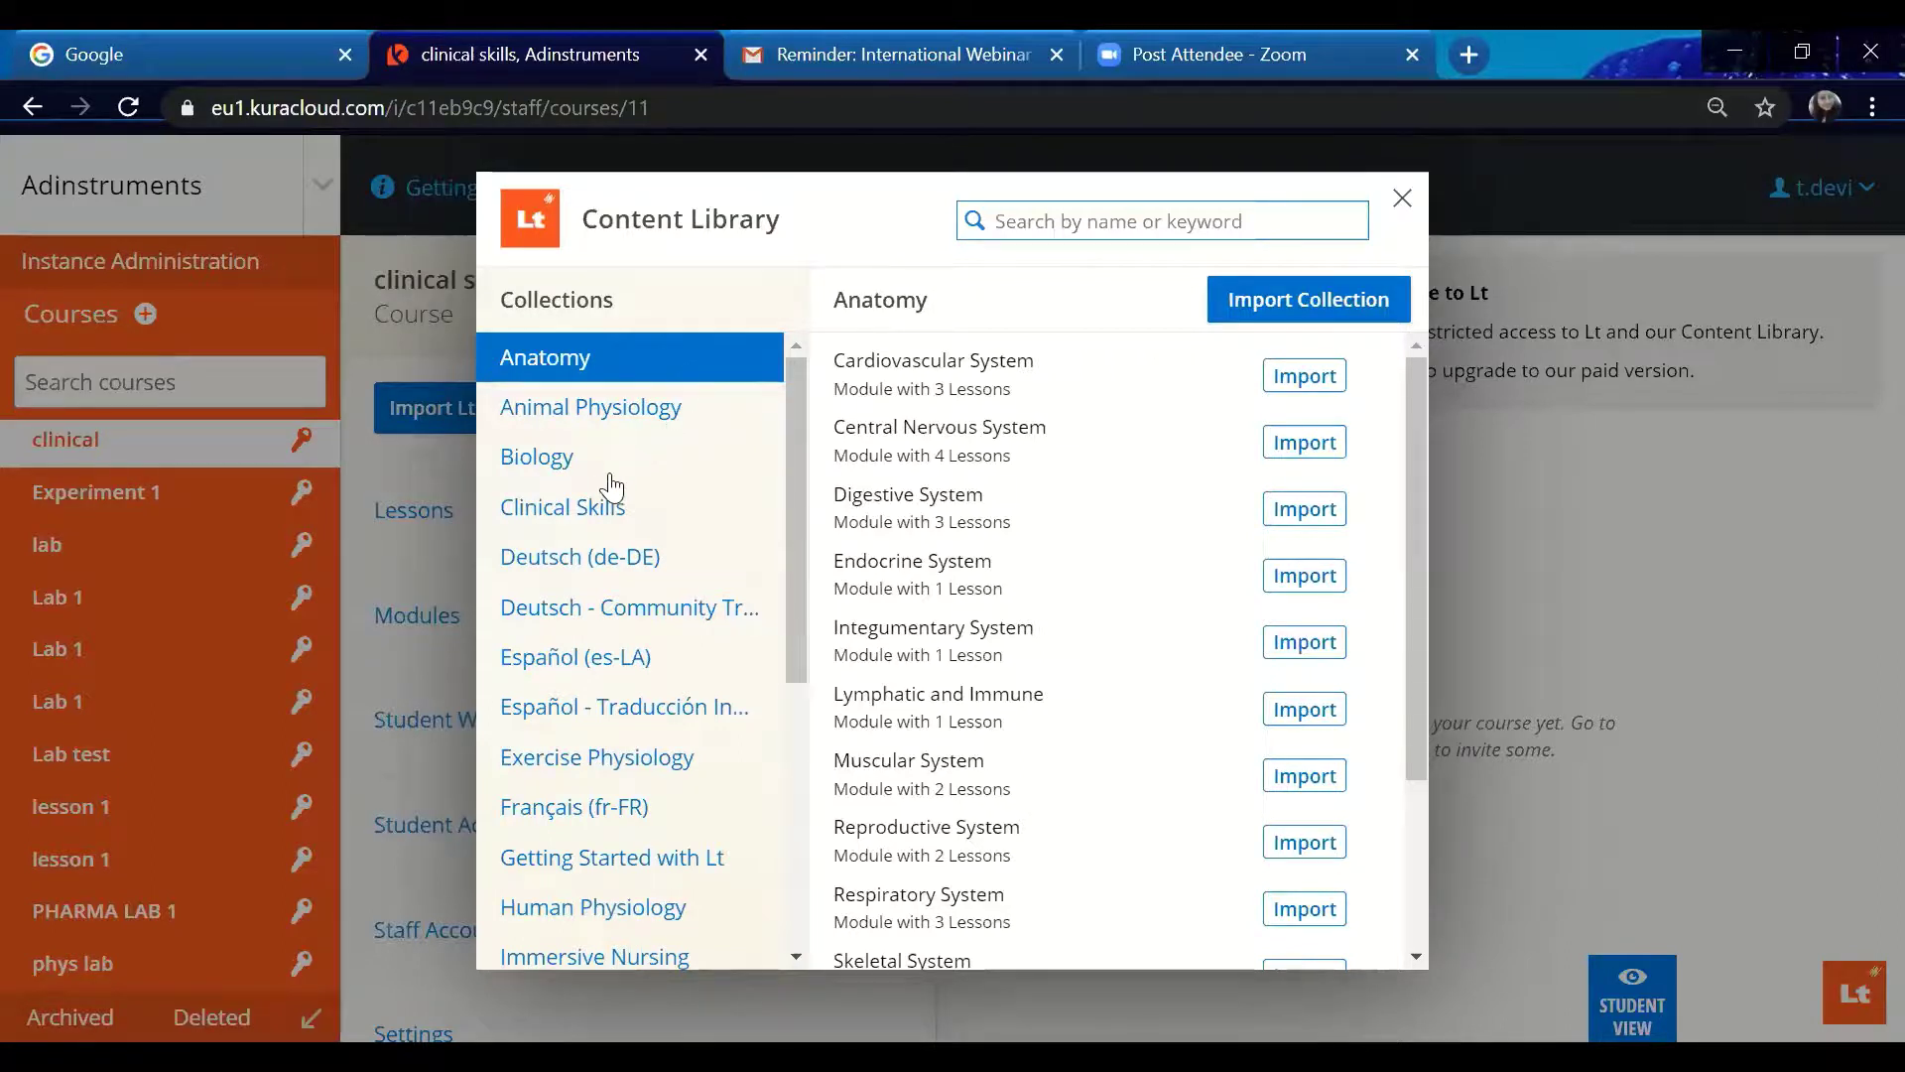
left_click_drag(800, 544, 806, 830)
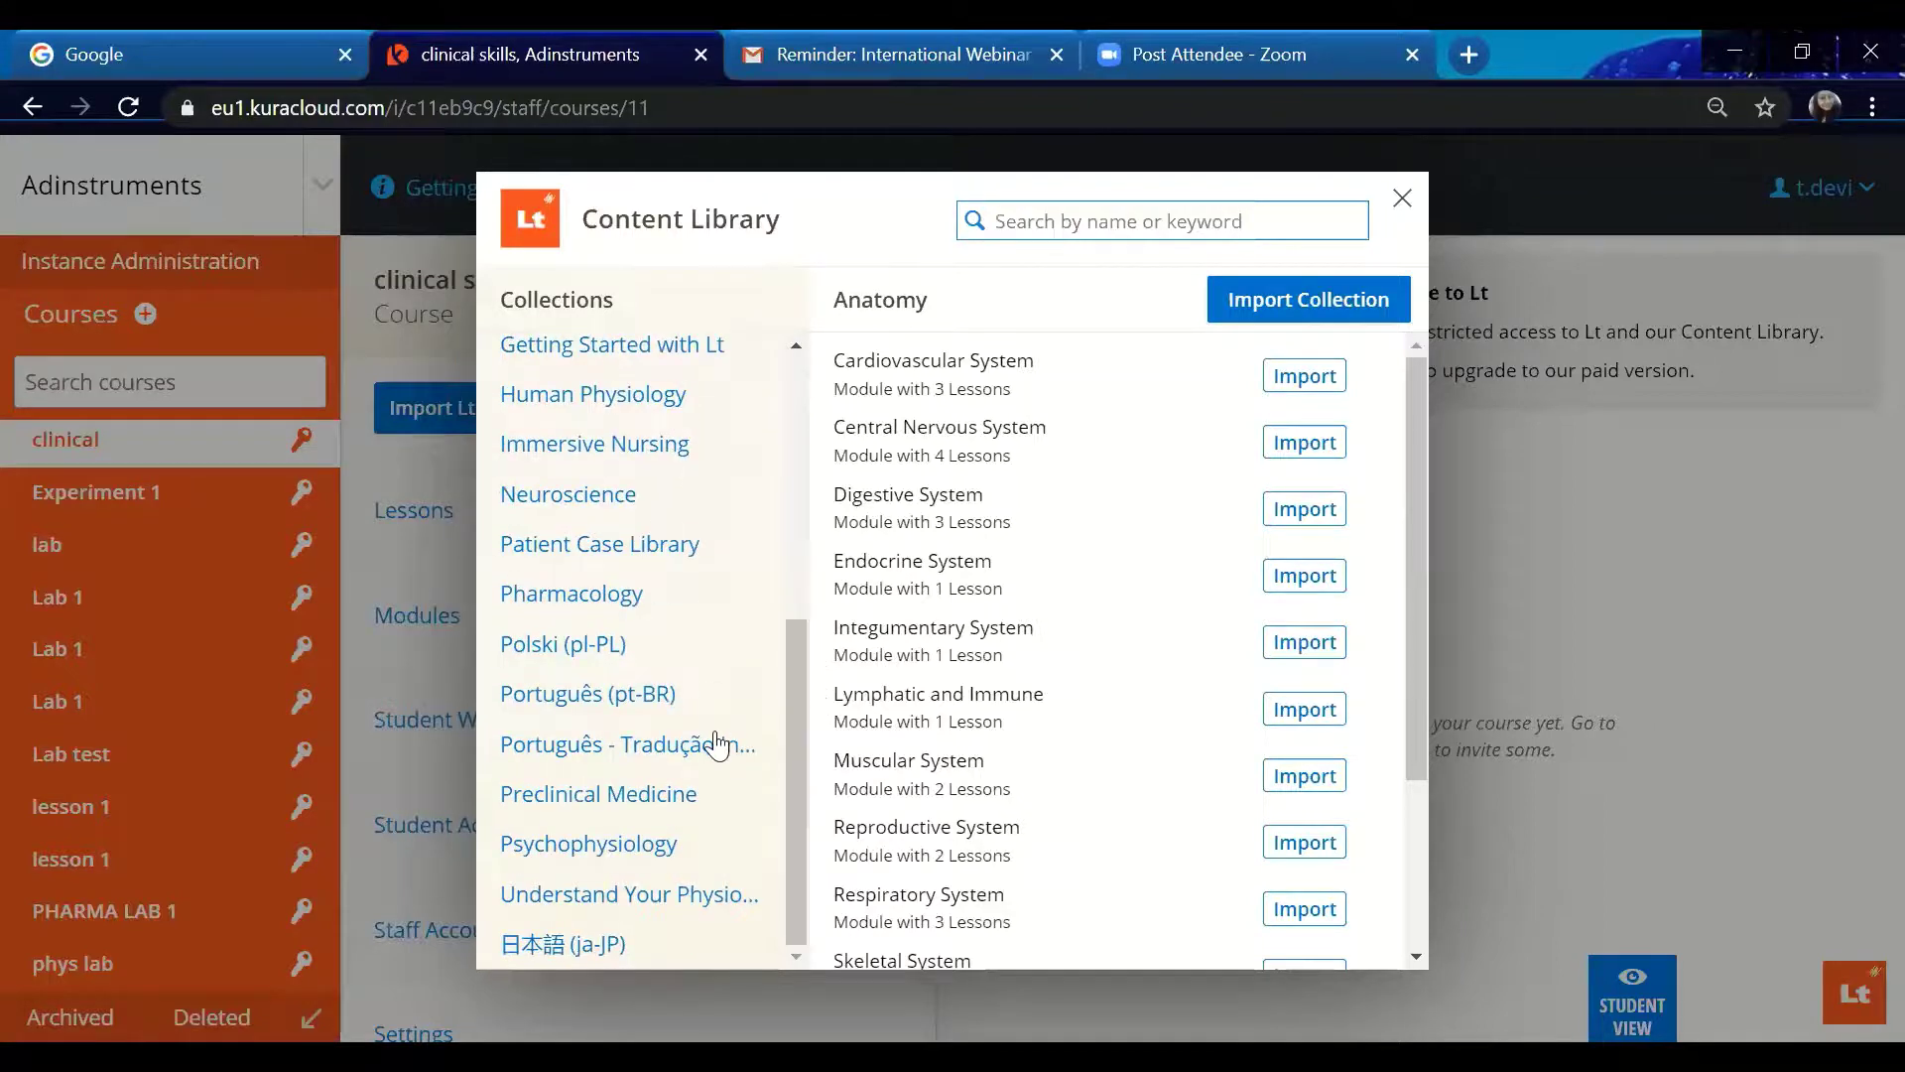
mouse_move(1419, 405)
left_mouse_down()
mouse_move(1431, 498)
mouse_move(1414, 370)
left_mouse_up()
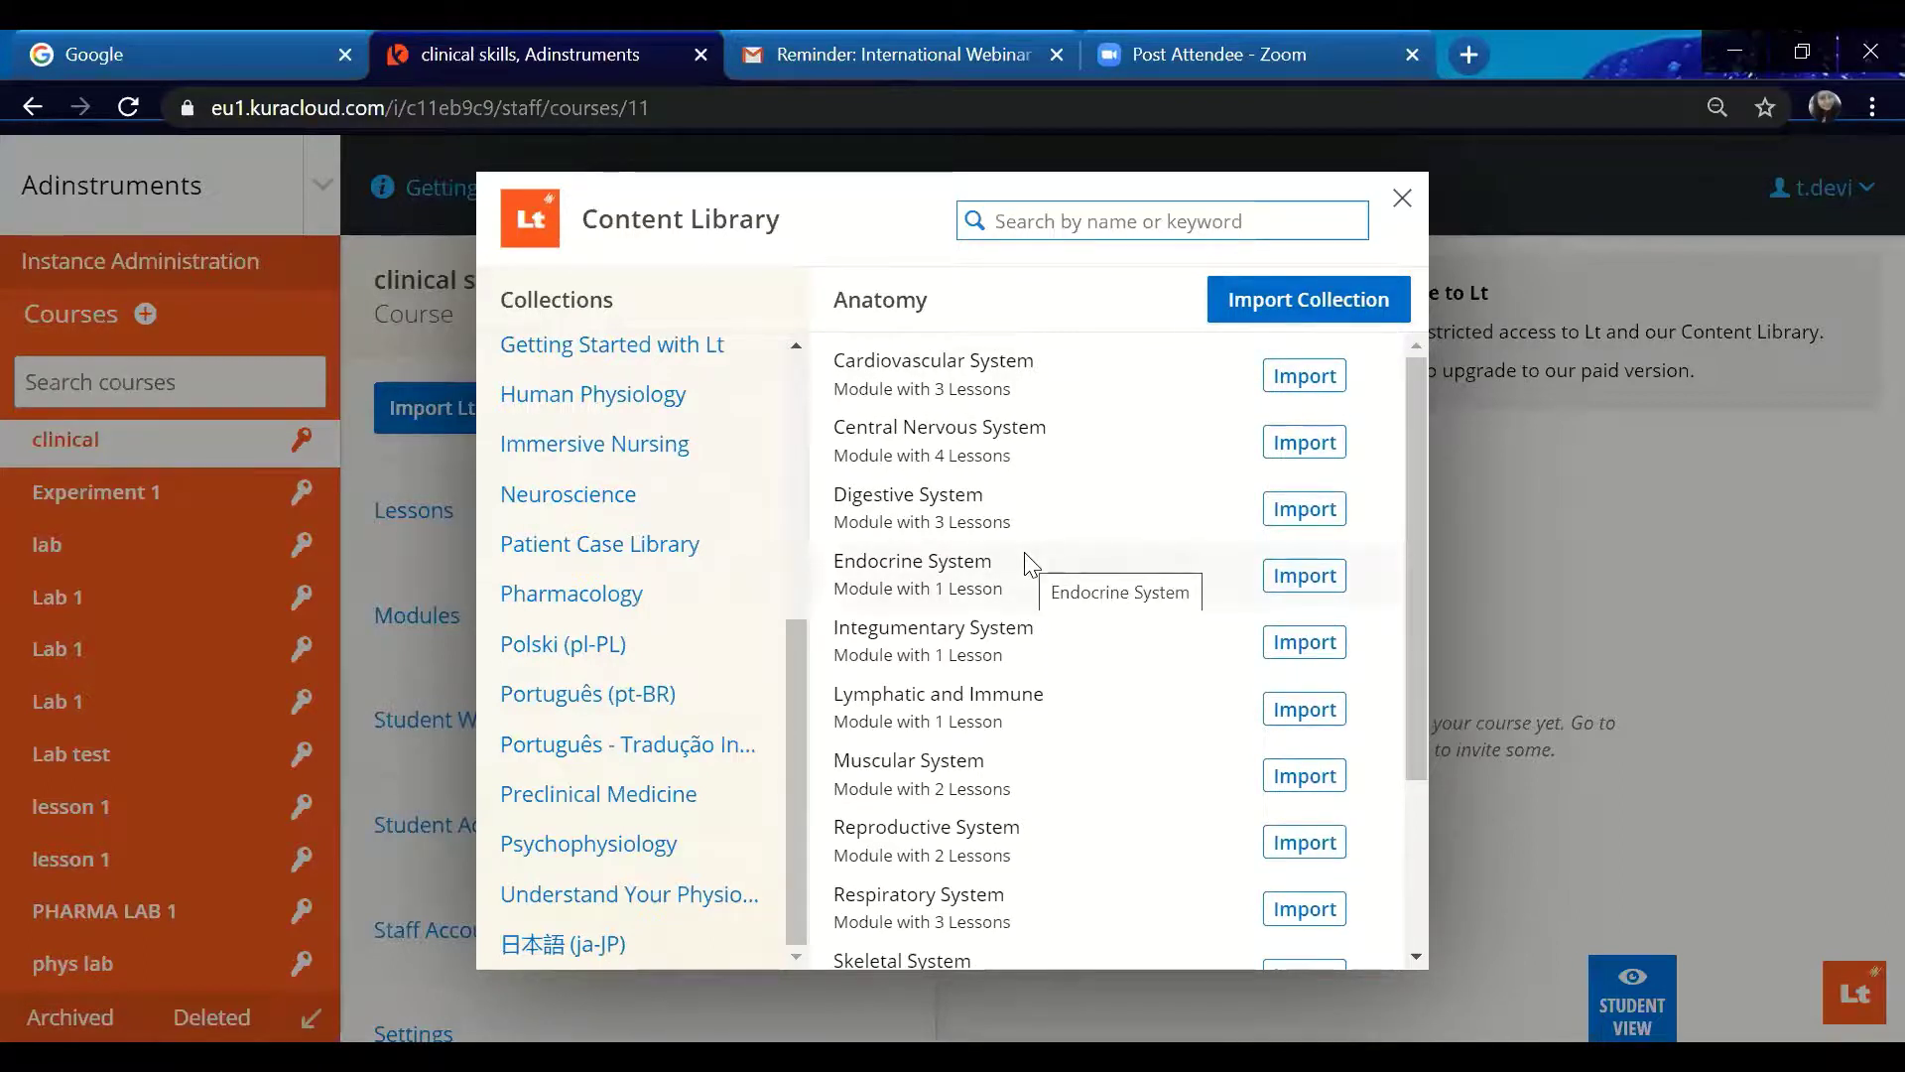
left_click(1302, 578)
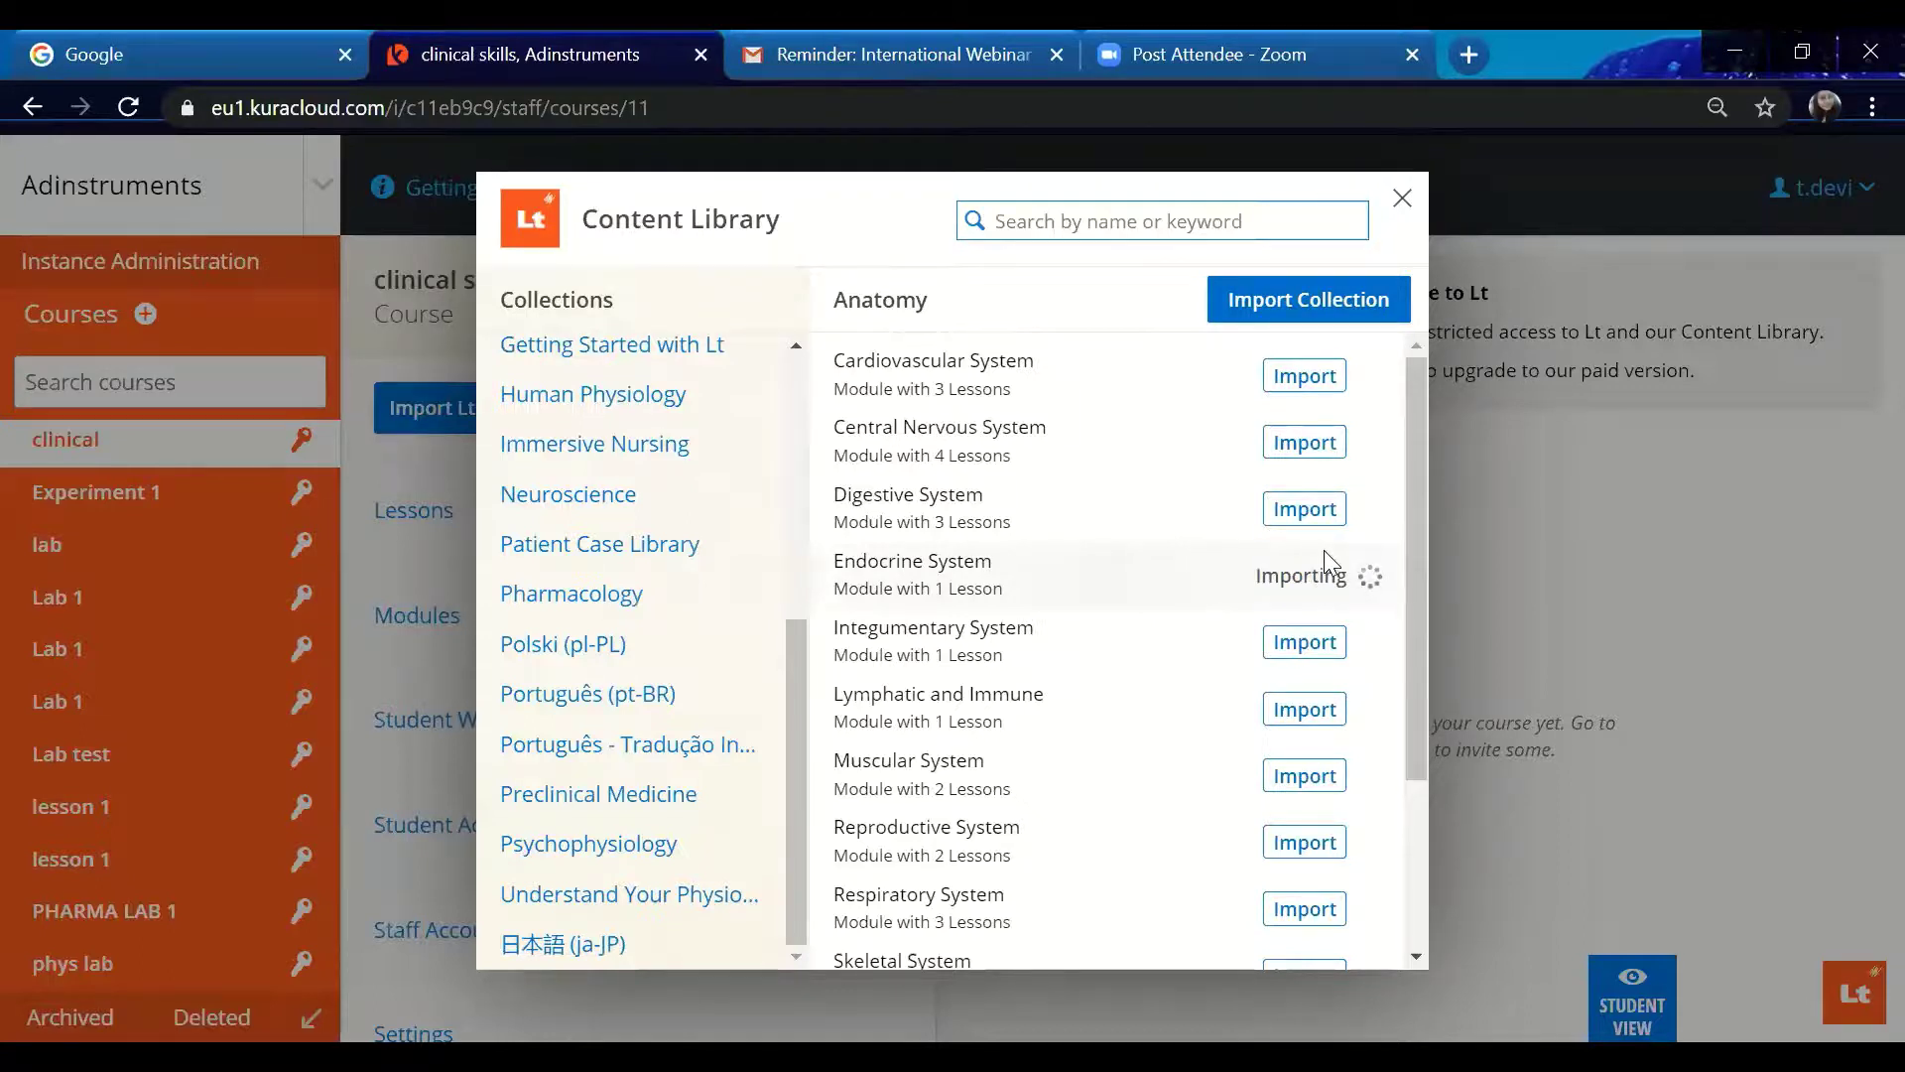
left_click(1401, 202)
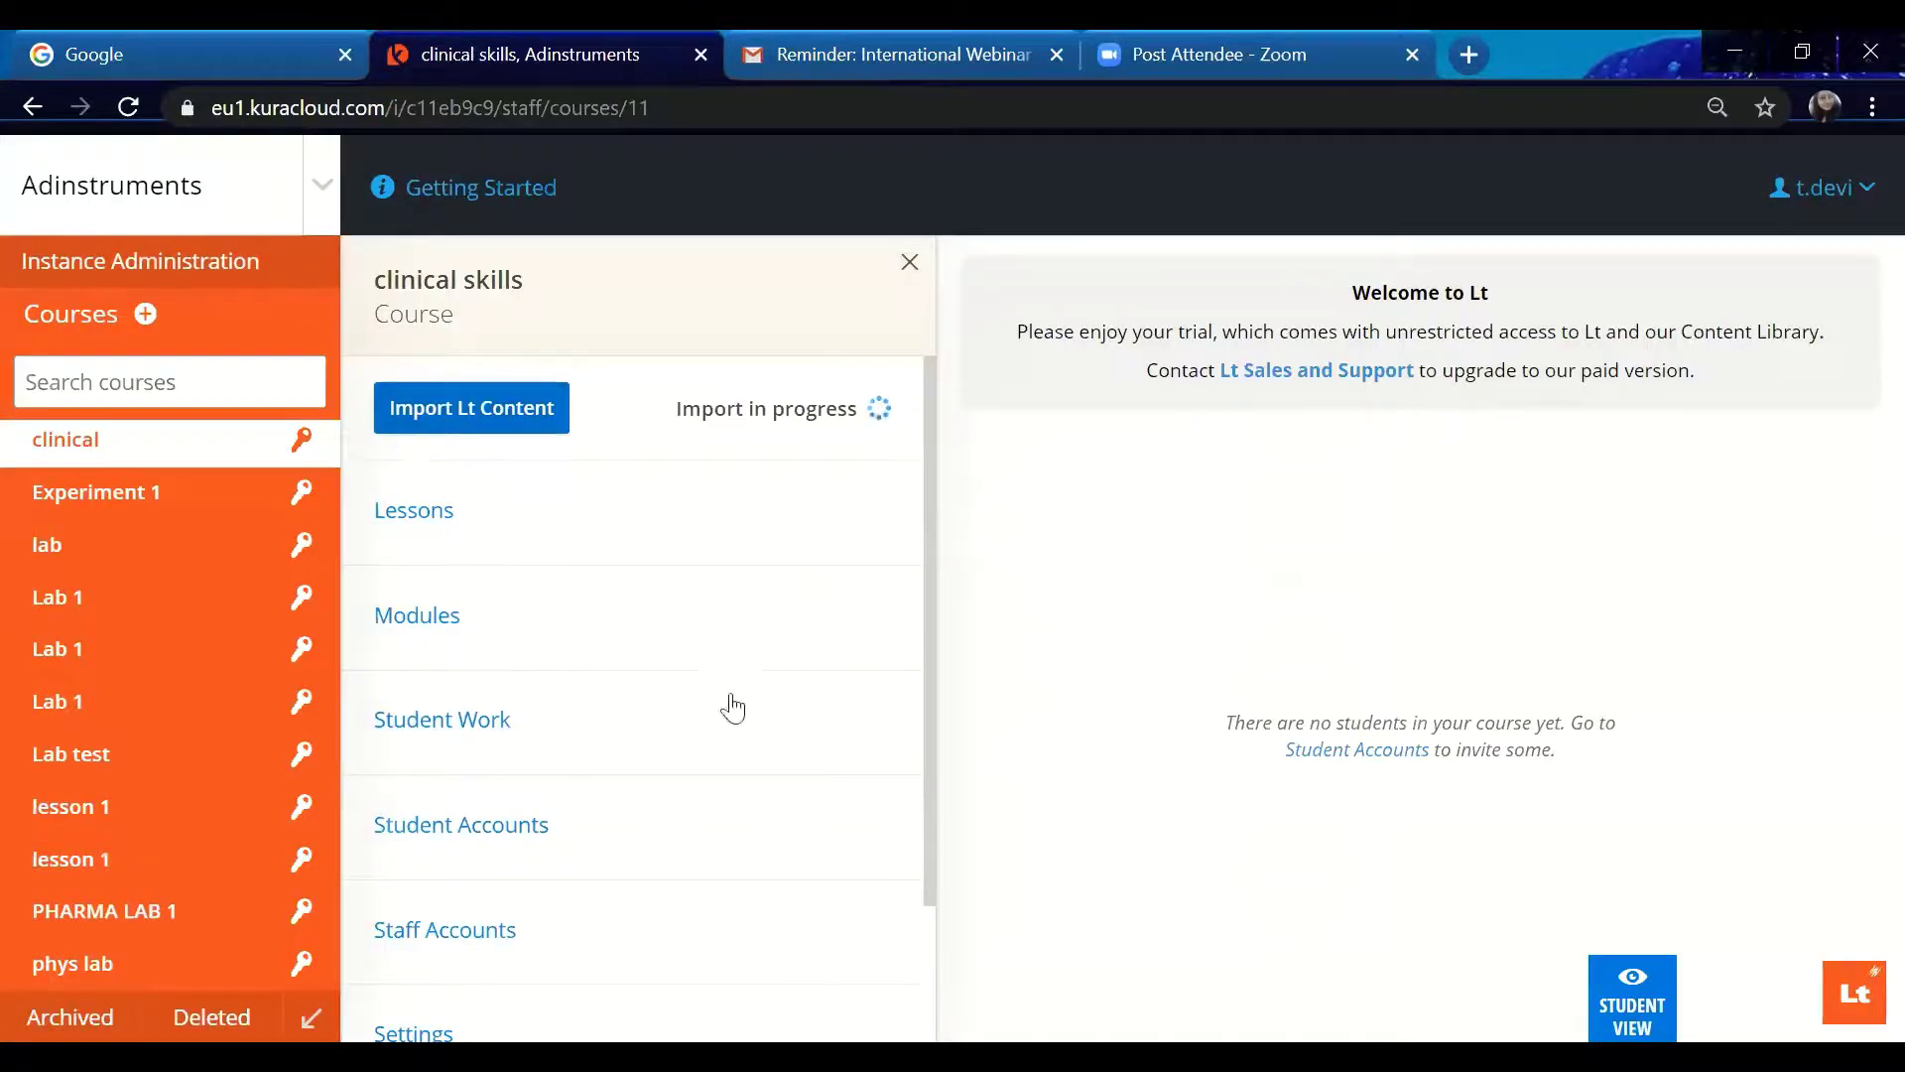
View the clinical skills course's lessons, modules and student work.
mouse_move(933, 712)
left_mouse_down()
mouse_move(932, 867)
mouse_move(914, 719)
left_mouse_up()
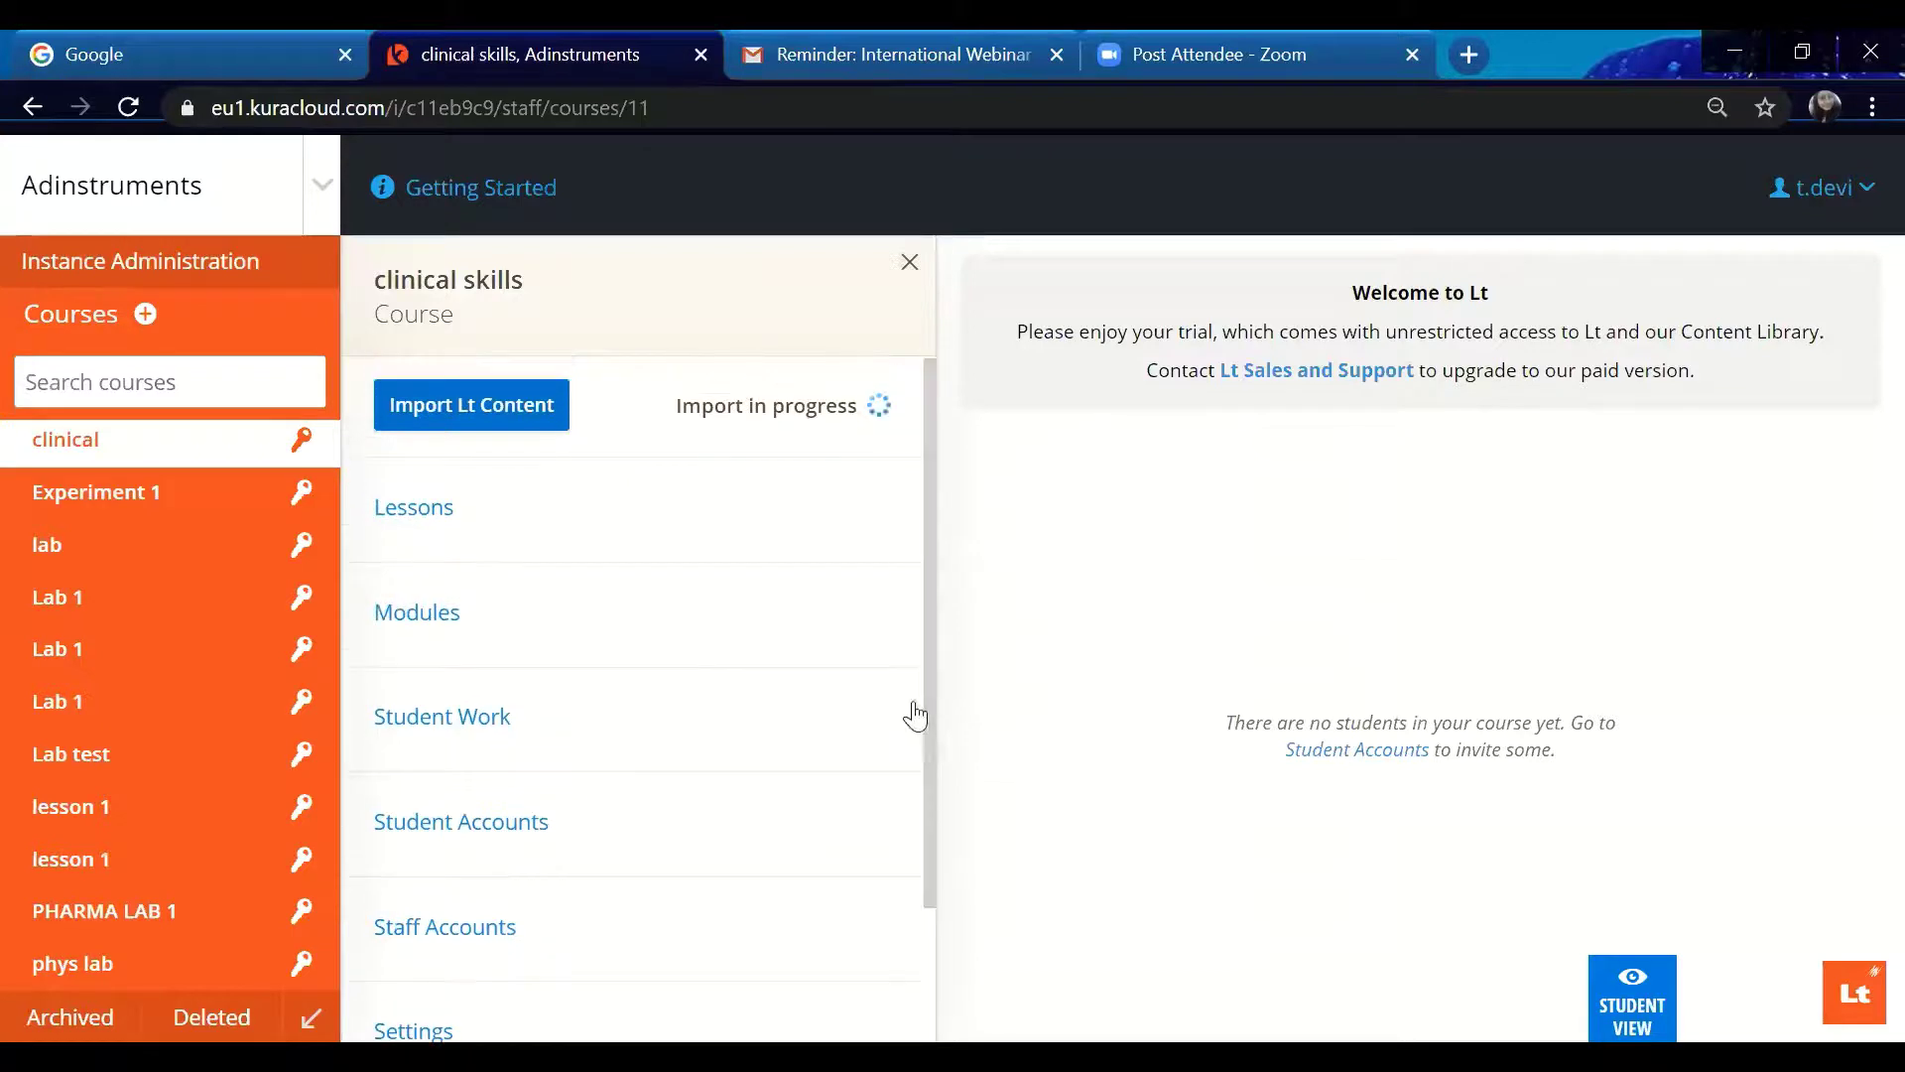
left_click(399, 551)
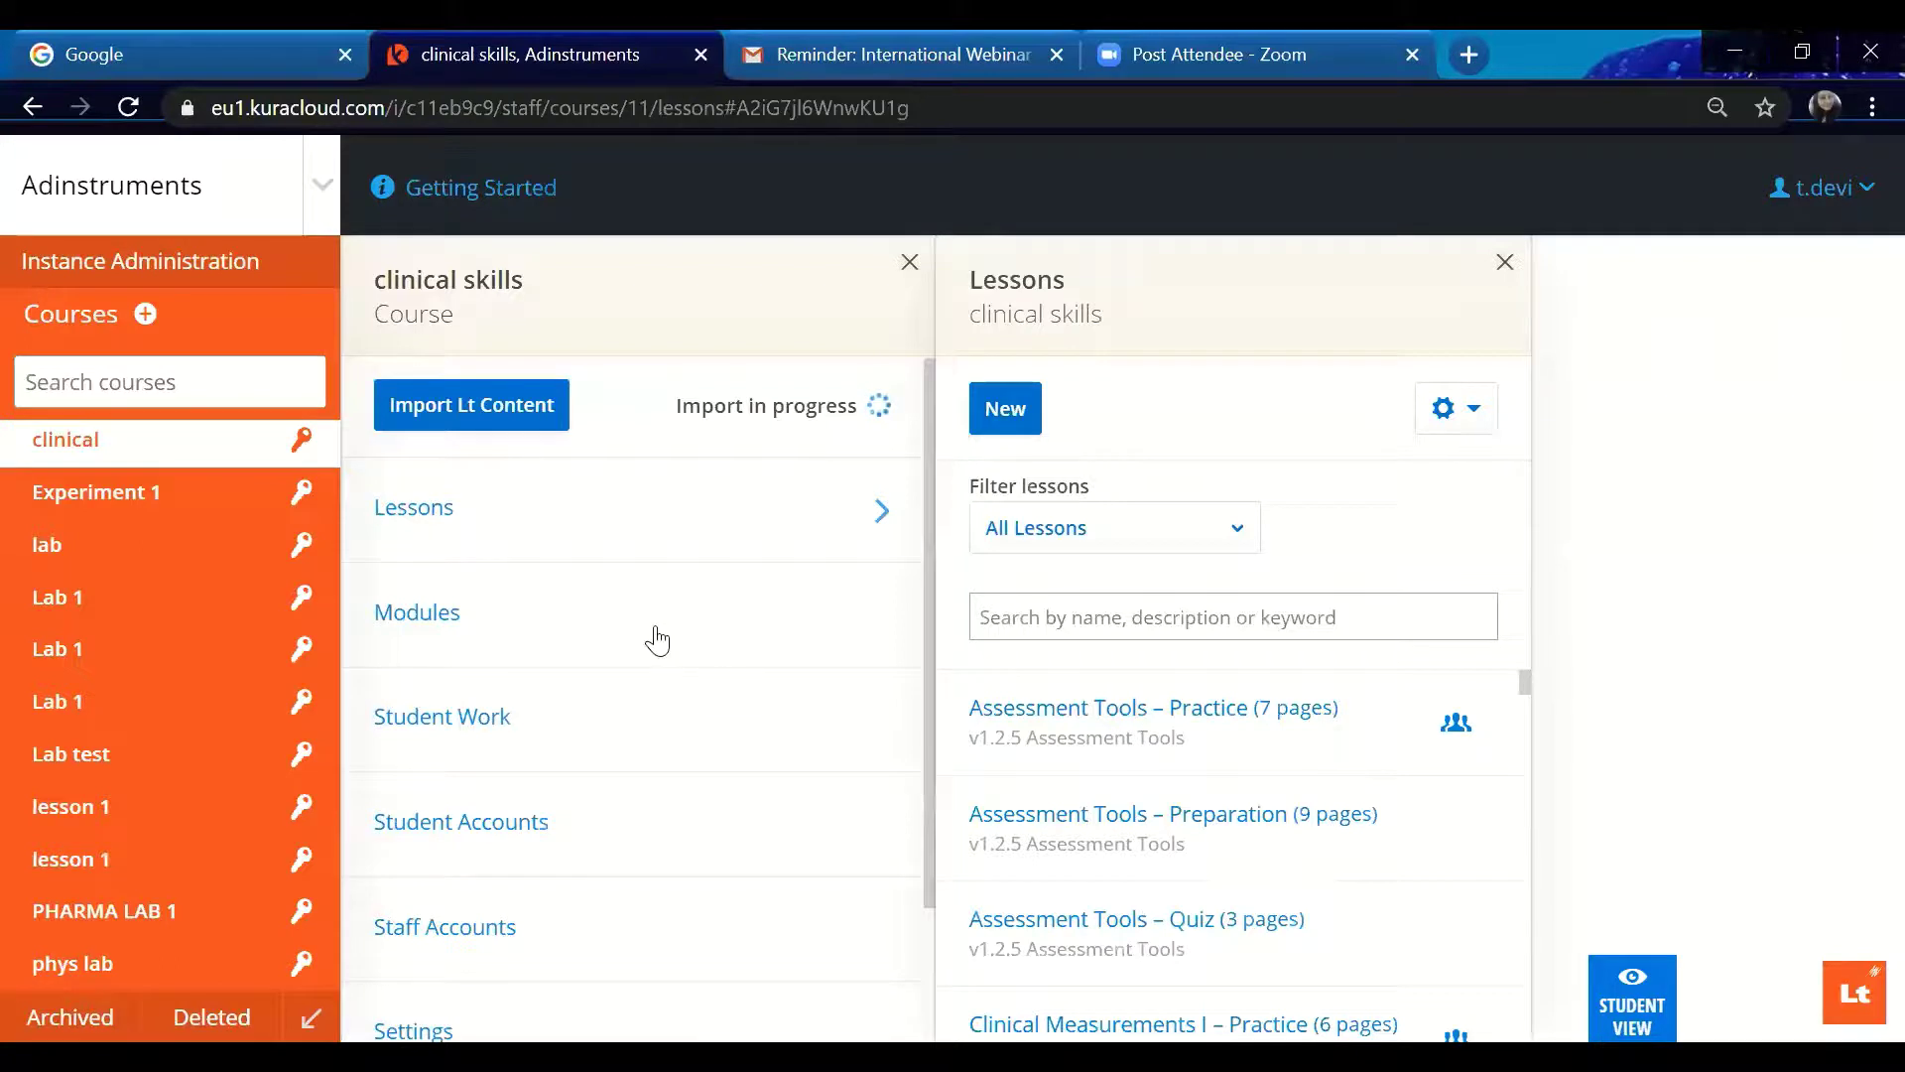
left_click(540, 642)
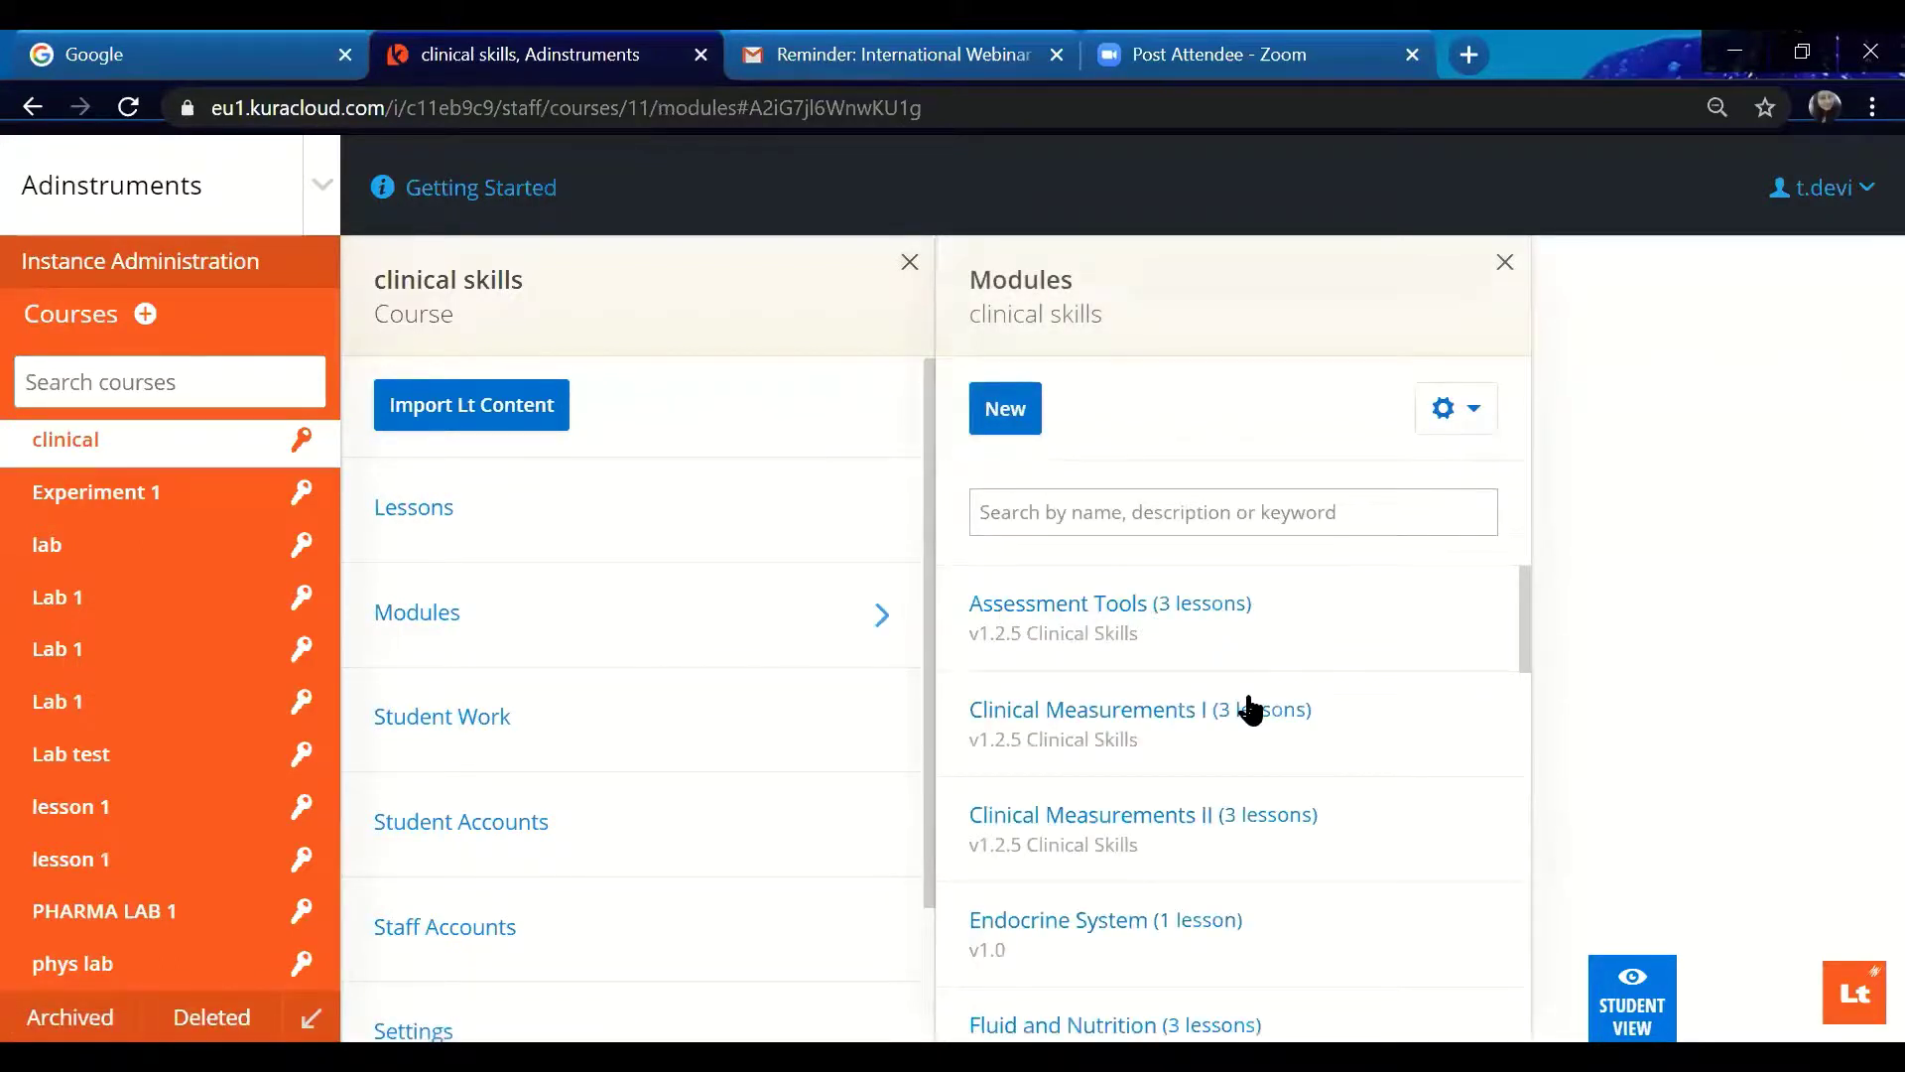
left_click(508, 733)
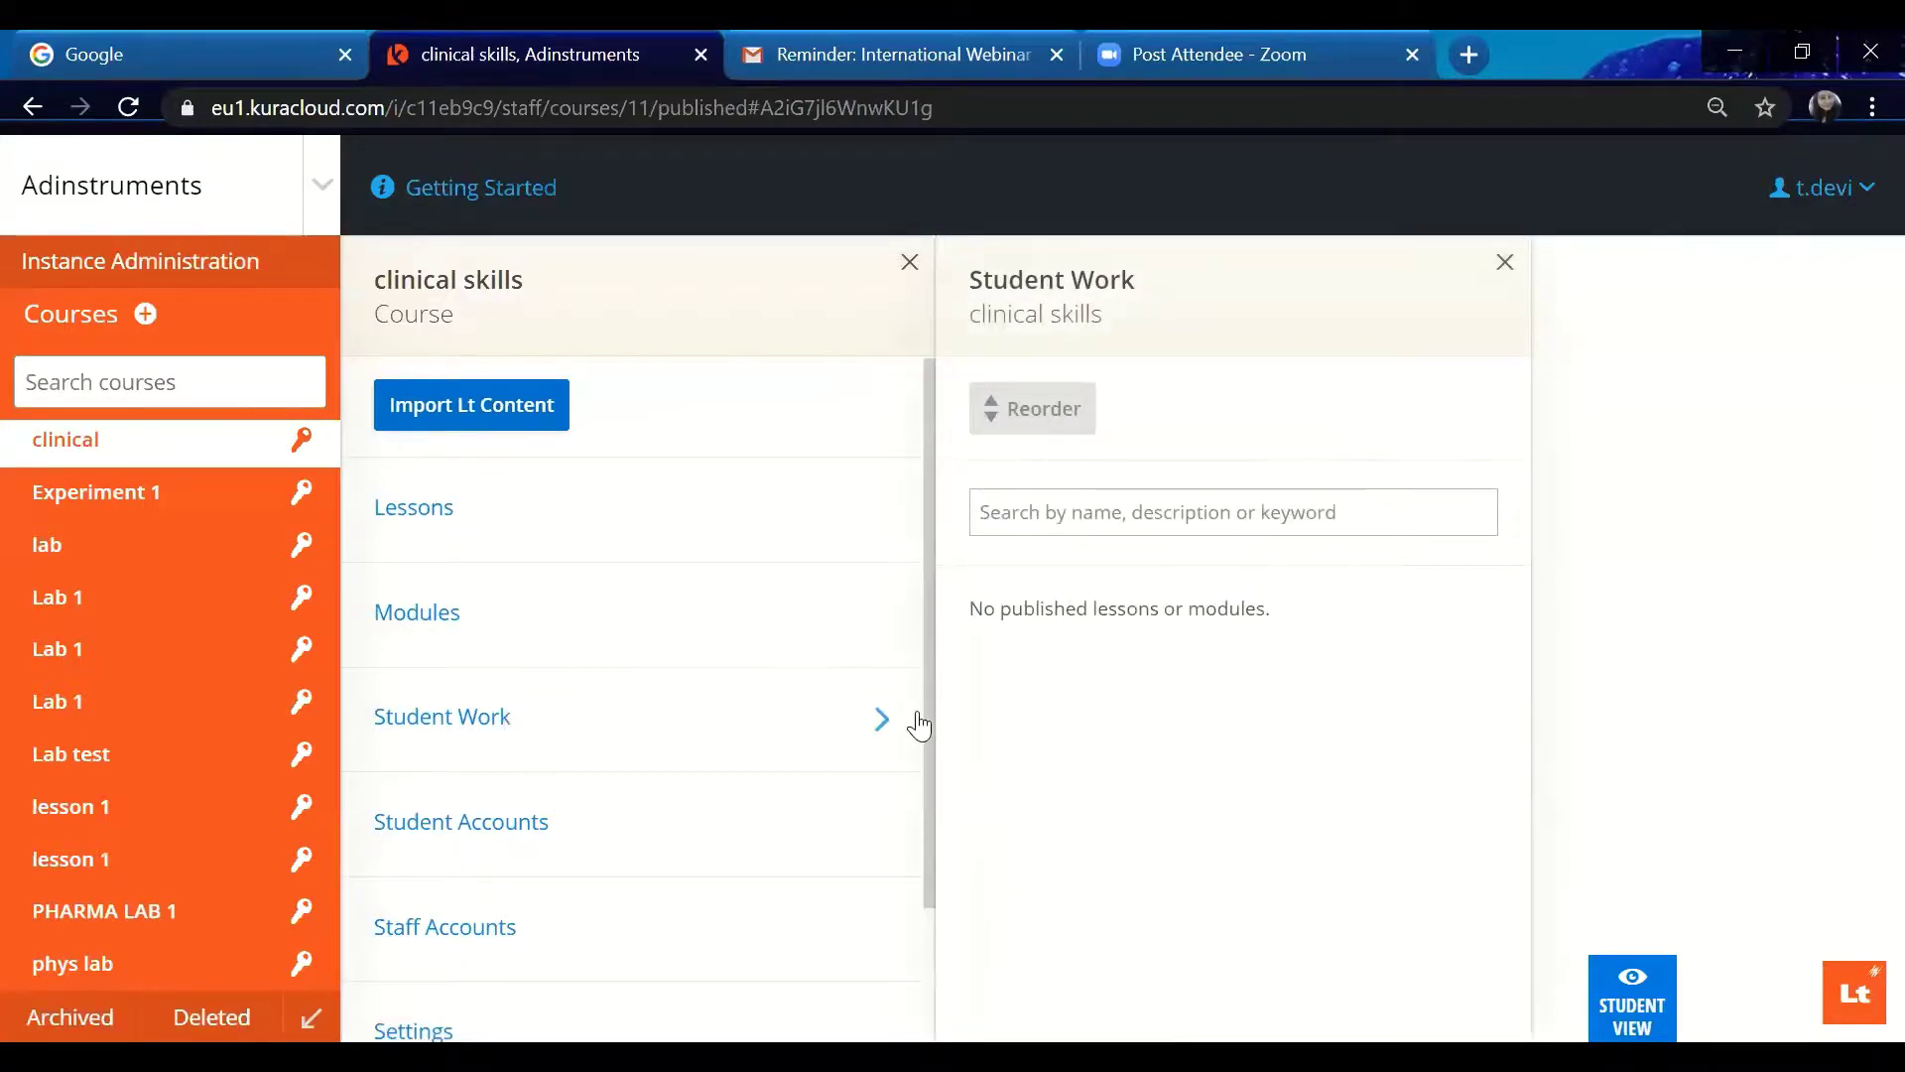
scroll(929, 784, "down", 2)
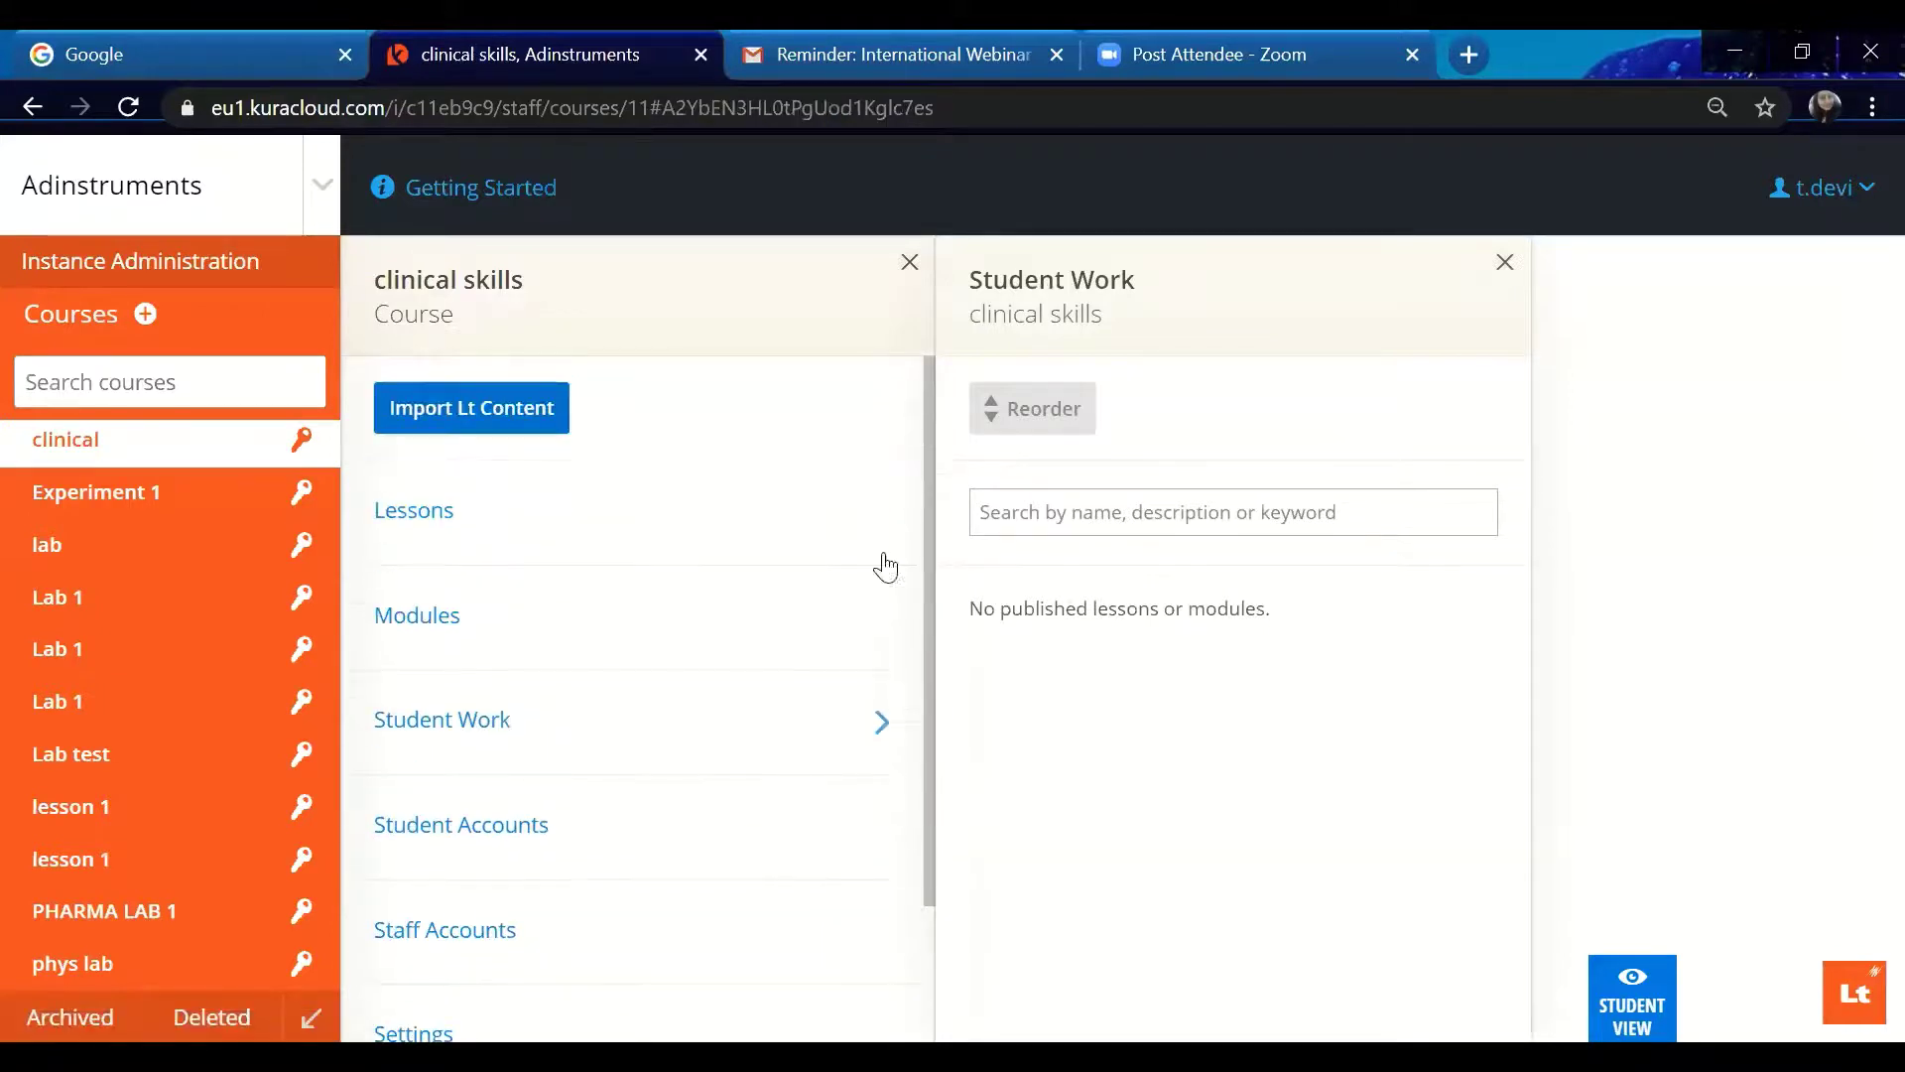
Open the physio course and examine its course progress by lesson.
left_click(138, 872)
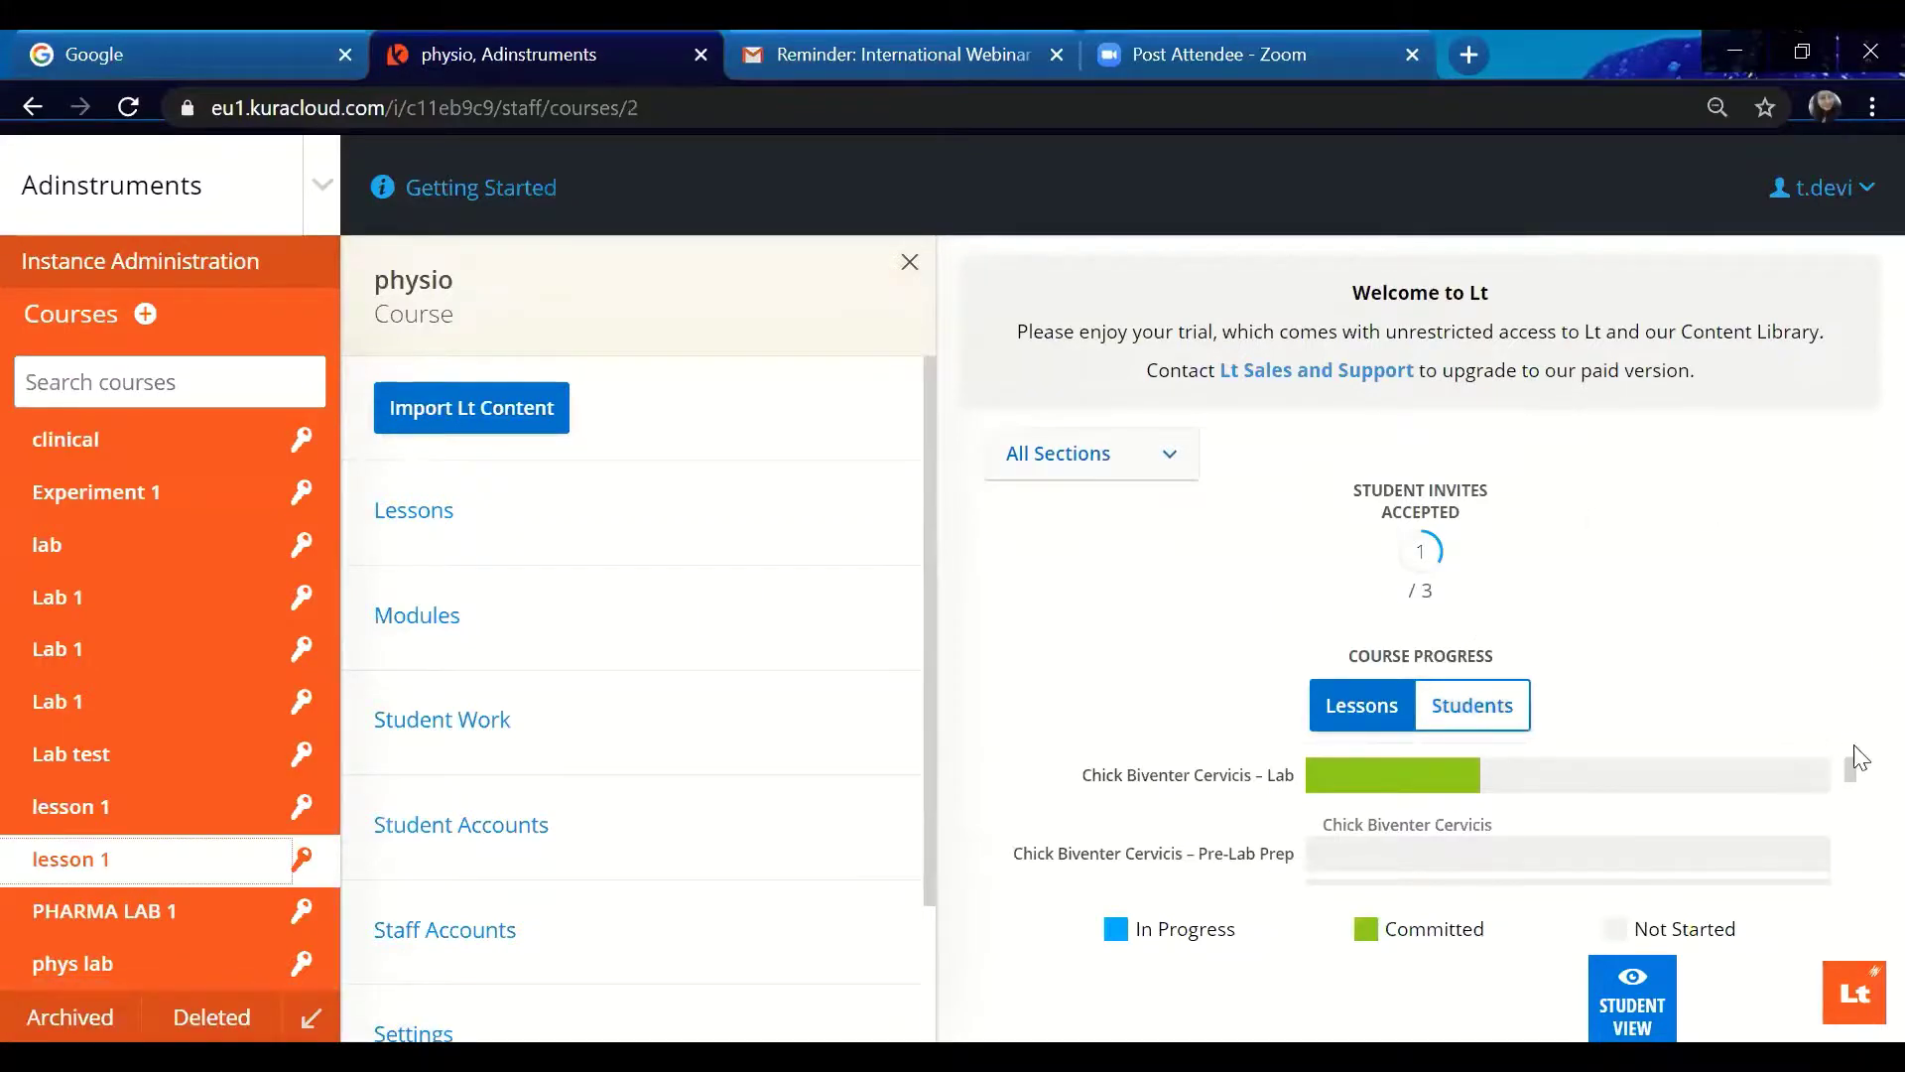
mouse_move(1851, 776)
left_mouse_down()
mouse_move(1846, 884)
mouse_move(1846, 776)
left_mouse_up()
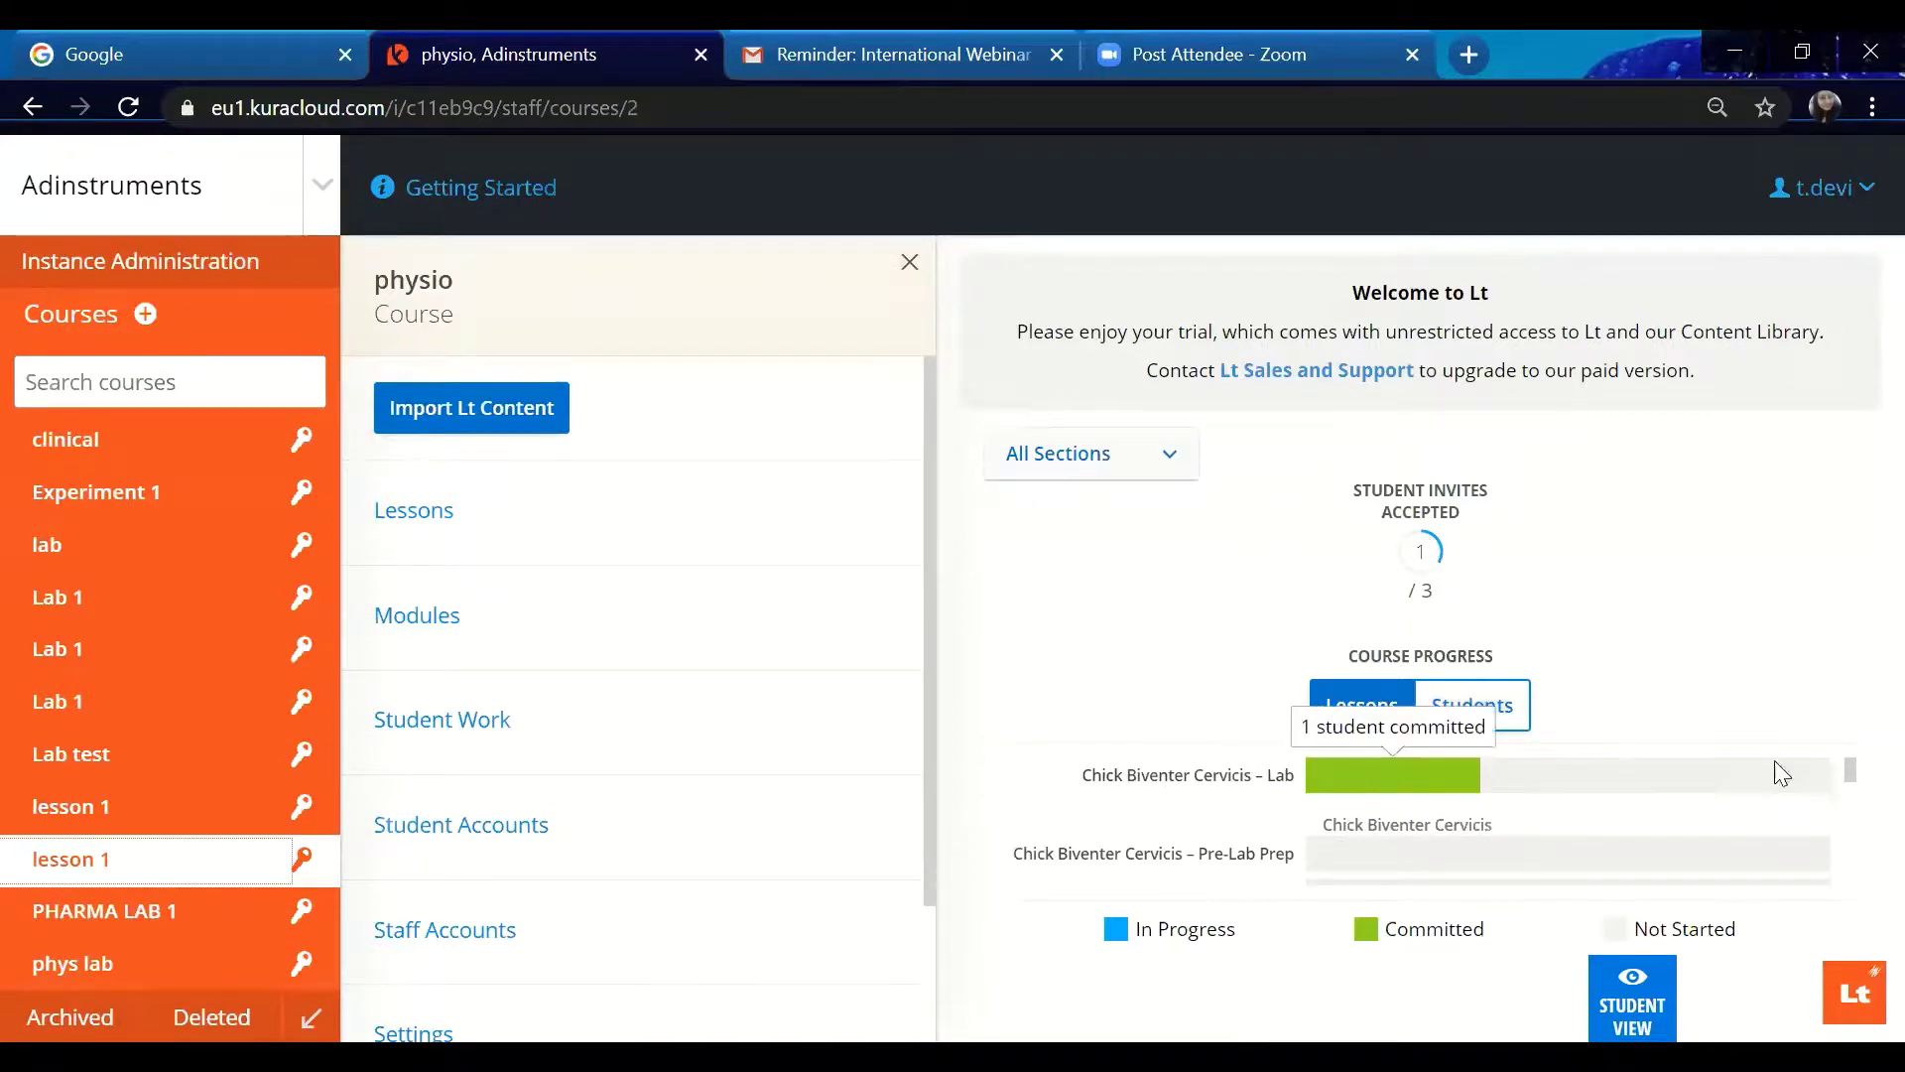
mouse_move(1851, 784)
left_mouse_down()
mouse_move(1849, 863)
mouse_move(1855, 779)
left_mouse_up()
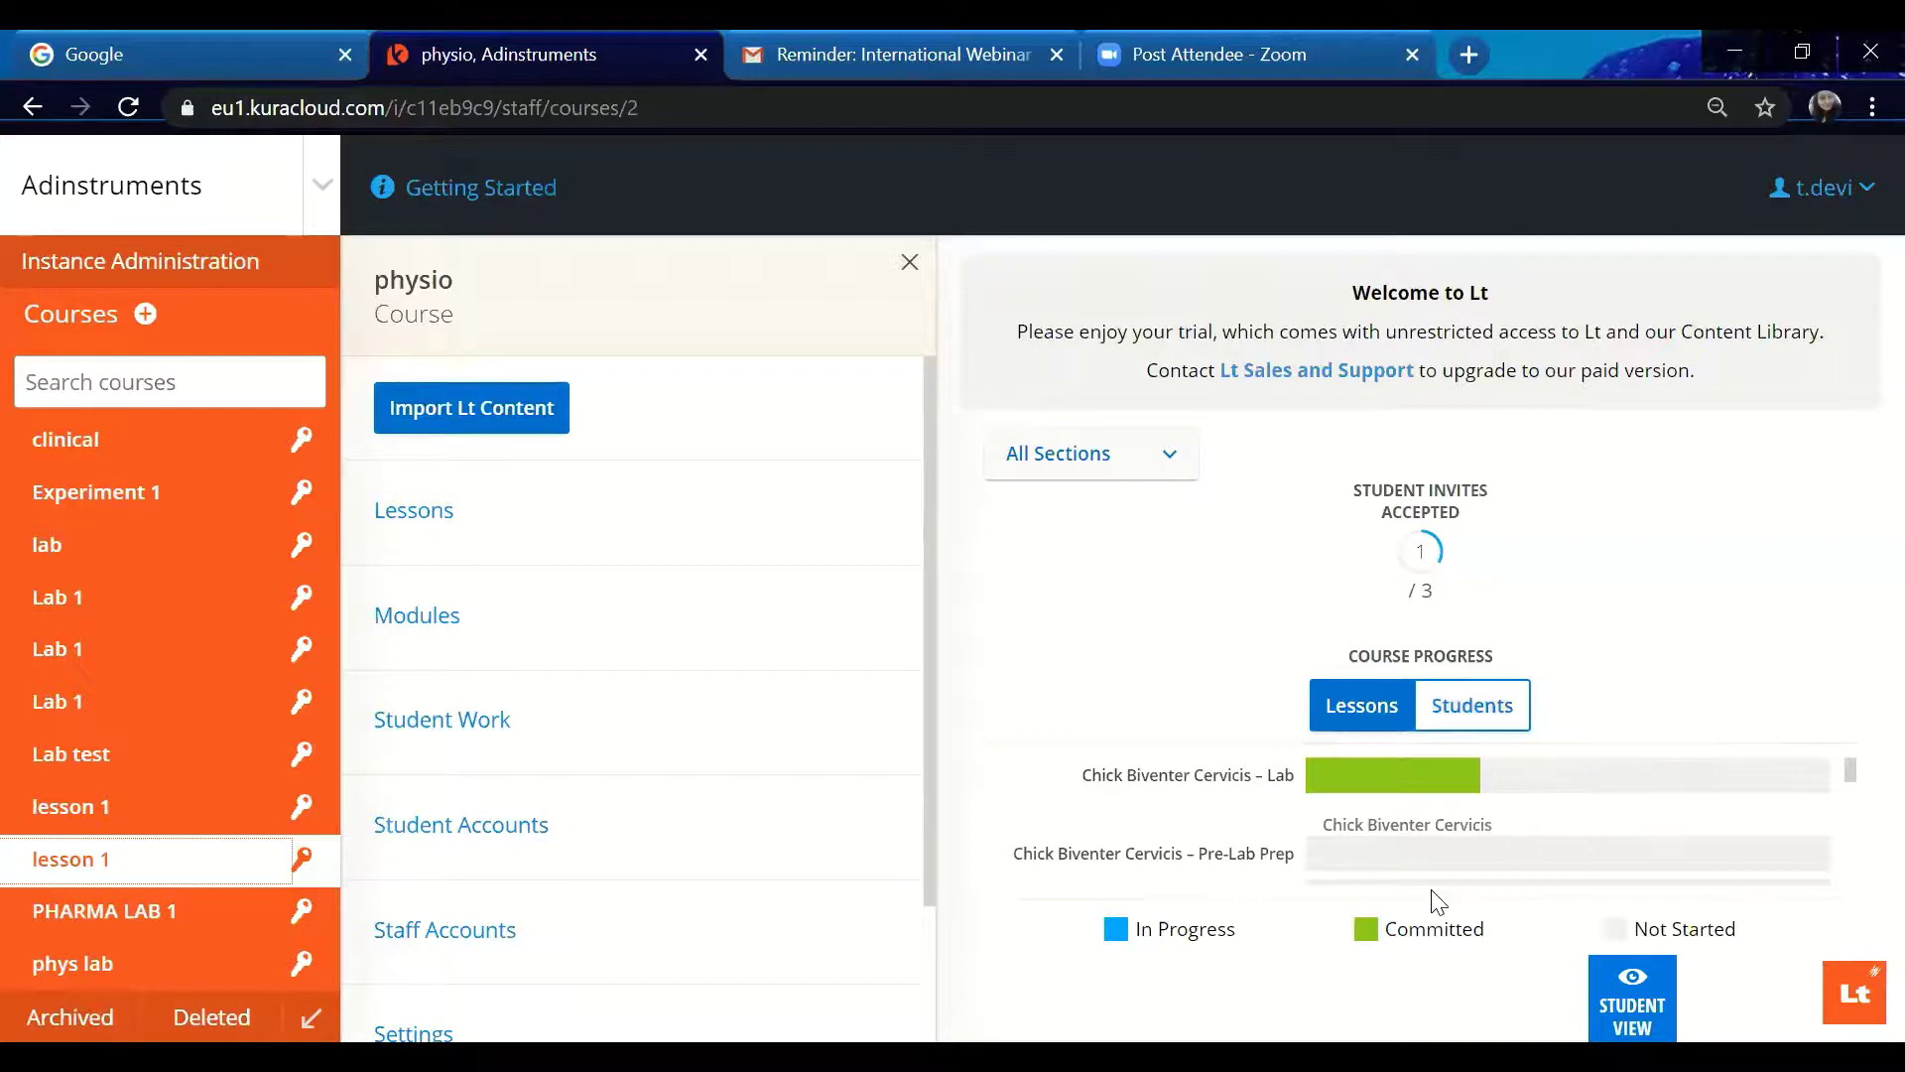
mouse_move(1427, 797)
mouse_move(1752, 794)
left_click_drag(1851, 780, 1820, 758)
mouse_move(1402, 742)
Show the physio course progress by student and look through the student rows.
left_click(1477, 705)
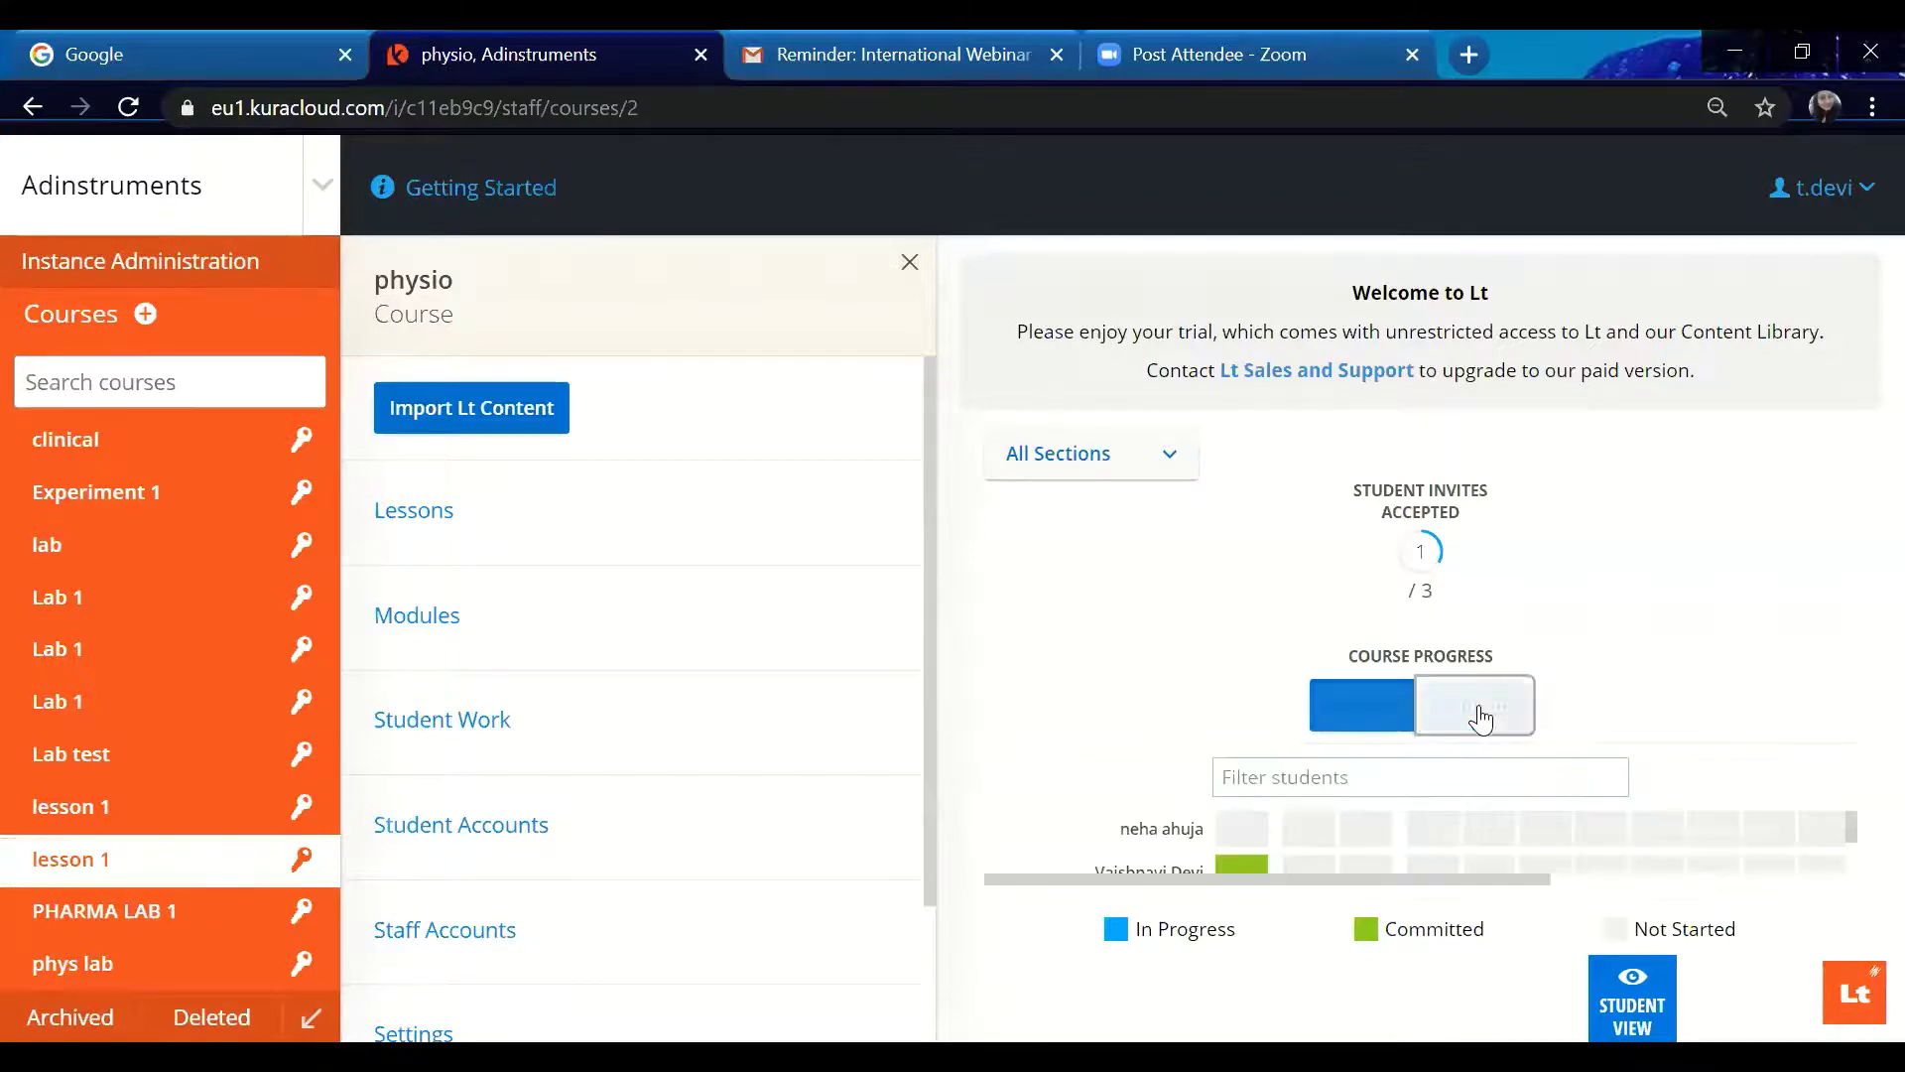
mouse_move(1851, 831)
left_mouse_down()
mouse_move(1850, 868)
mouse_move(1847, 816)
left_mouse_up()
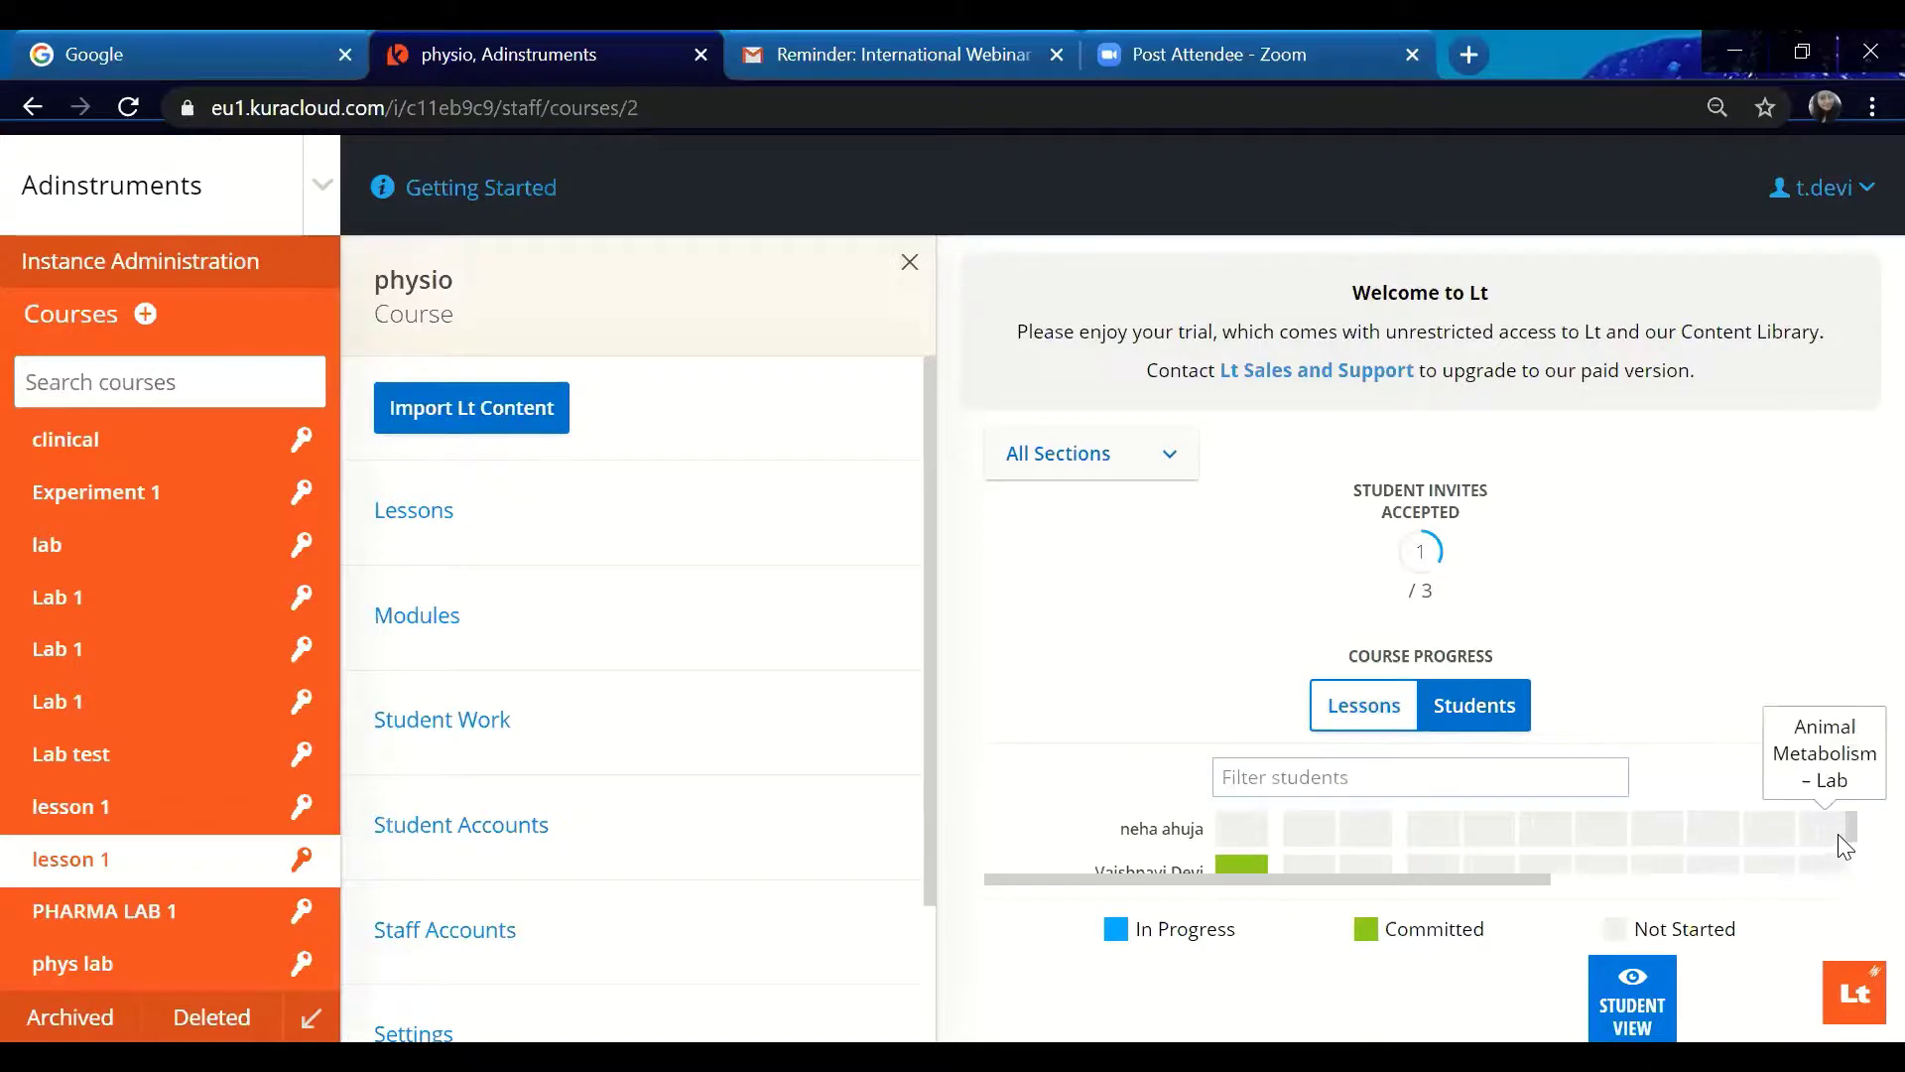
scroll(1852, 863, "down", 1)
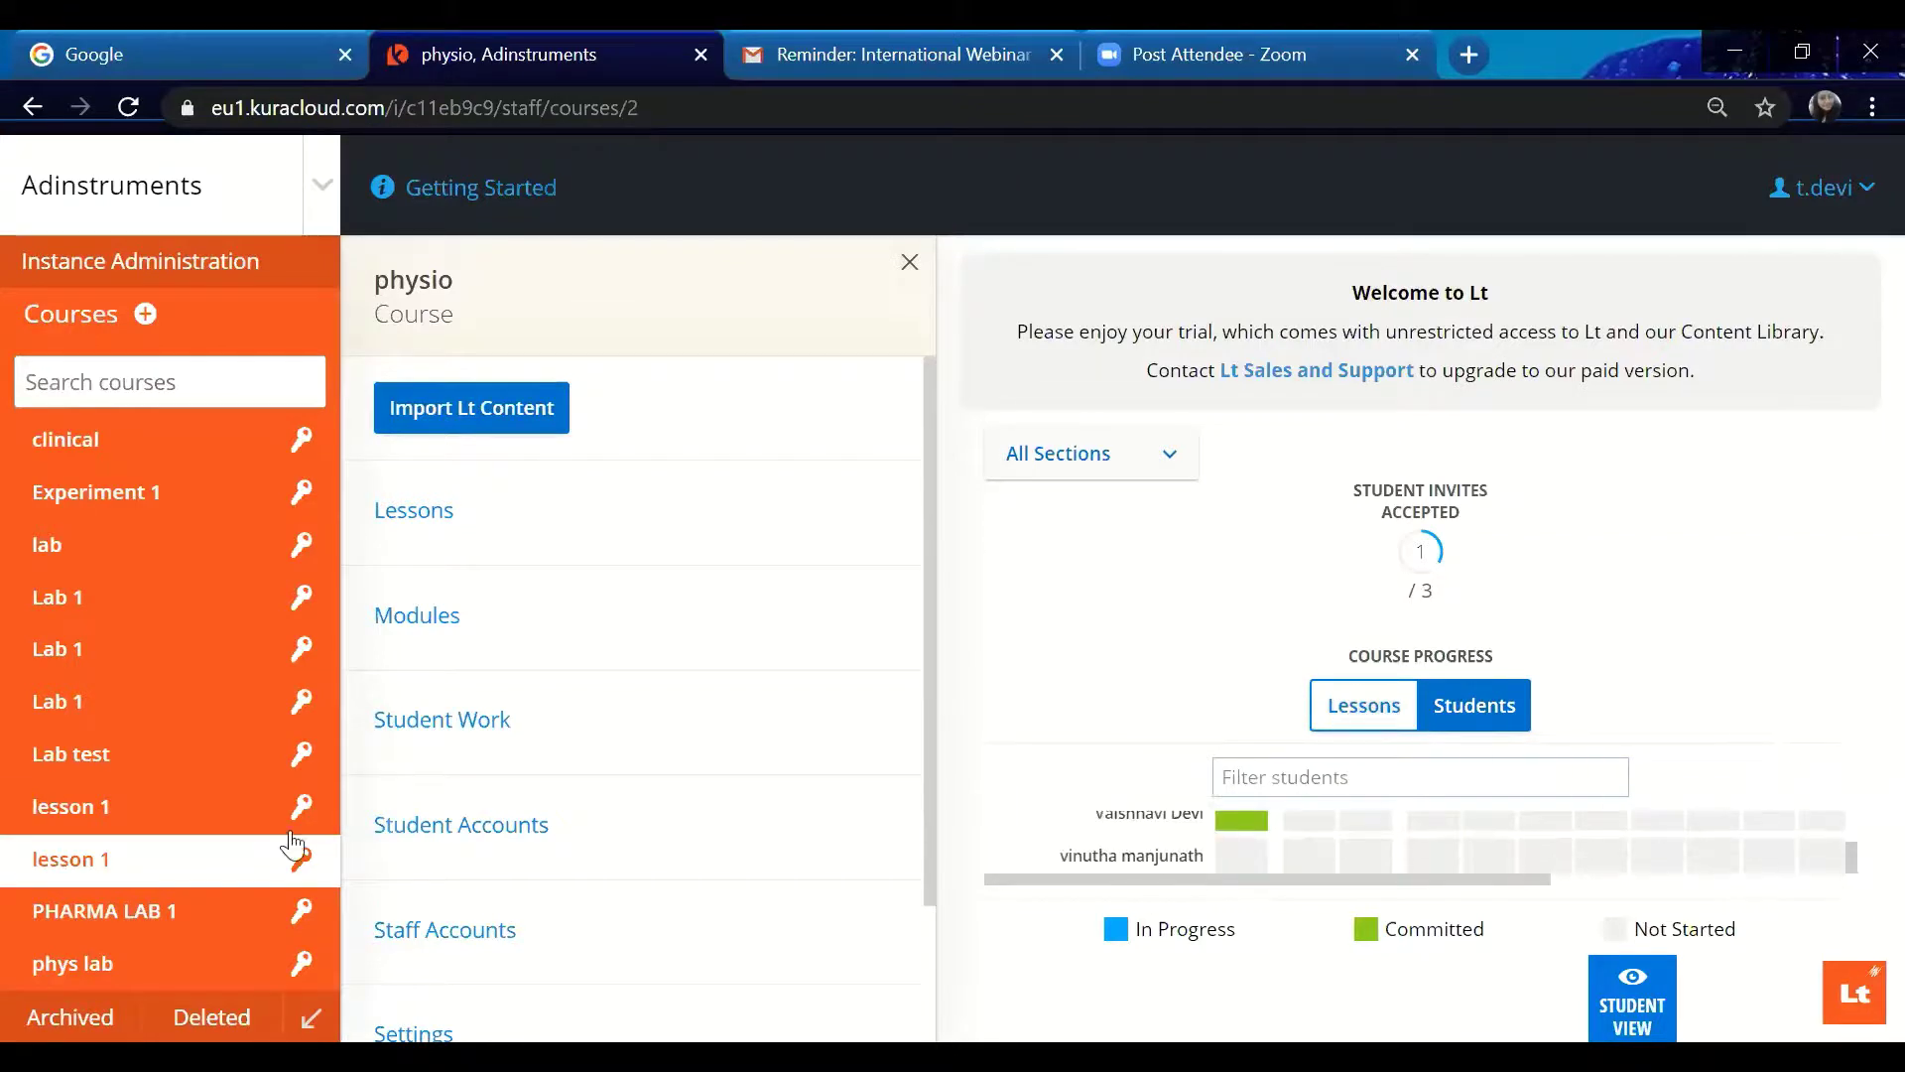
Open the physio course's student accounts and view the form for adding a student without submitting it.
left_click(466, 843)
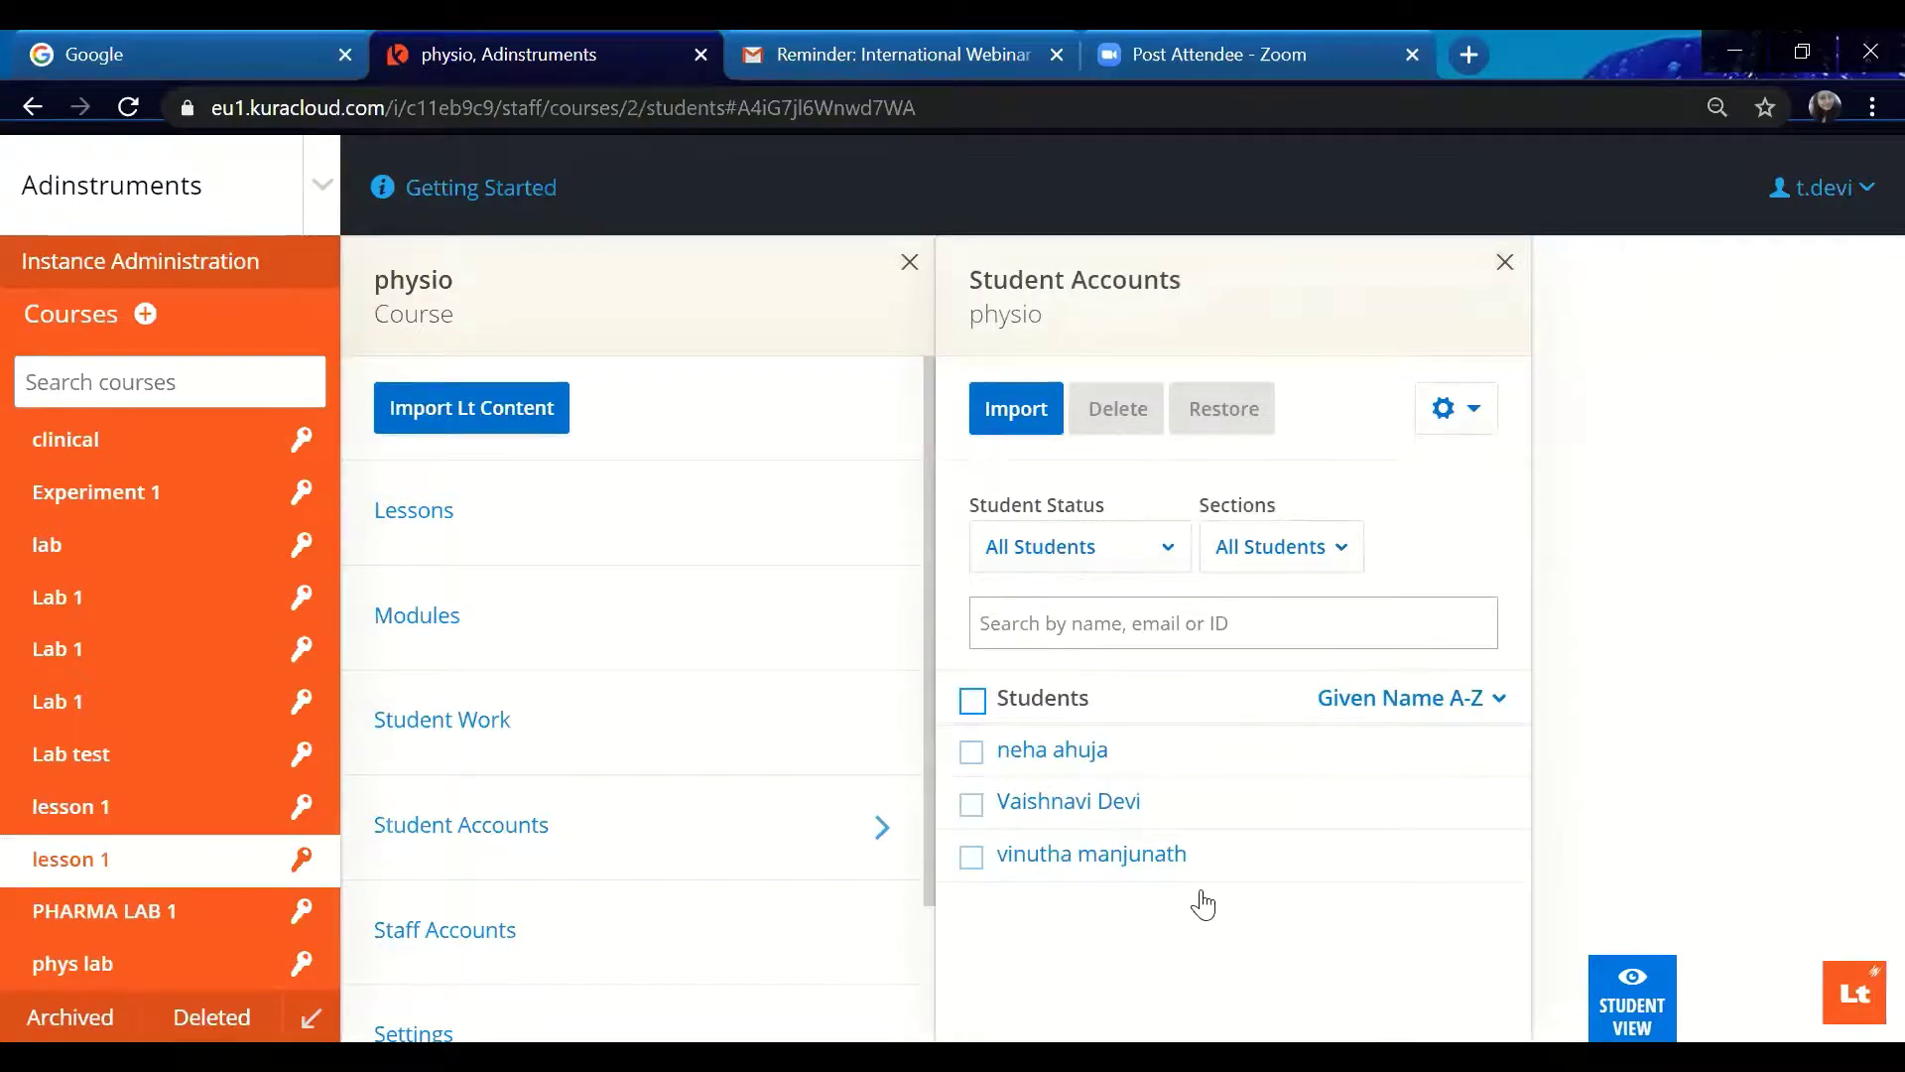
left_click(1483, 421)
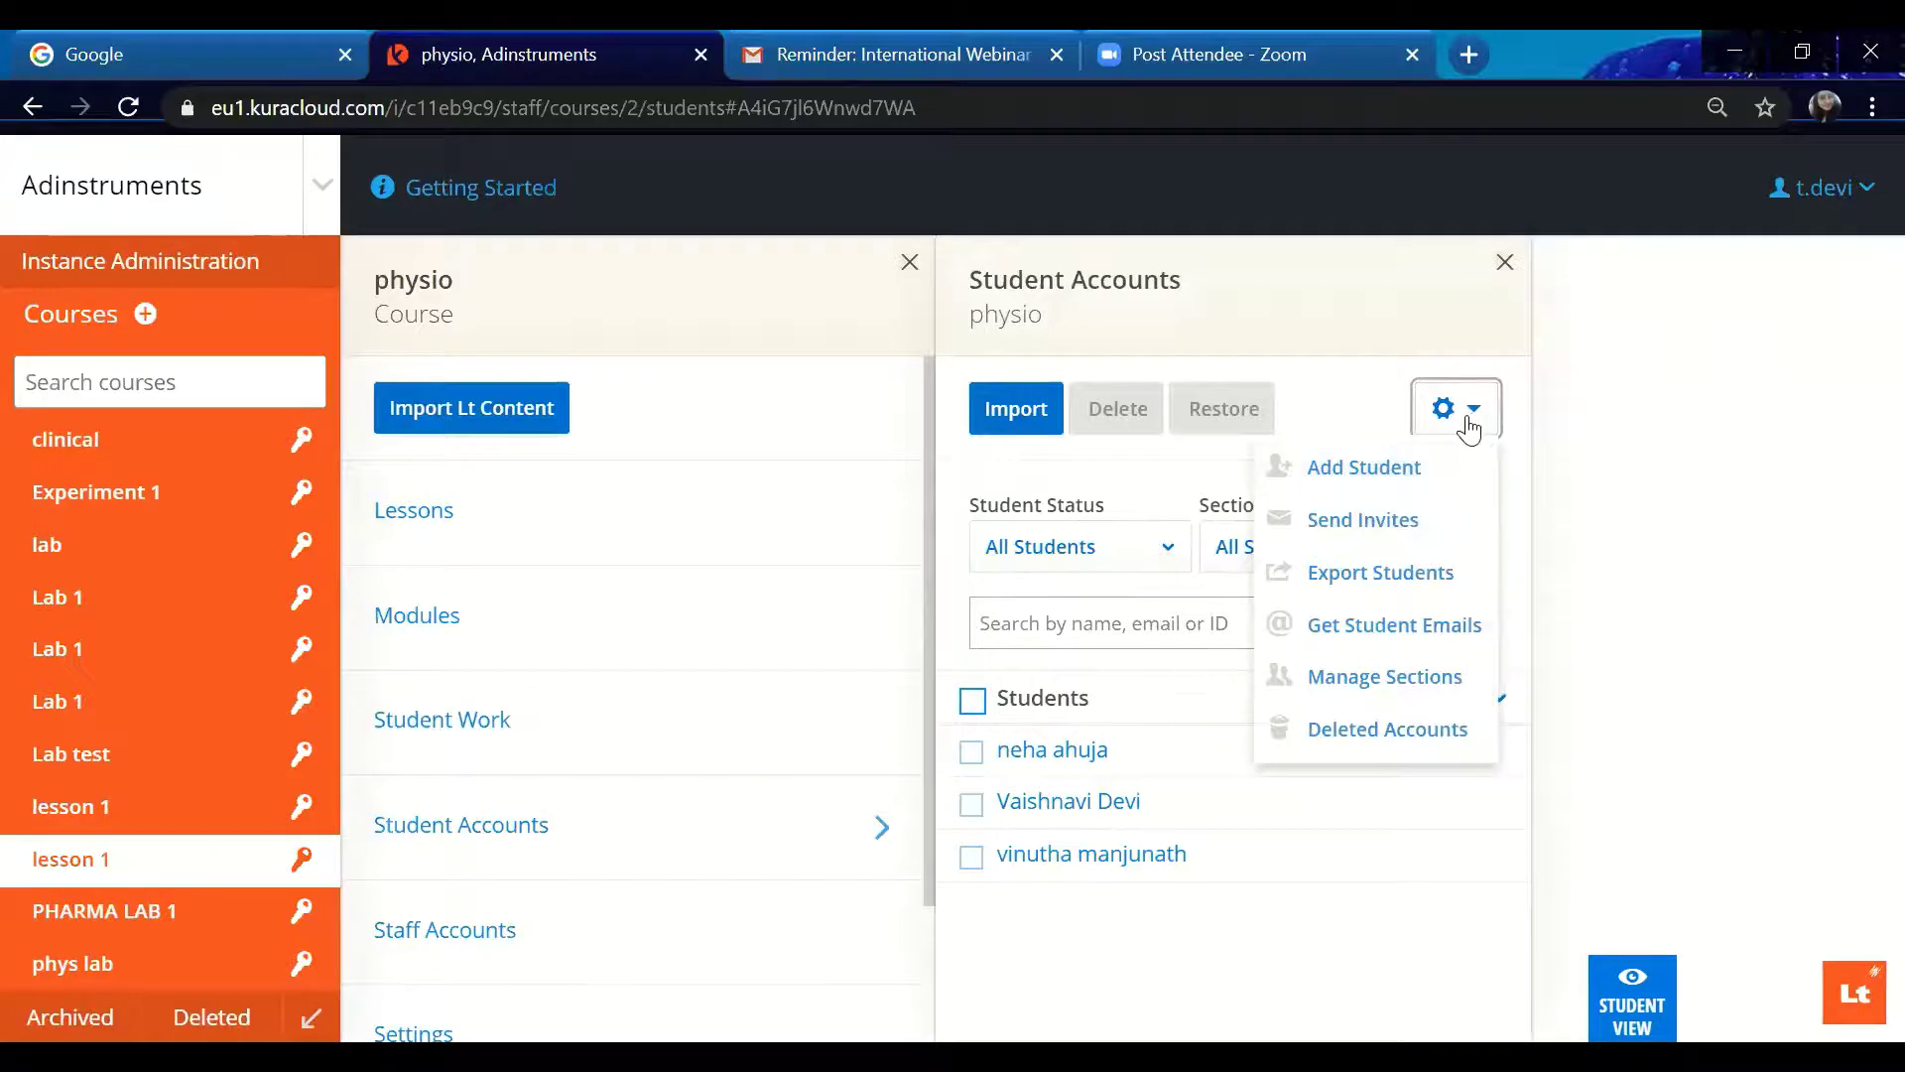
left_click(1359, 468)
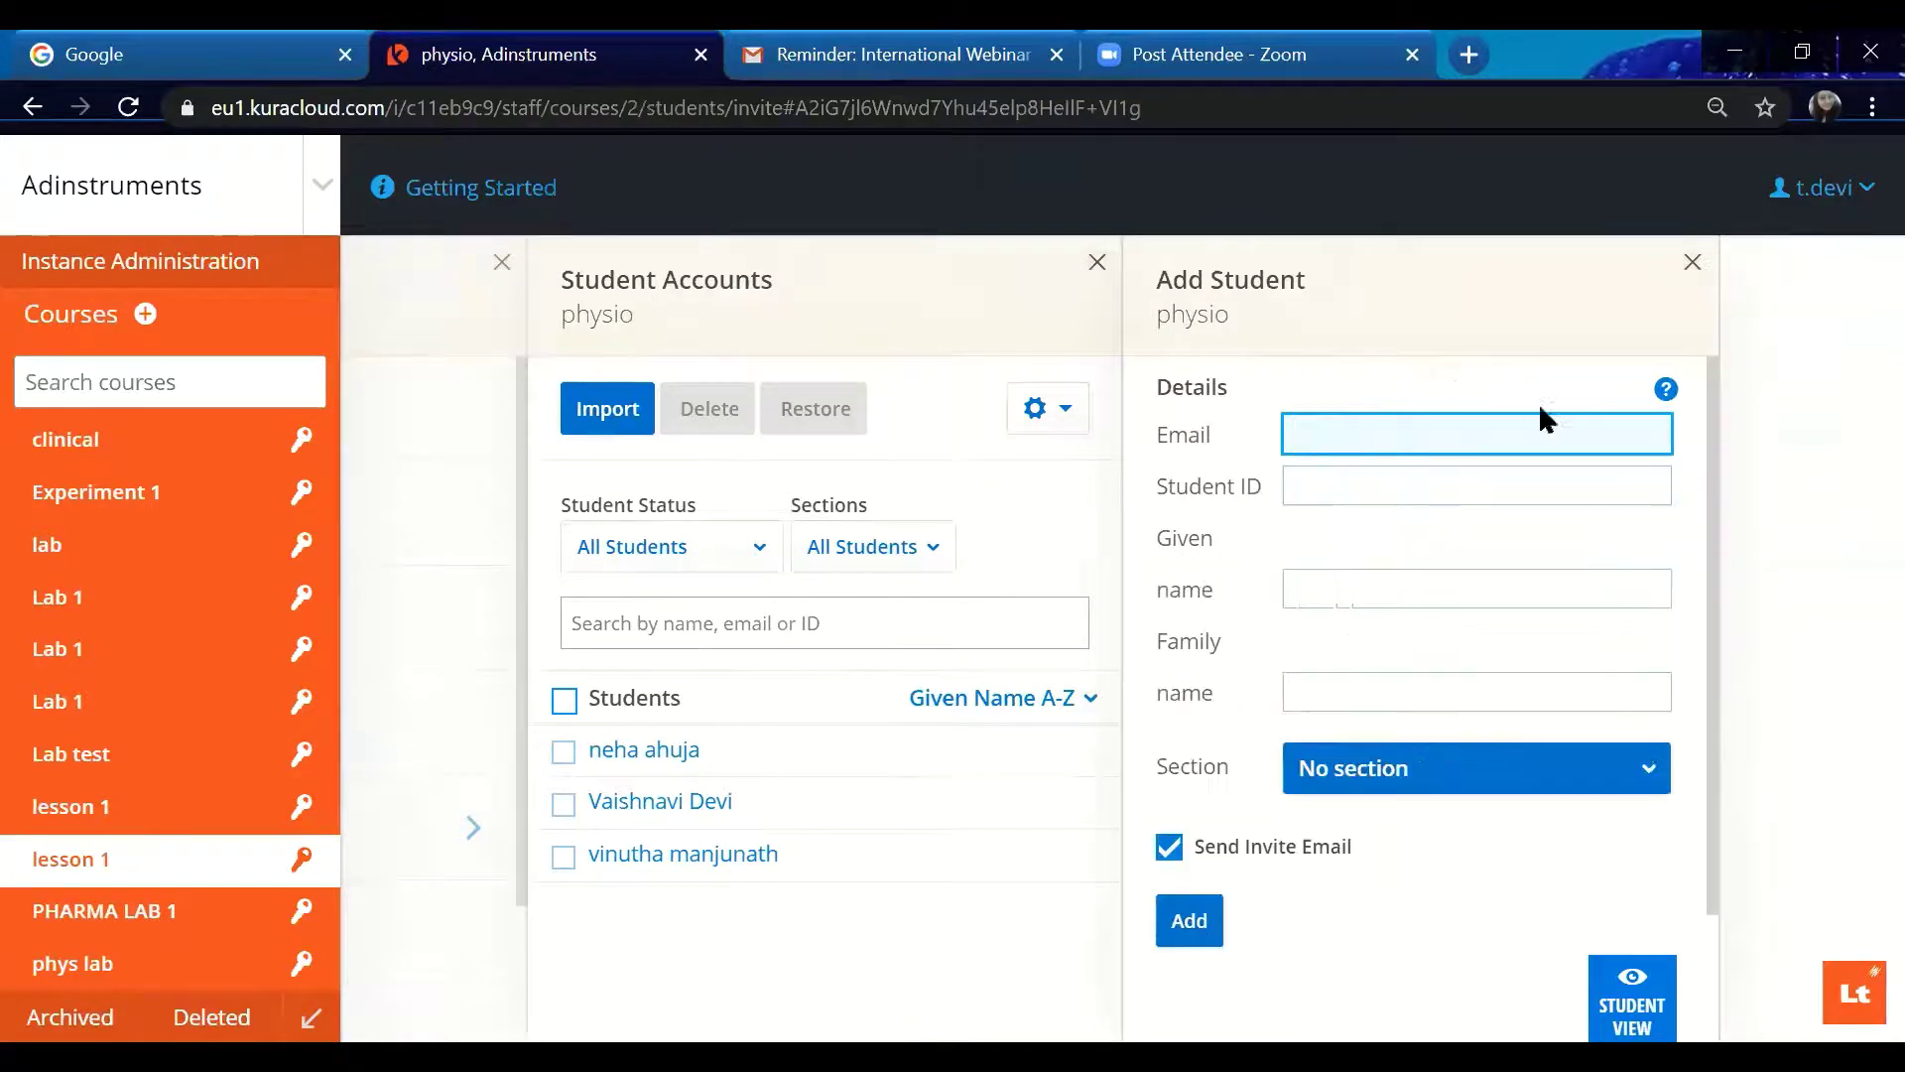
left_click(1692, 264)
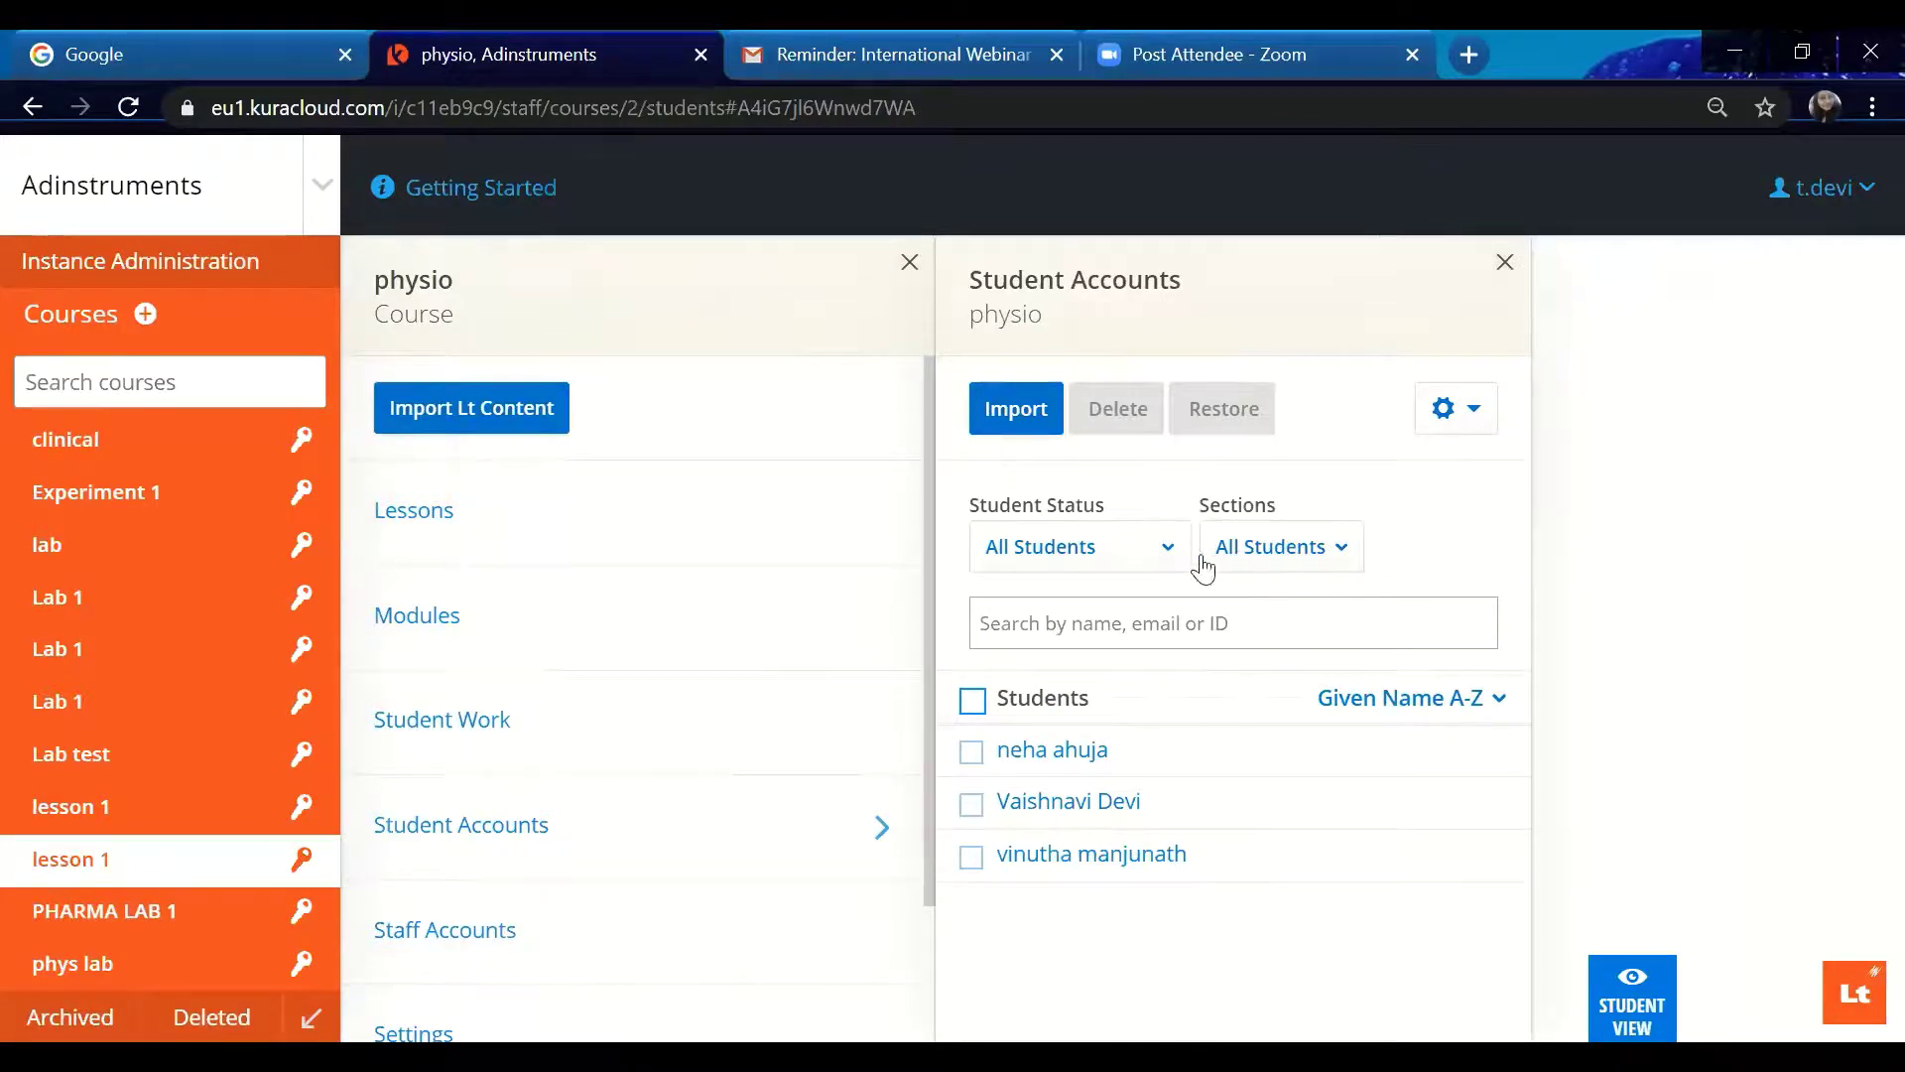
Filter the student accounts by section B, section c and section d in turn, ending on section B.
left_click(1266, 552)
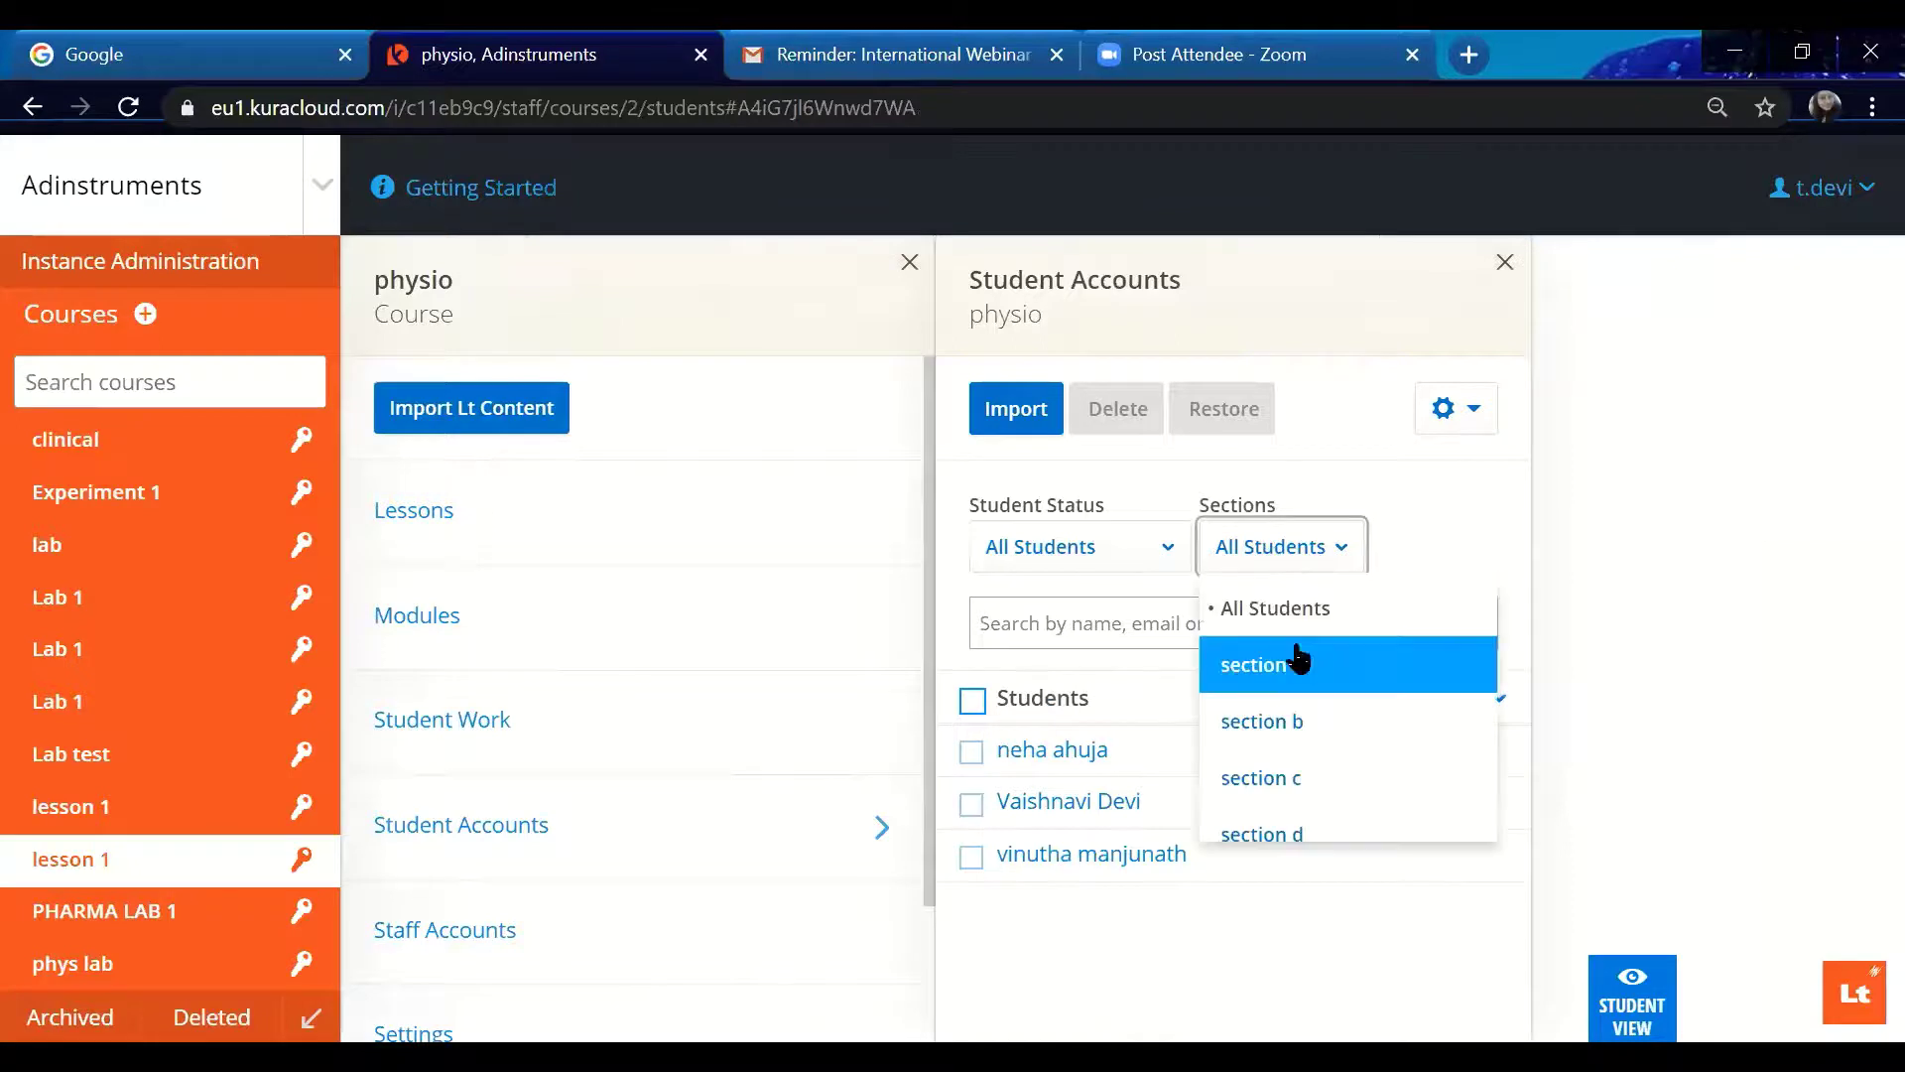
left_click(1300, 673)
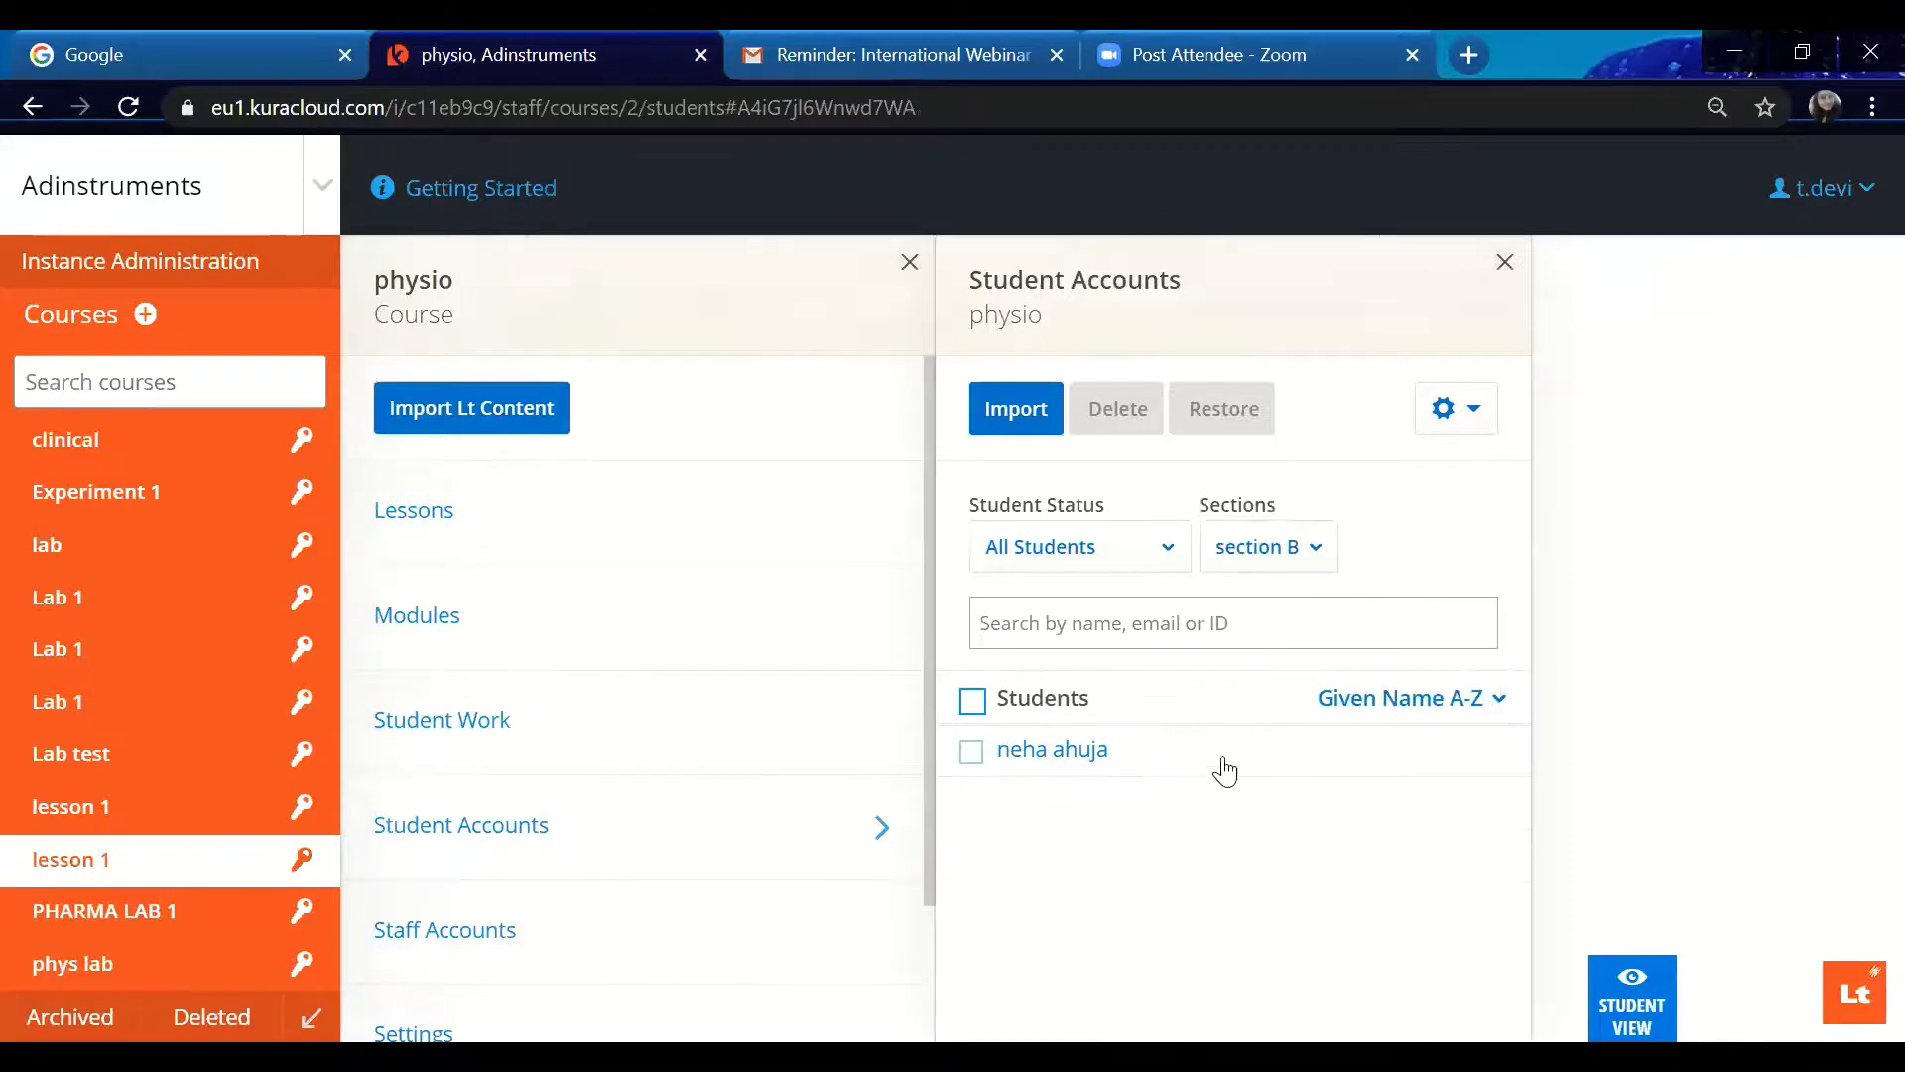
left_click(1248, 564)
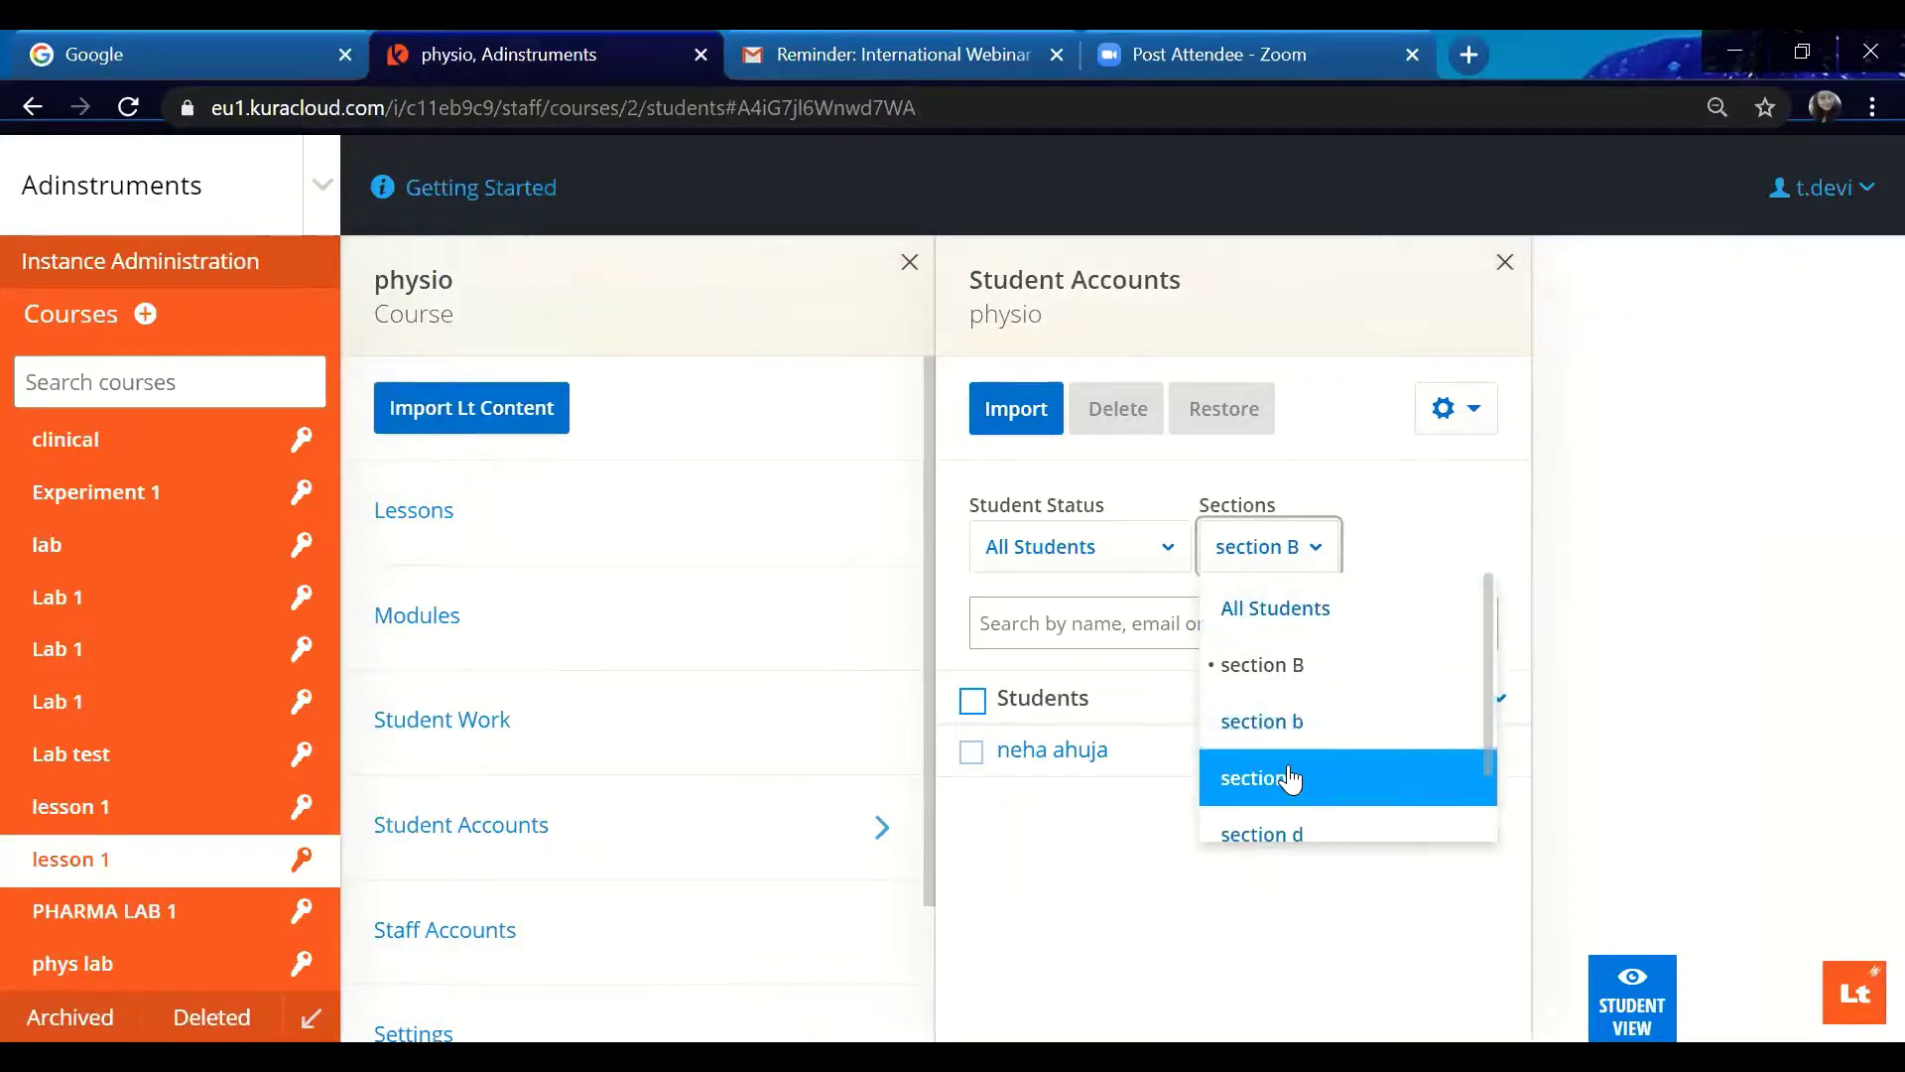
left_click(1290, 776)
left_click(1258, 563)
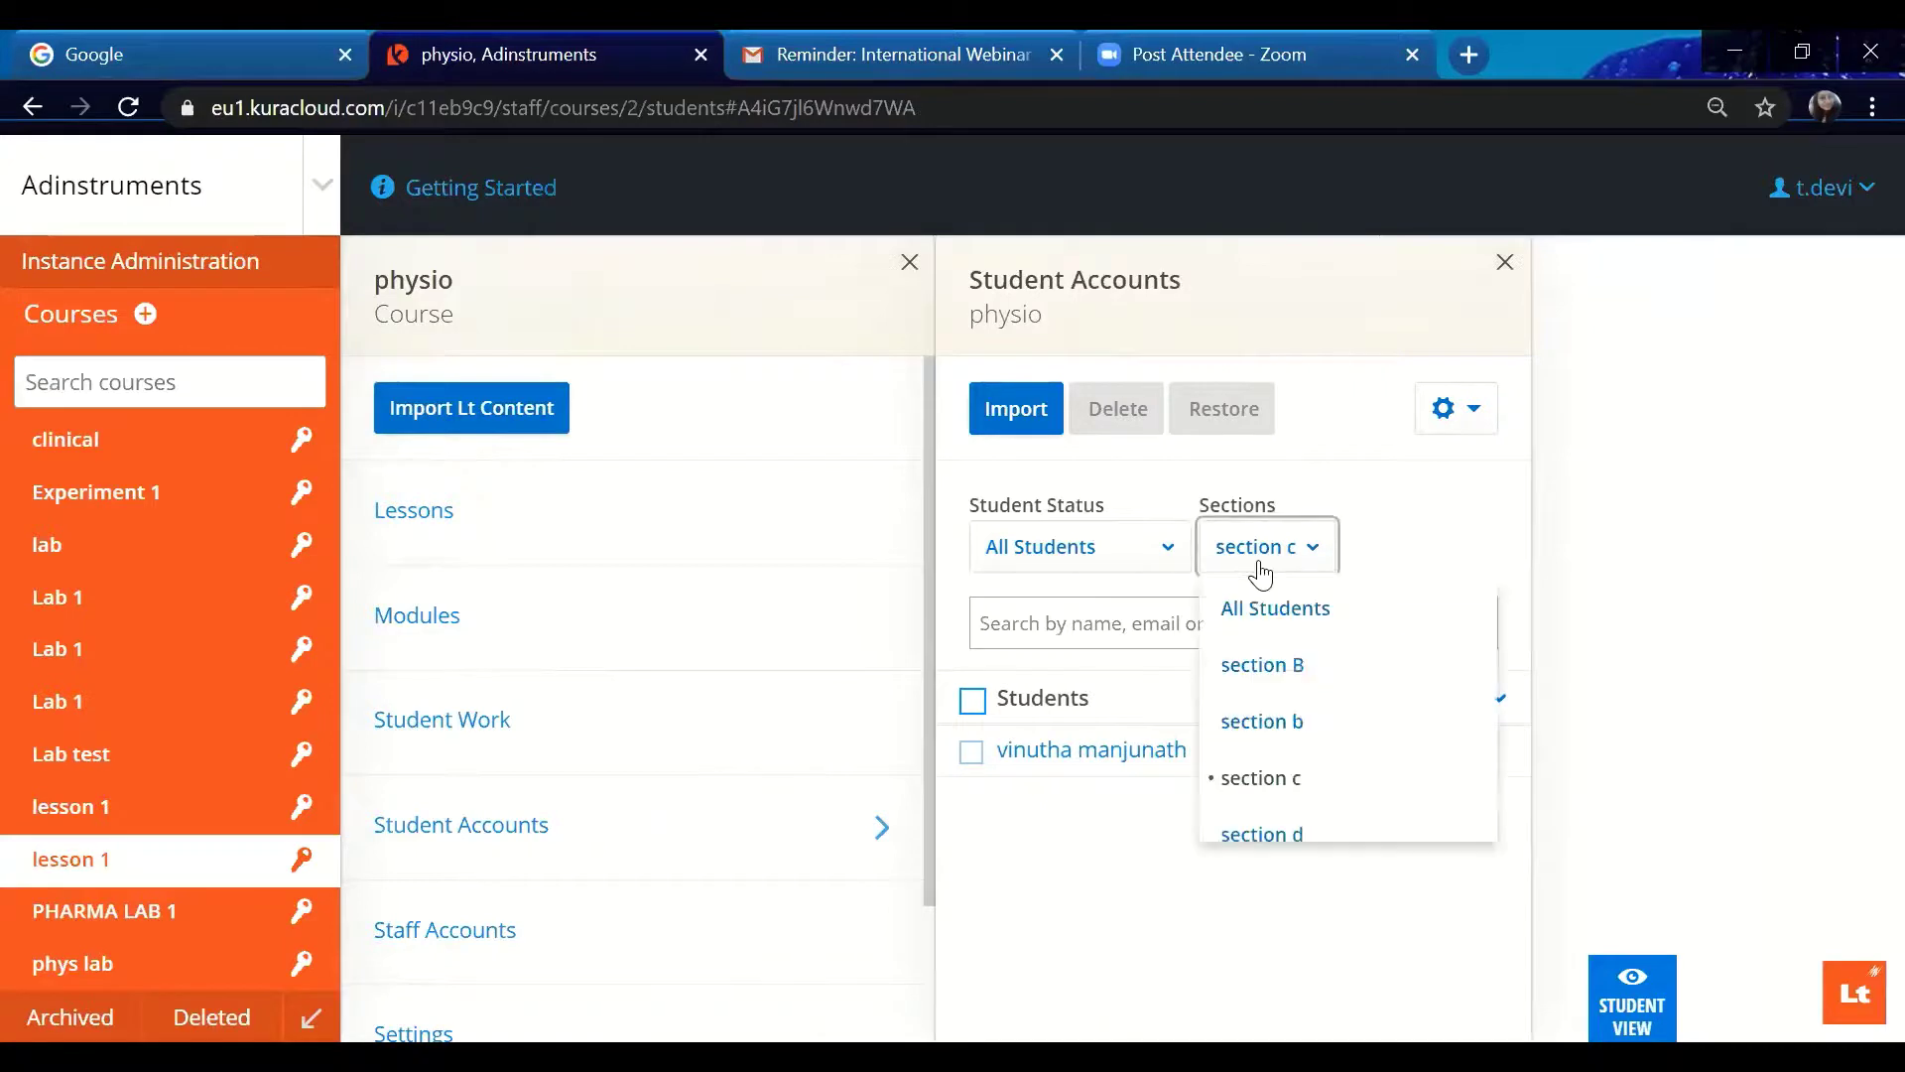
left_click(1292, 837)
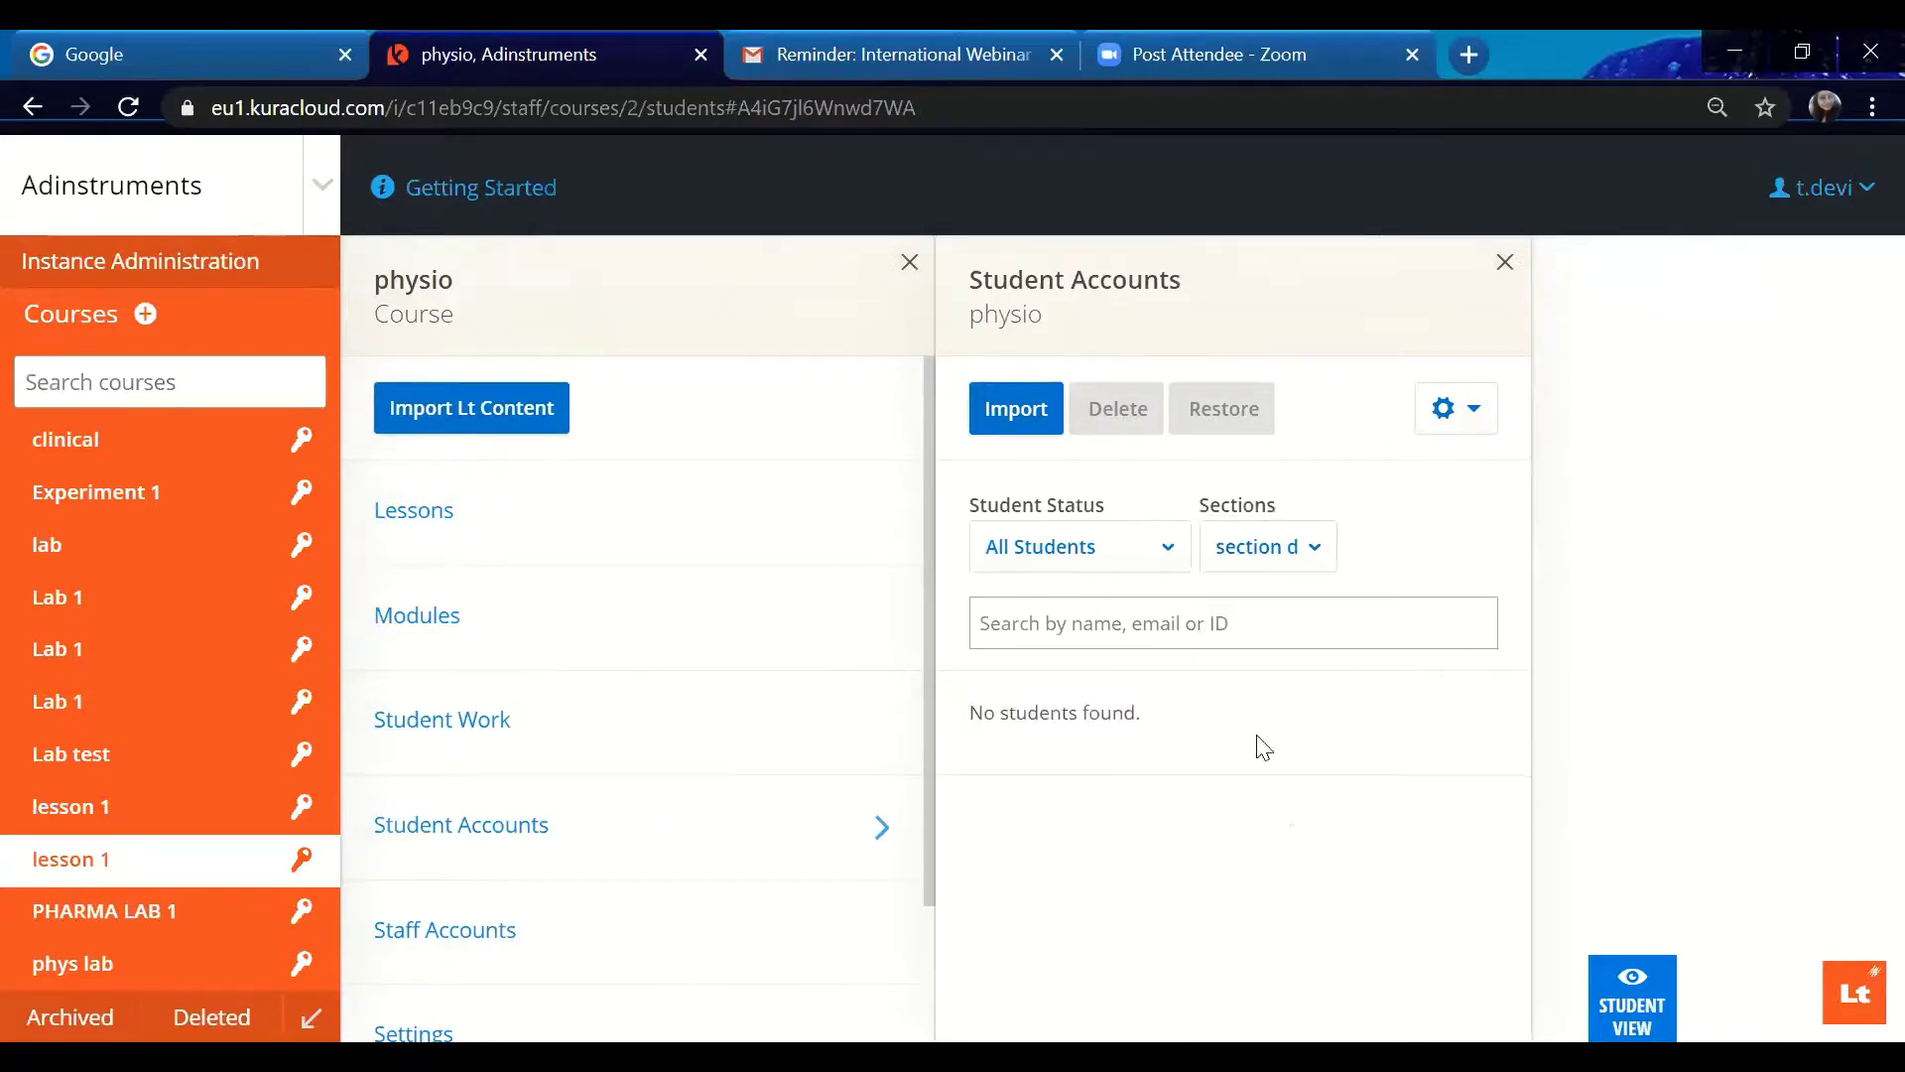
left_click(1285, 548)
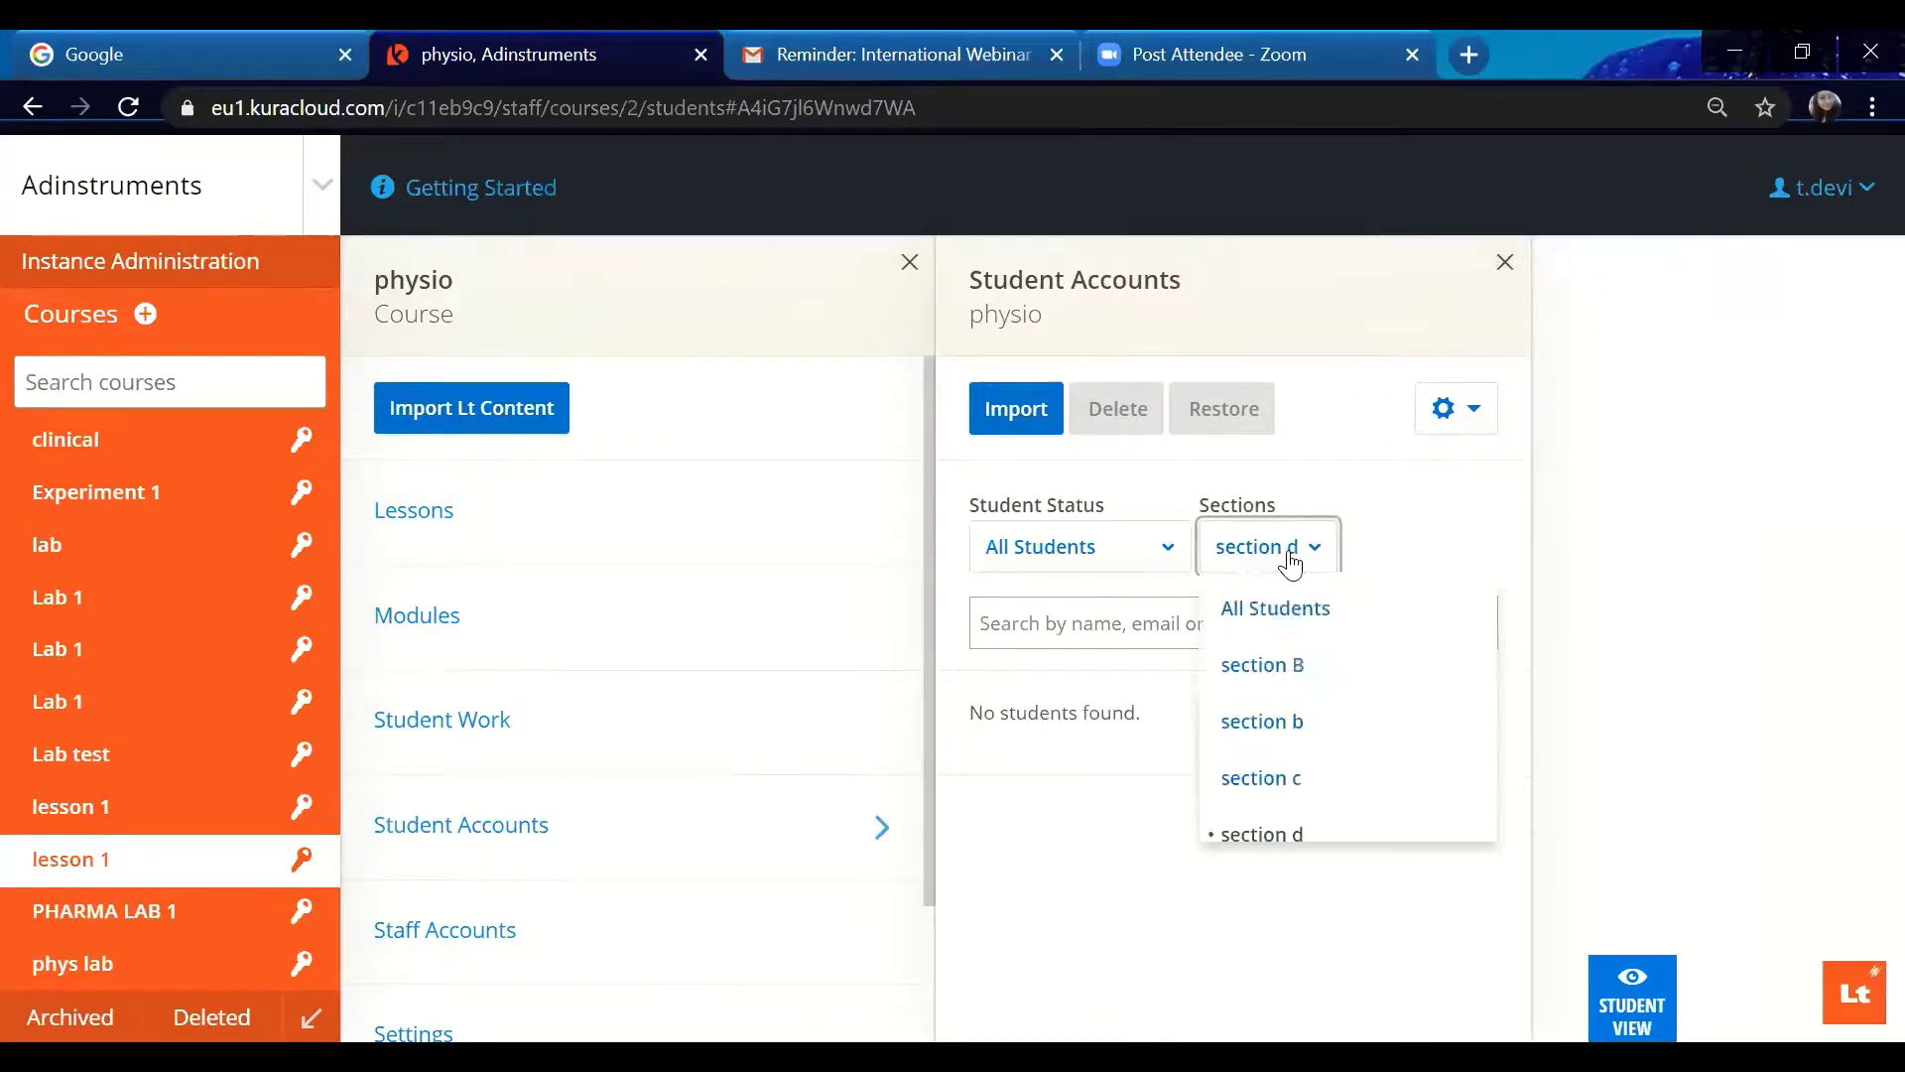
left_click(1358, 671)
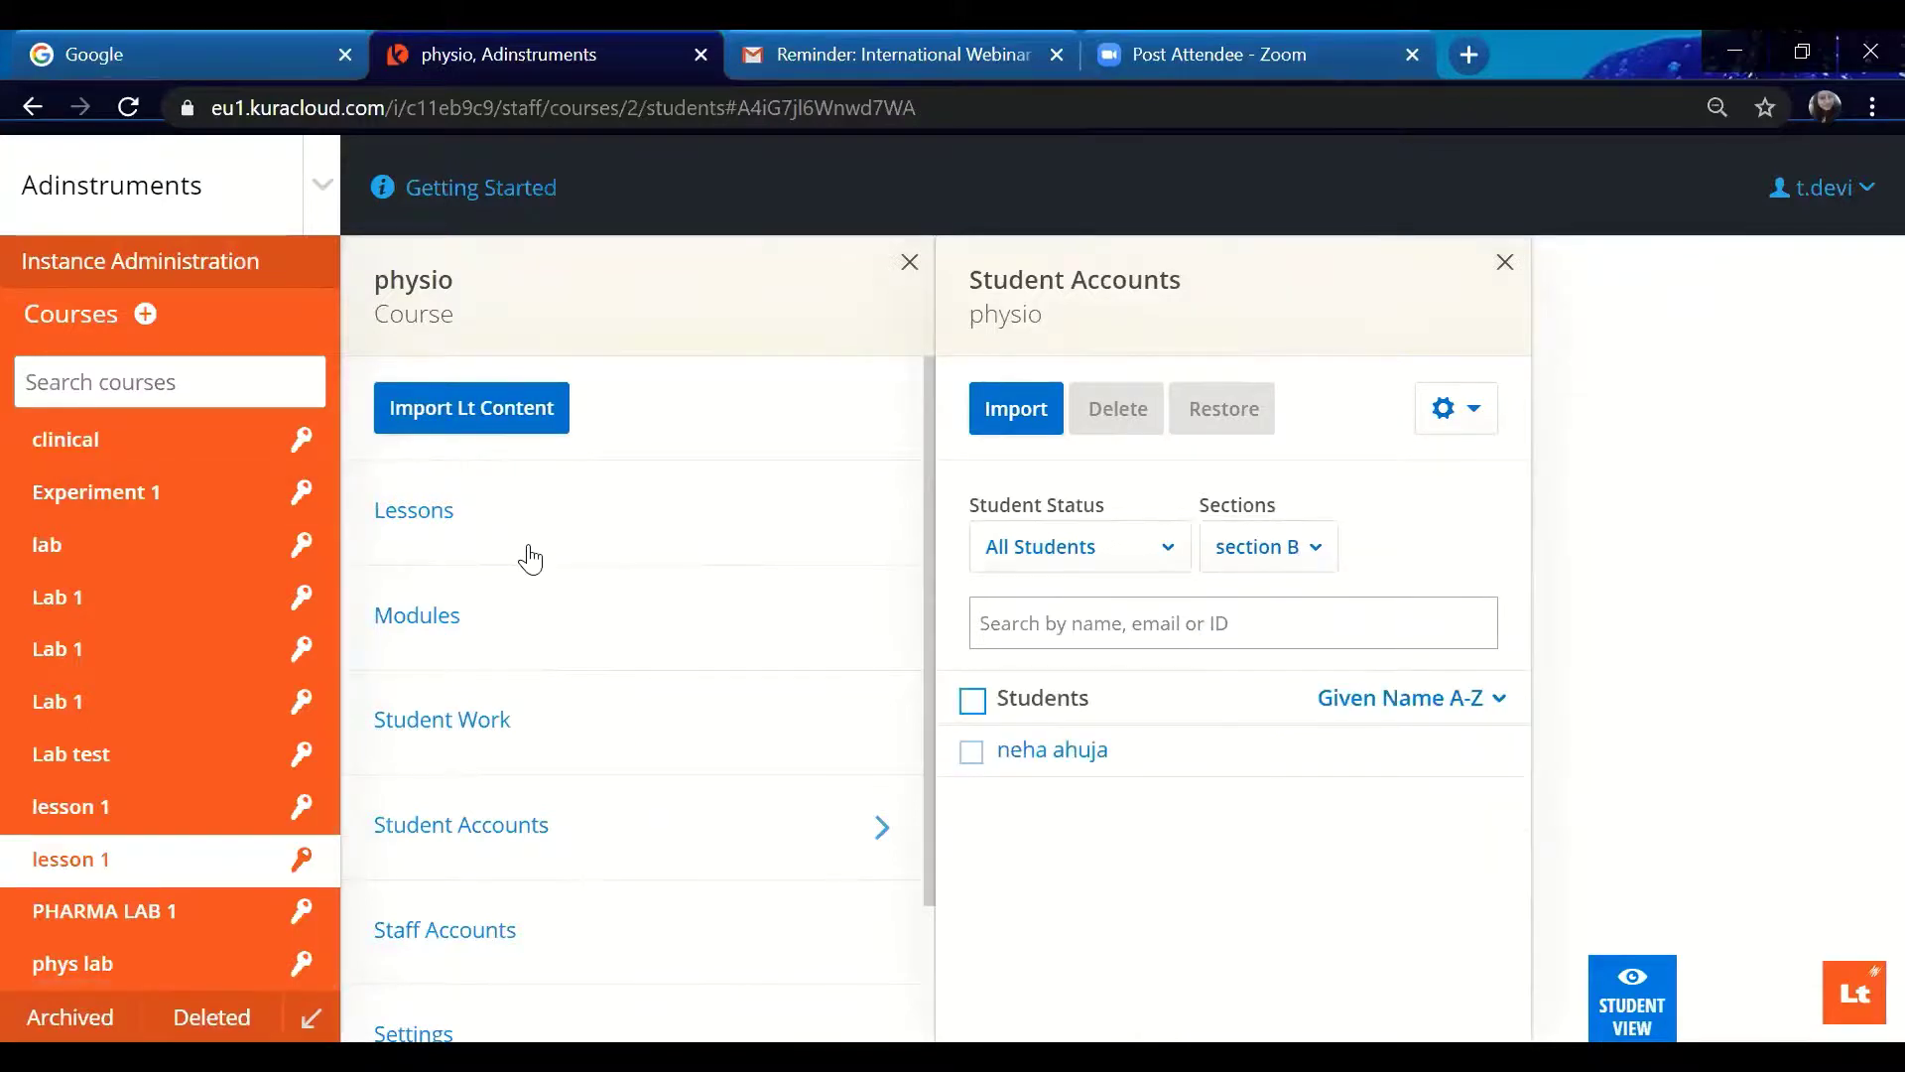
Open the physio course's staff accounts, choose the Deputy Course Administrator role in the staff invitation form, and close both without sending.
left_click_drag(925, 653, 936, 837)
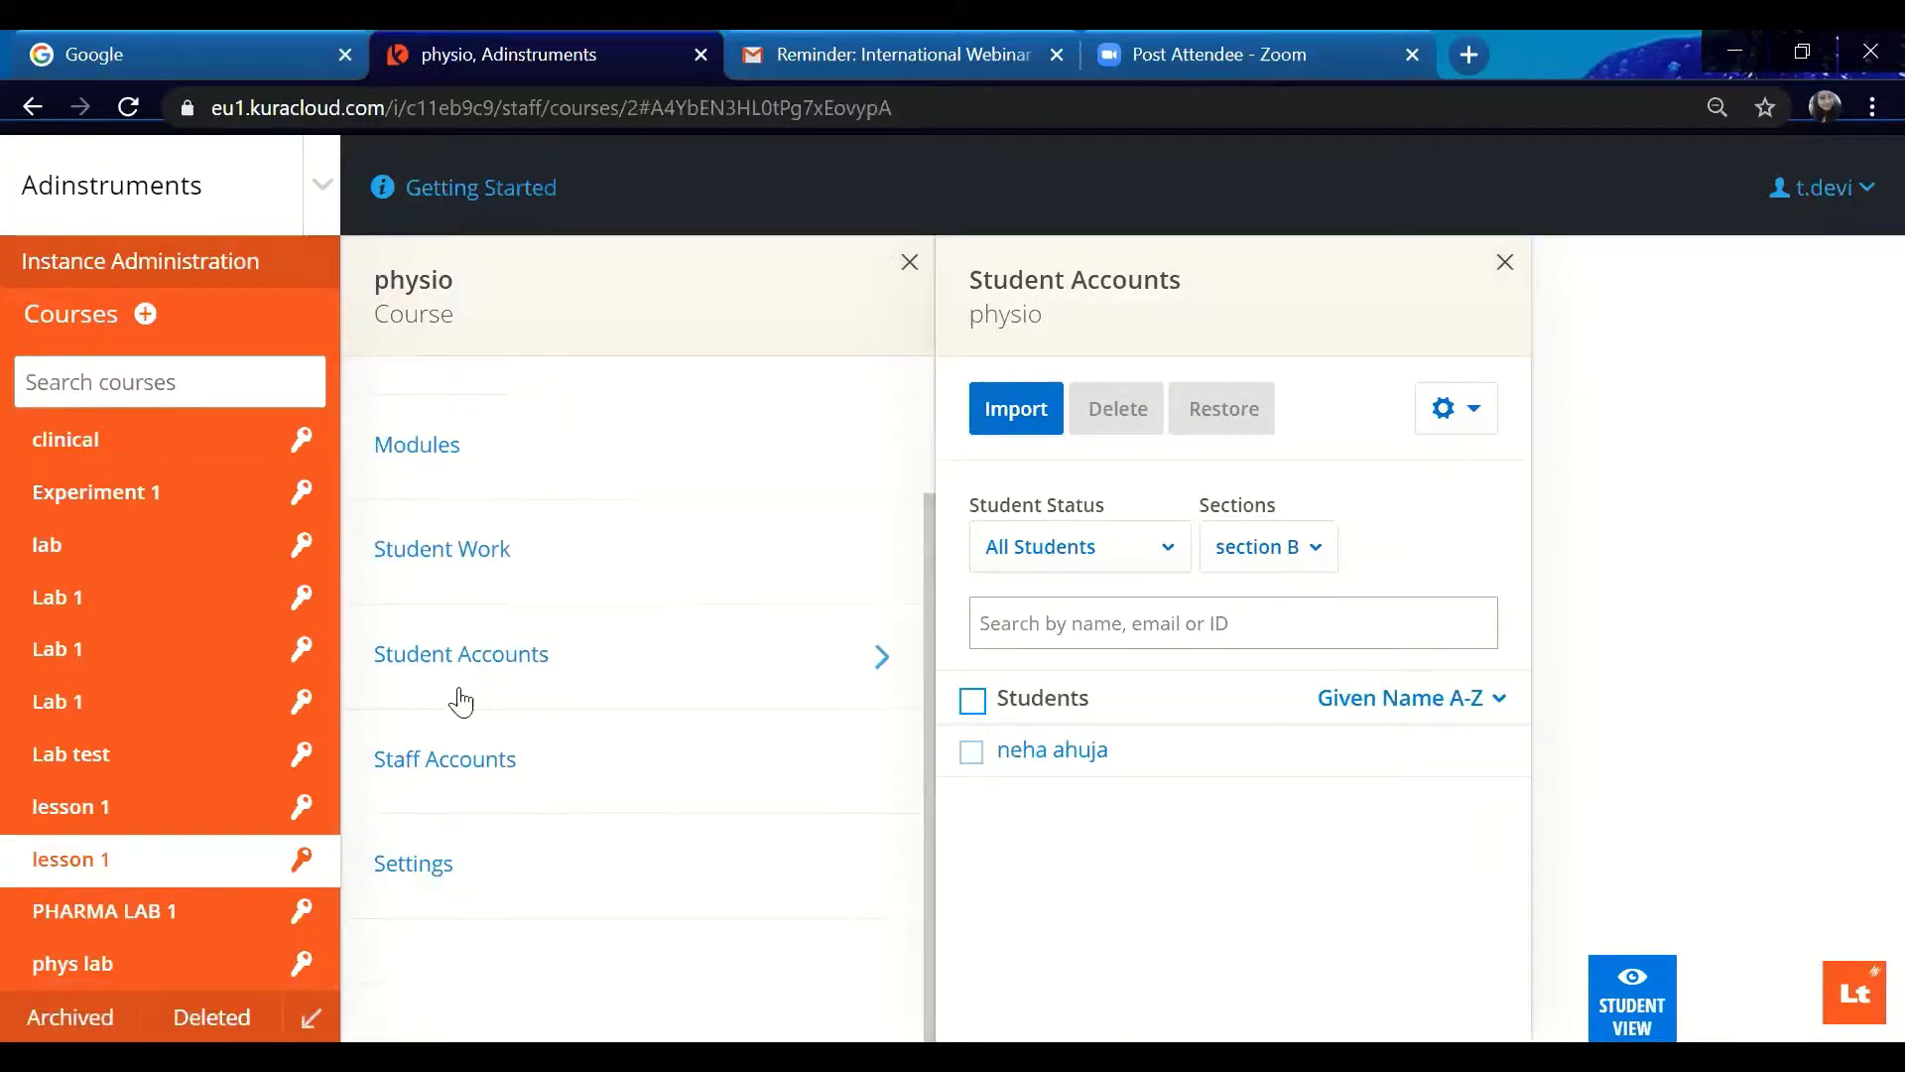
left_click(442, 762)
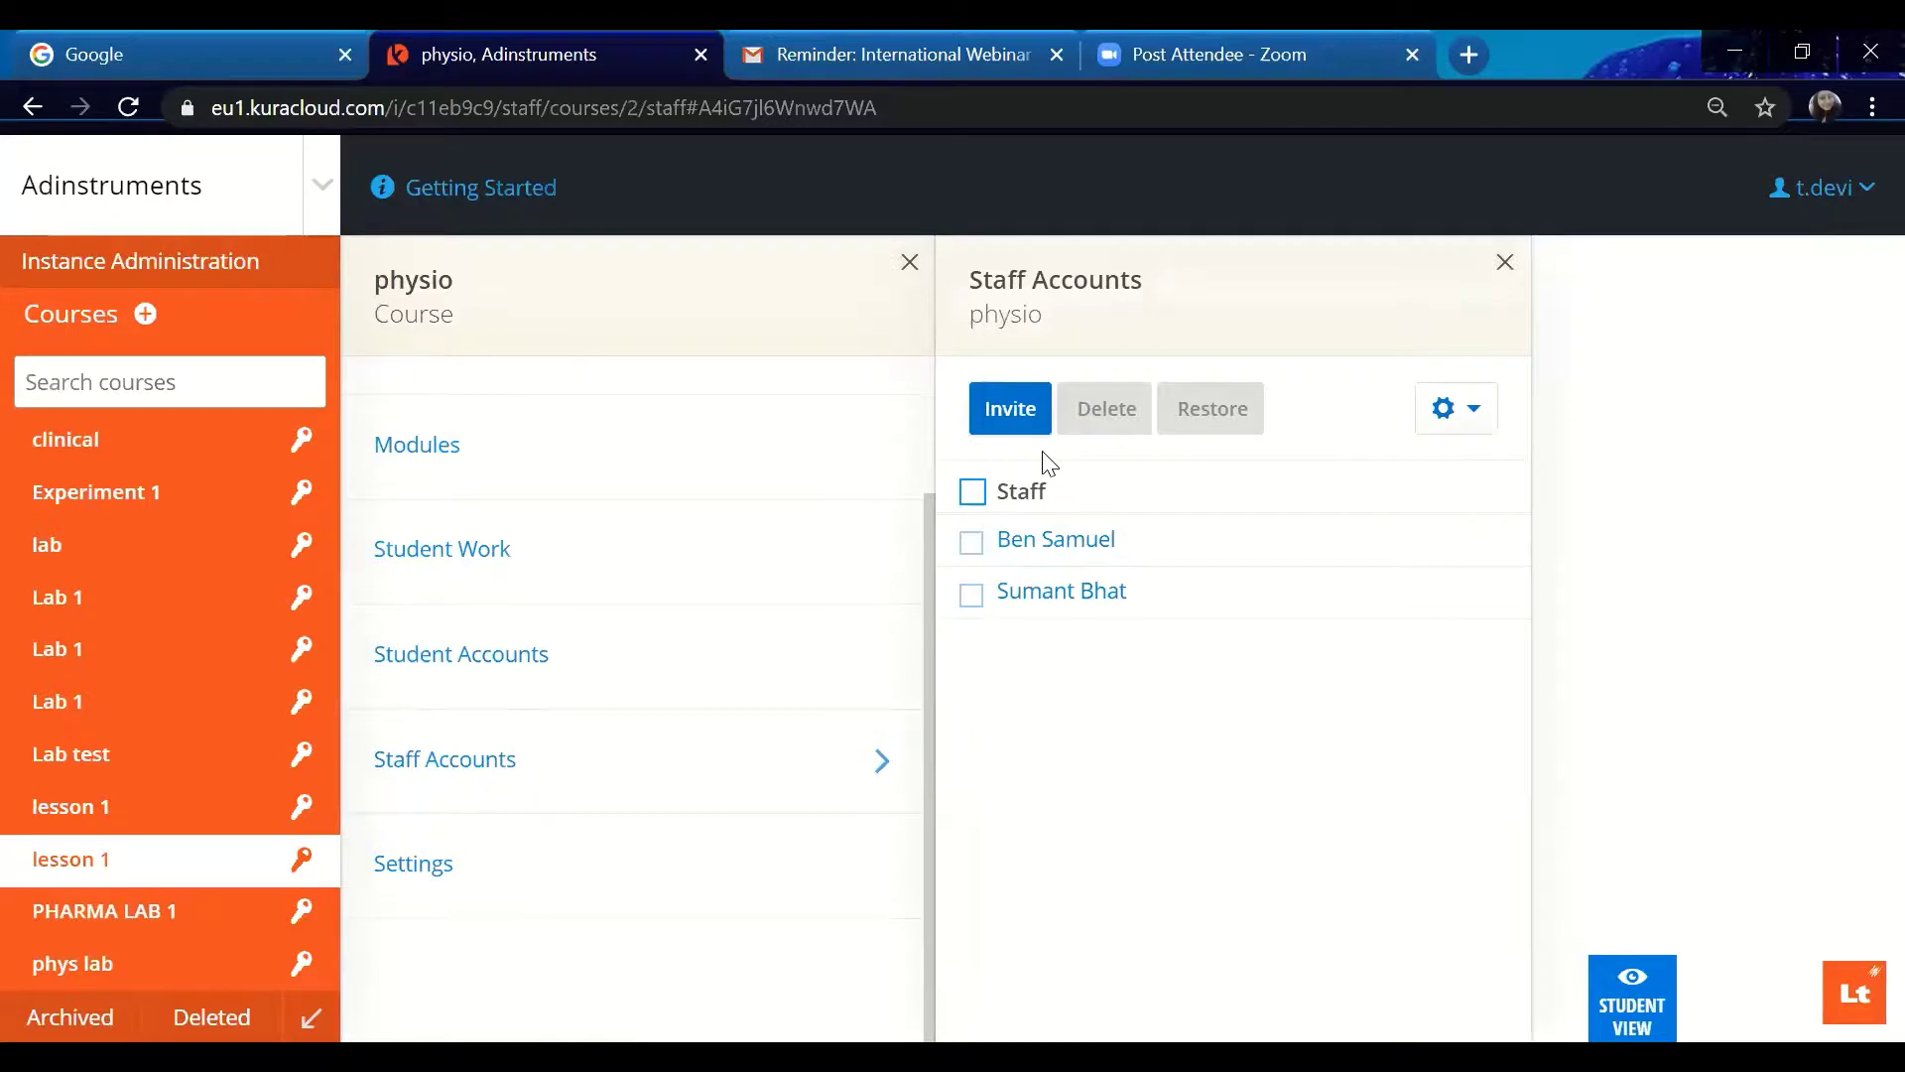
left_click(1006, 407)
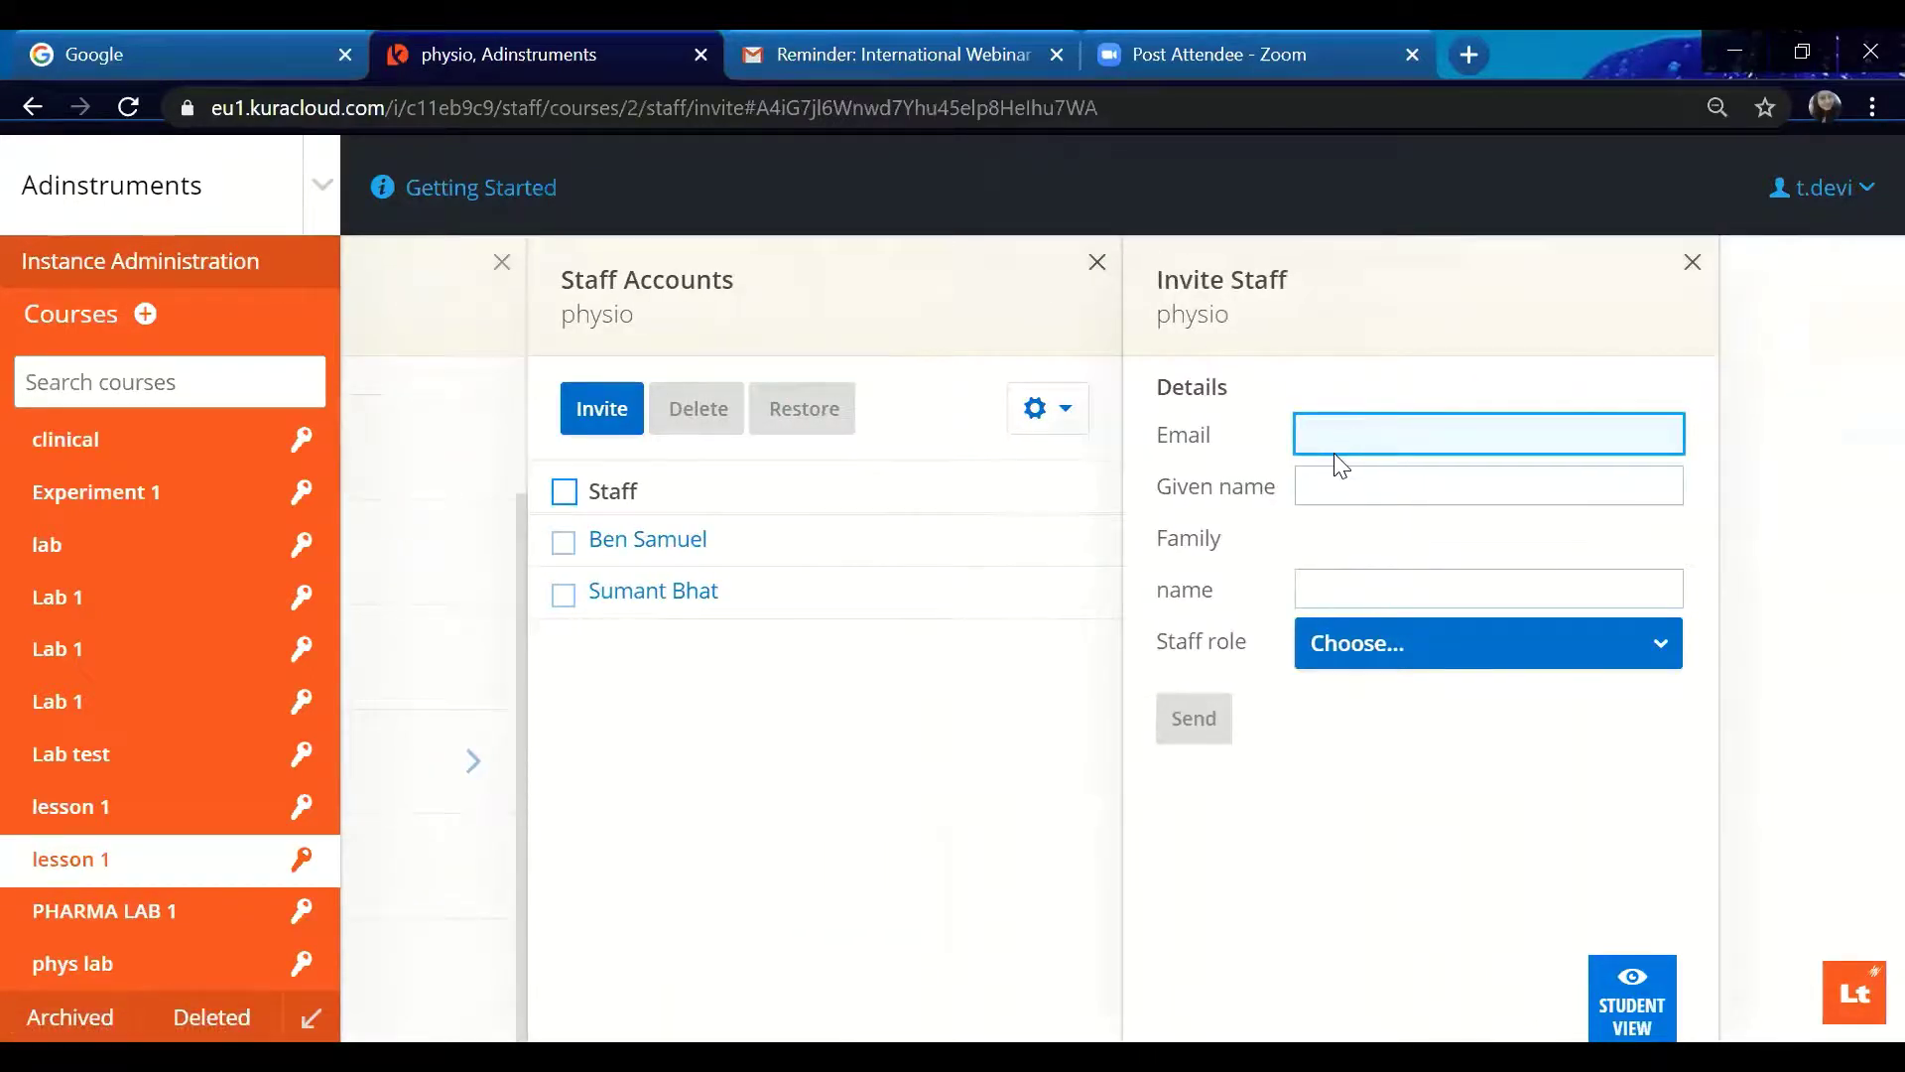
left_click(1383, 657)
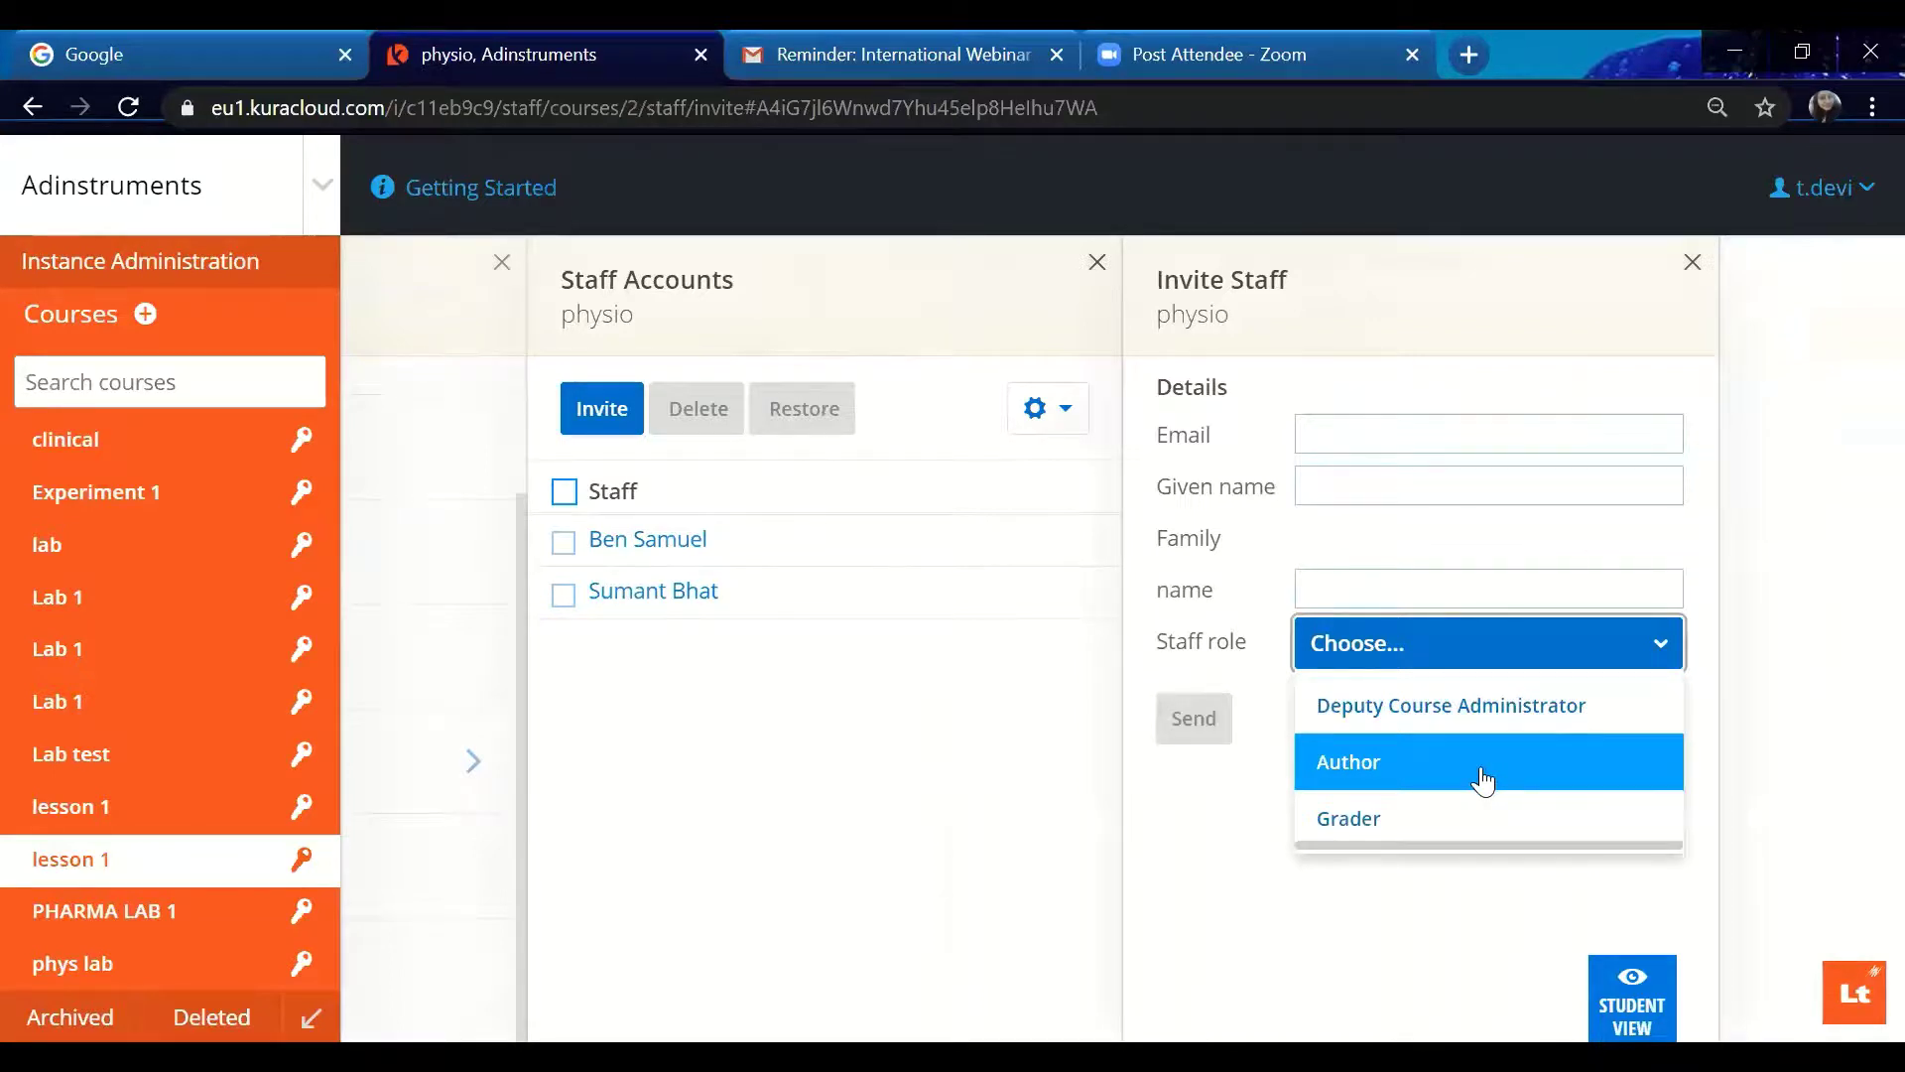
left_click(1466, 711)
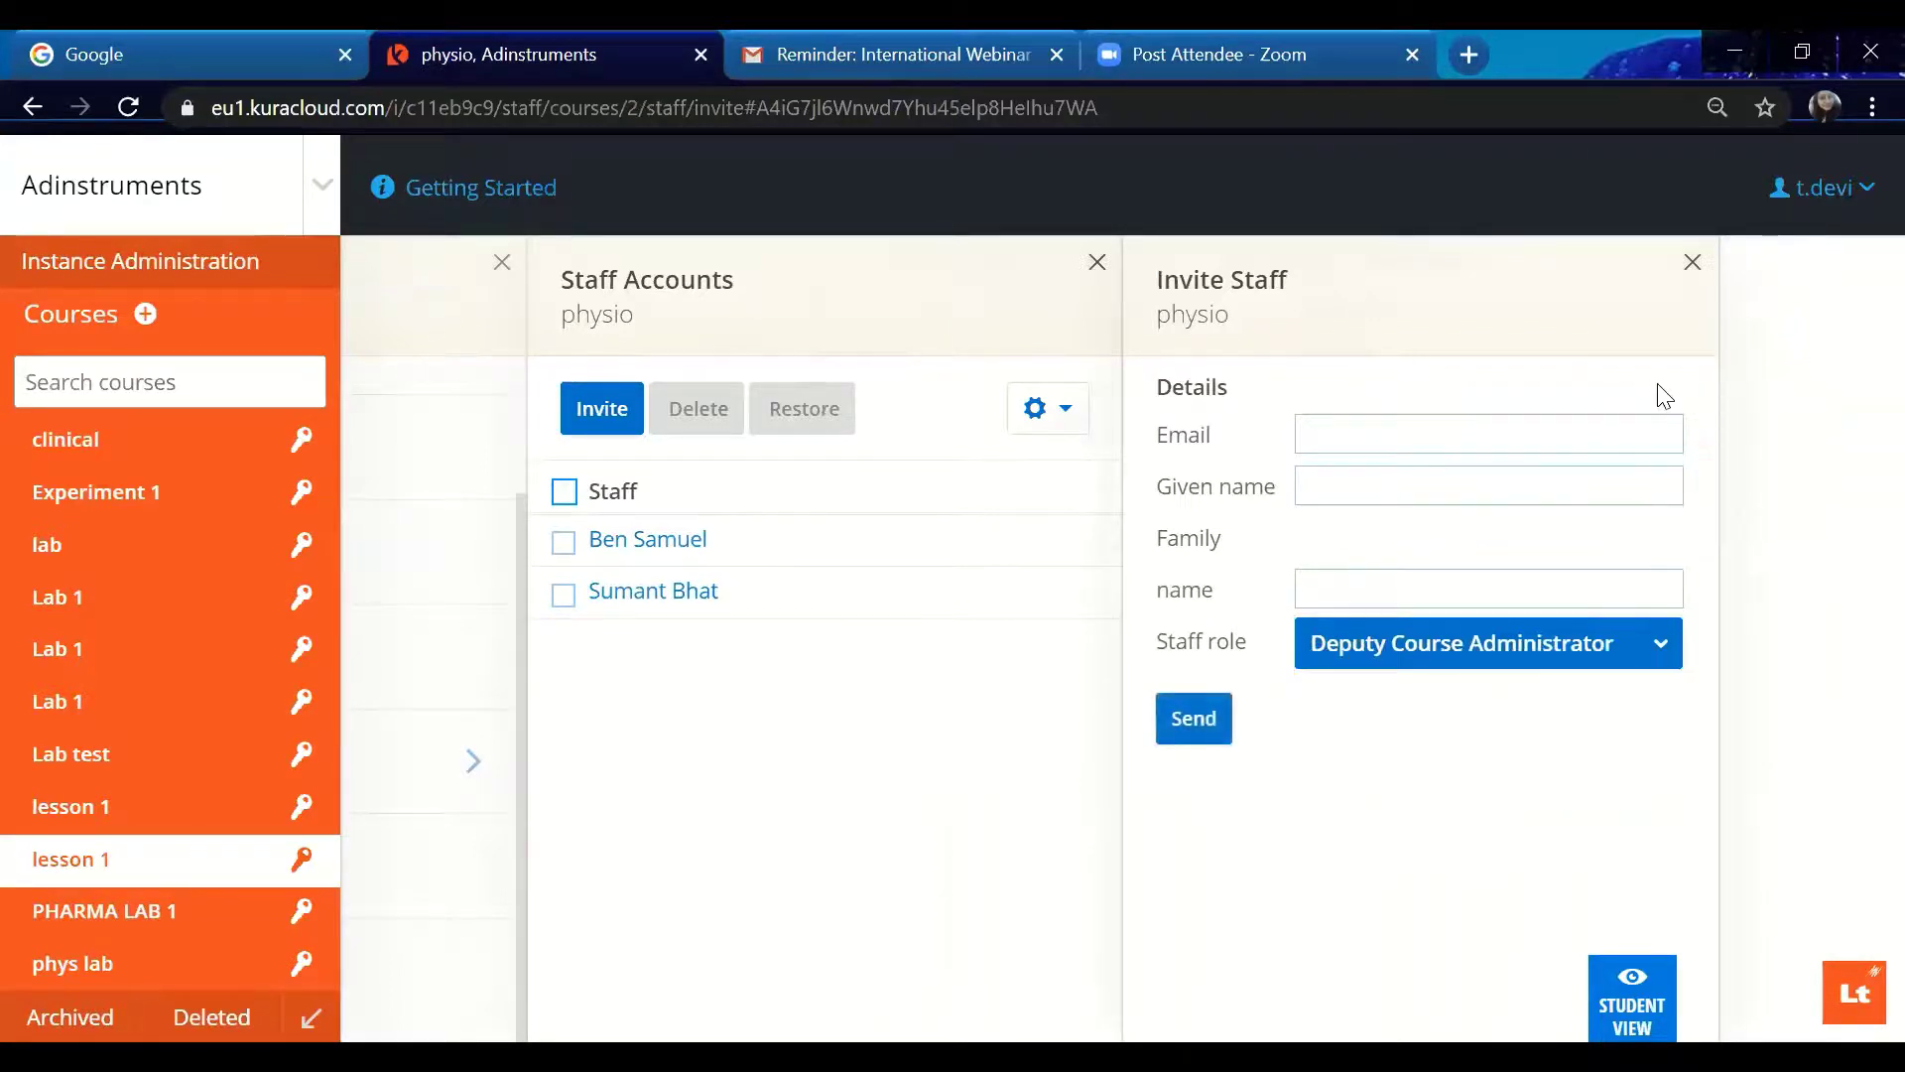
left_click(1693, 264)
left_click(1511, 266)
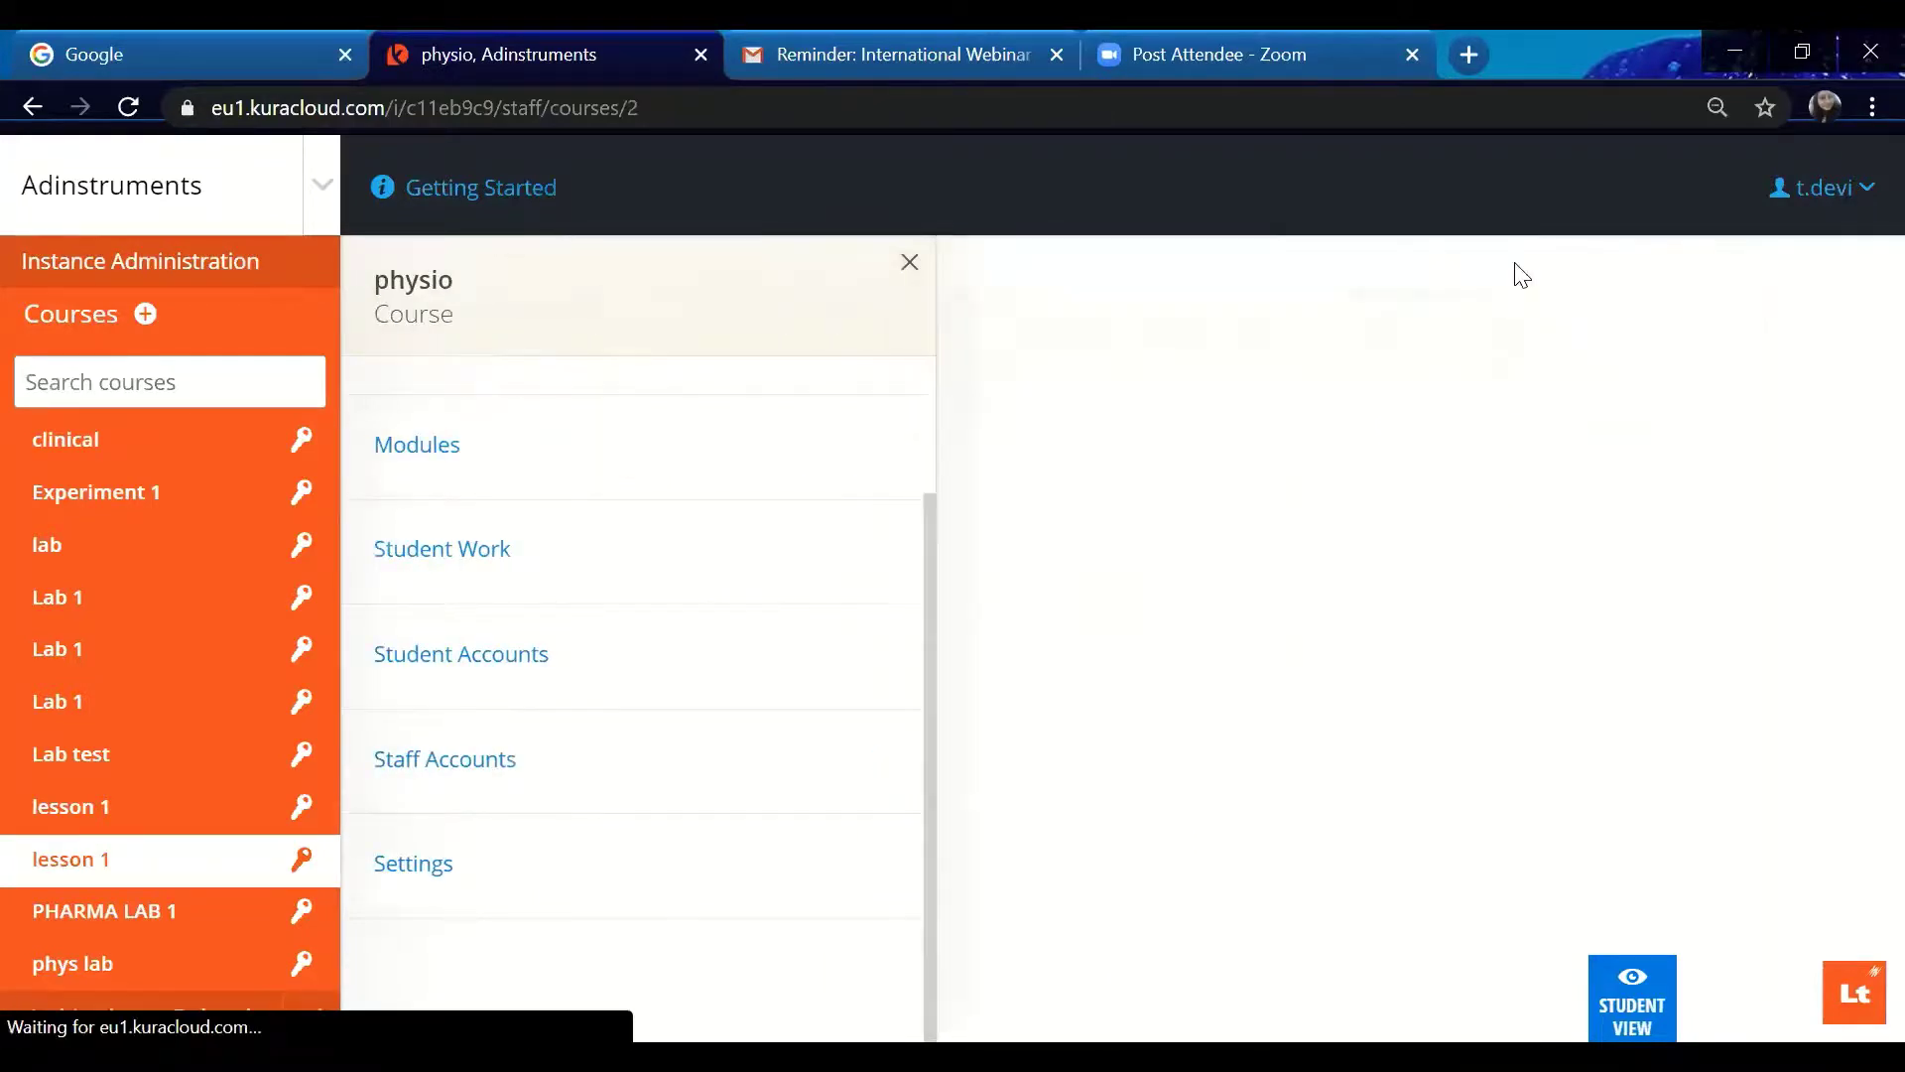
Show the physio course's lessons and open the Airflow – Pre-Lab Prep lesson.
left_click_drag(929, 559, 925, 437)
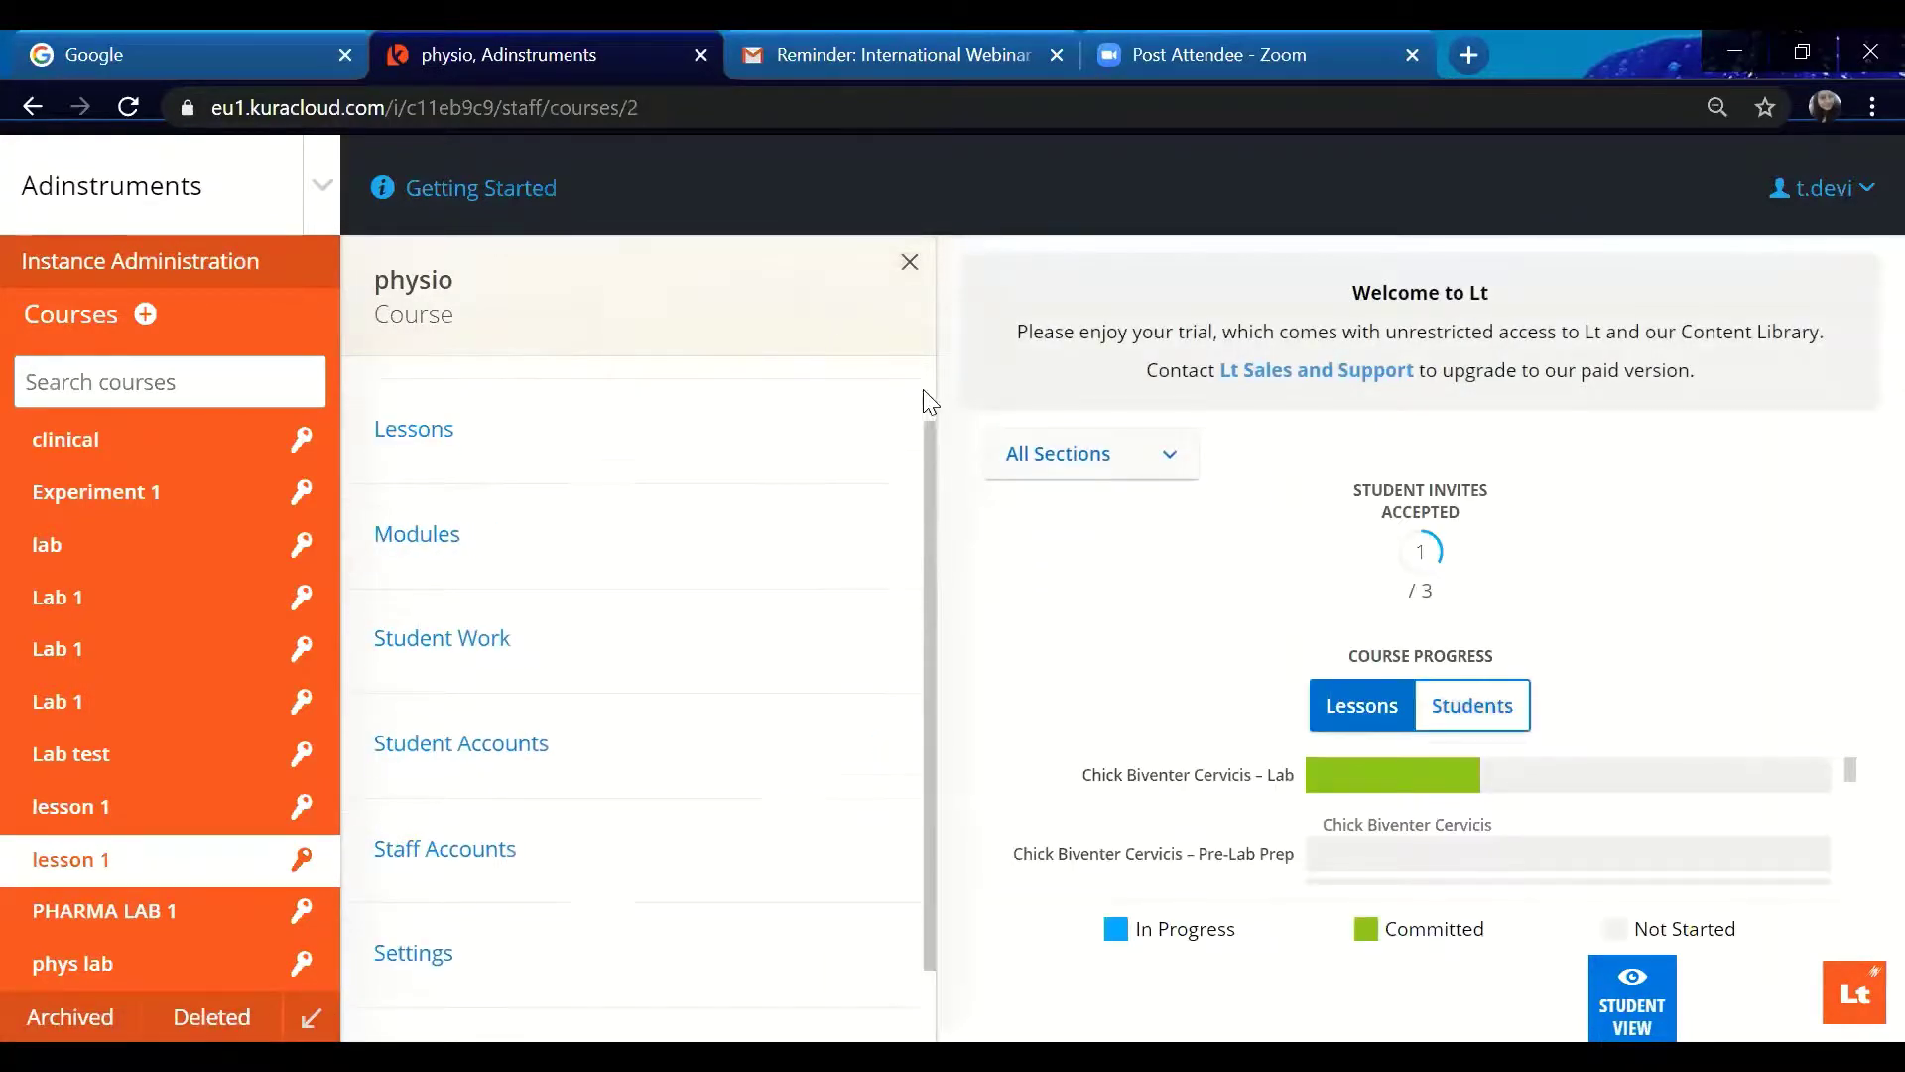
scroll(610, 446, "up", 1)
left_click(437, 517)
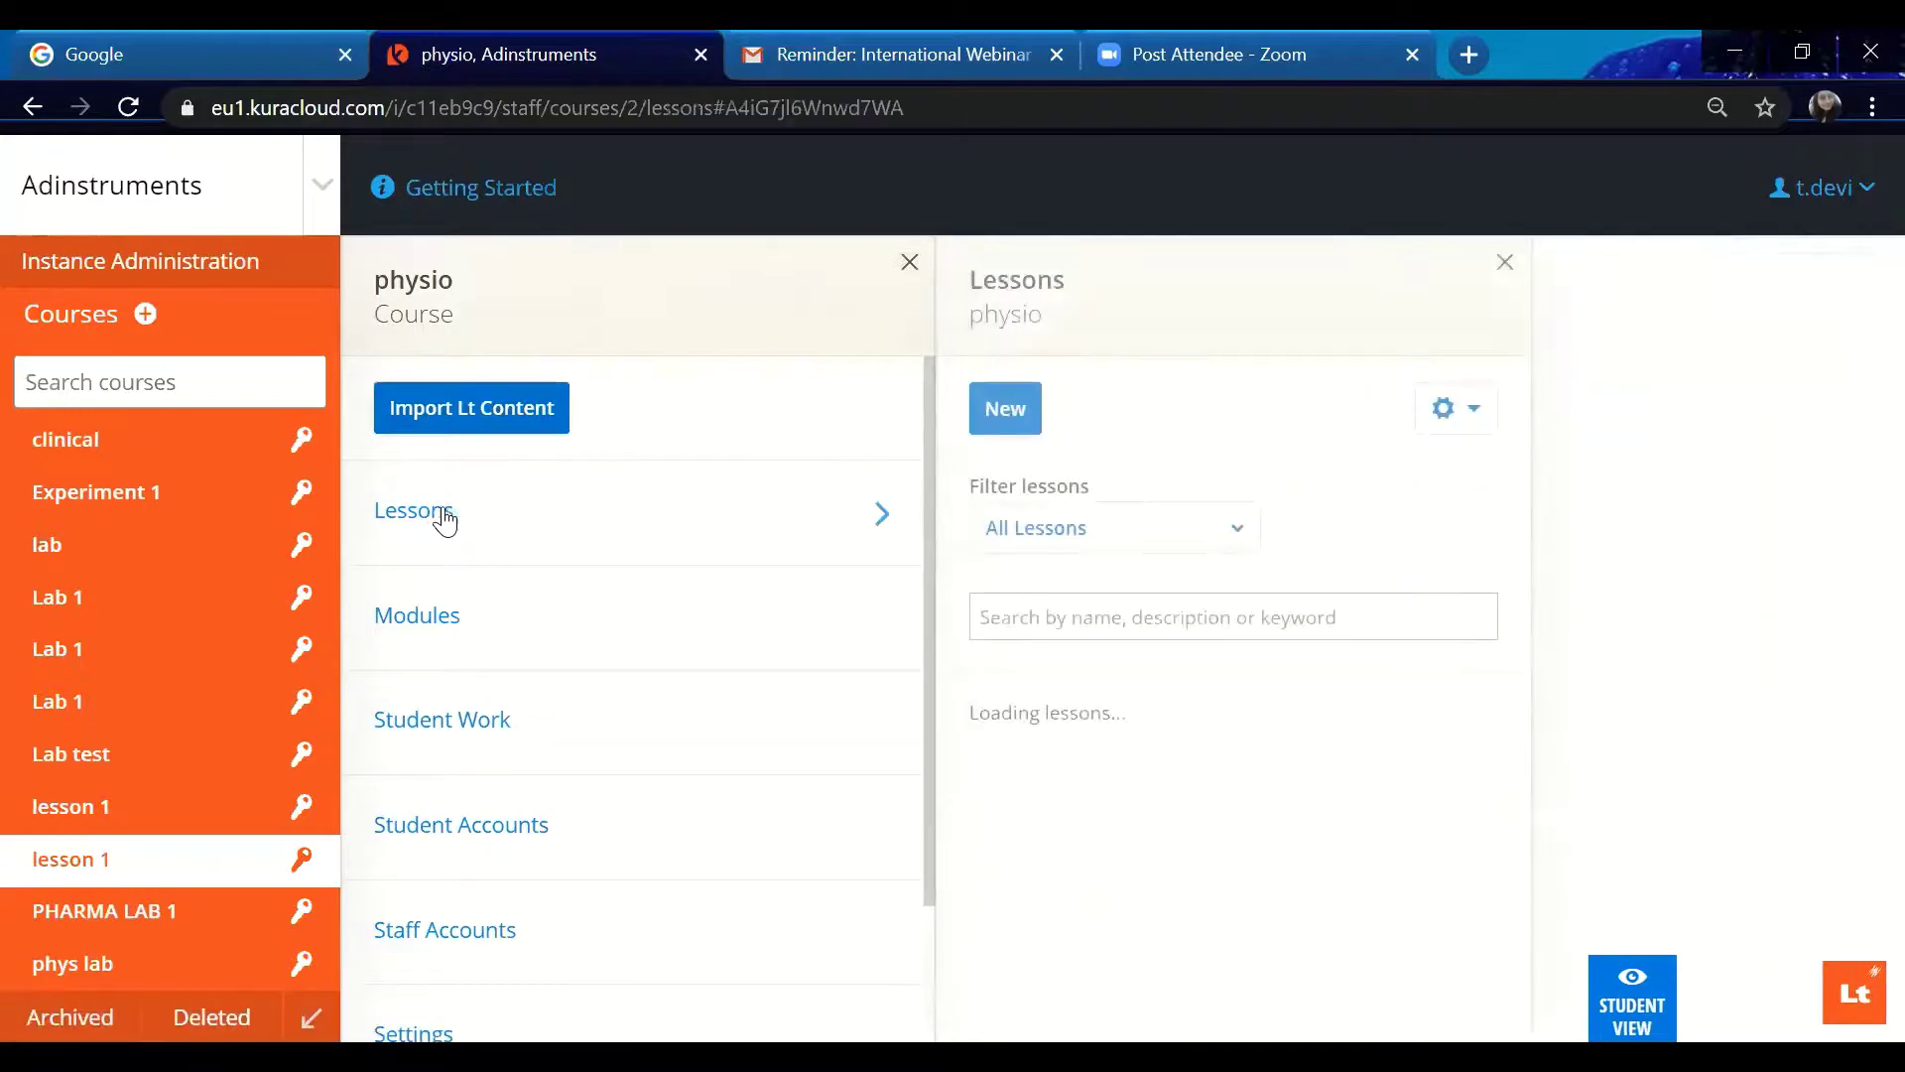
left_click_drag(1525, 706, 1526, 683)
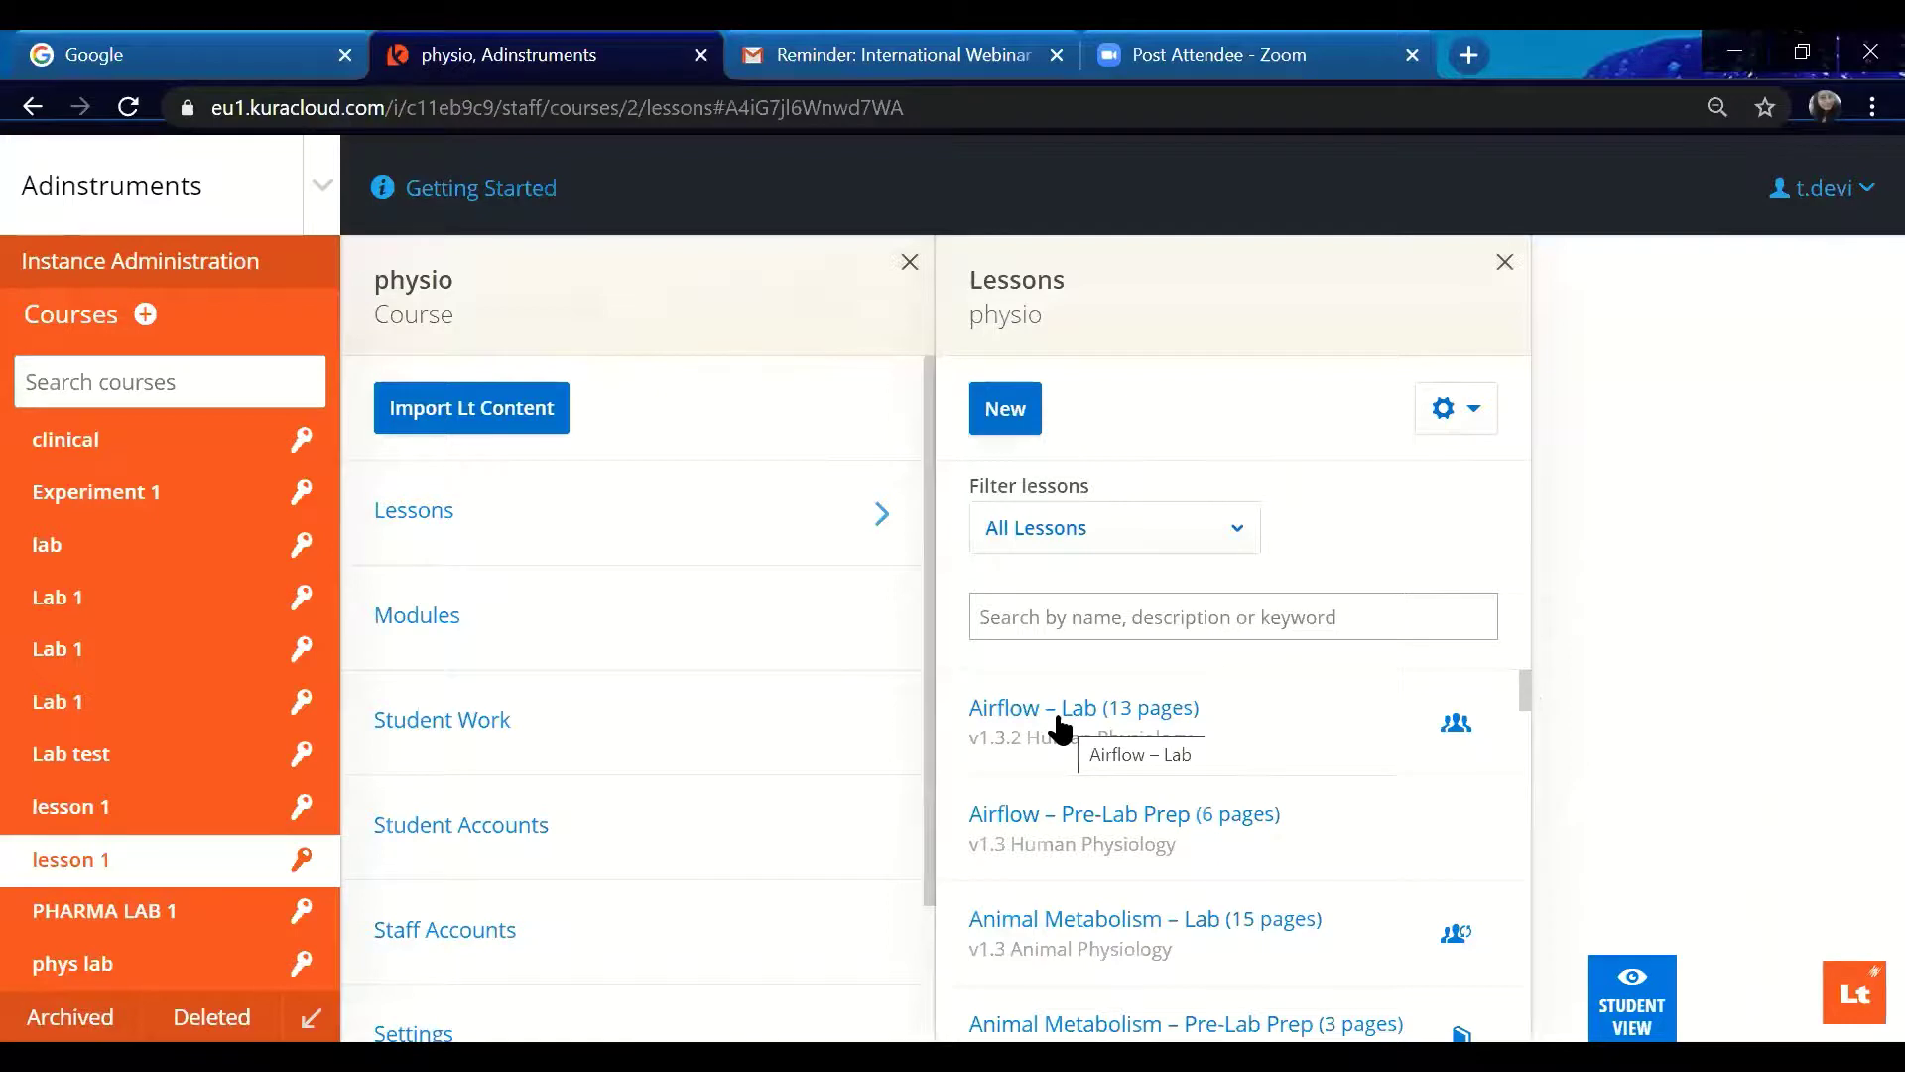
left_click(1100, 827)
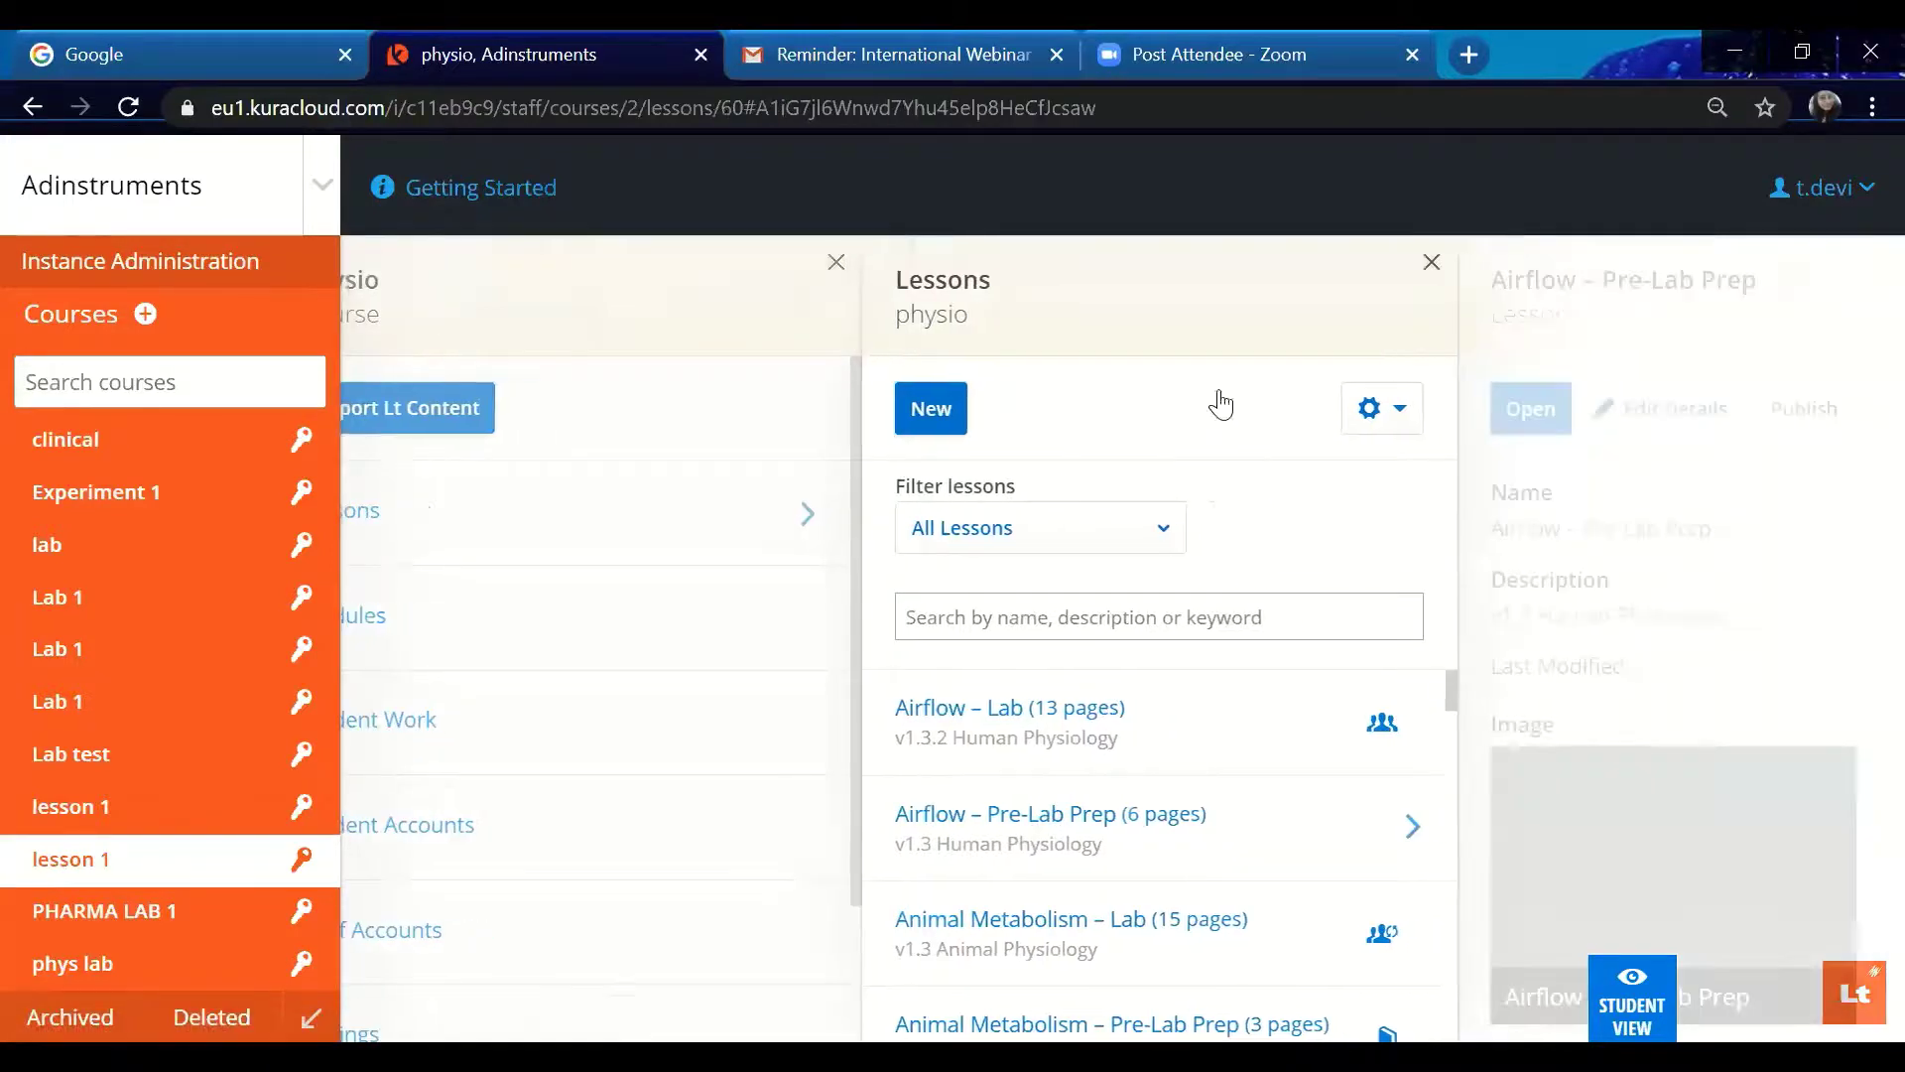
left_click(1180, 411)
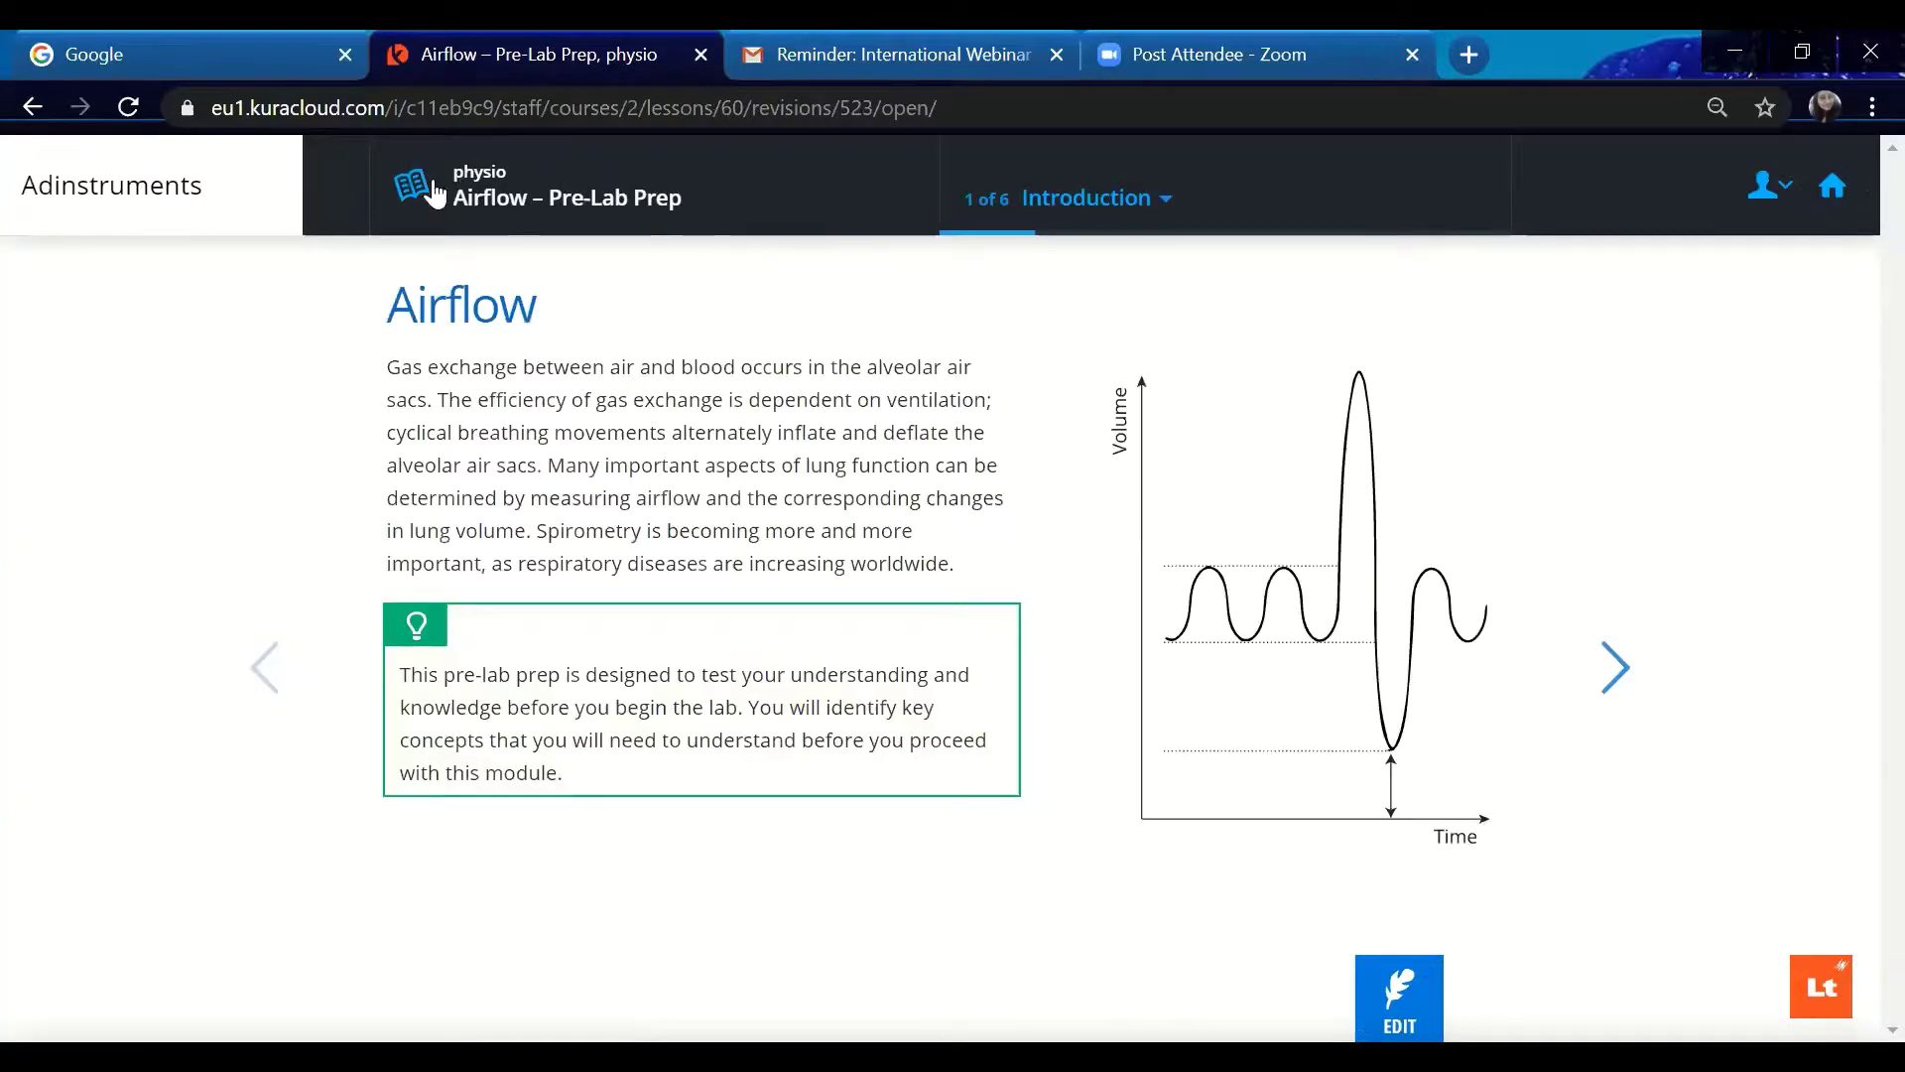
Read through the Airflow background material of the pre-lab lesson, and return to the lesson's first page.
left_click(415, 198)
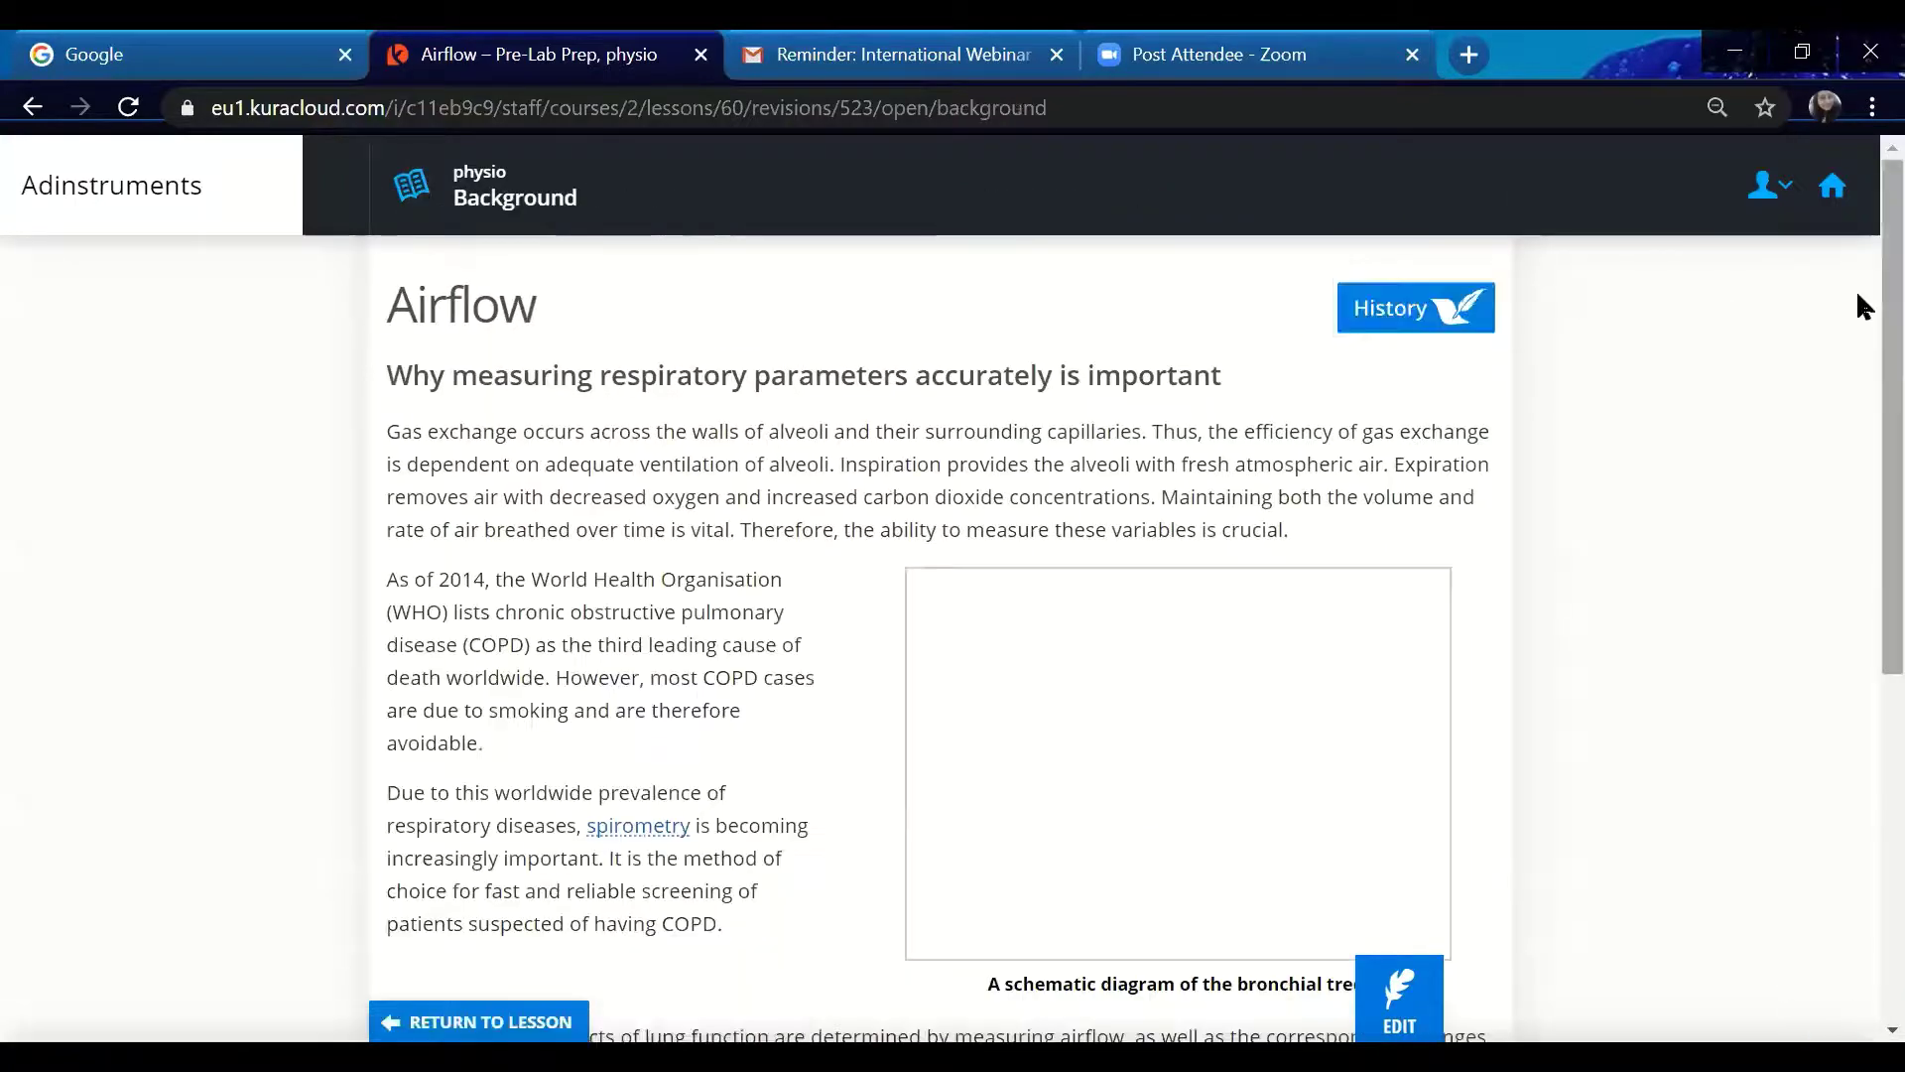
scroll(1863, 337, "down", 4)
scroll(1862, 579, "down", 11)
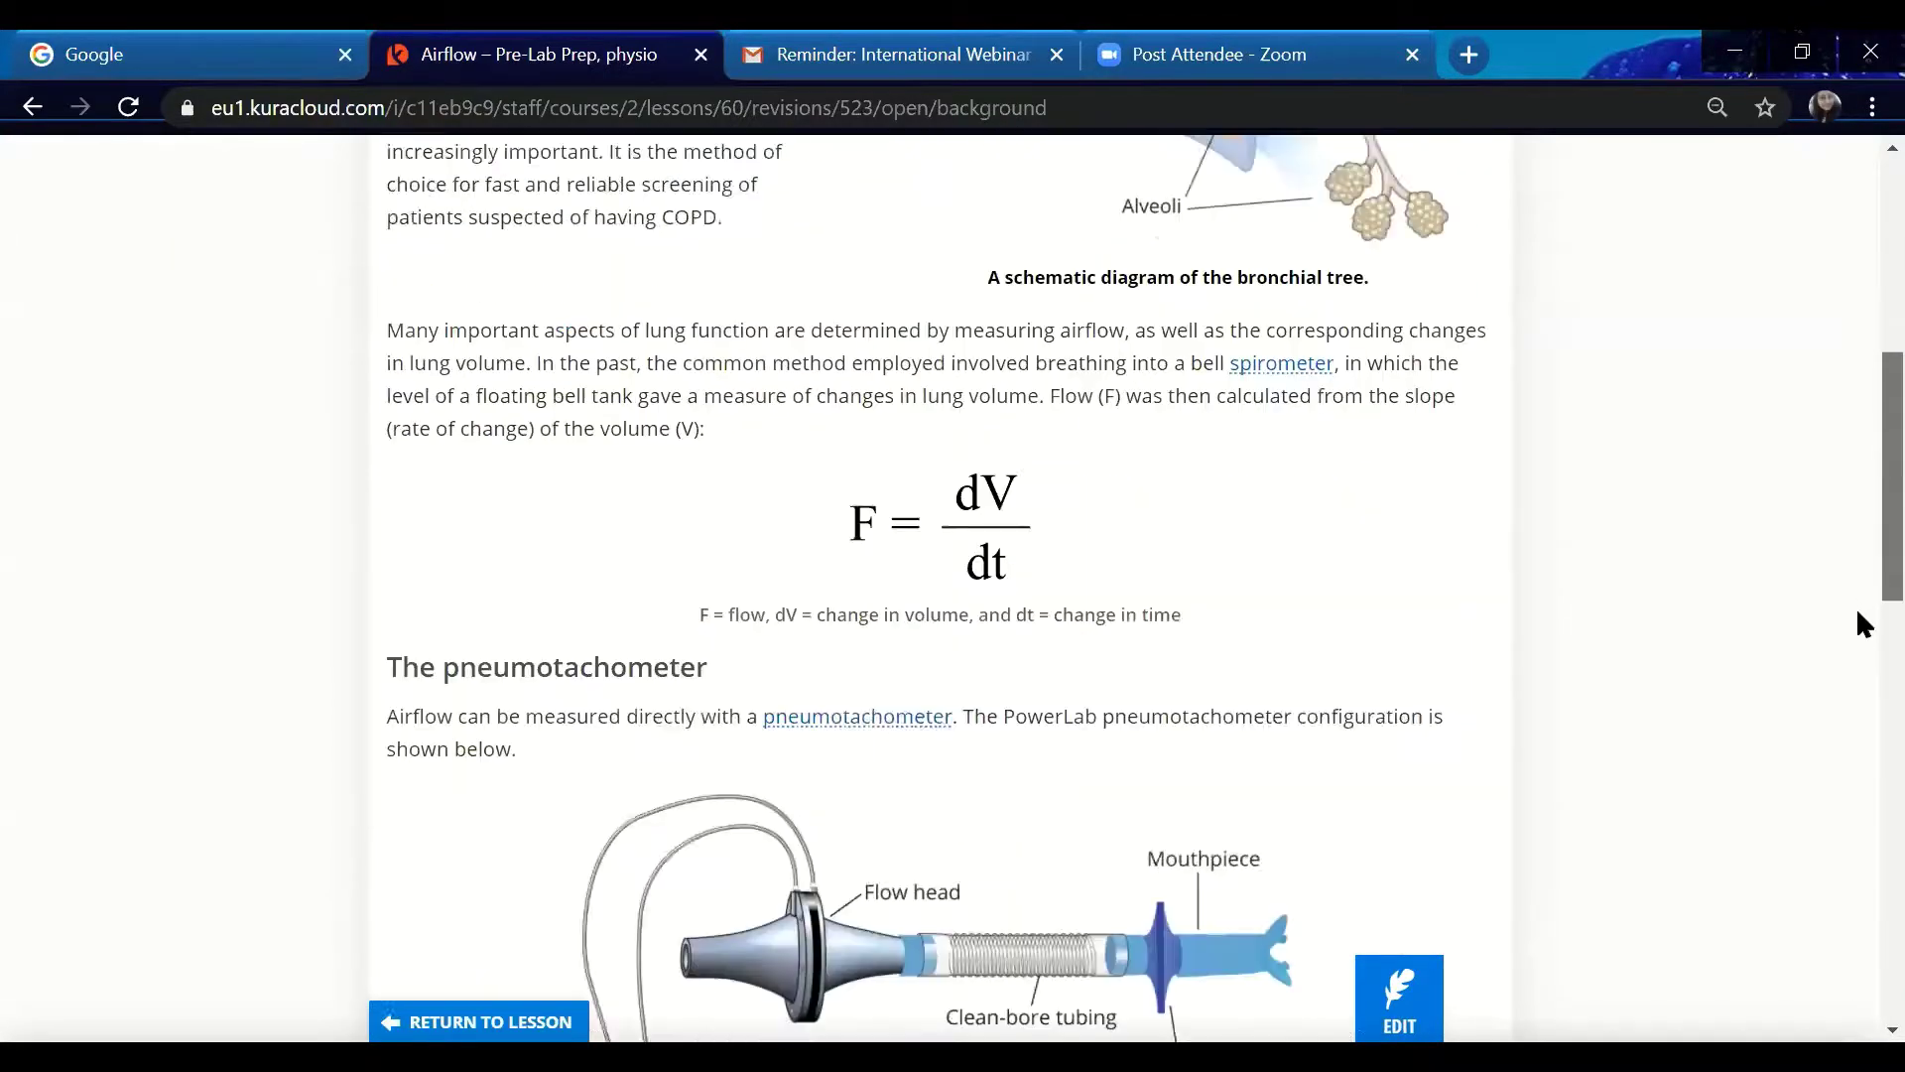
scroll(1861, 404, "down", 5)
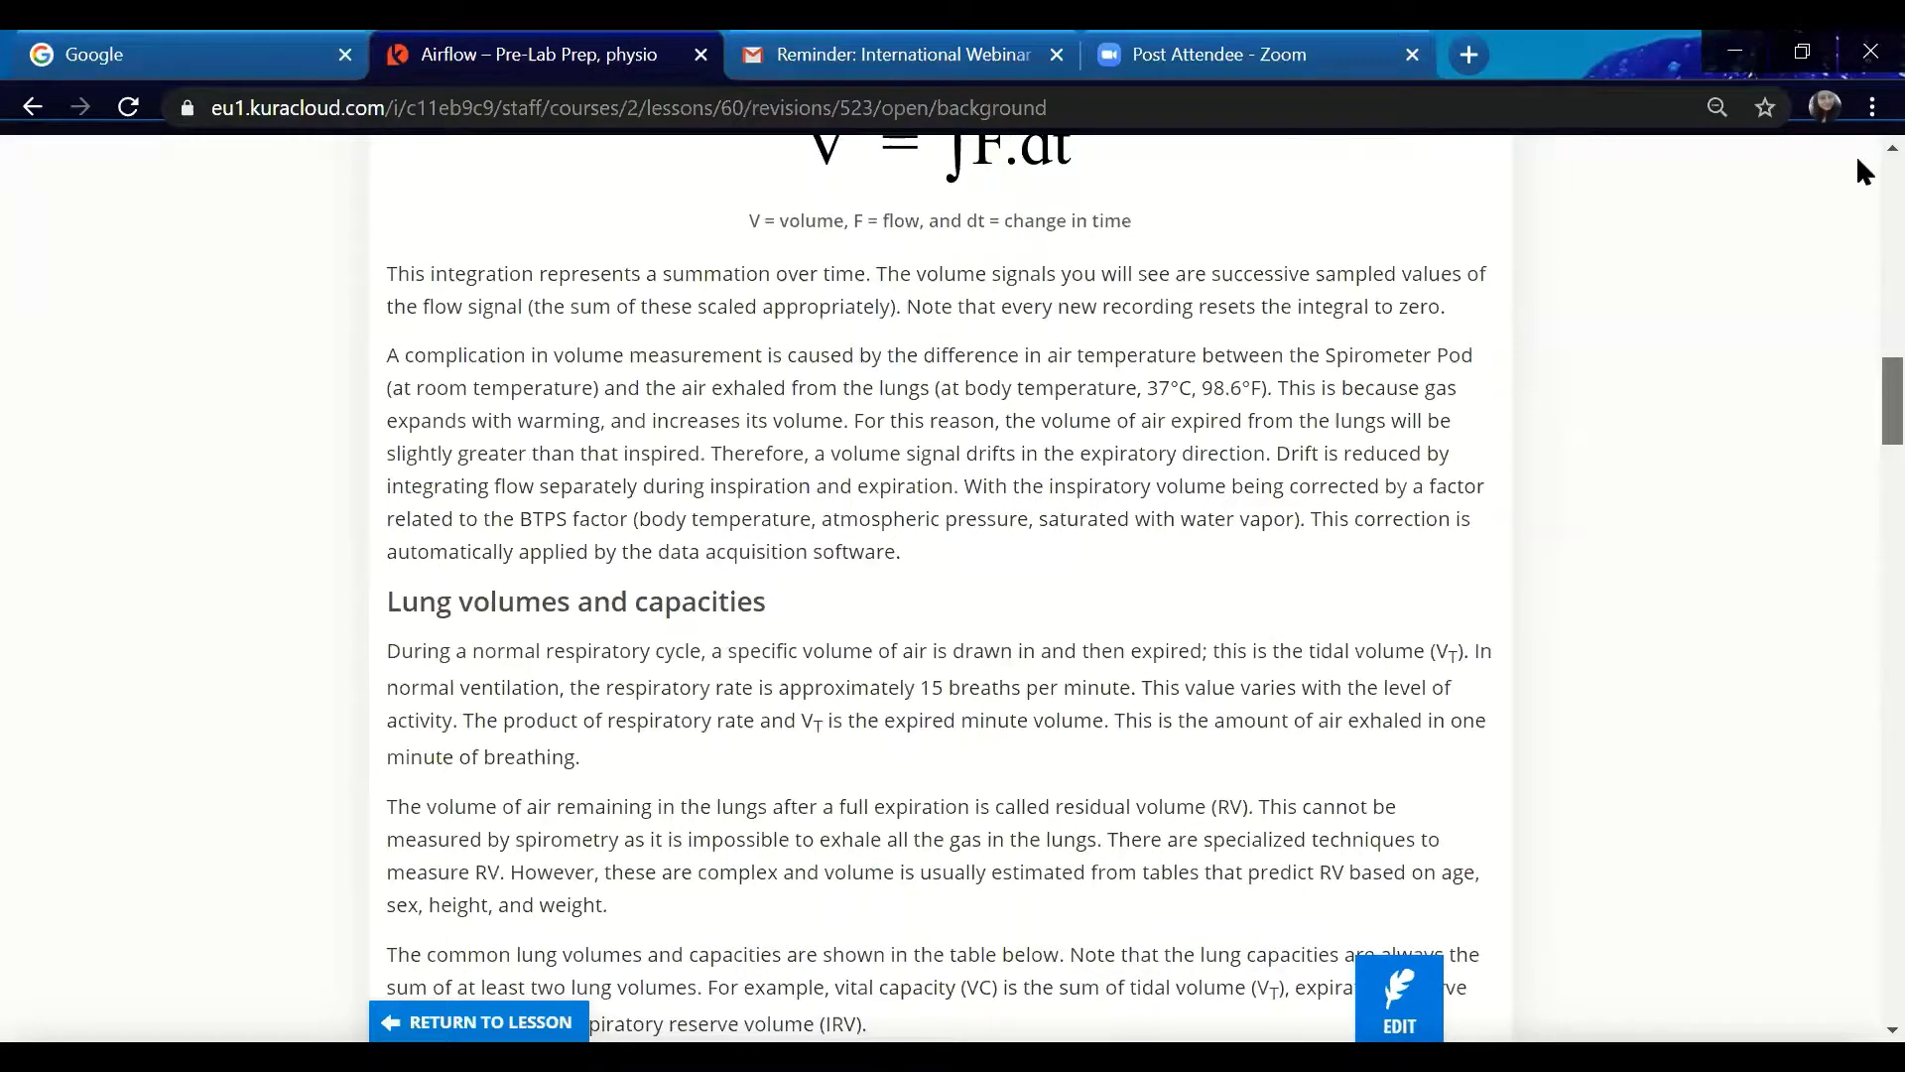
scroll(1858, 163, "up", 5)
scroll(1857, 188, "up", 14)
scroll(1859, 233, "down", 2)
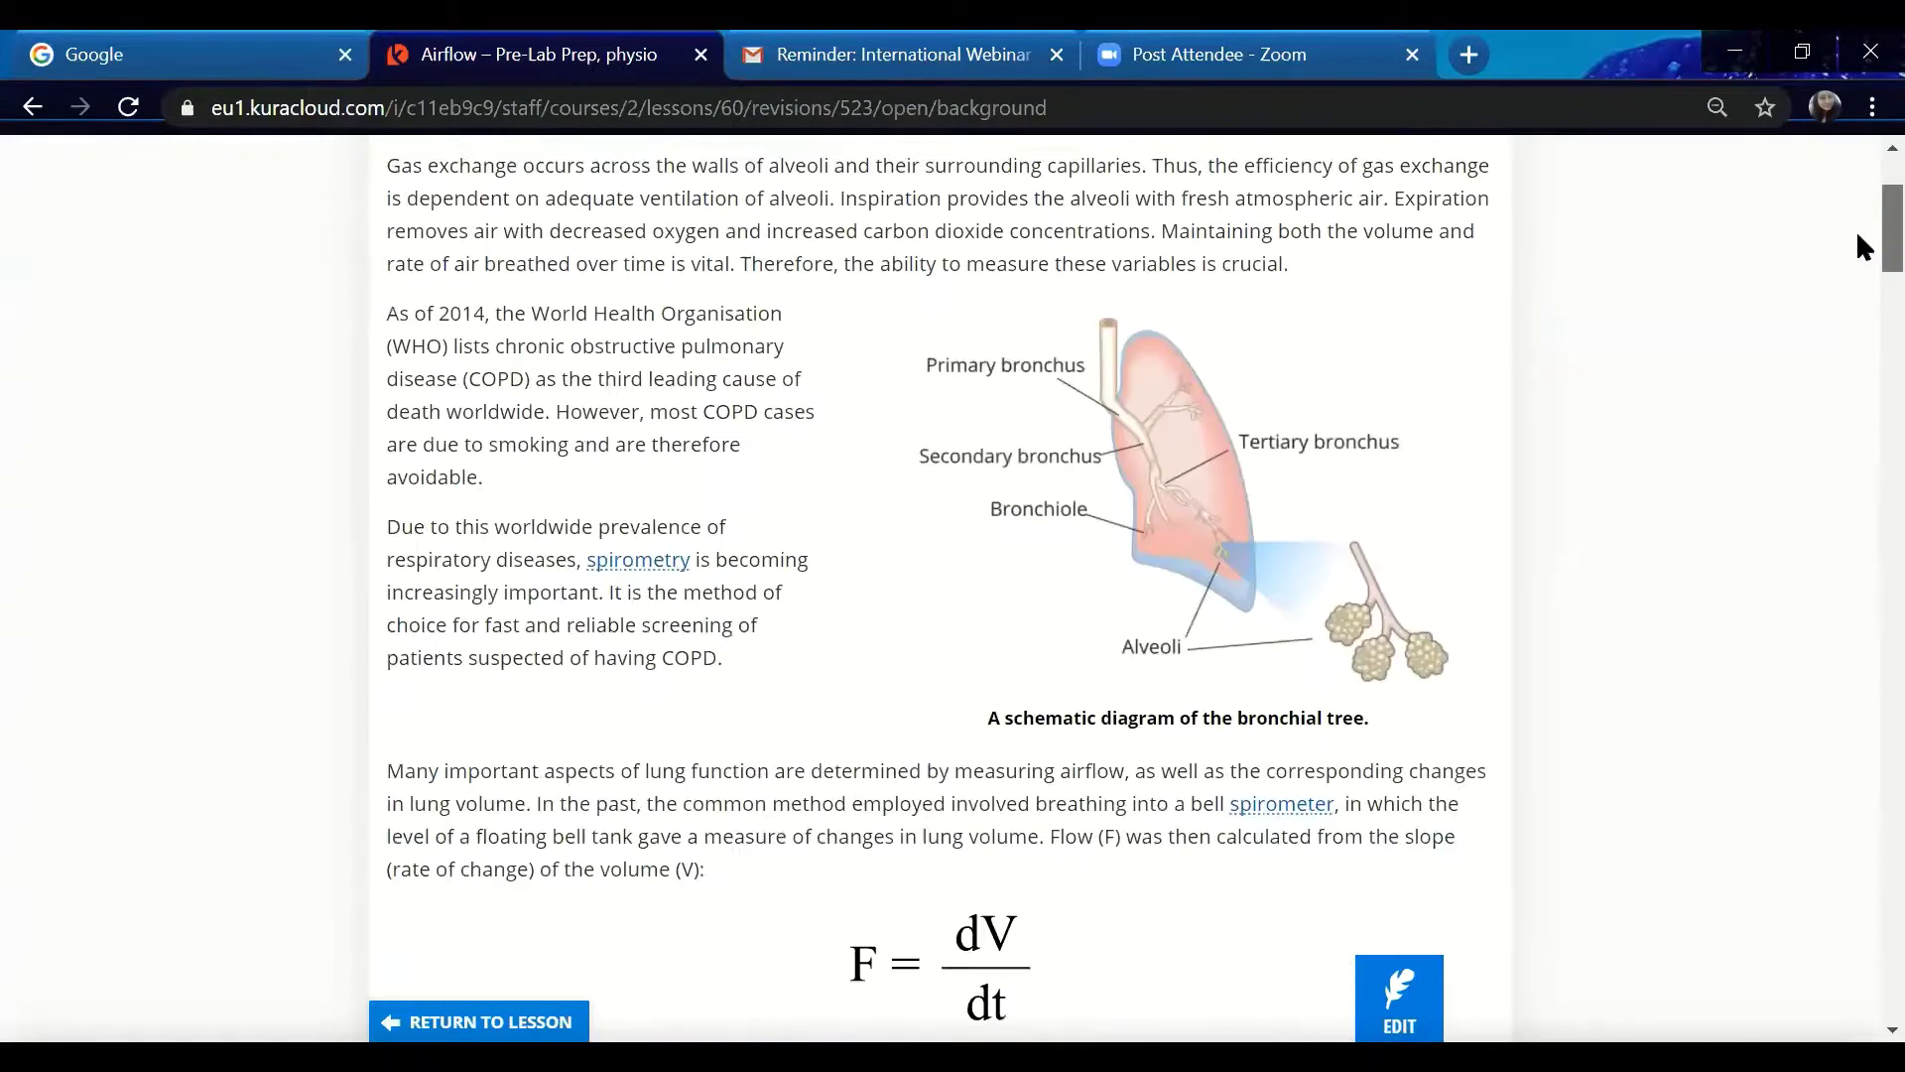
scroll(1859, 328, "down", 12)
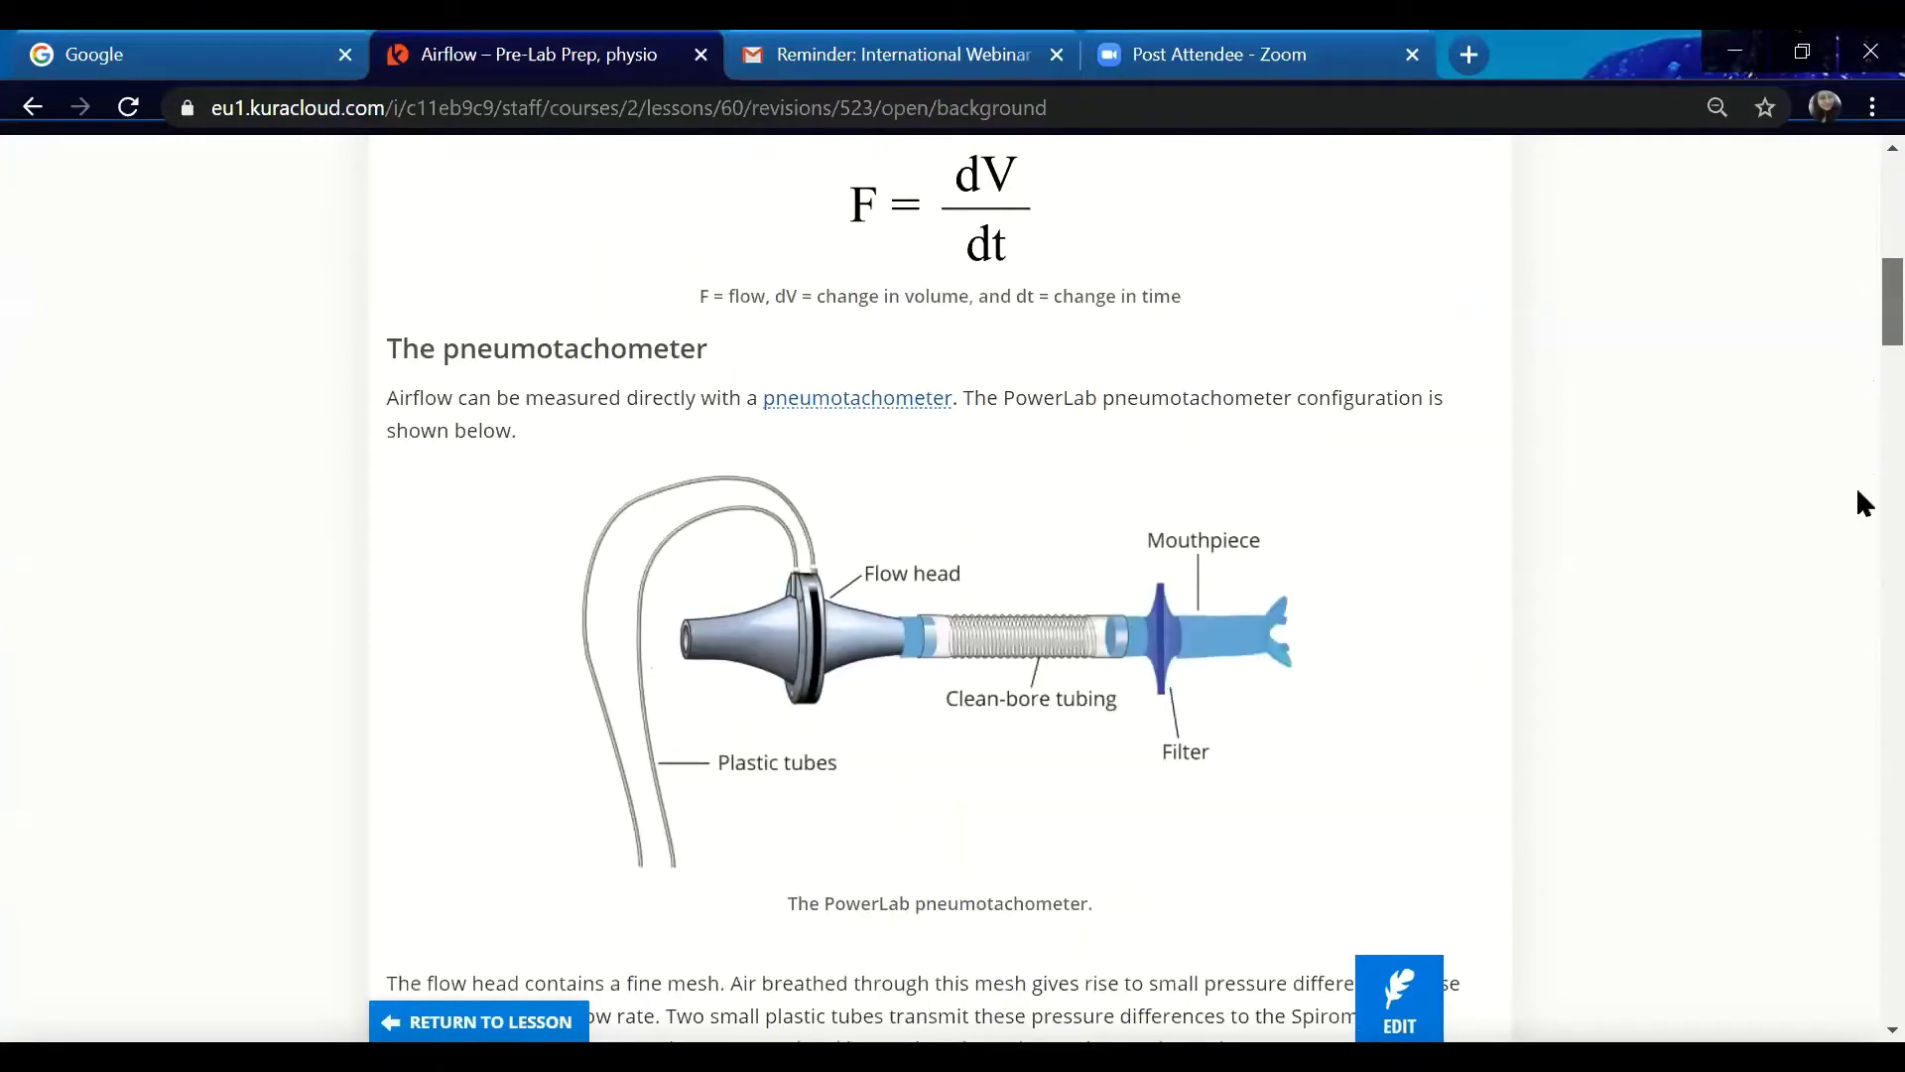
scroll(1859, 928, "down", 20)
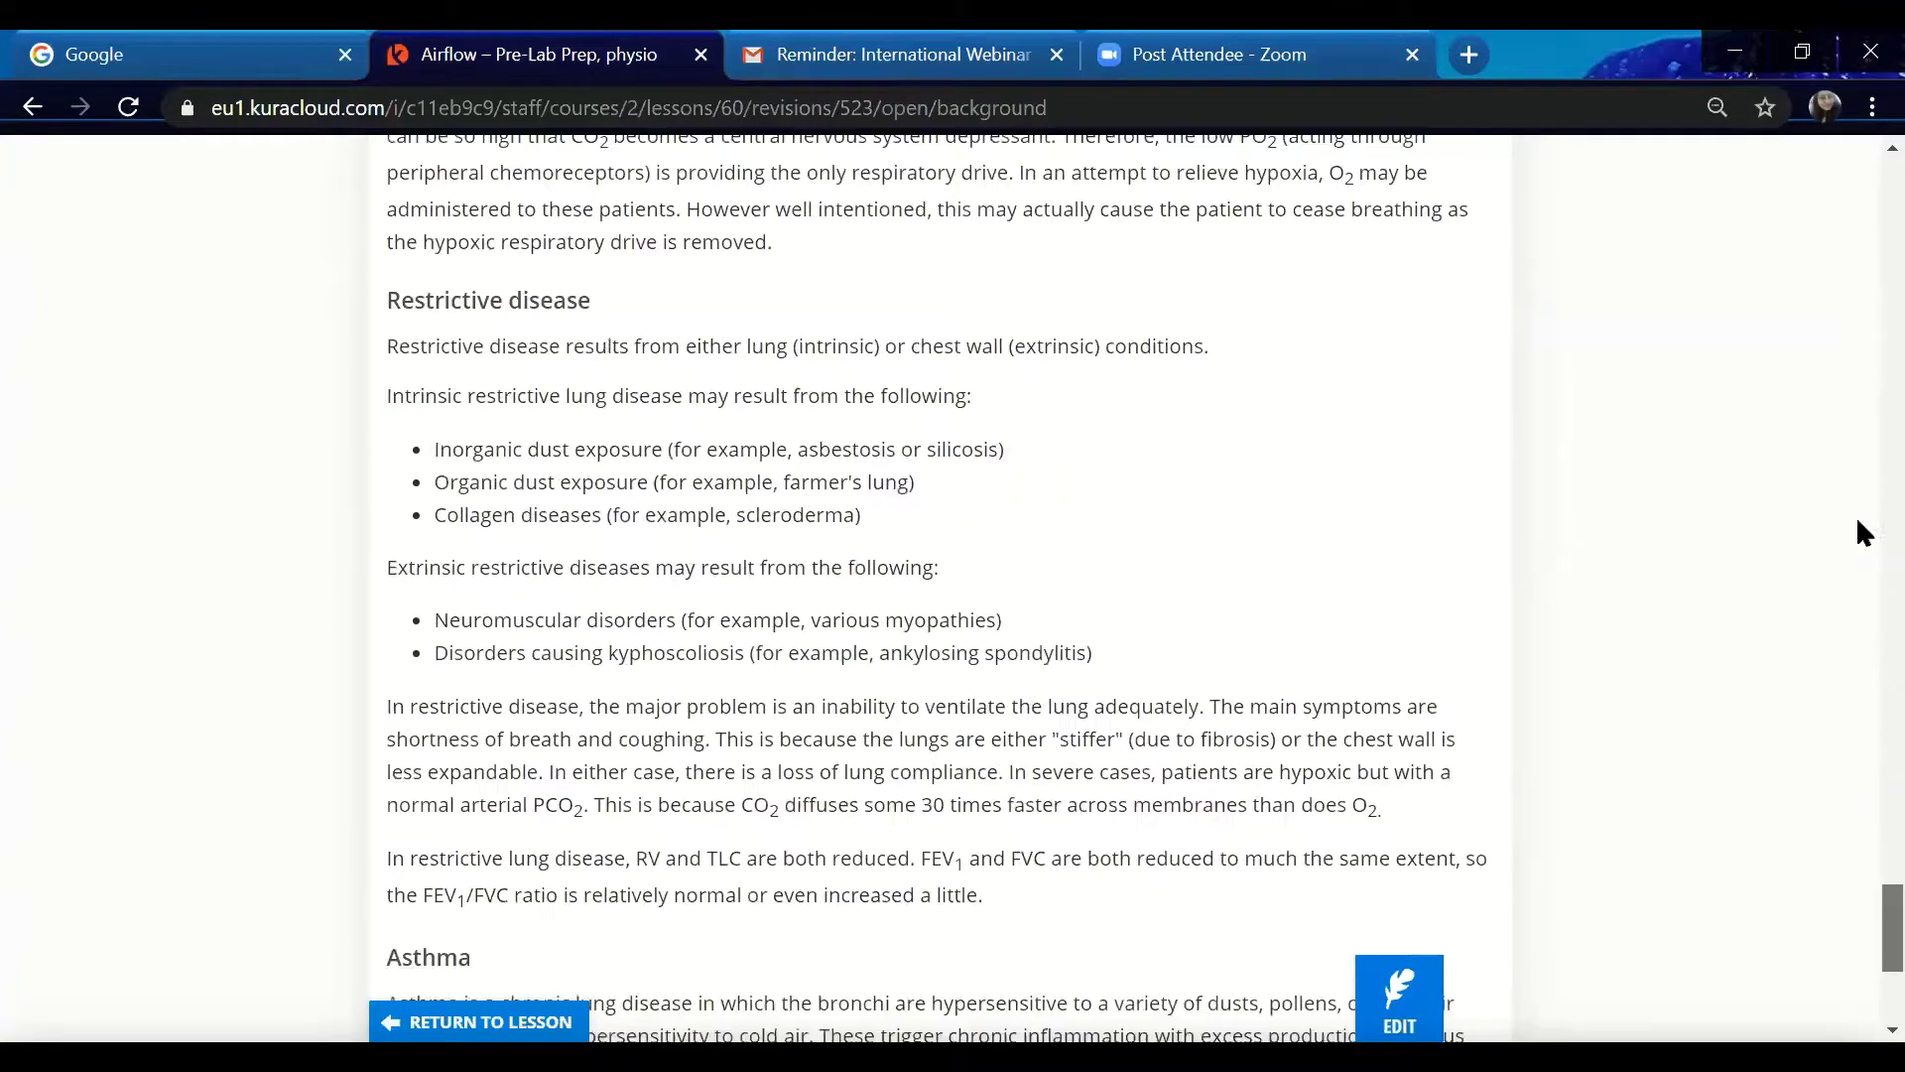
scroll(1865, 199, "up", 20)
scroll(1687, 199, "up", 15)
scroll(585, 188, "up", 5)
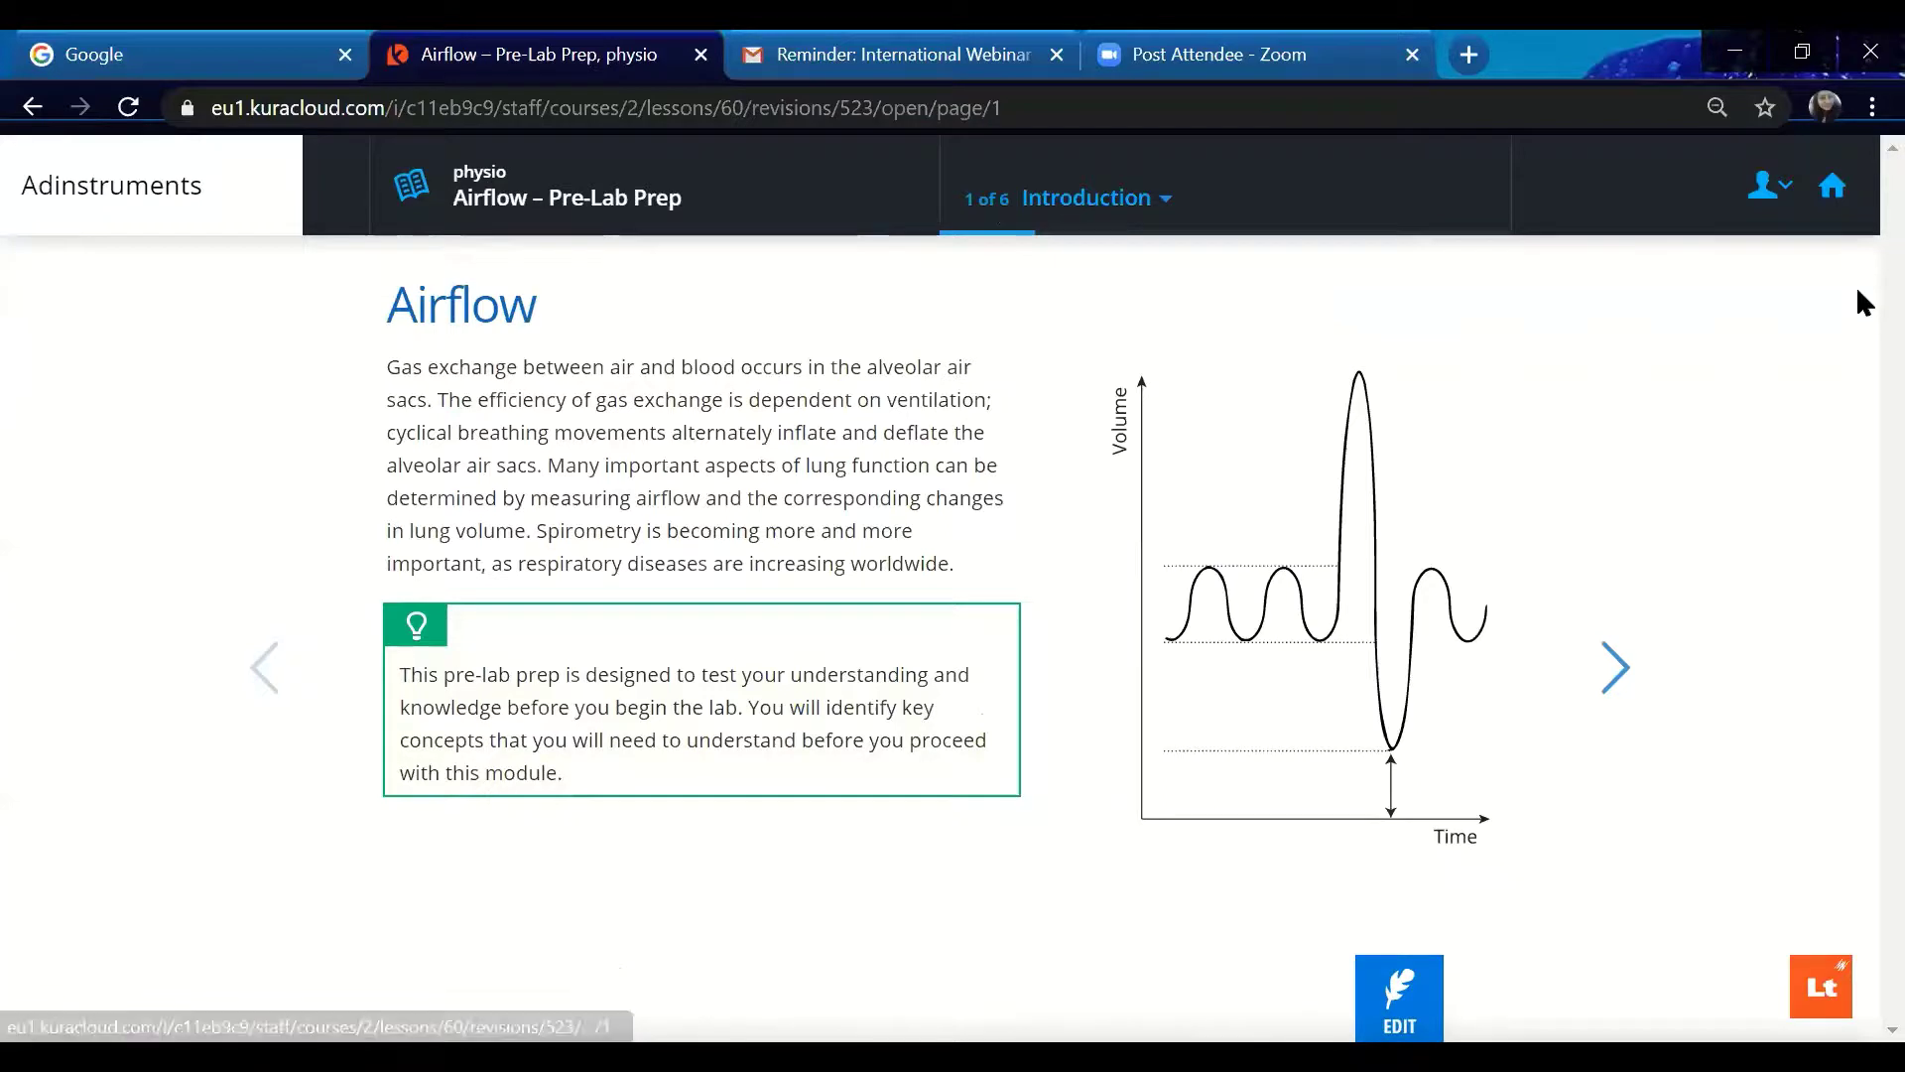
Advance to the pre-lab lesson's Demo page, look through its content, and continue to page 4.
left_click(1613, 682)
left_click(1613, 674)
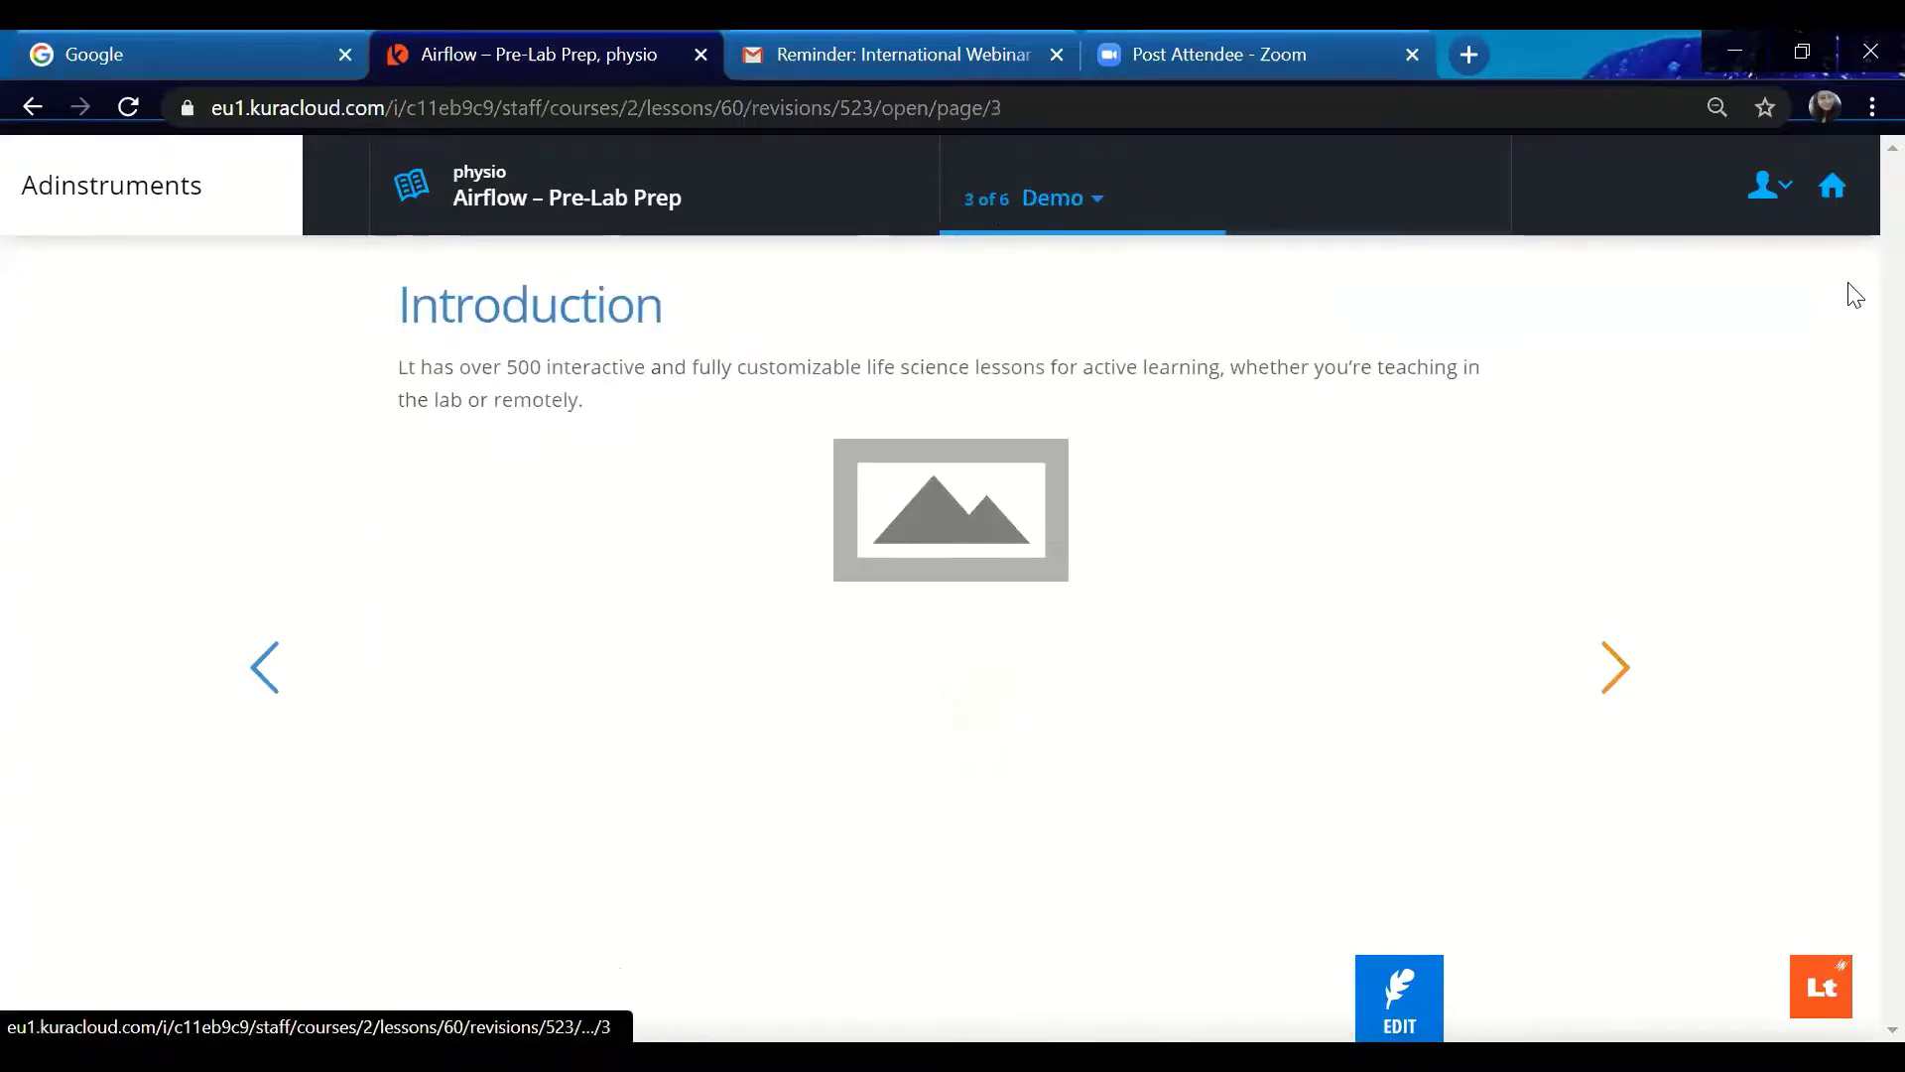
scroll(1857, 322, "down", 7)
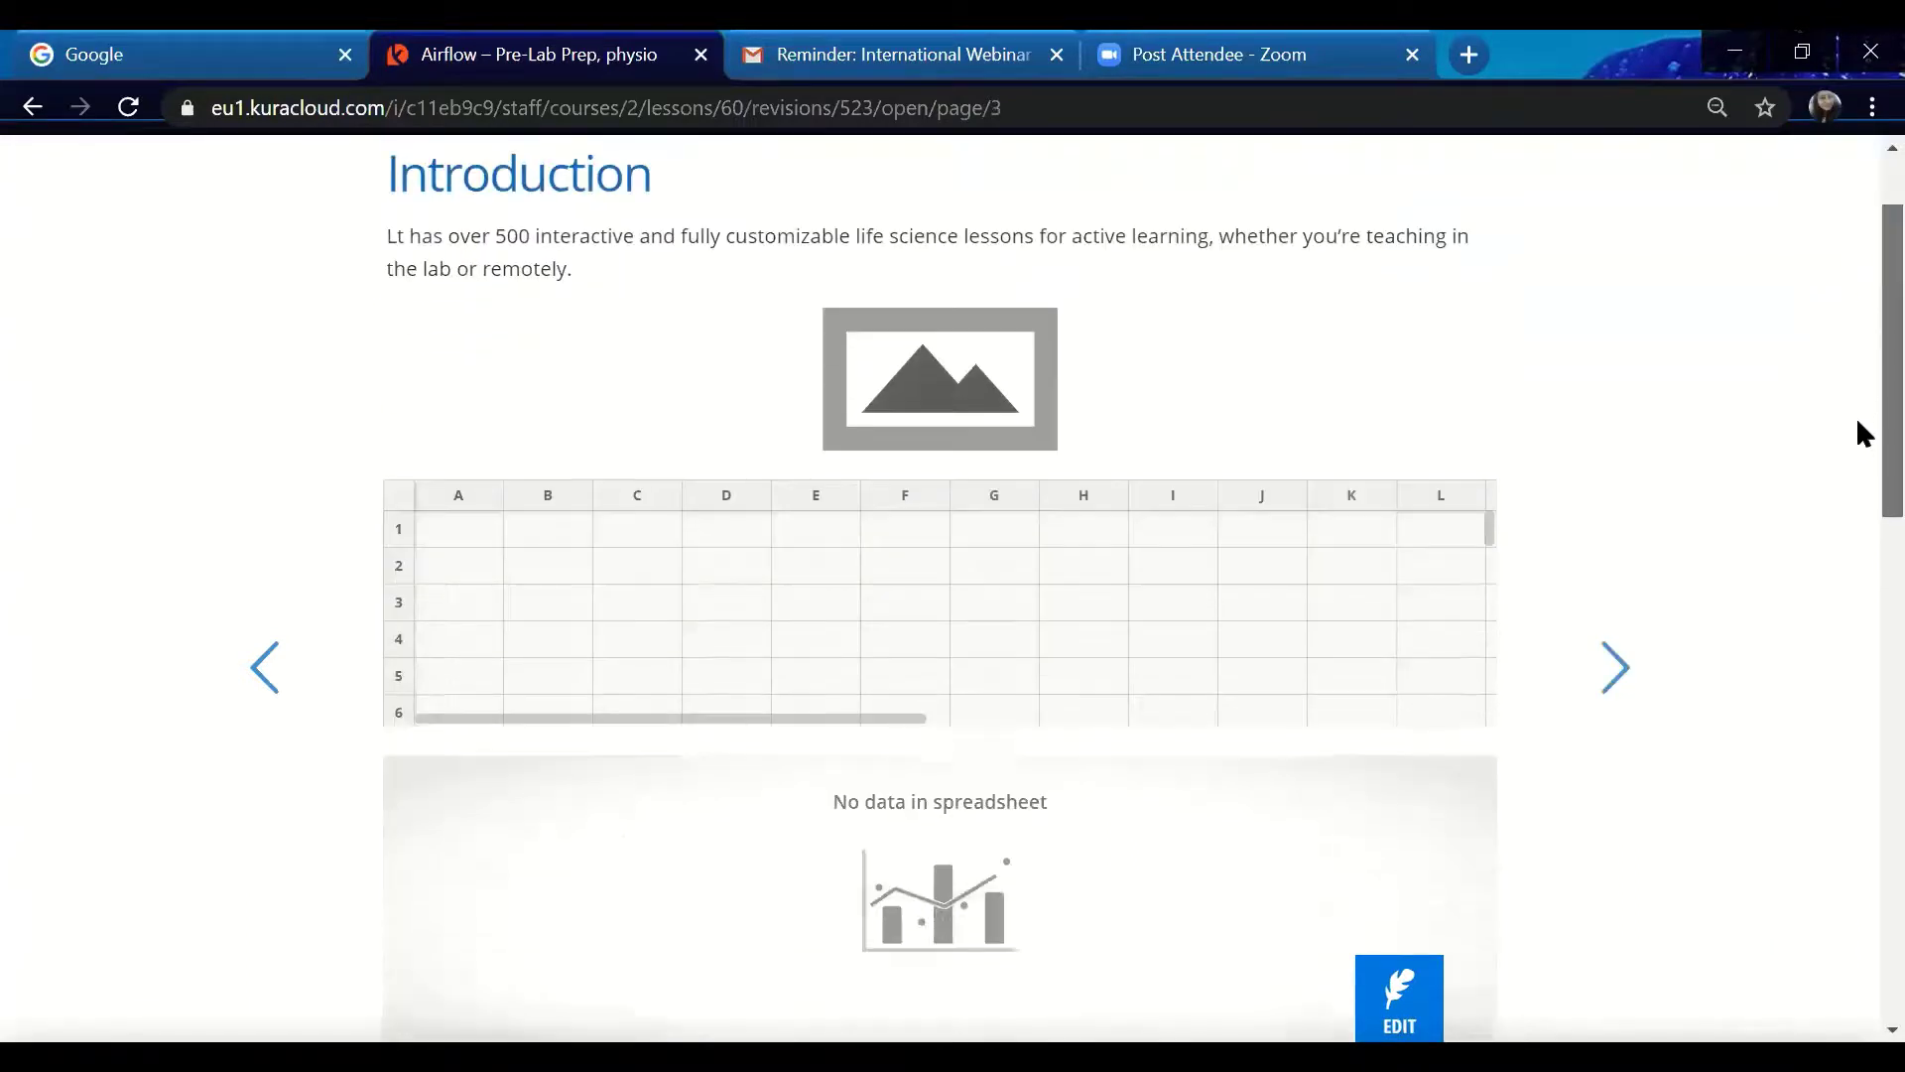
scroll(1859, 645, "down", 4)
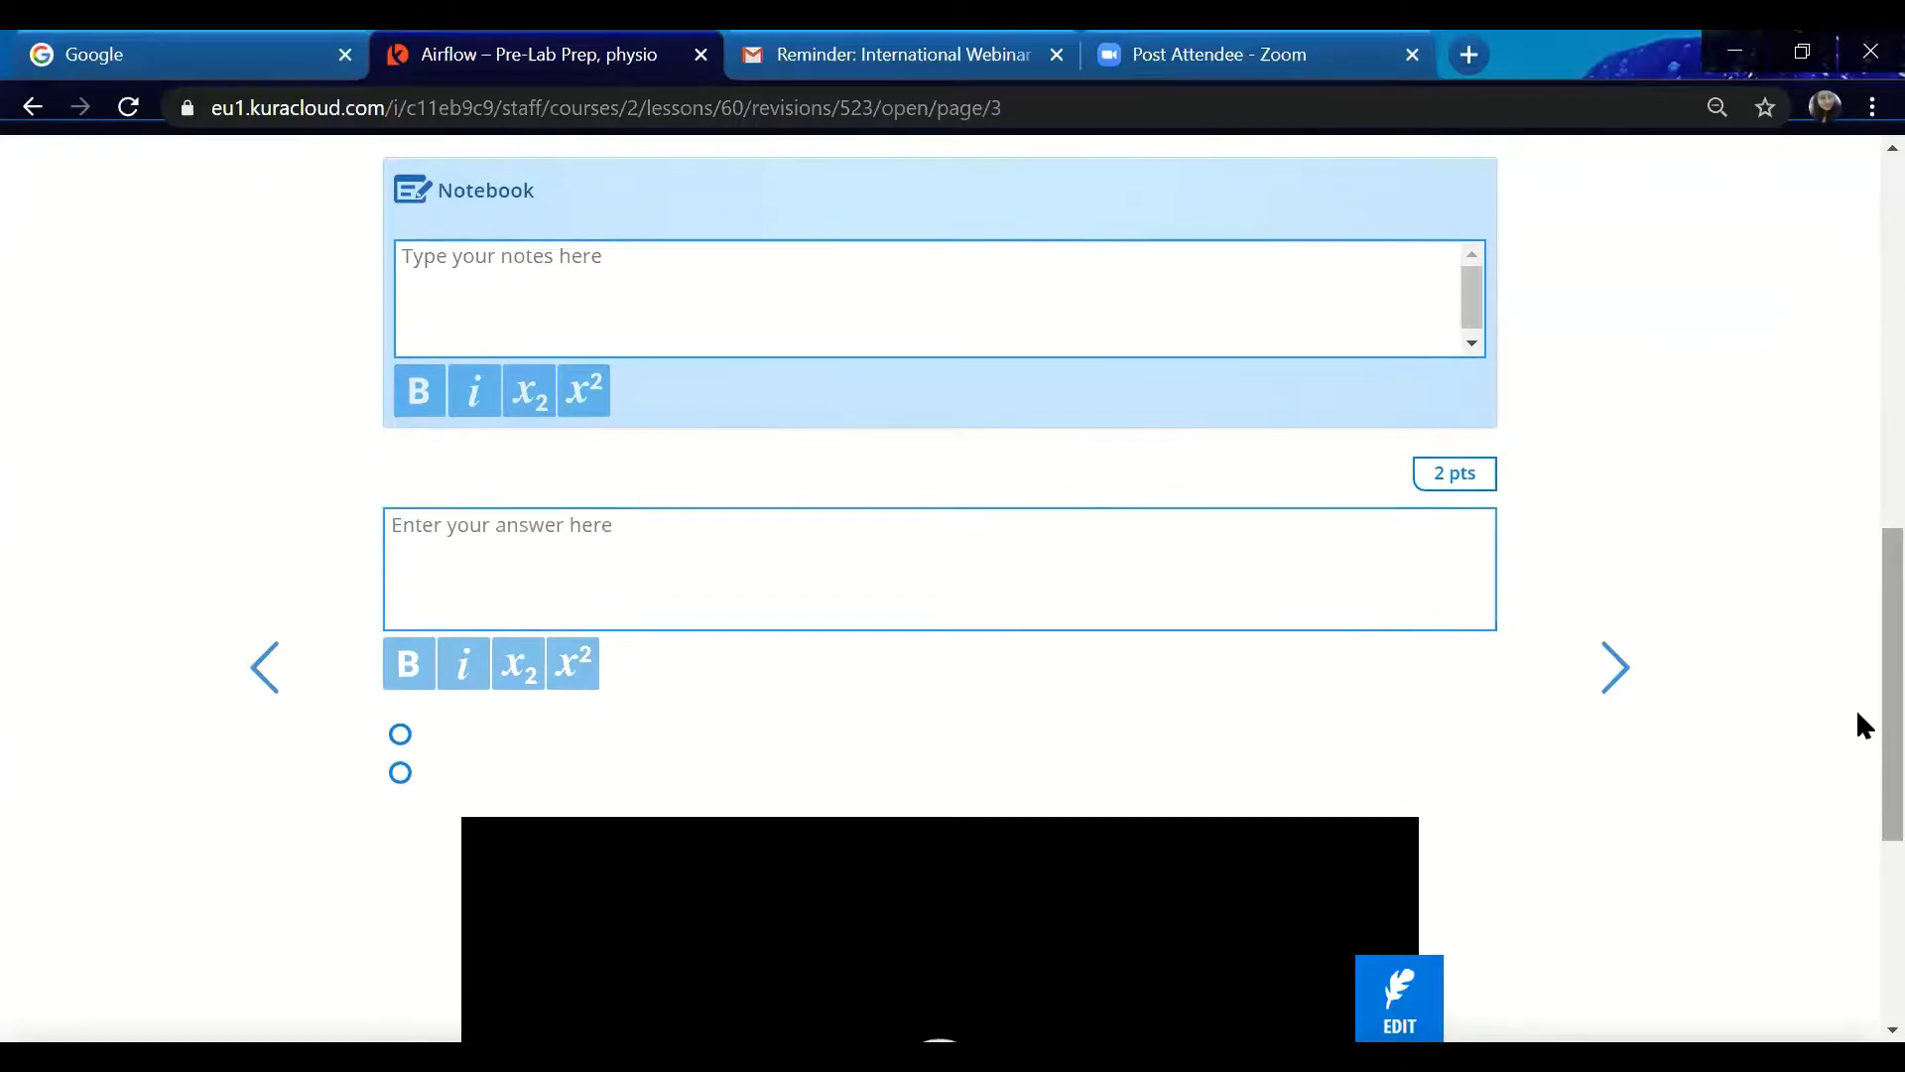
scroll(1858, 764, "down", 5)
scroll(1856, 883, "up", 16)
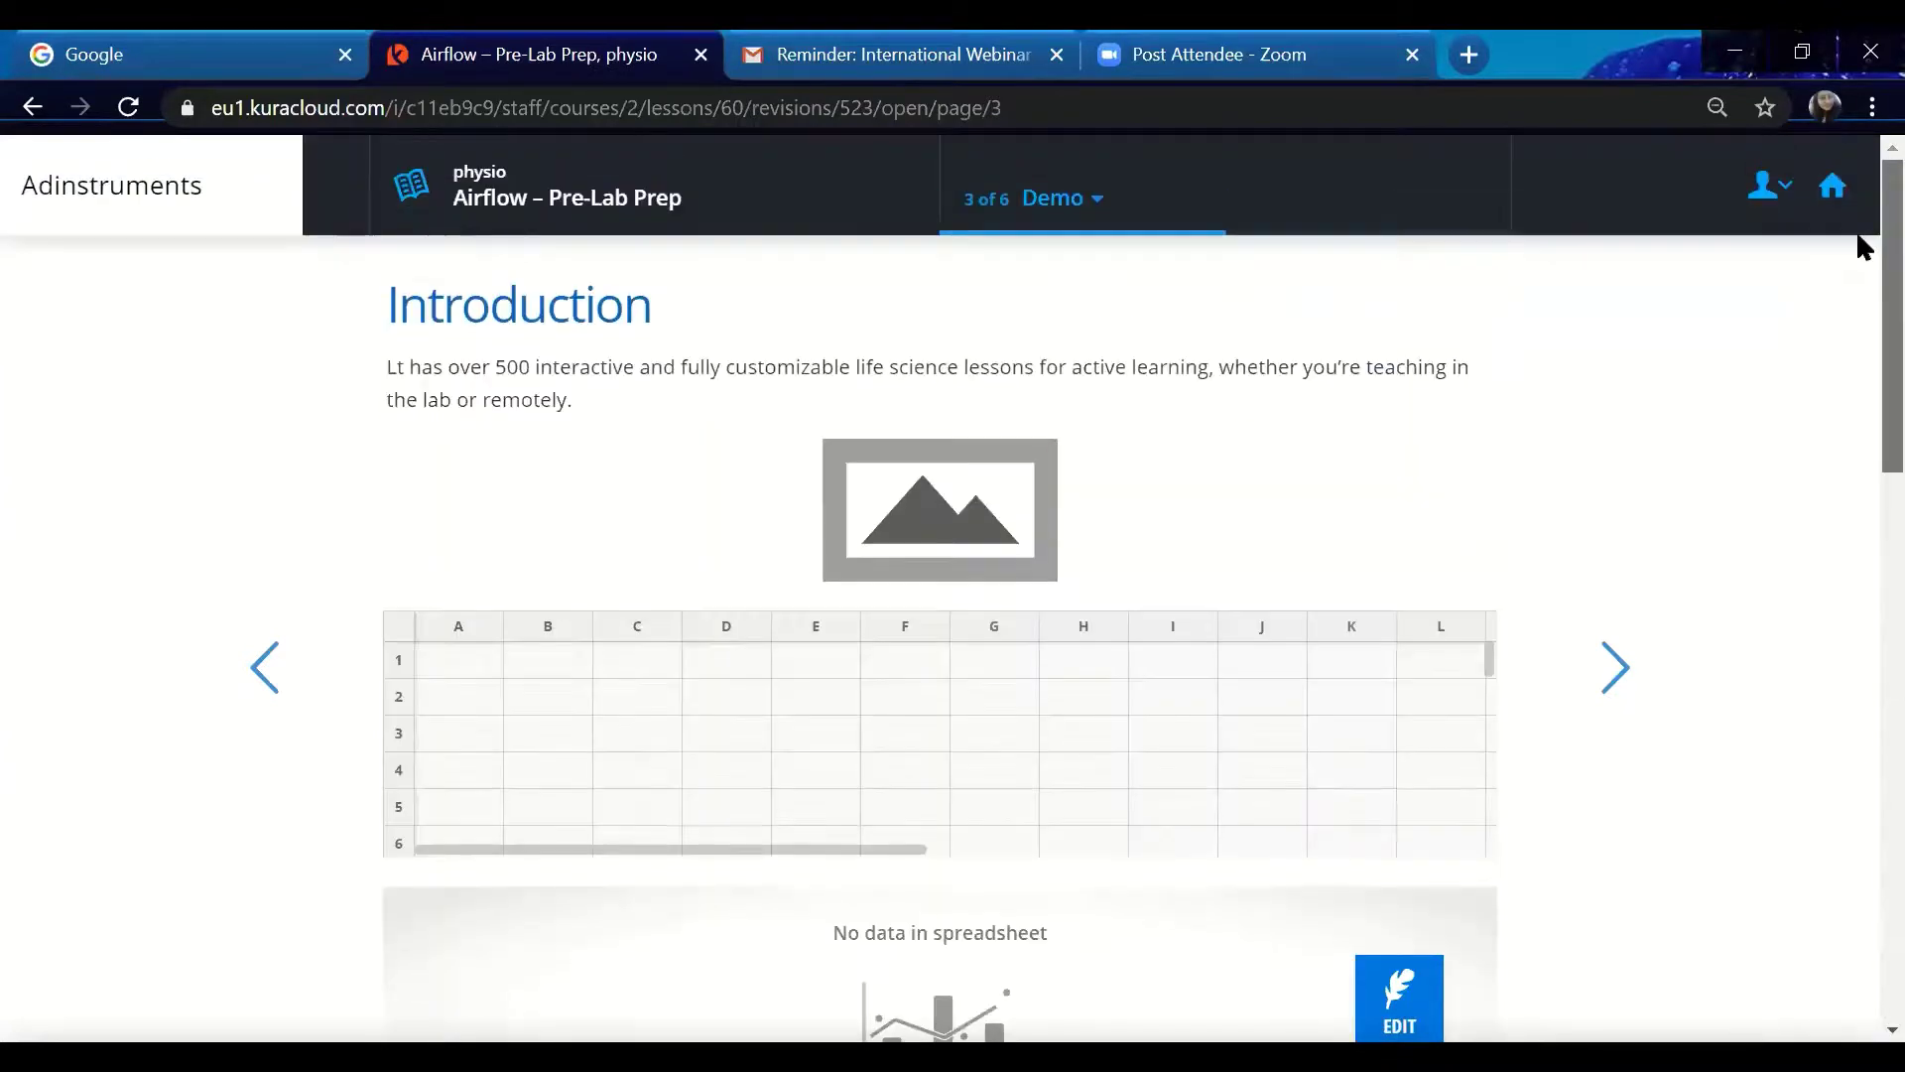
left_click(1614, 679)
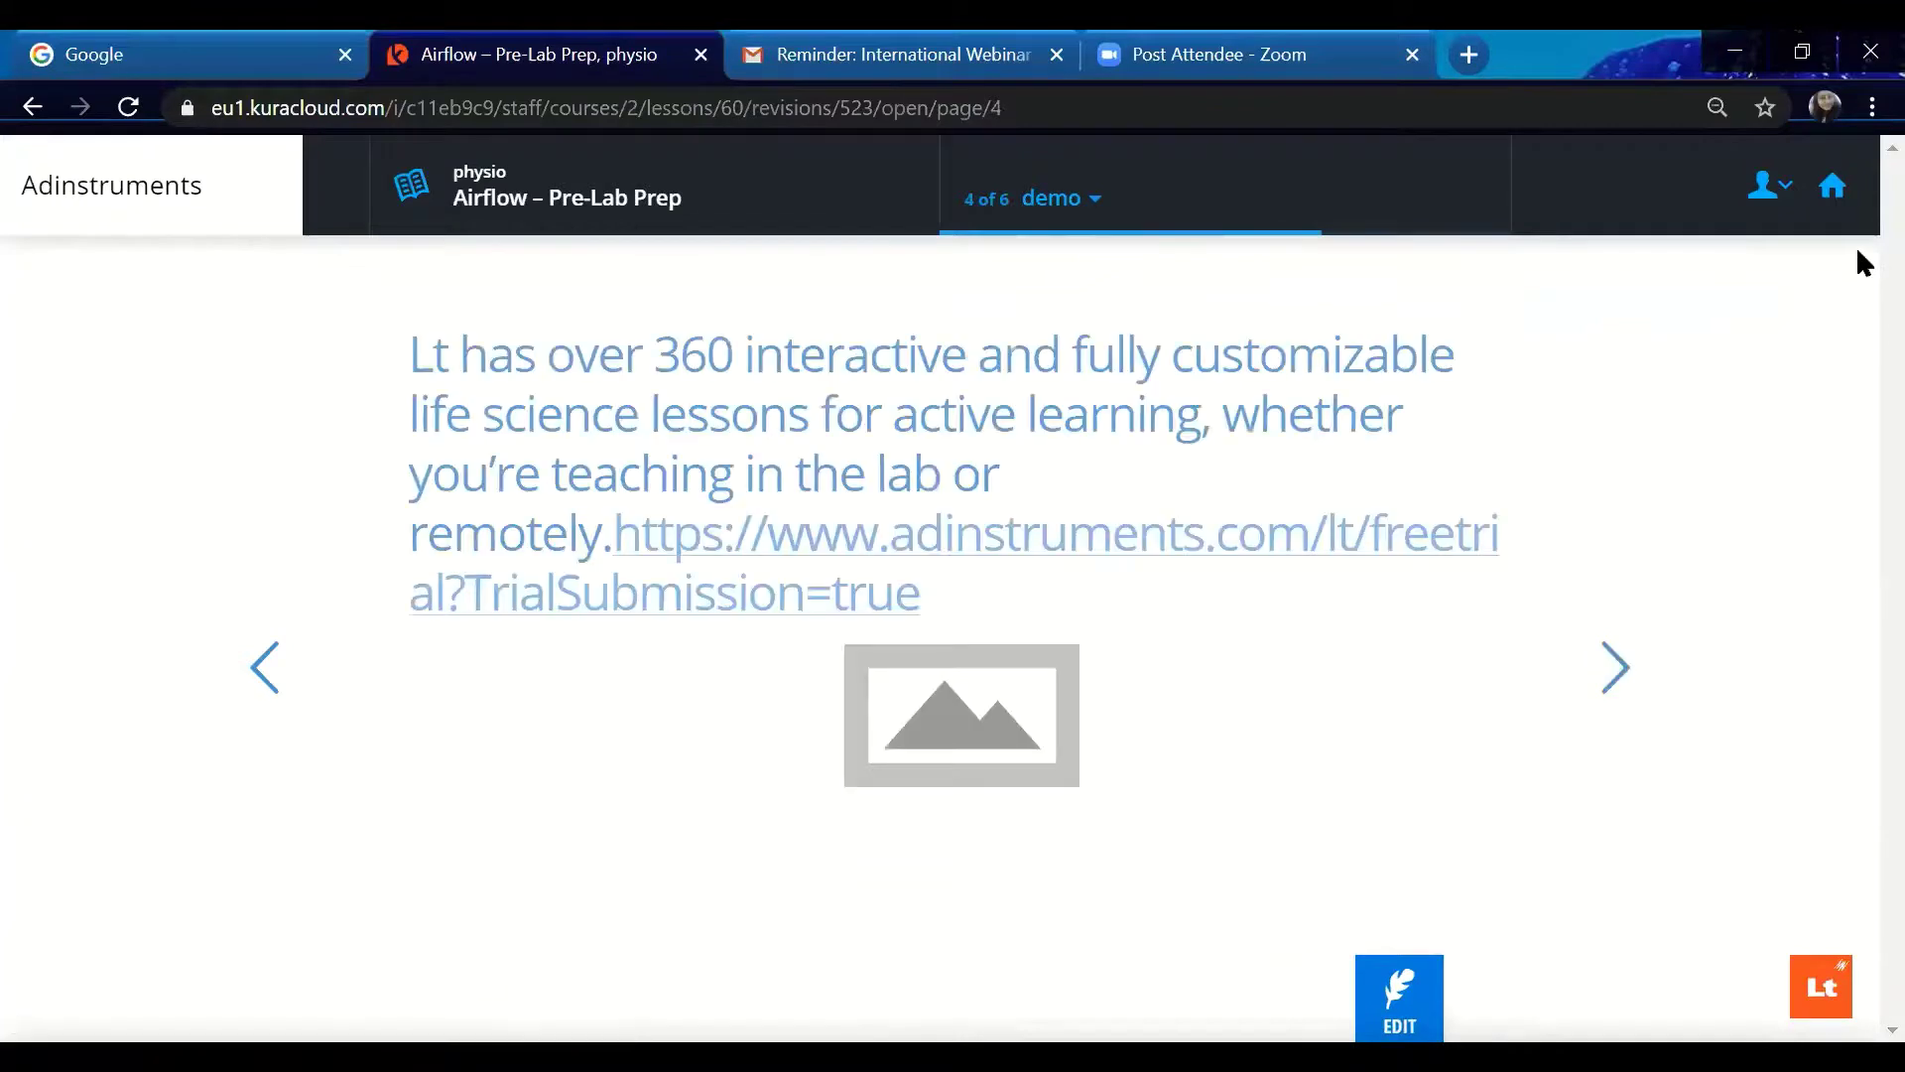
Go to the pre-lab lesson's Report page, view the lesson report and look through its questions without submitting it.
left_click(1003, 209)
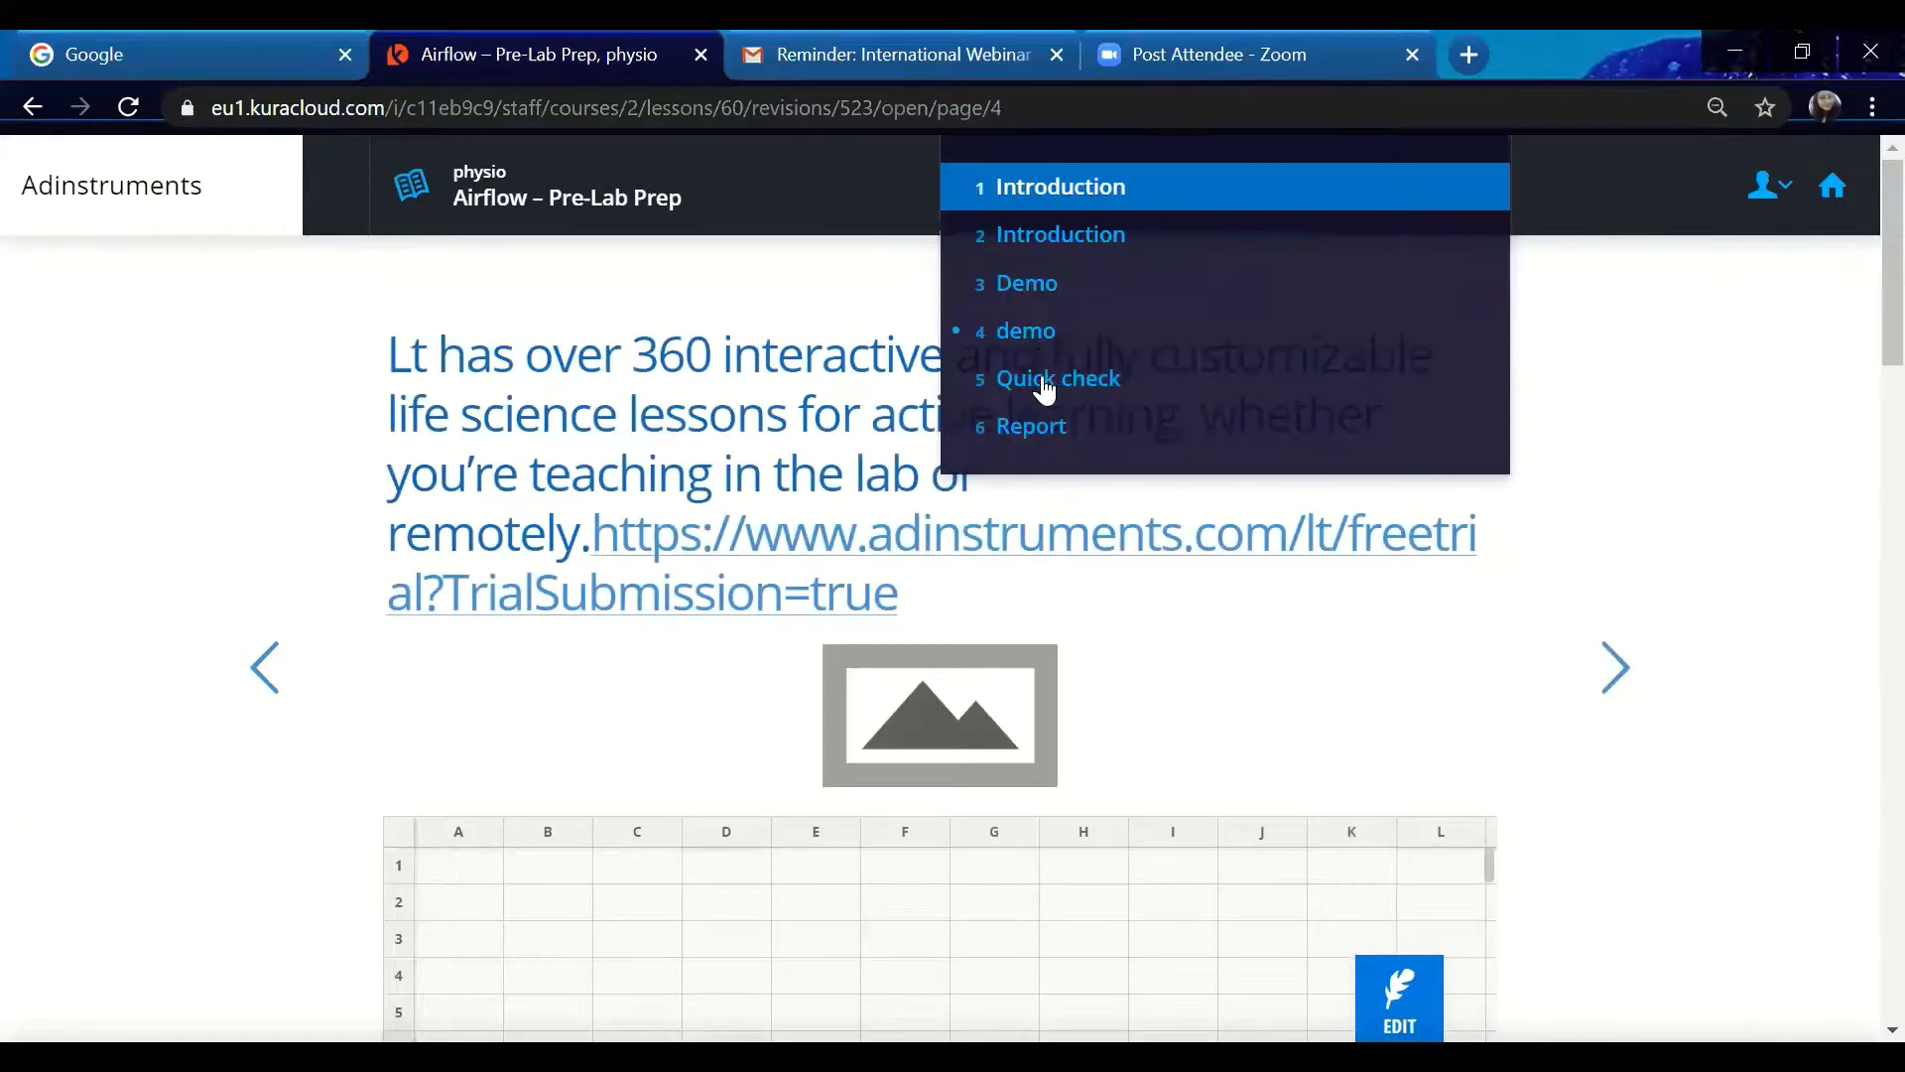
left_click(1048, 435)
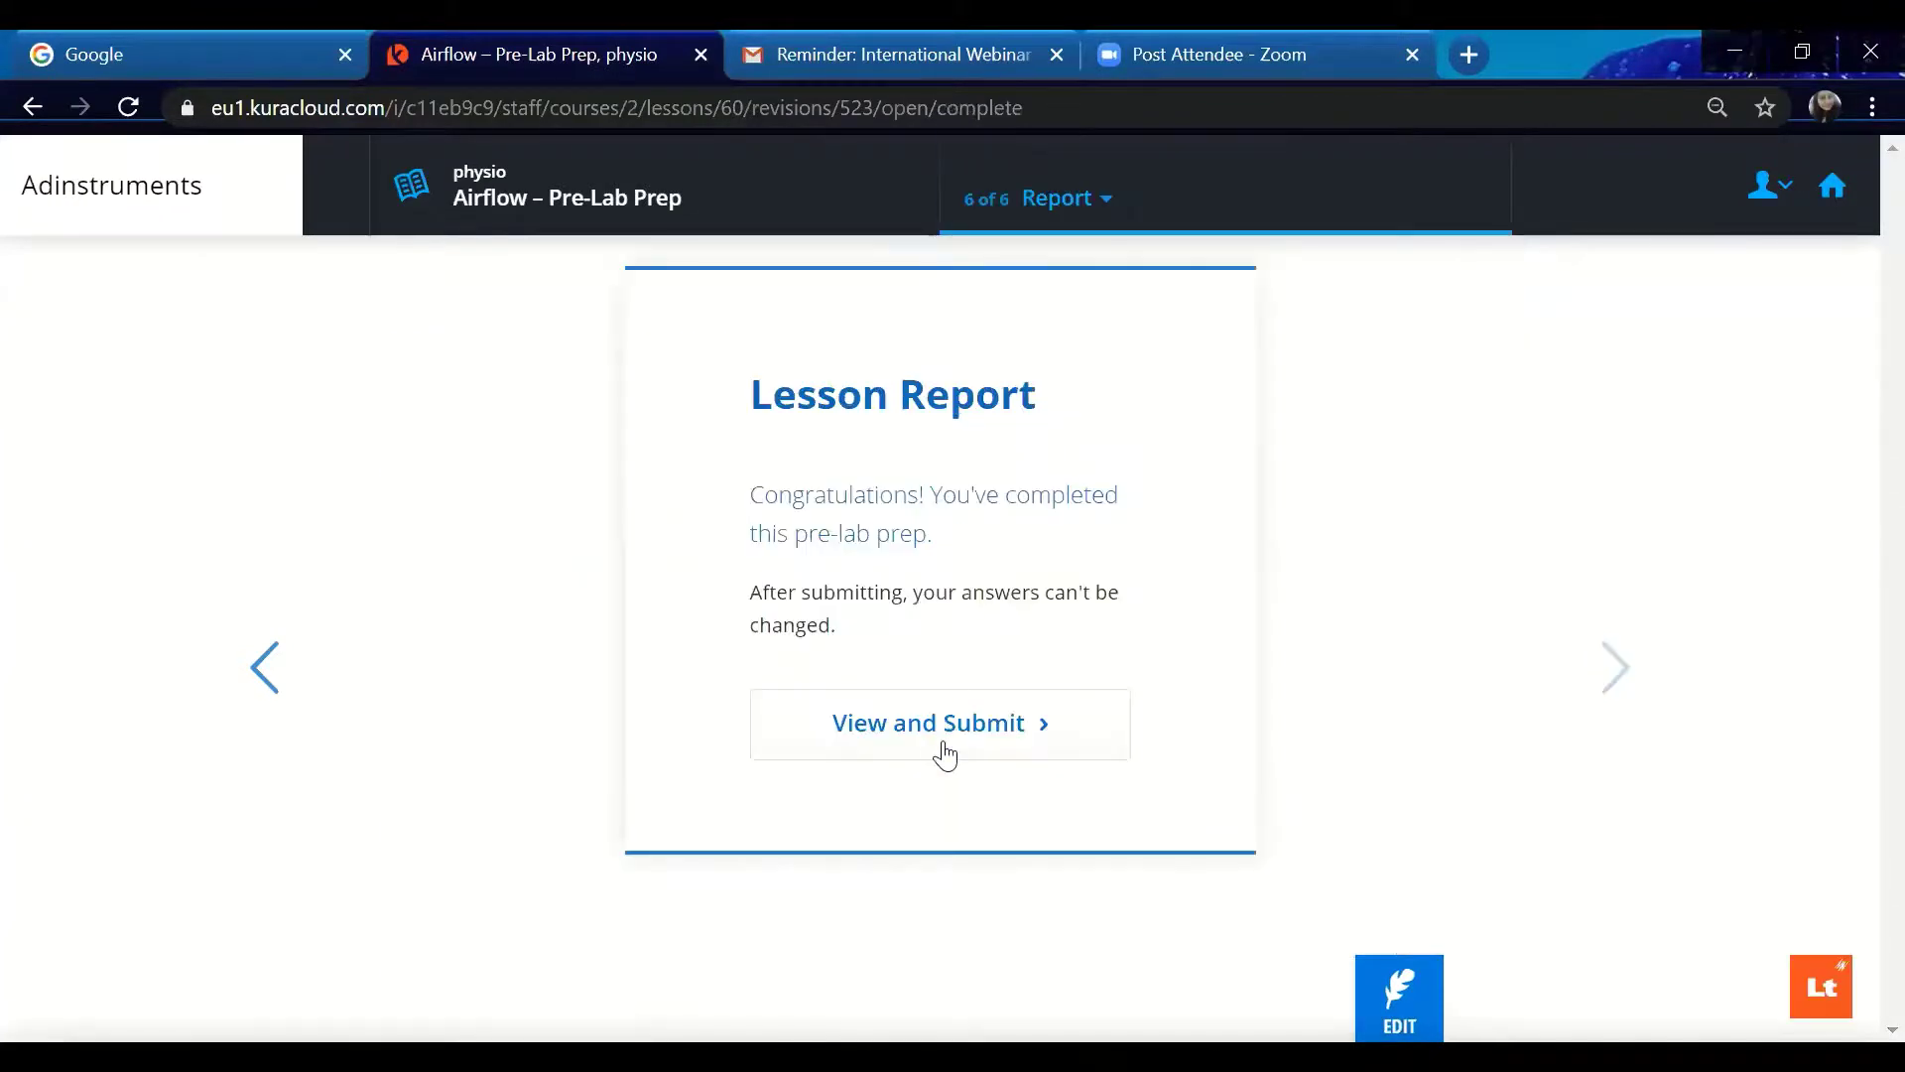
left_click(989, 742)
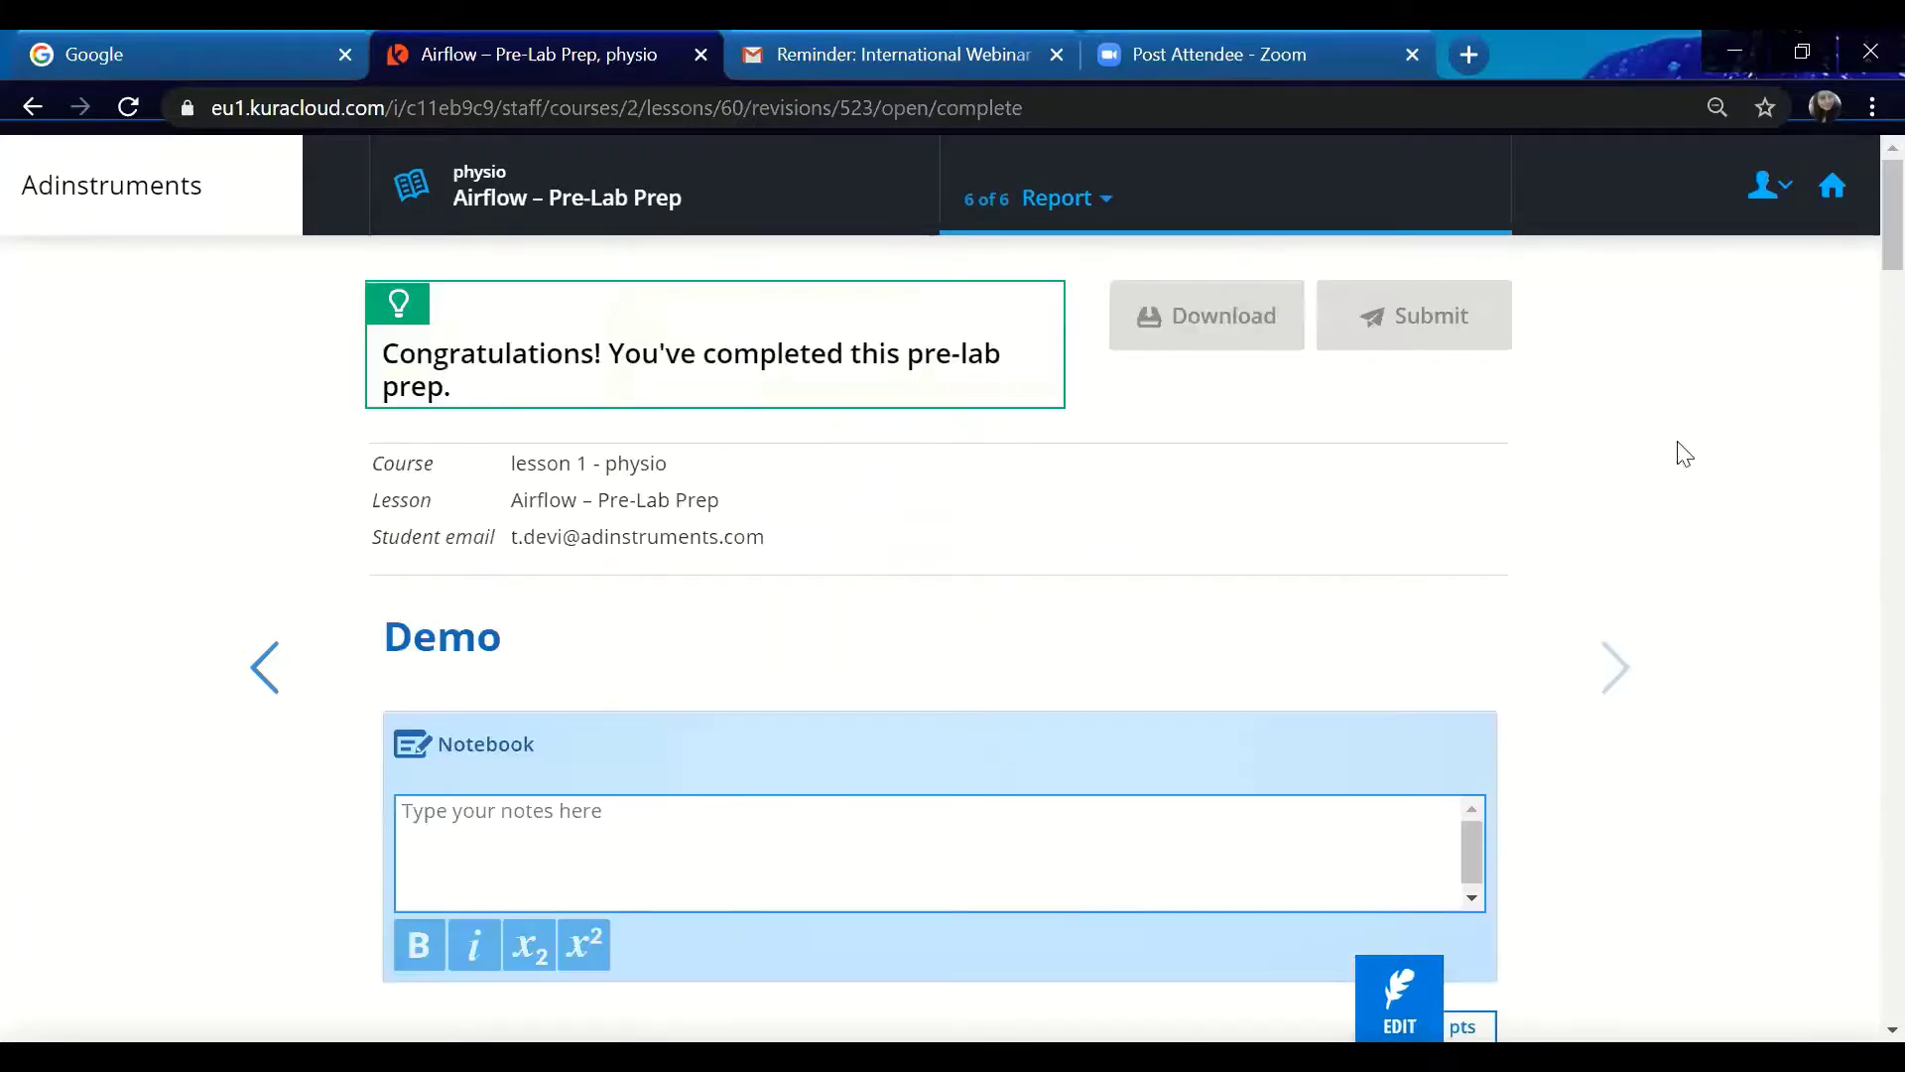
scroll(1855, 297, "down", 10)
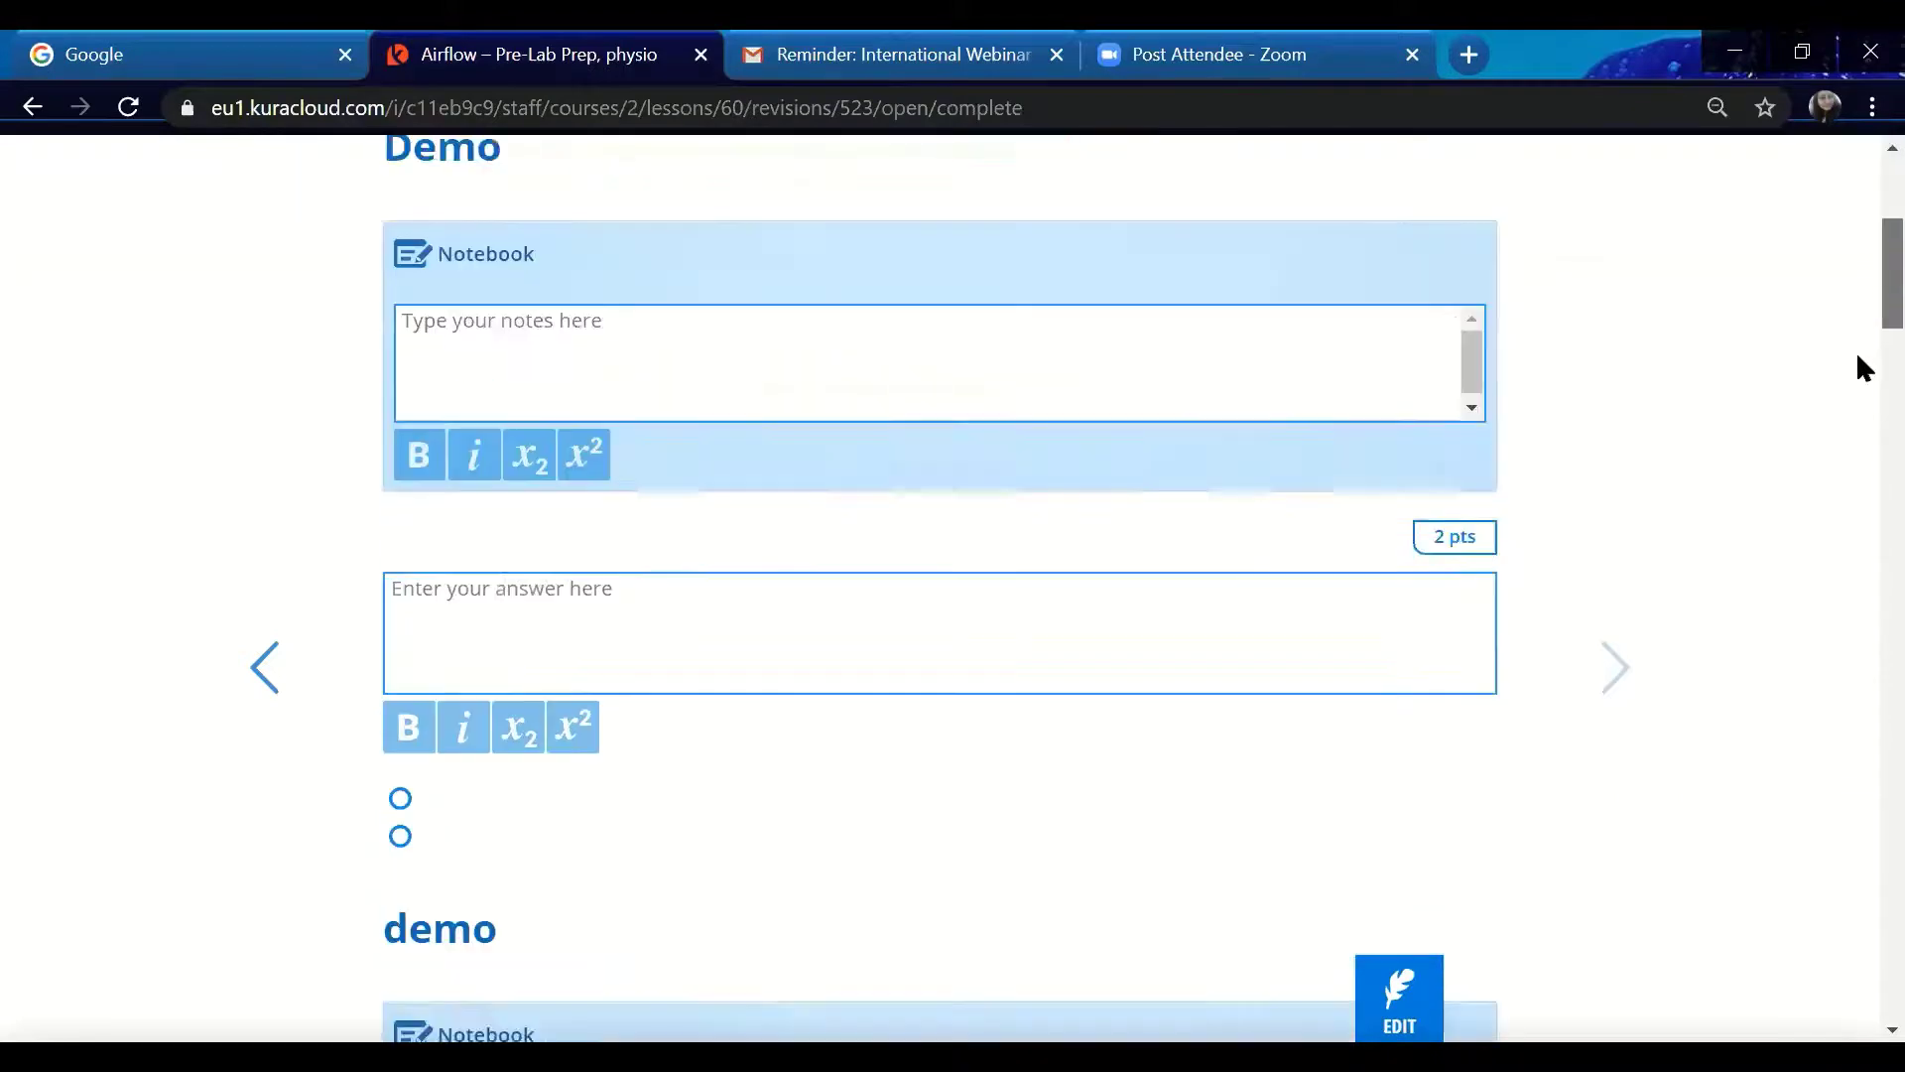
scroll(1863, 549, "down", 15)
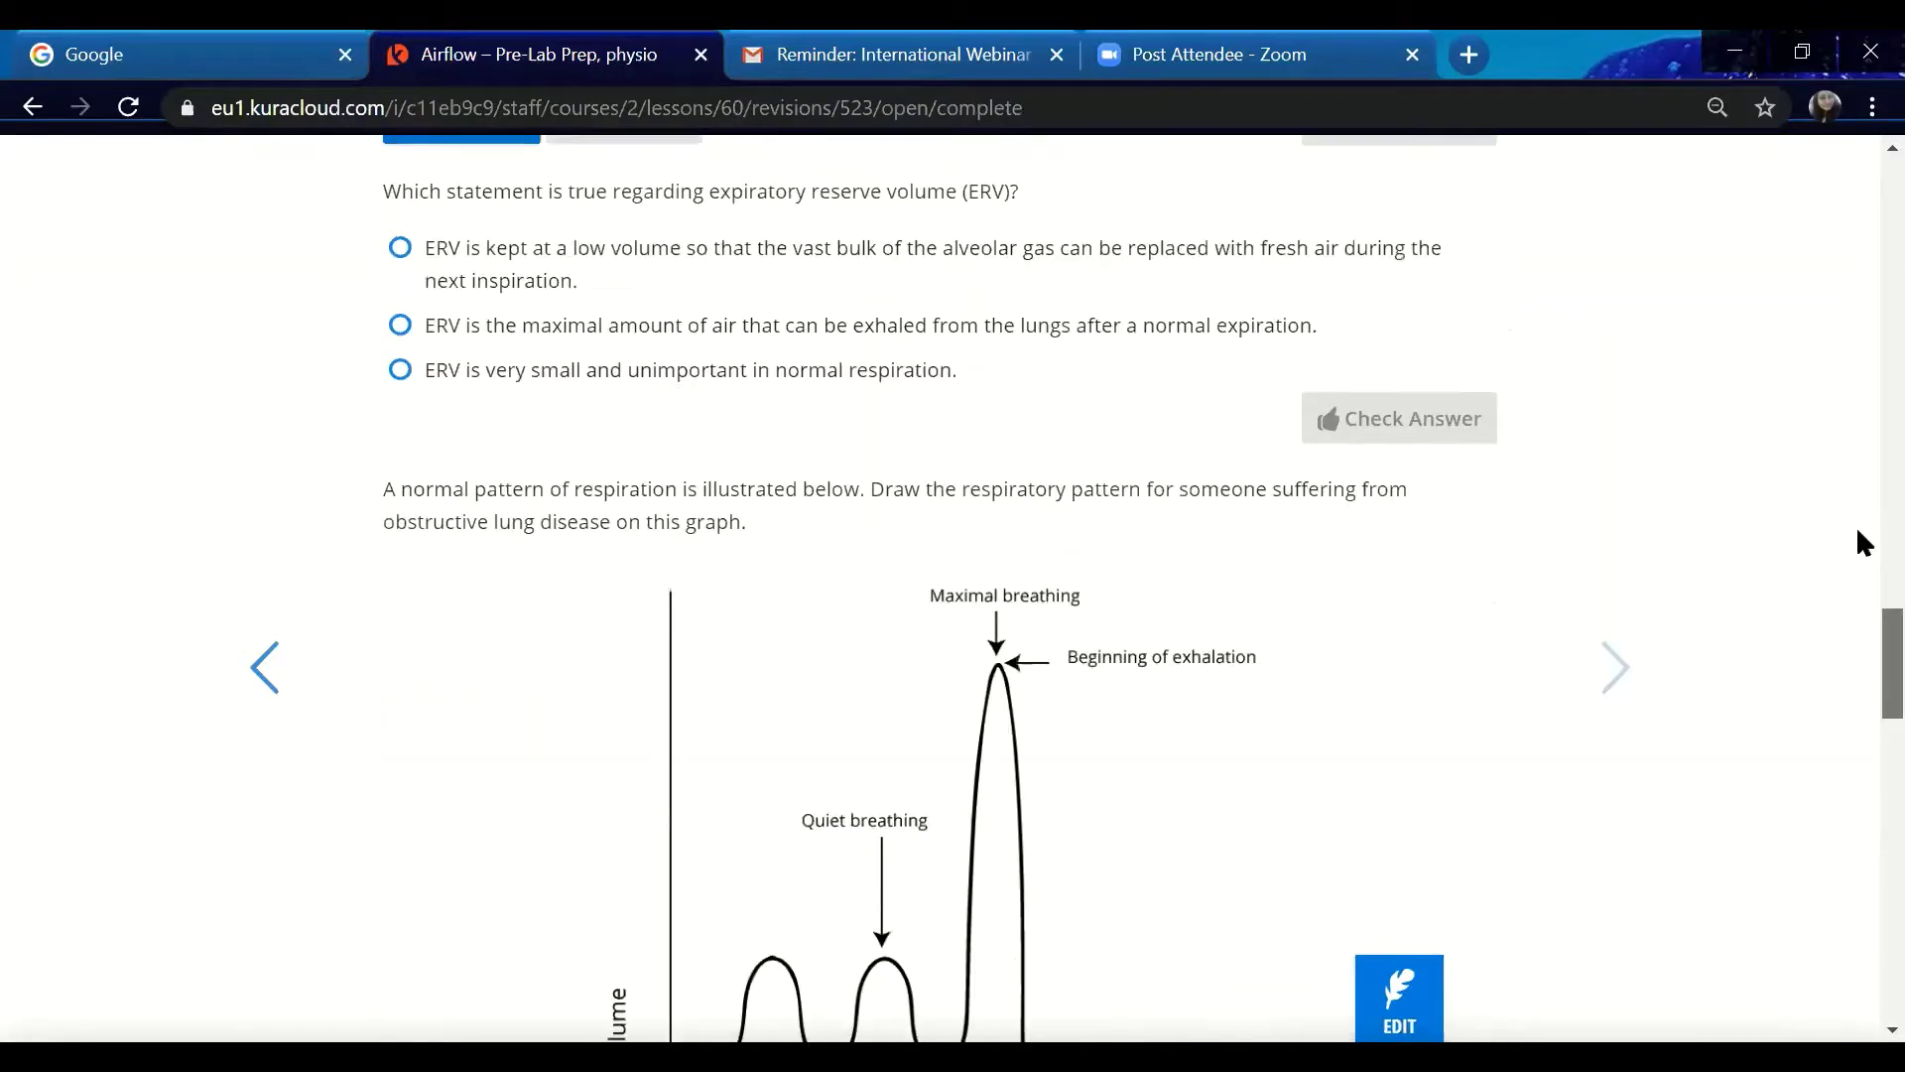
scroll(1379, 382, "up", 11)
scroll(1379, 382, "up", 15)
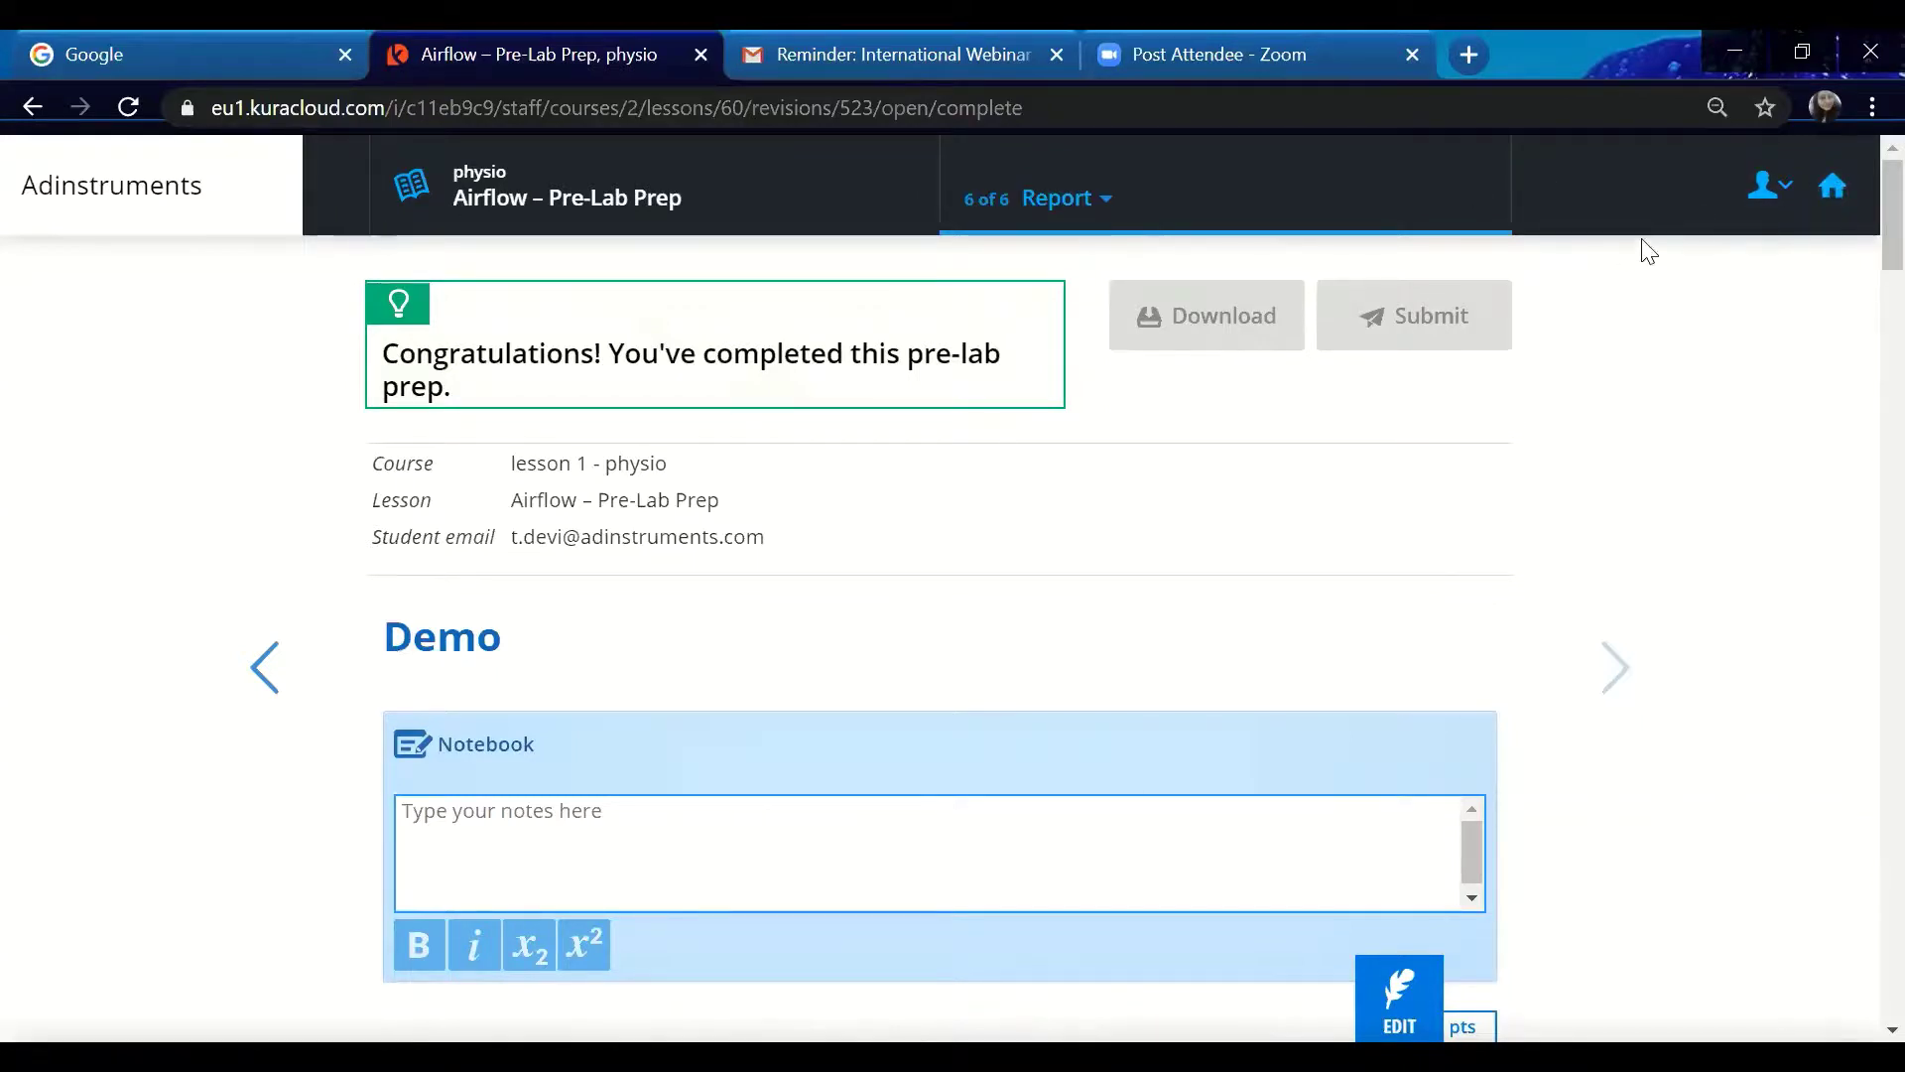
Leave the pre-lab lesson for the physio lesson list and open the Airflow – Lab lesson.
left_click(1833, 188)
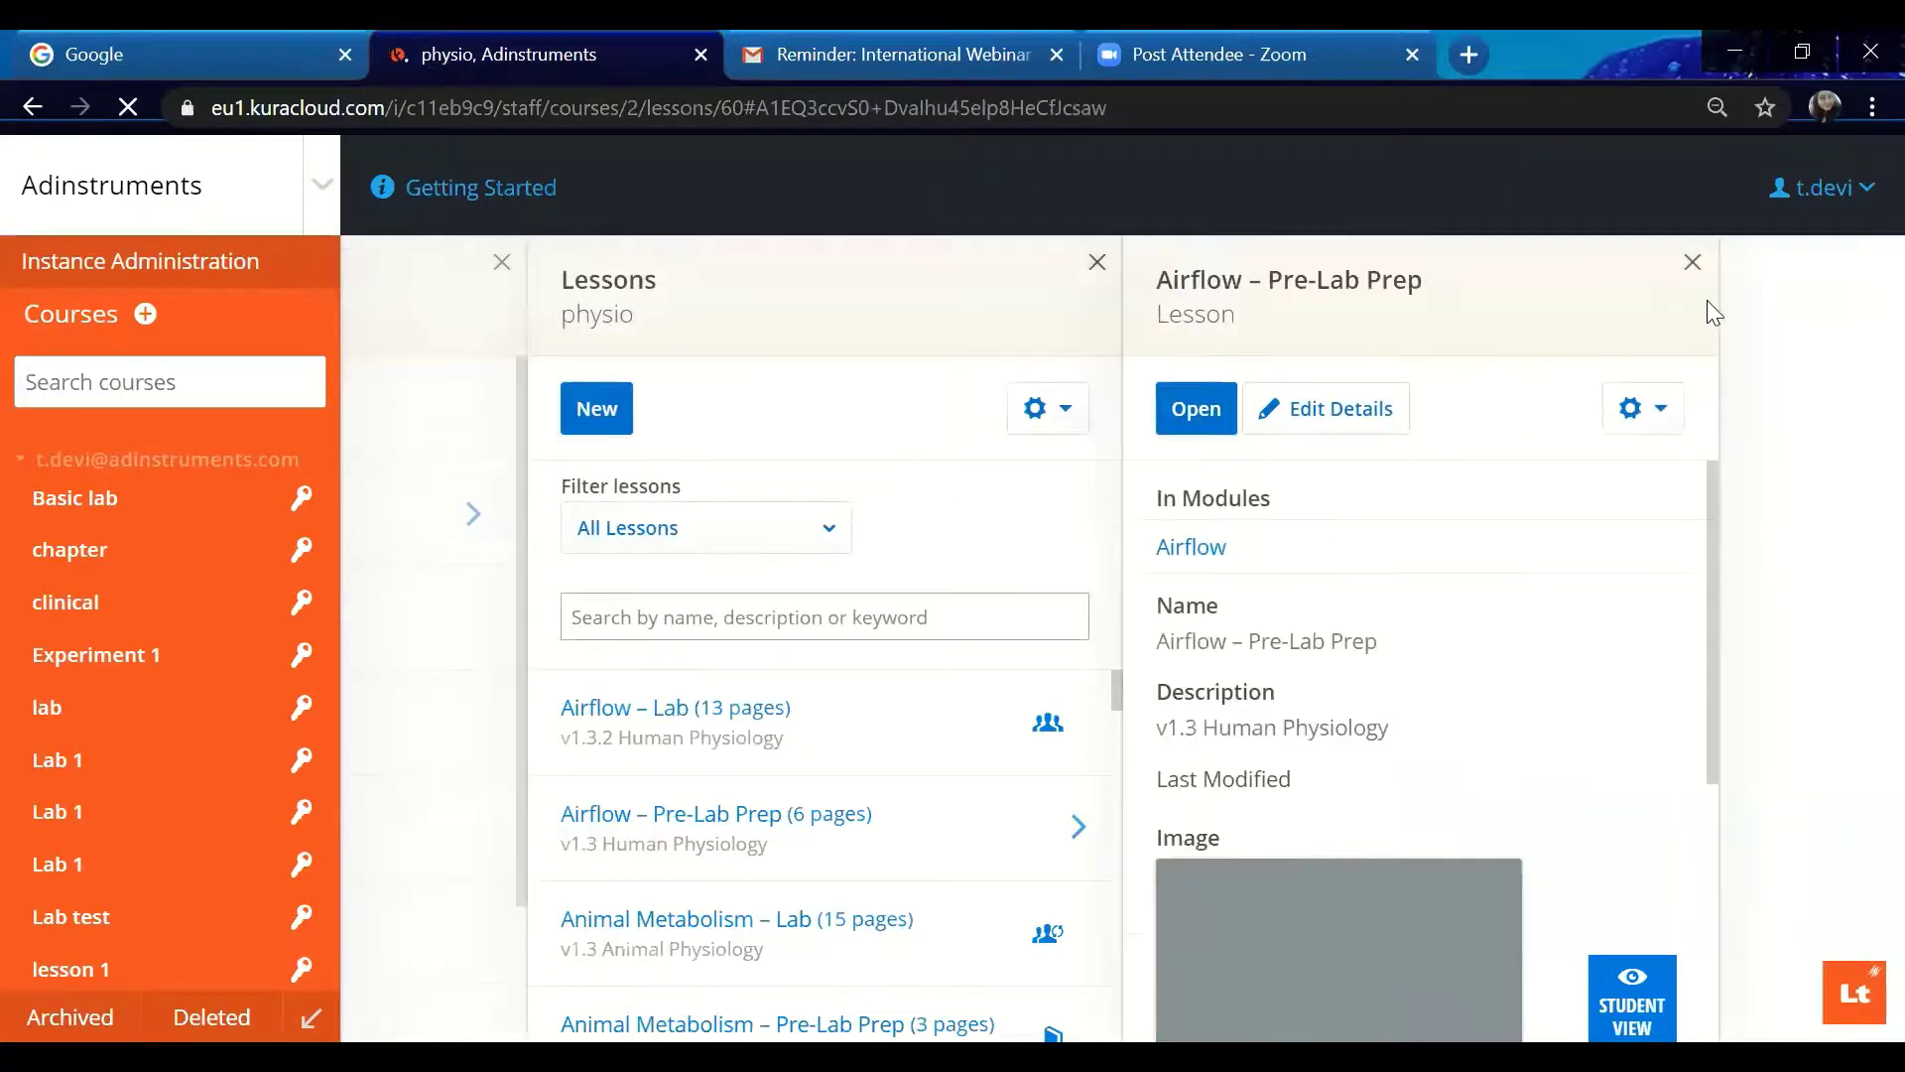
left_click(1690, 262)
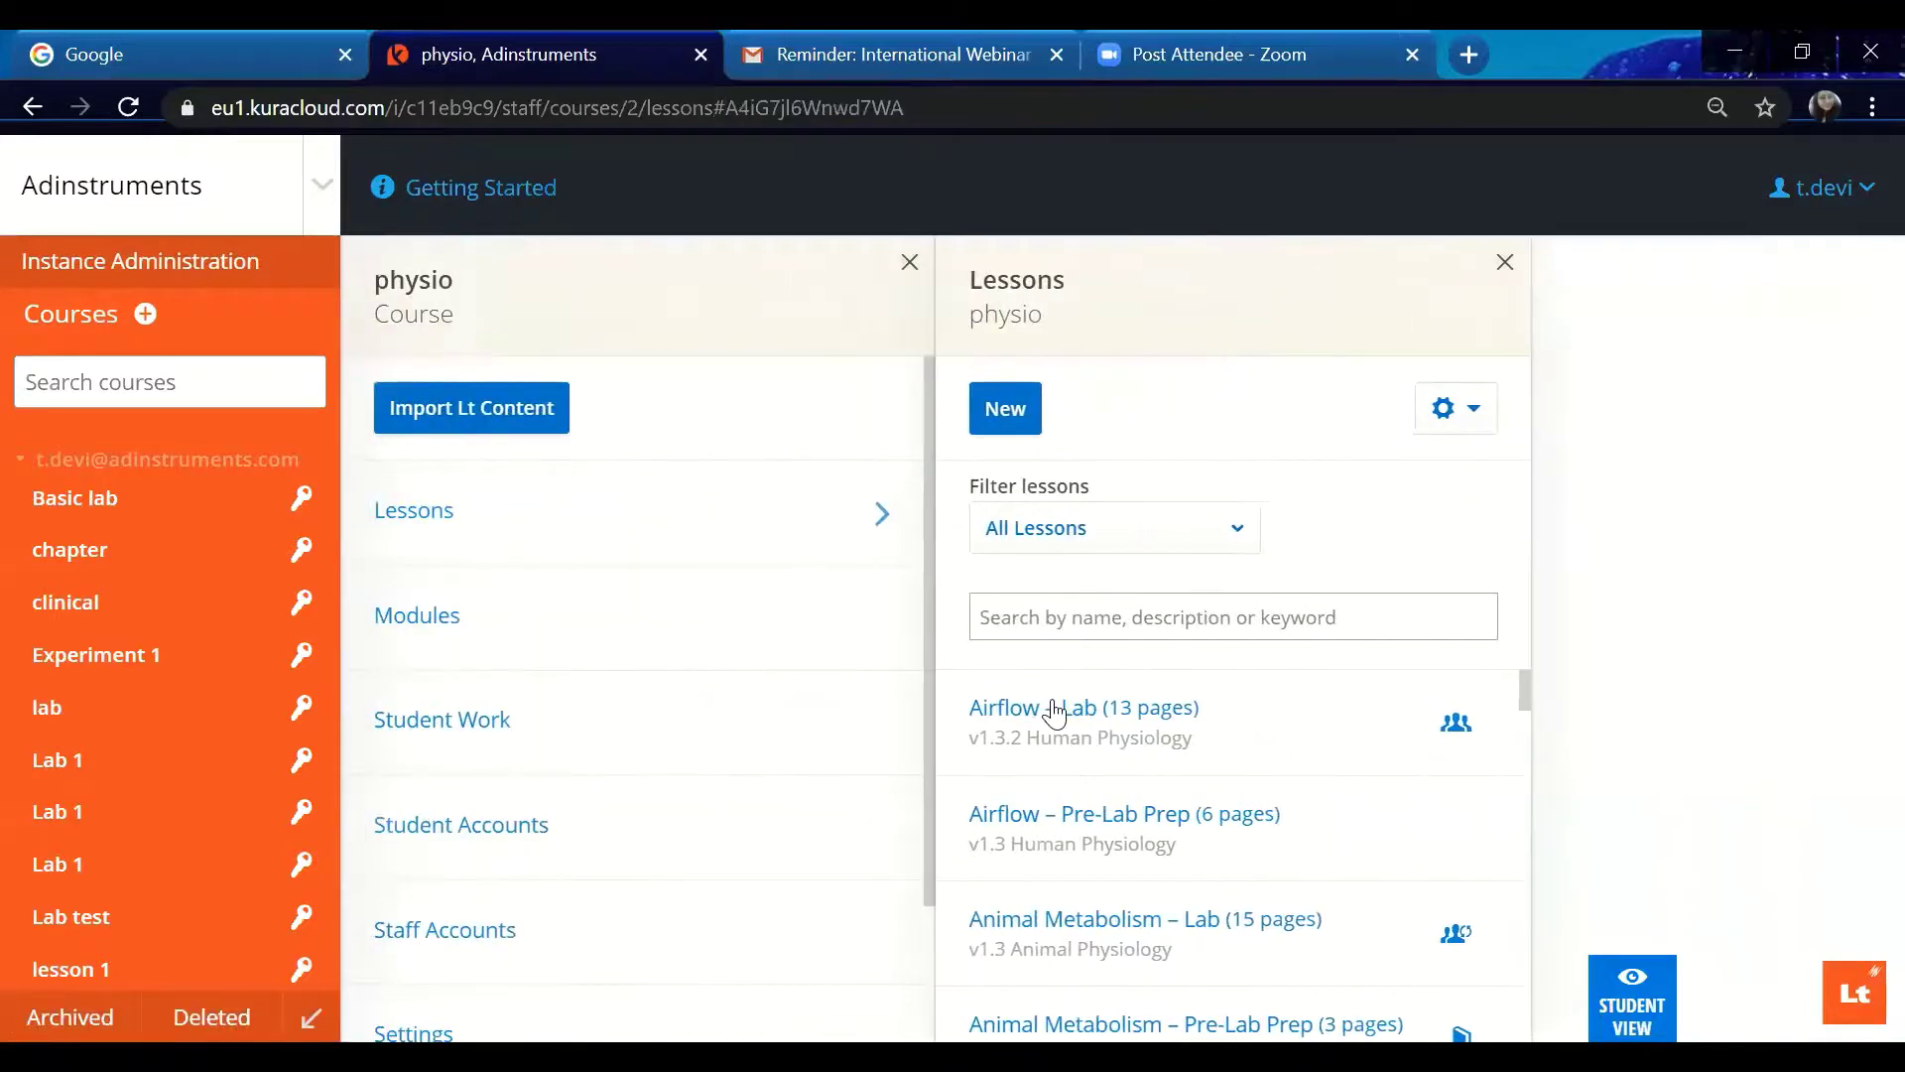
left_click(1055, 711)
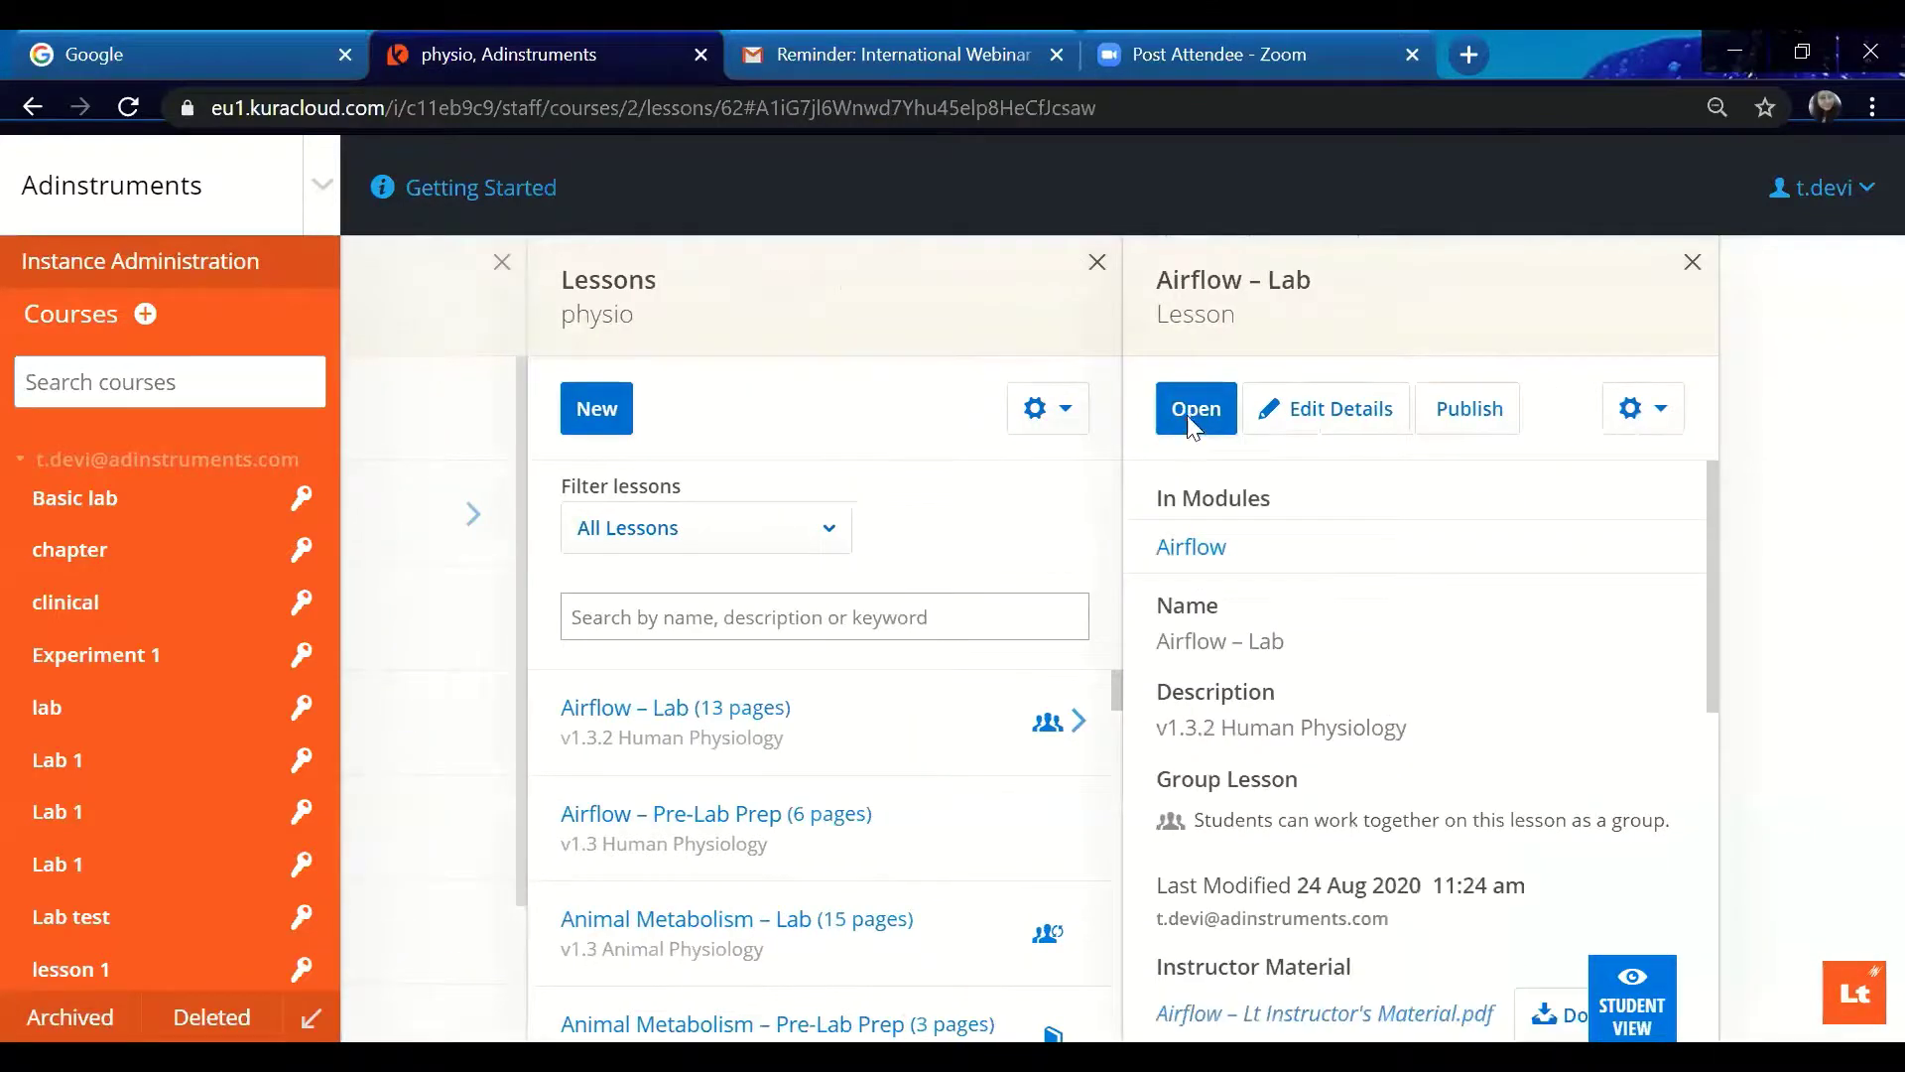
left_click(1188, 412)
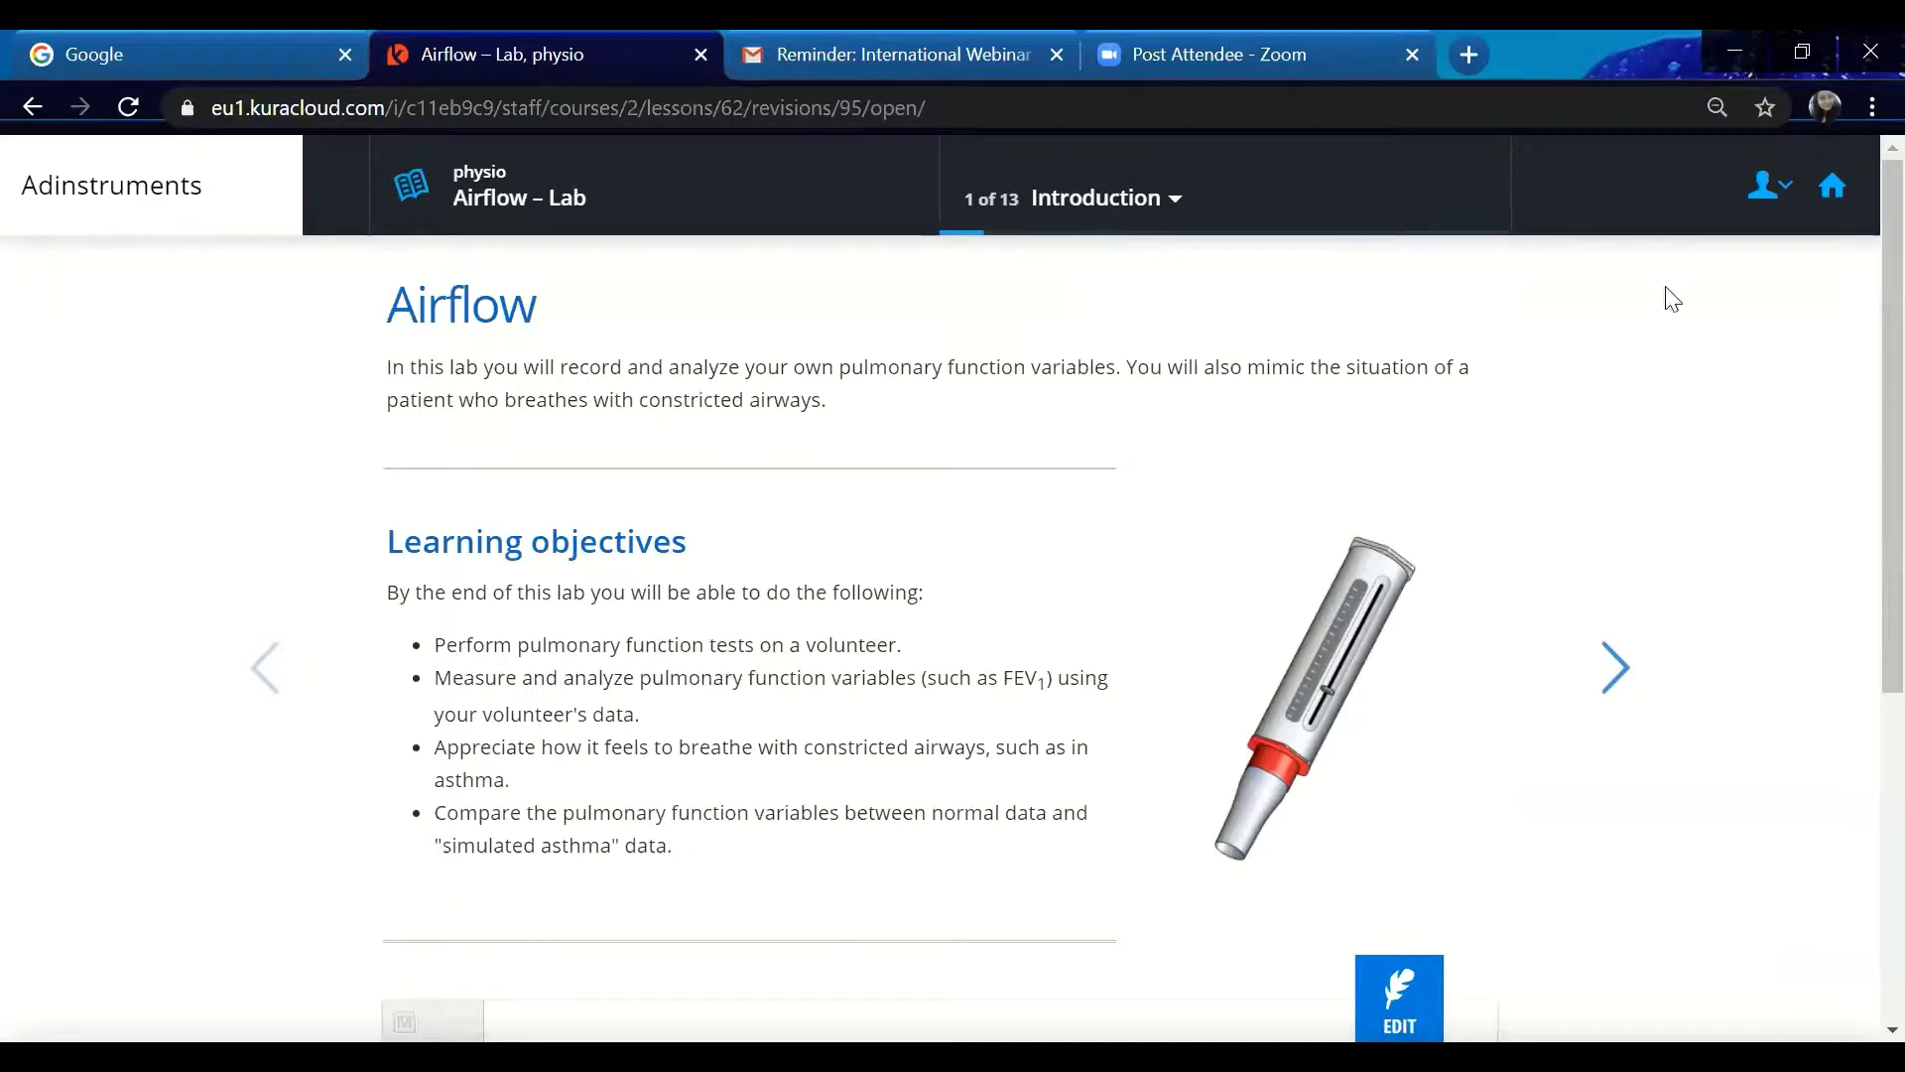
Look through the Airflow – Lab introduction and its recording panel, and advance to the Pulmonary function tests page.
scroll(1859, 433, "down", 4)
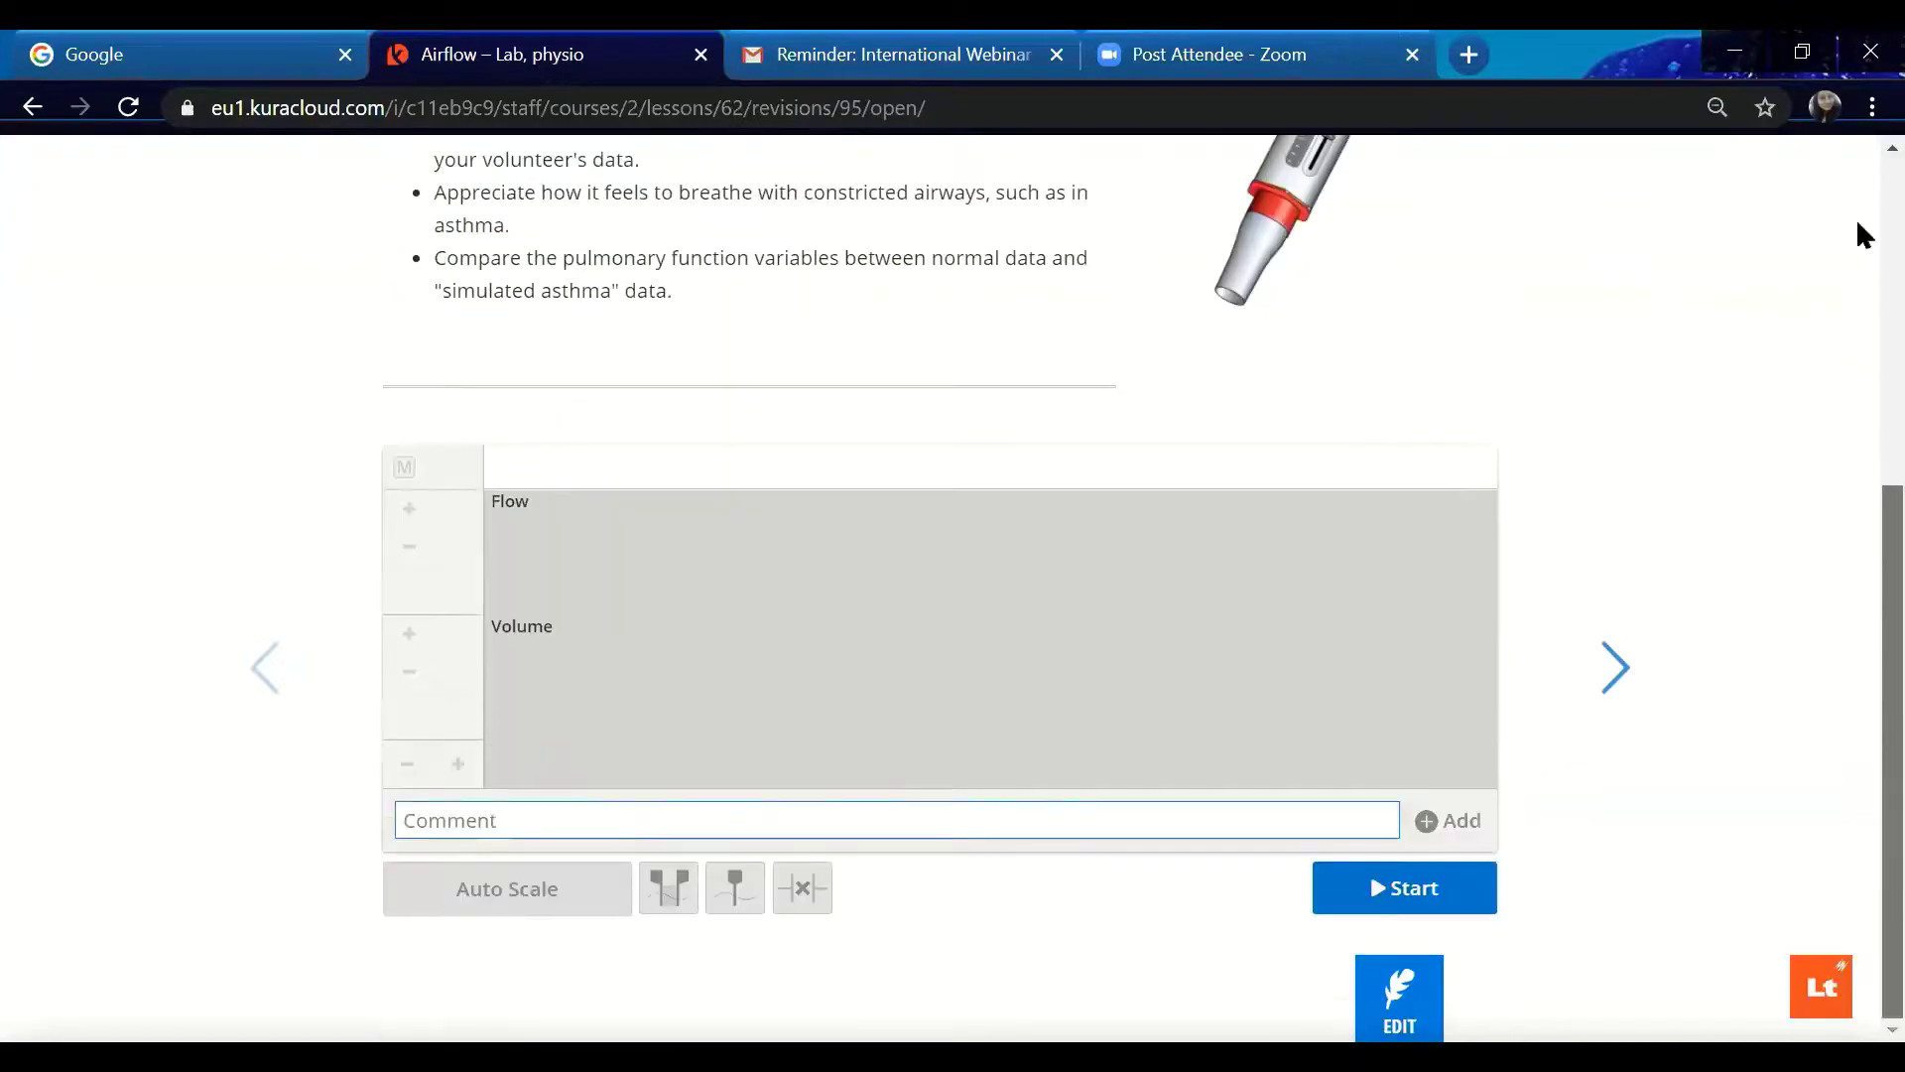
scroll(1858, 231, "up", 6)
scroll(1862, 468, "down", 5)
left_click(1617, 670)
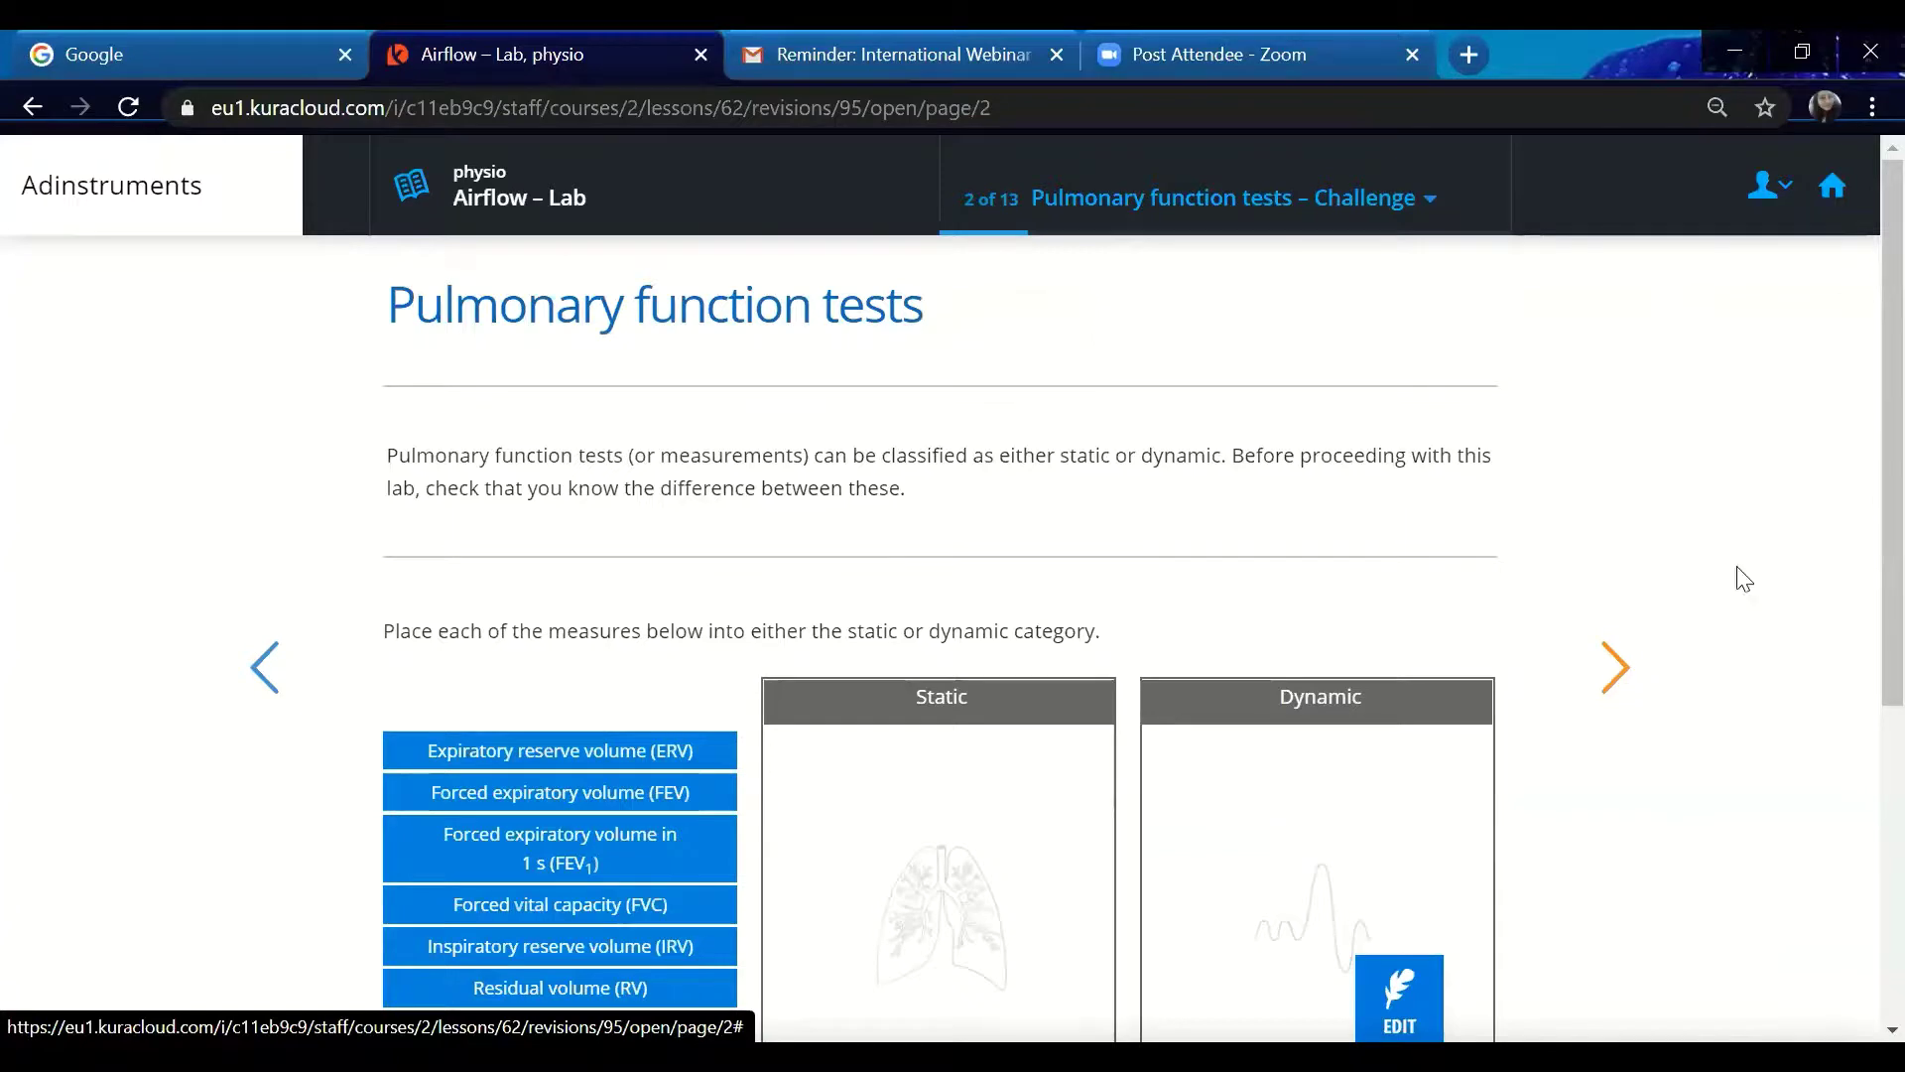
Look through the Pulmonary function tests and Equipment setup pages and advance to the Zeroing Spirometer Pod page.
scroll(1856, 785, "down", 5)
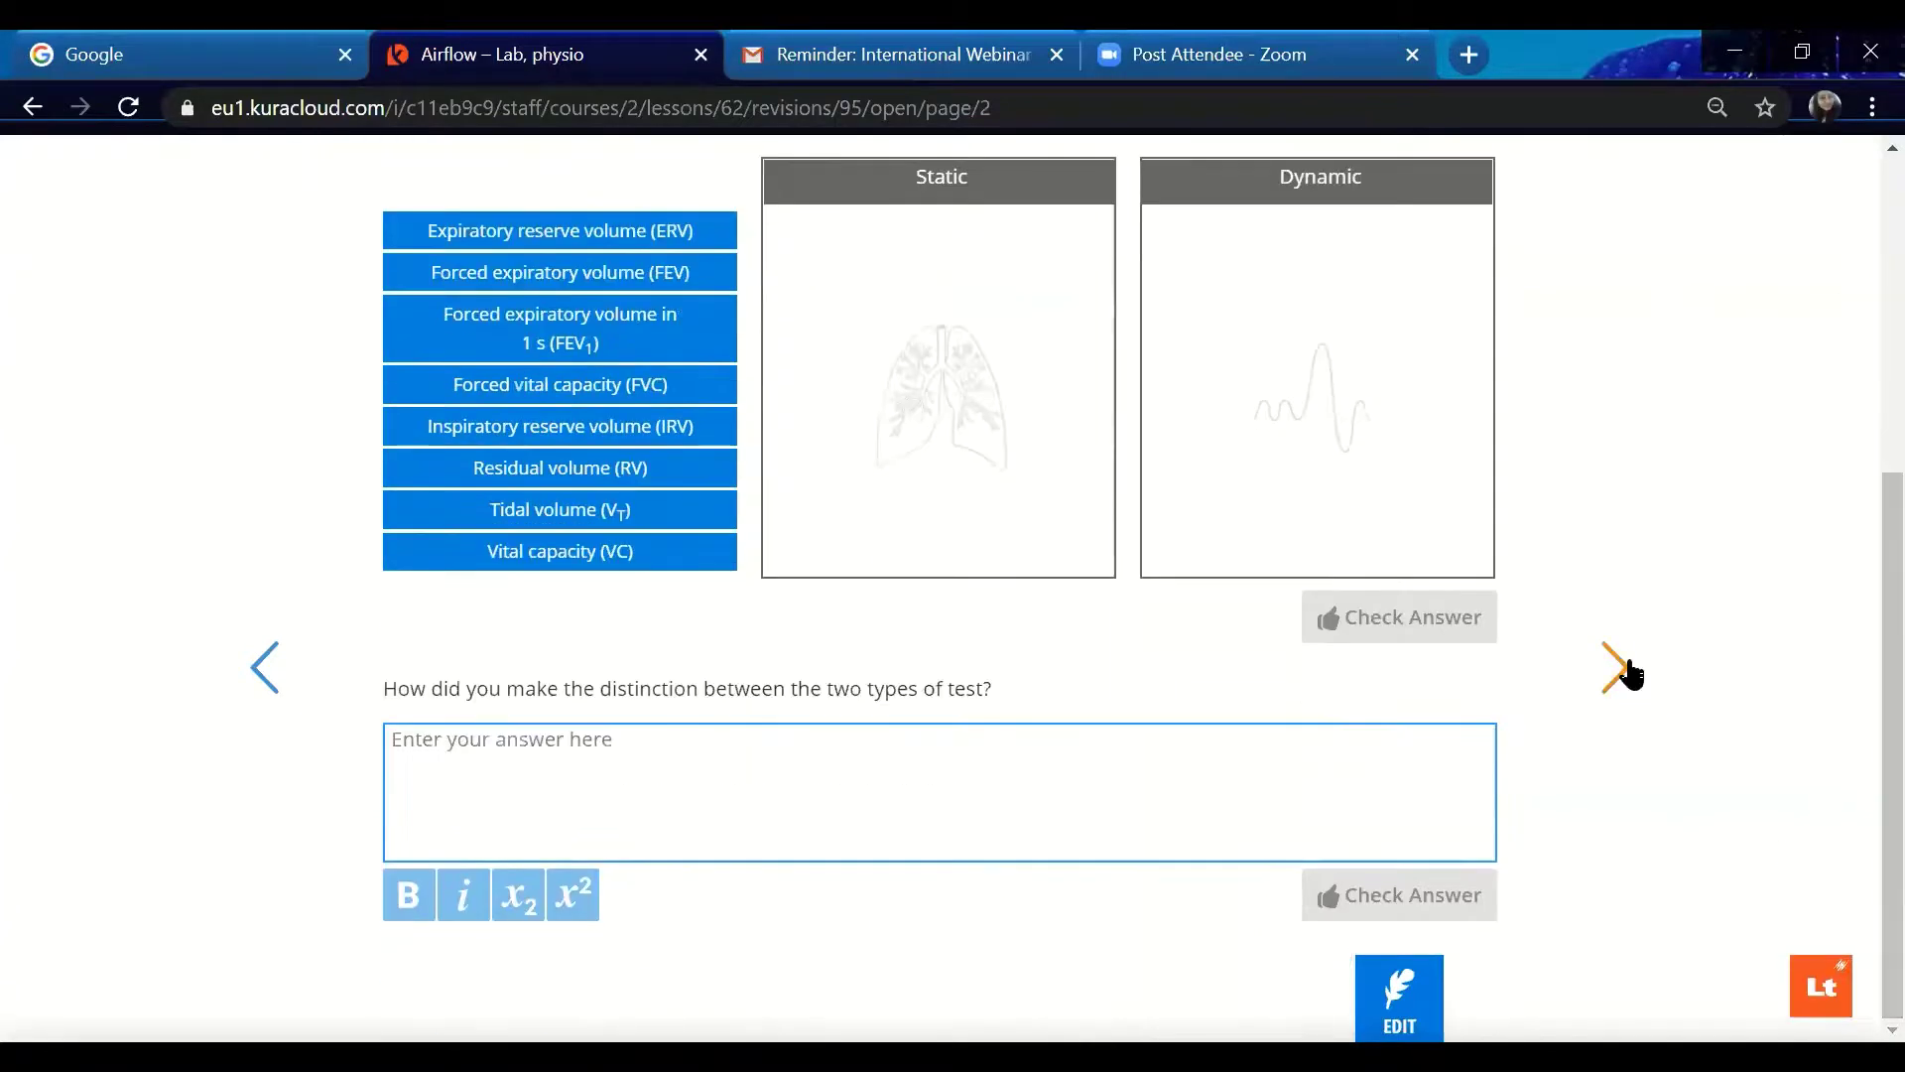
left_click(1615, 667)
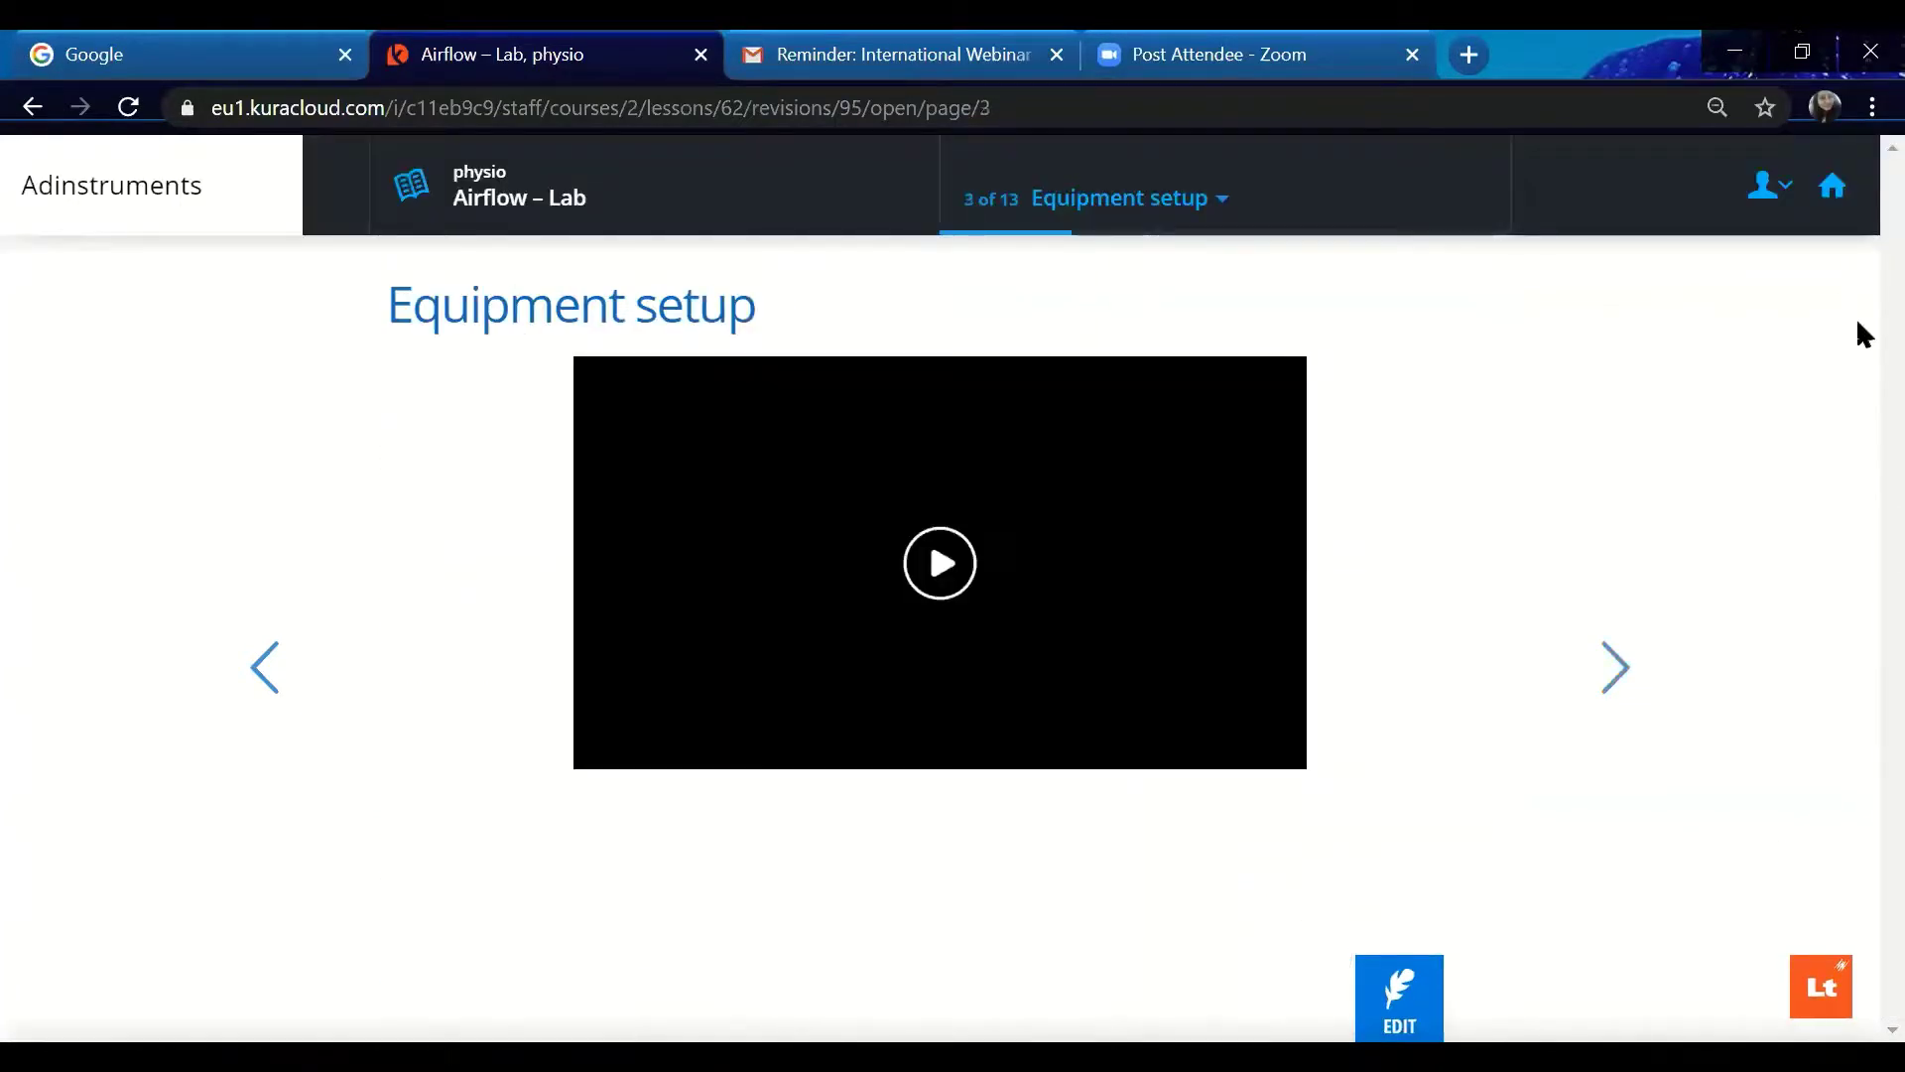
scroll(1861, 333, "down", 6)
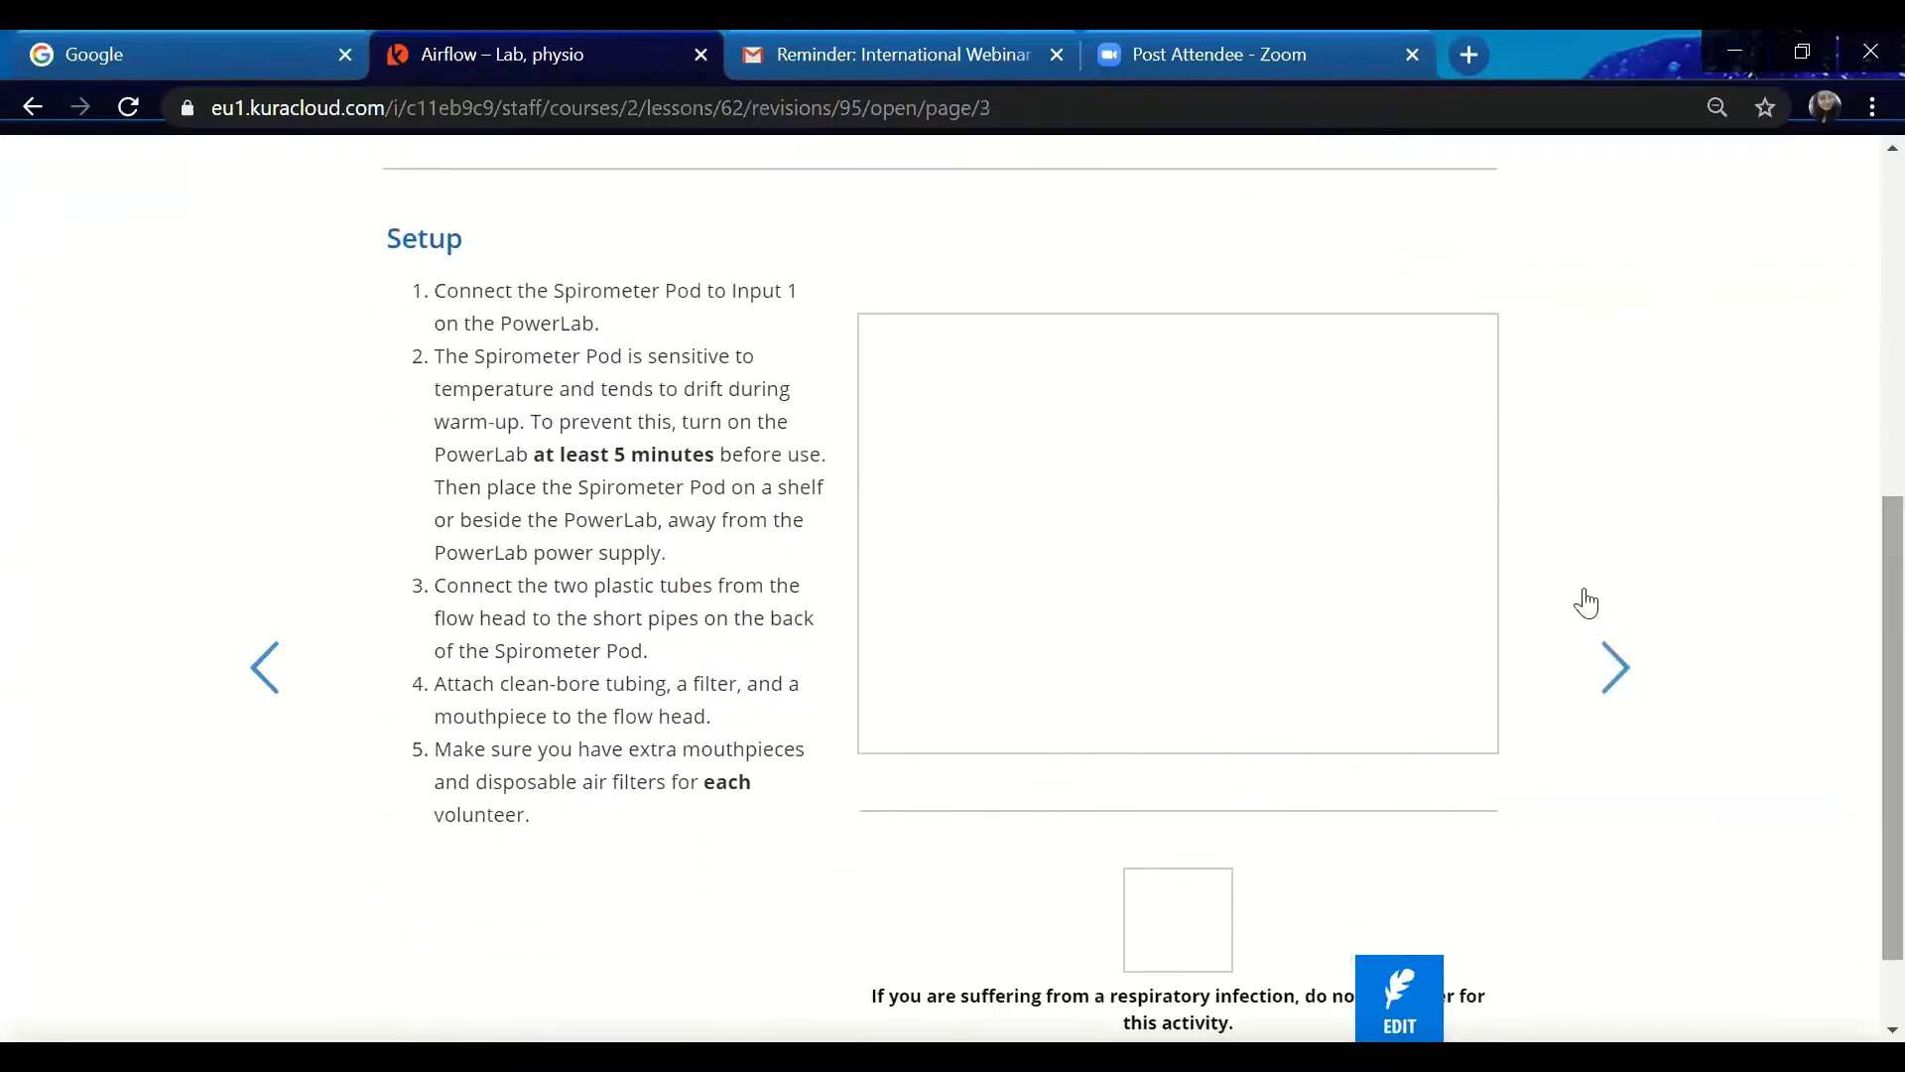
scroll(1861, 893, "down", 1)
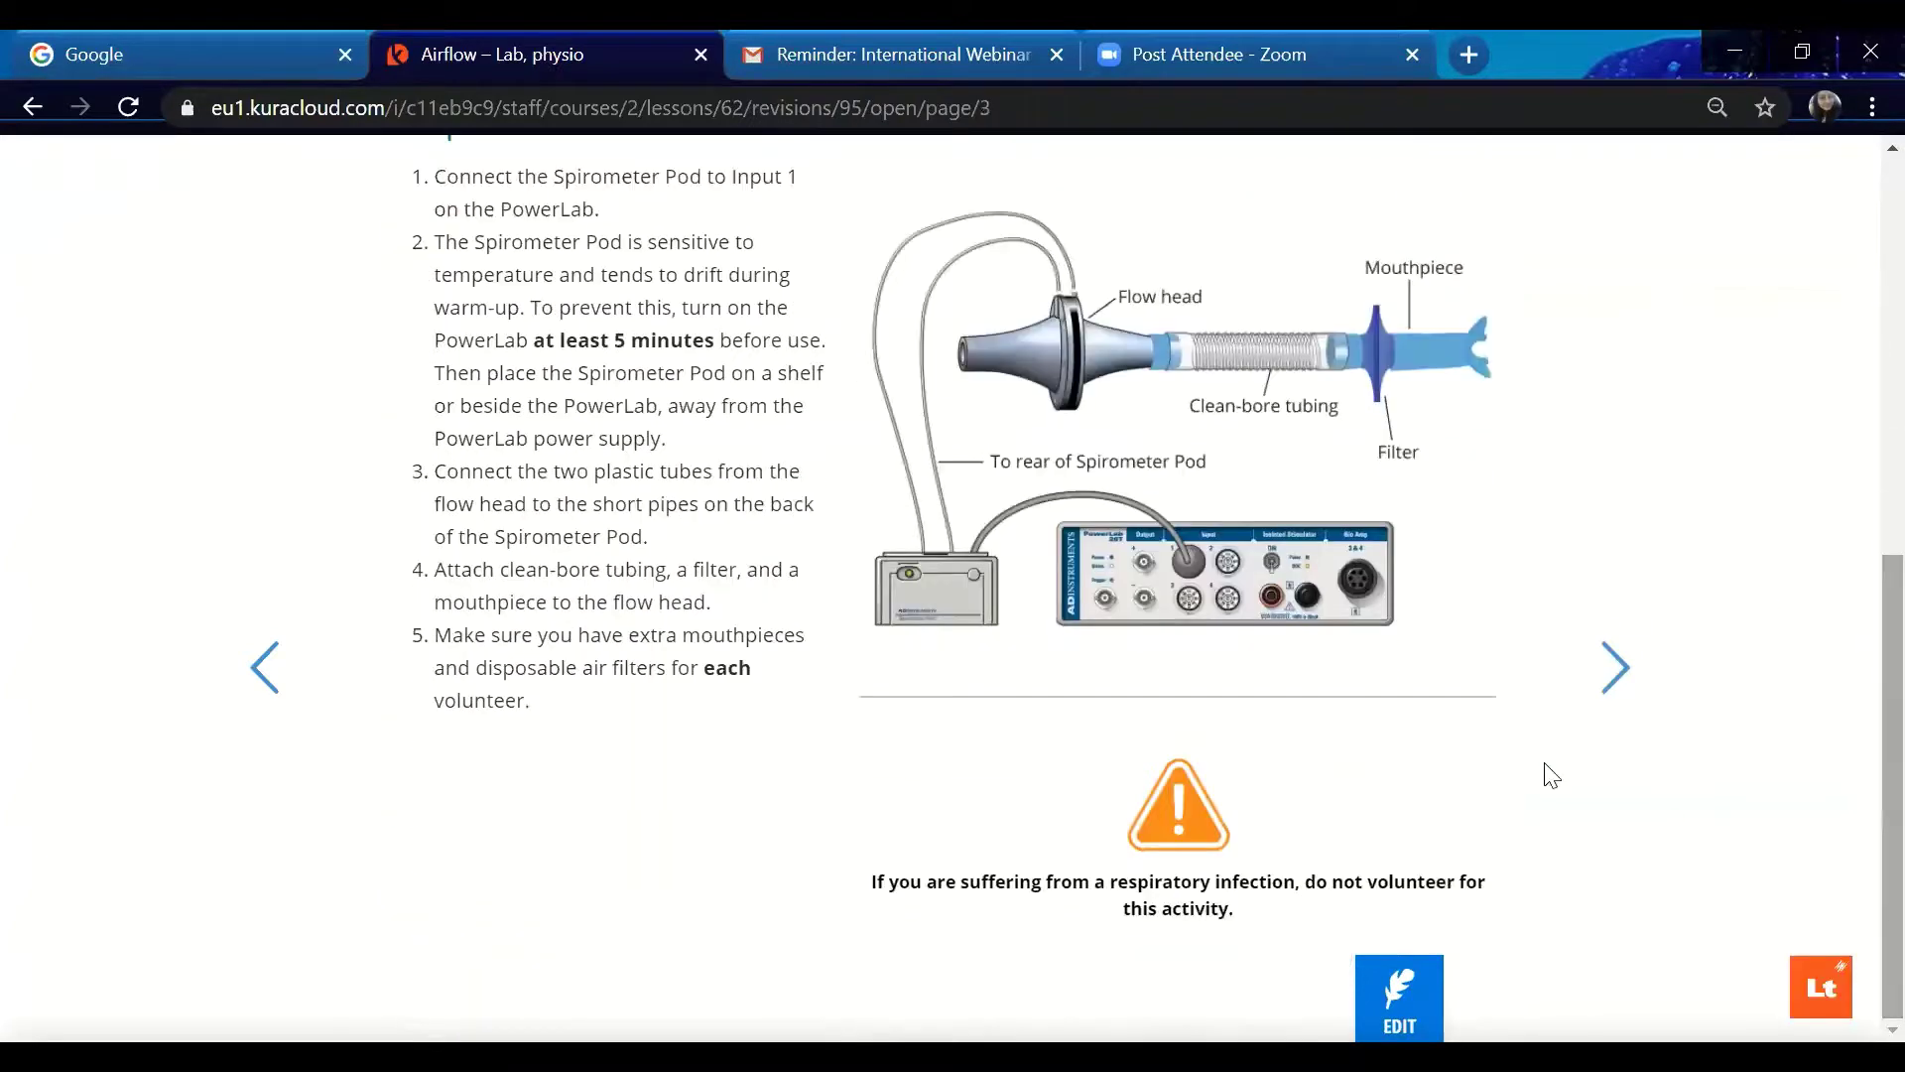
left_click(1613, 667)
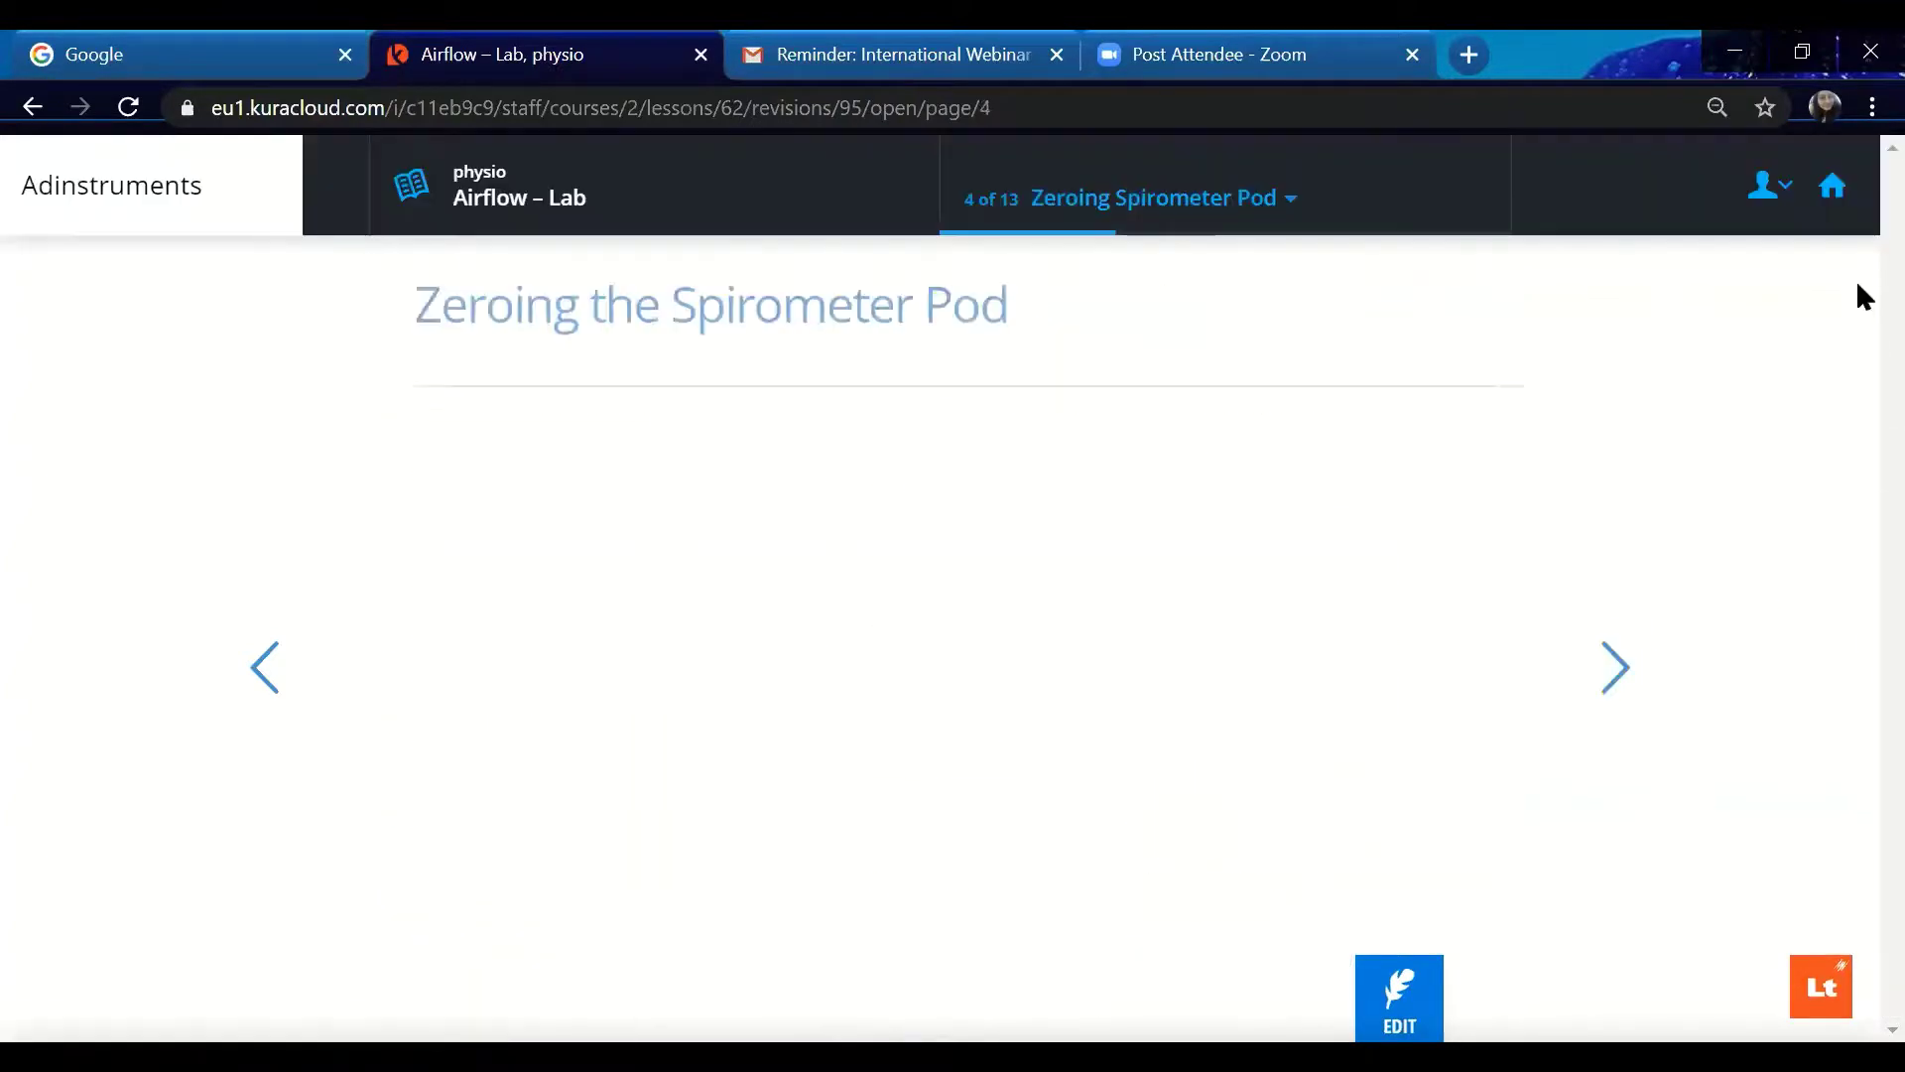
Look through the Zeroing the Spirometer Pod page with its video, procedure and recording panel, and advance to the Volume correction page.
scroll(1864, 266, "down", 5)
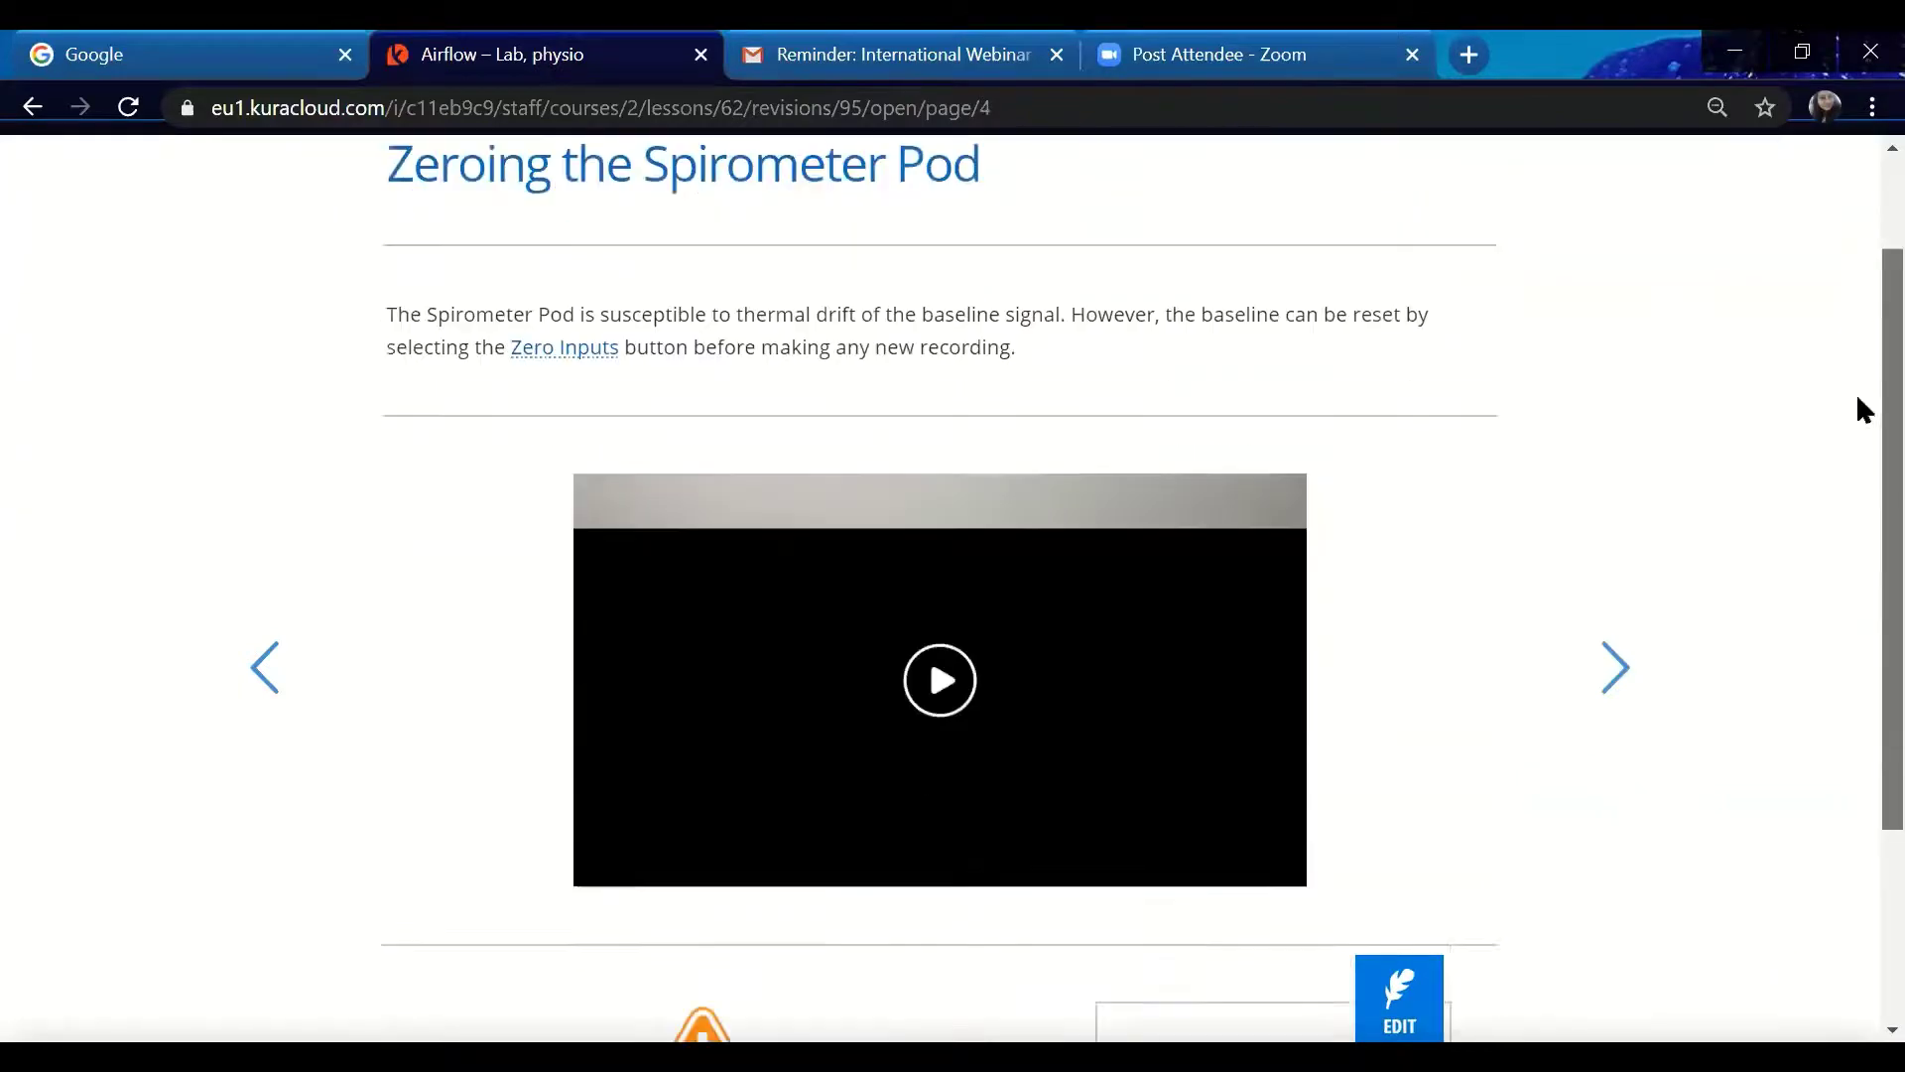
scroll(1855, 699, "down", 3)
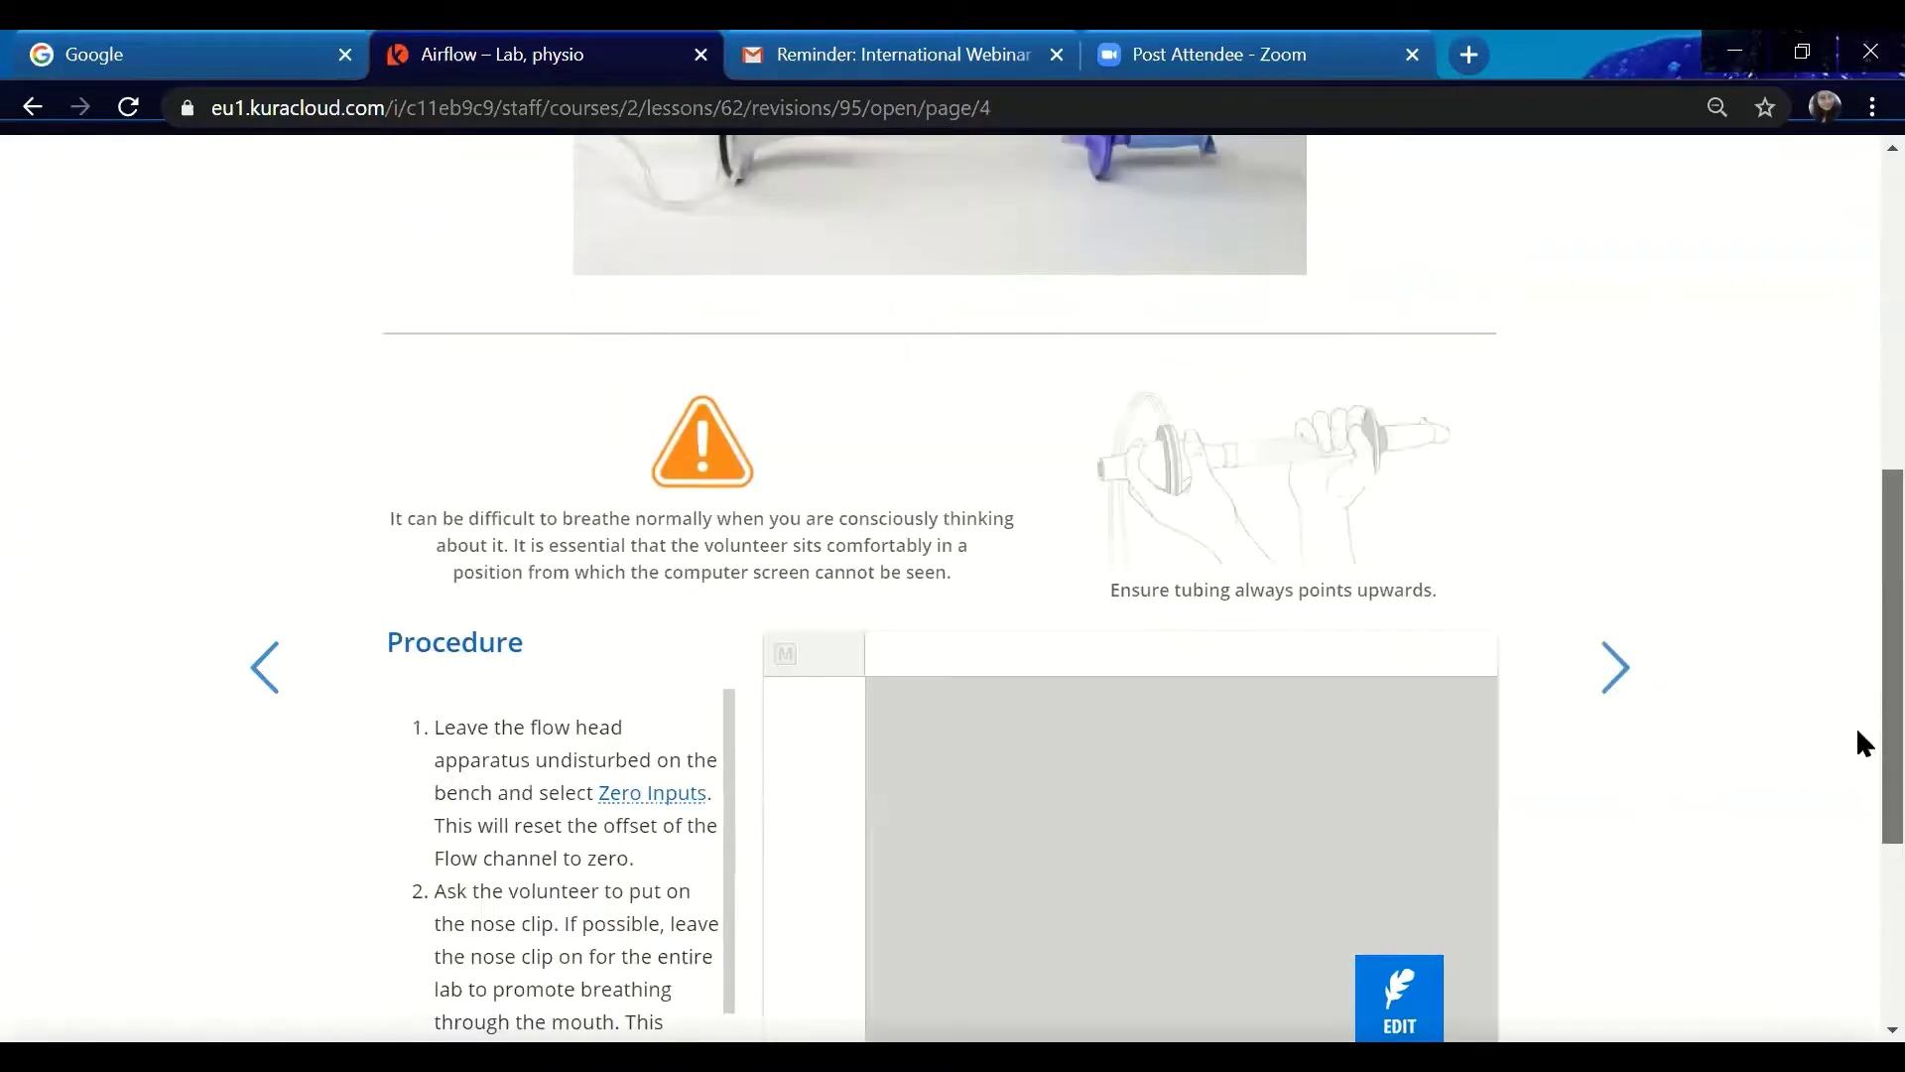
scroll(1855, 710, "down", 1)
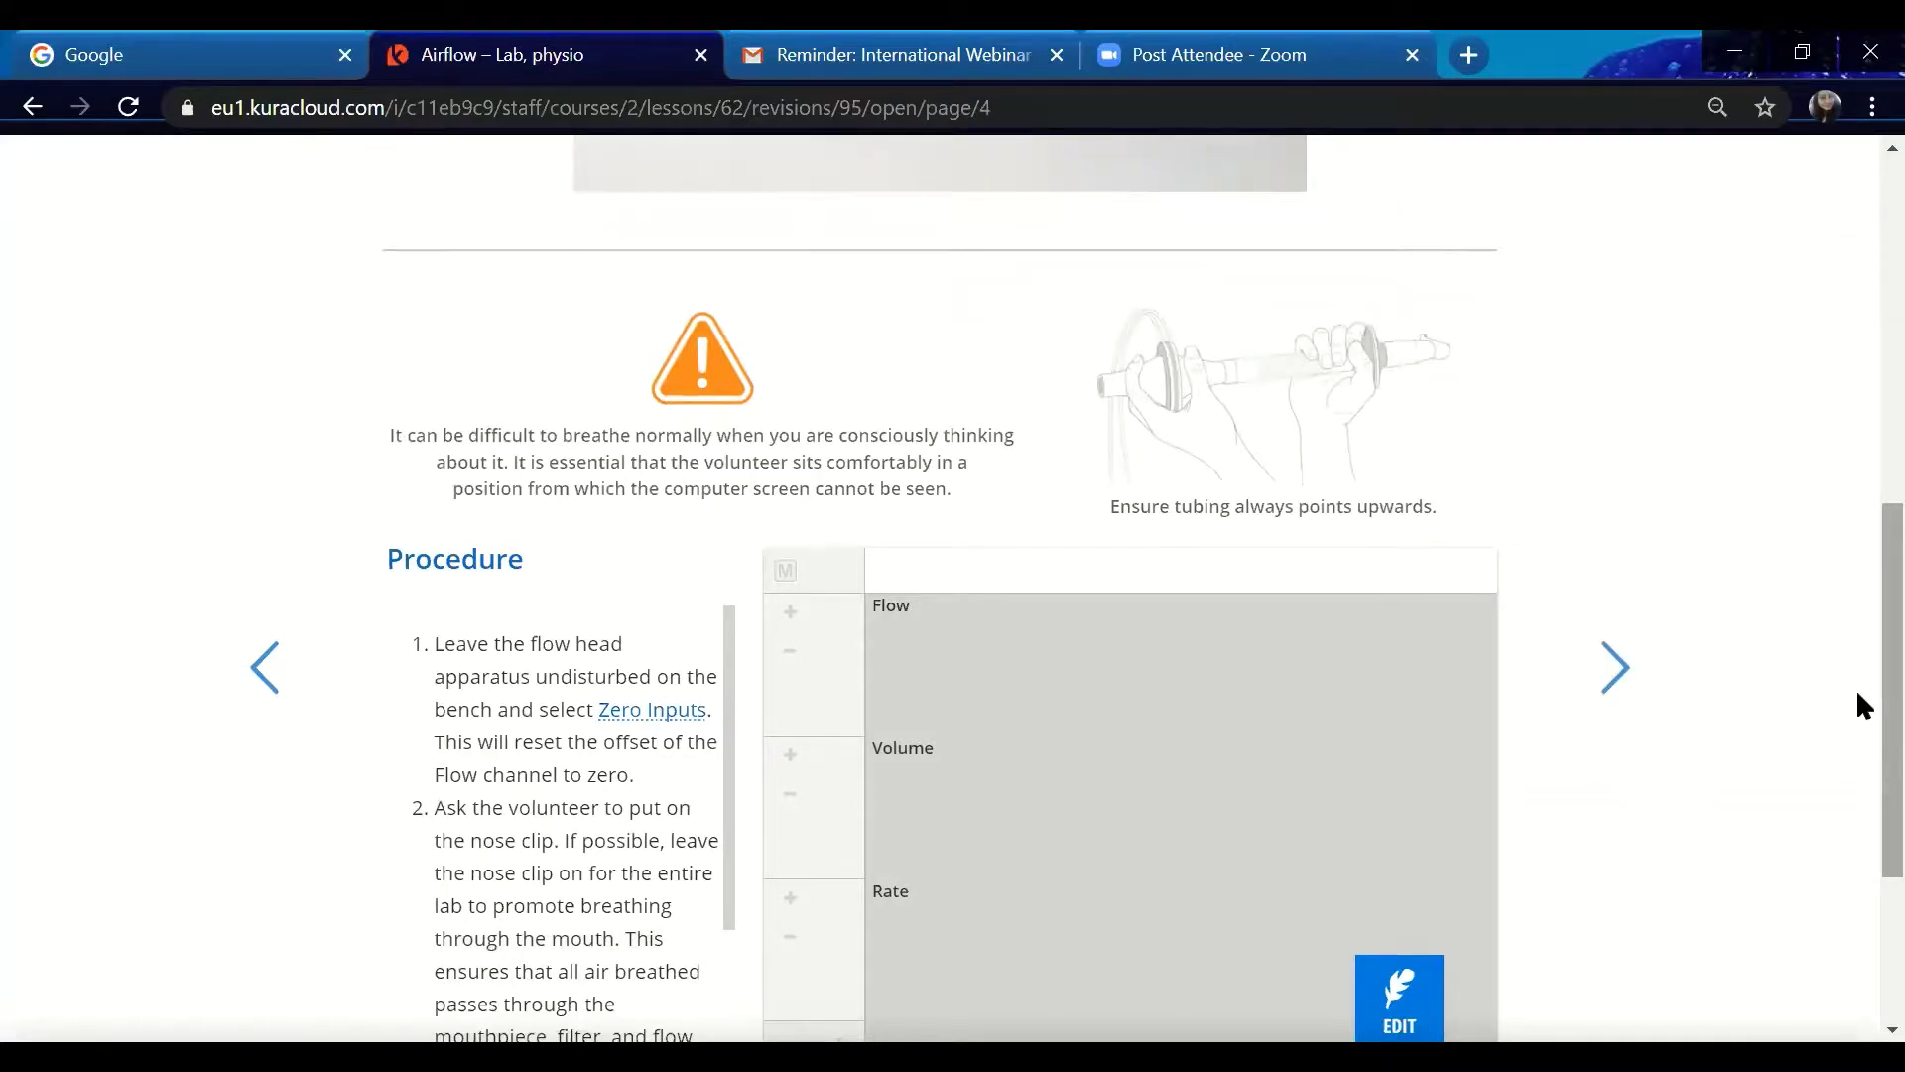
scroll(1856, 806, "down", 3)
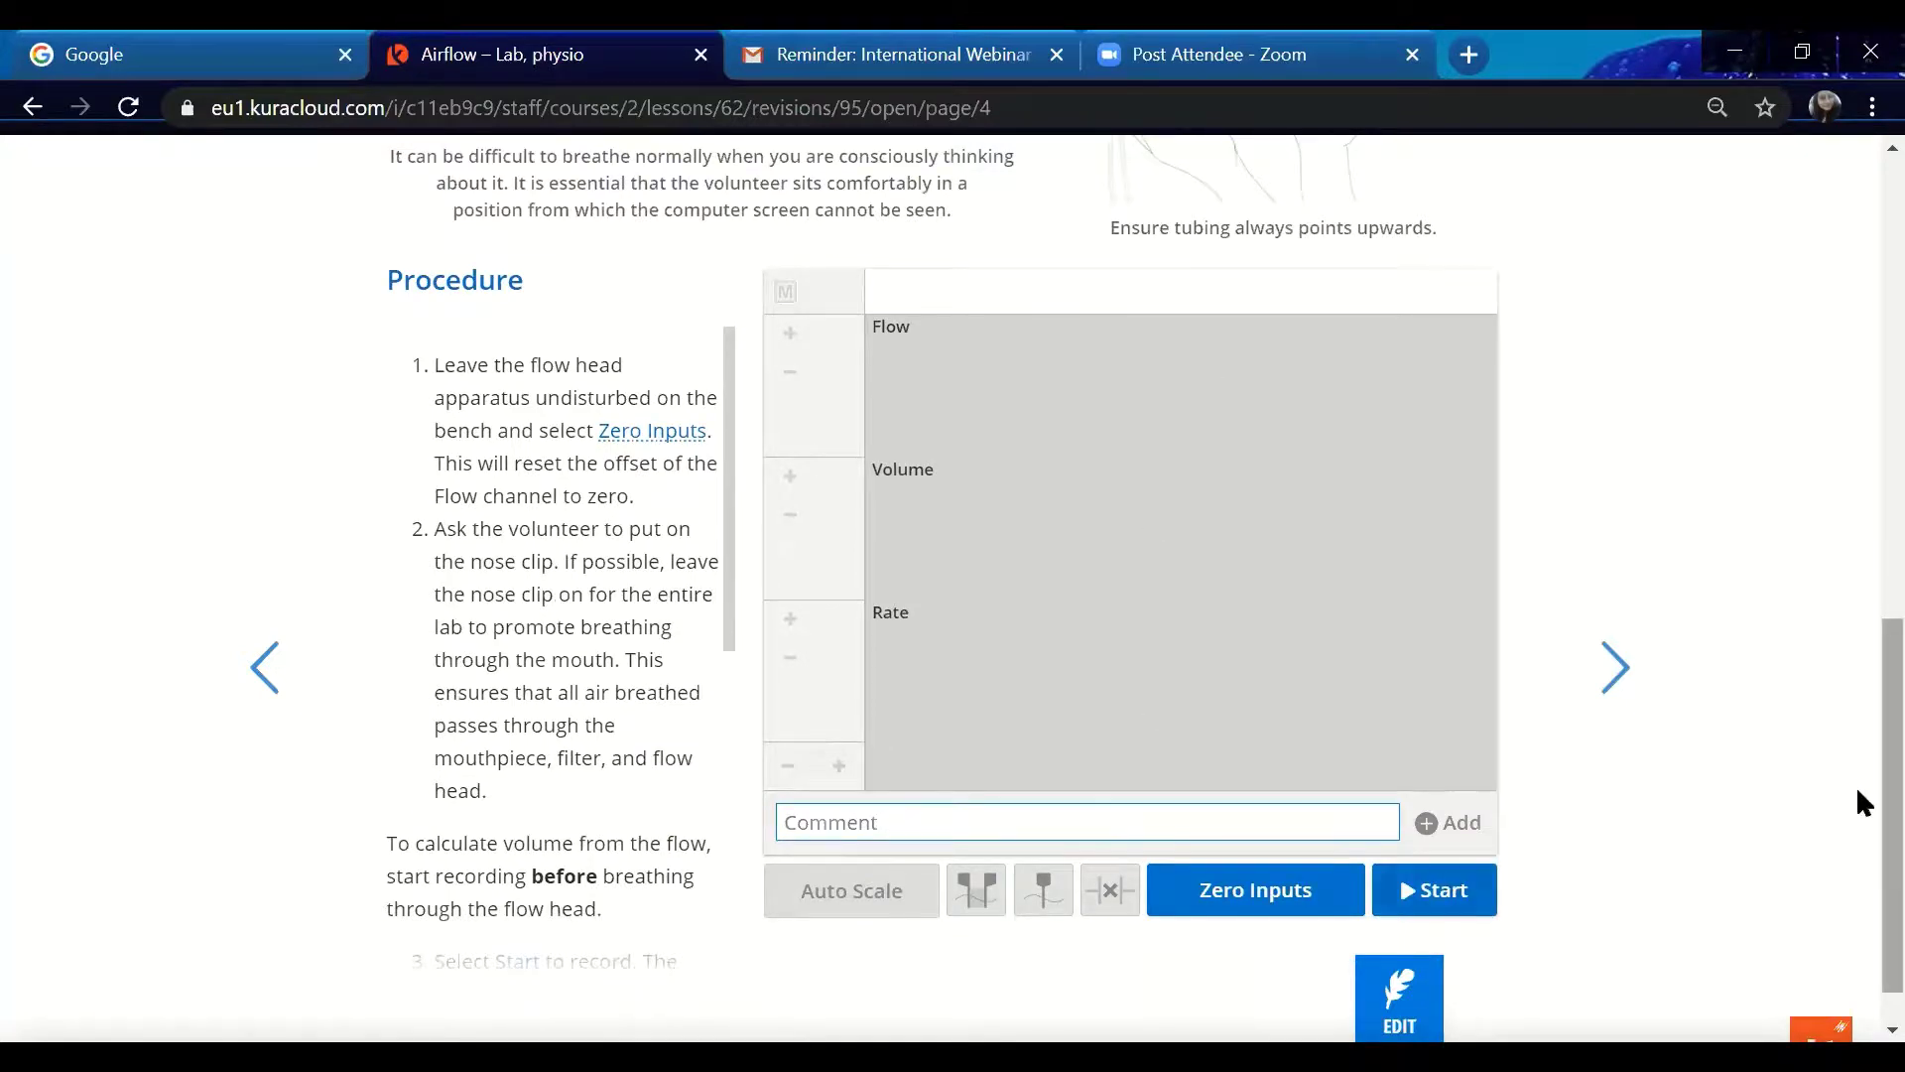
left_click_drag(1856, 800, 1856, 272)
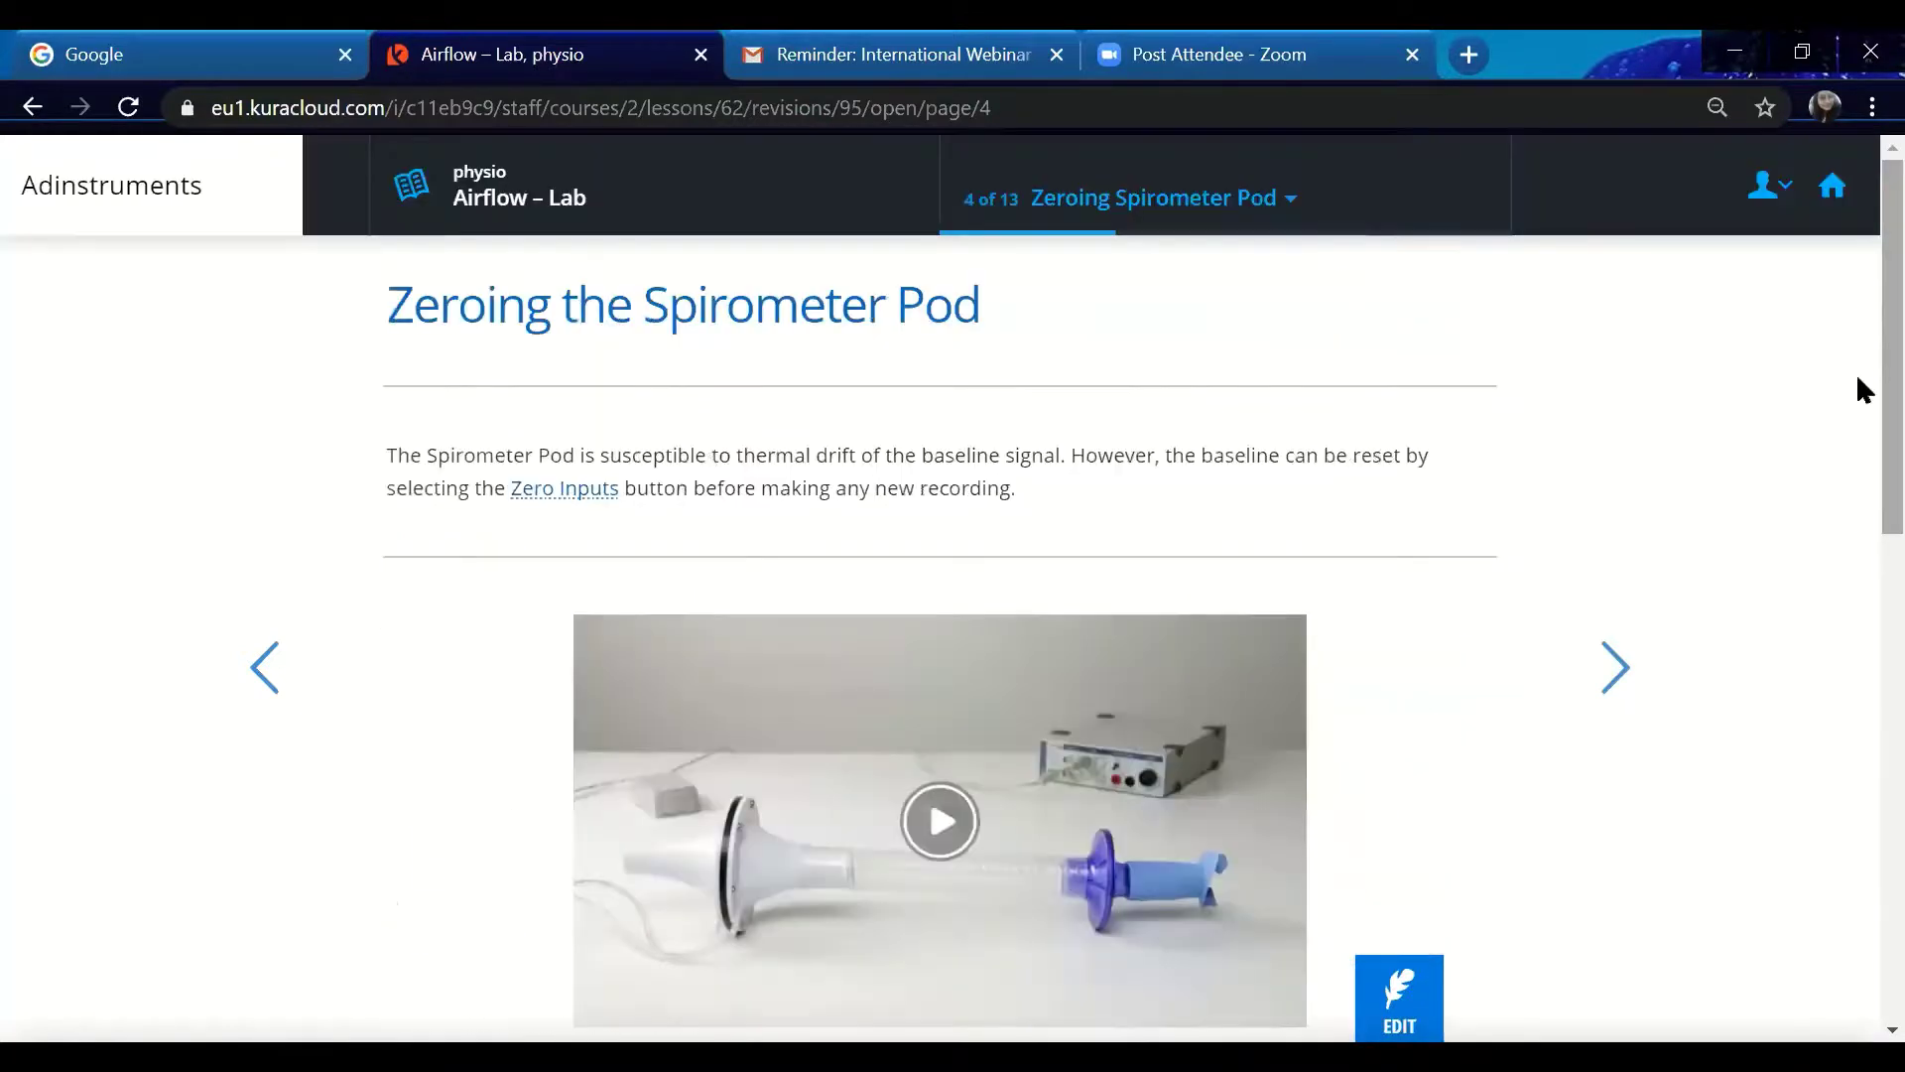
scroll(1859, 447, "down", 10)
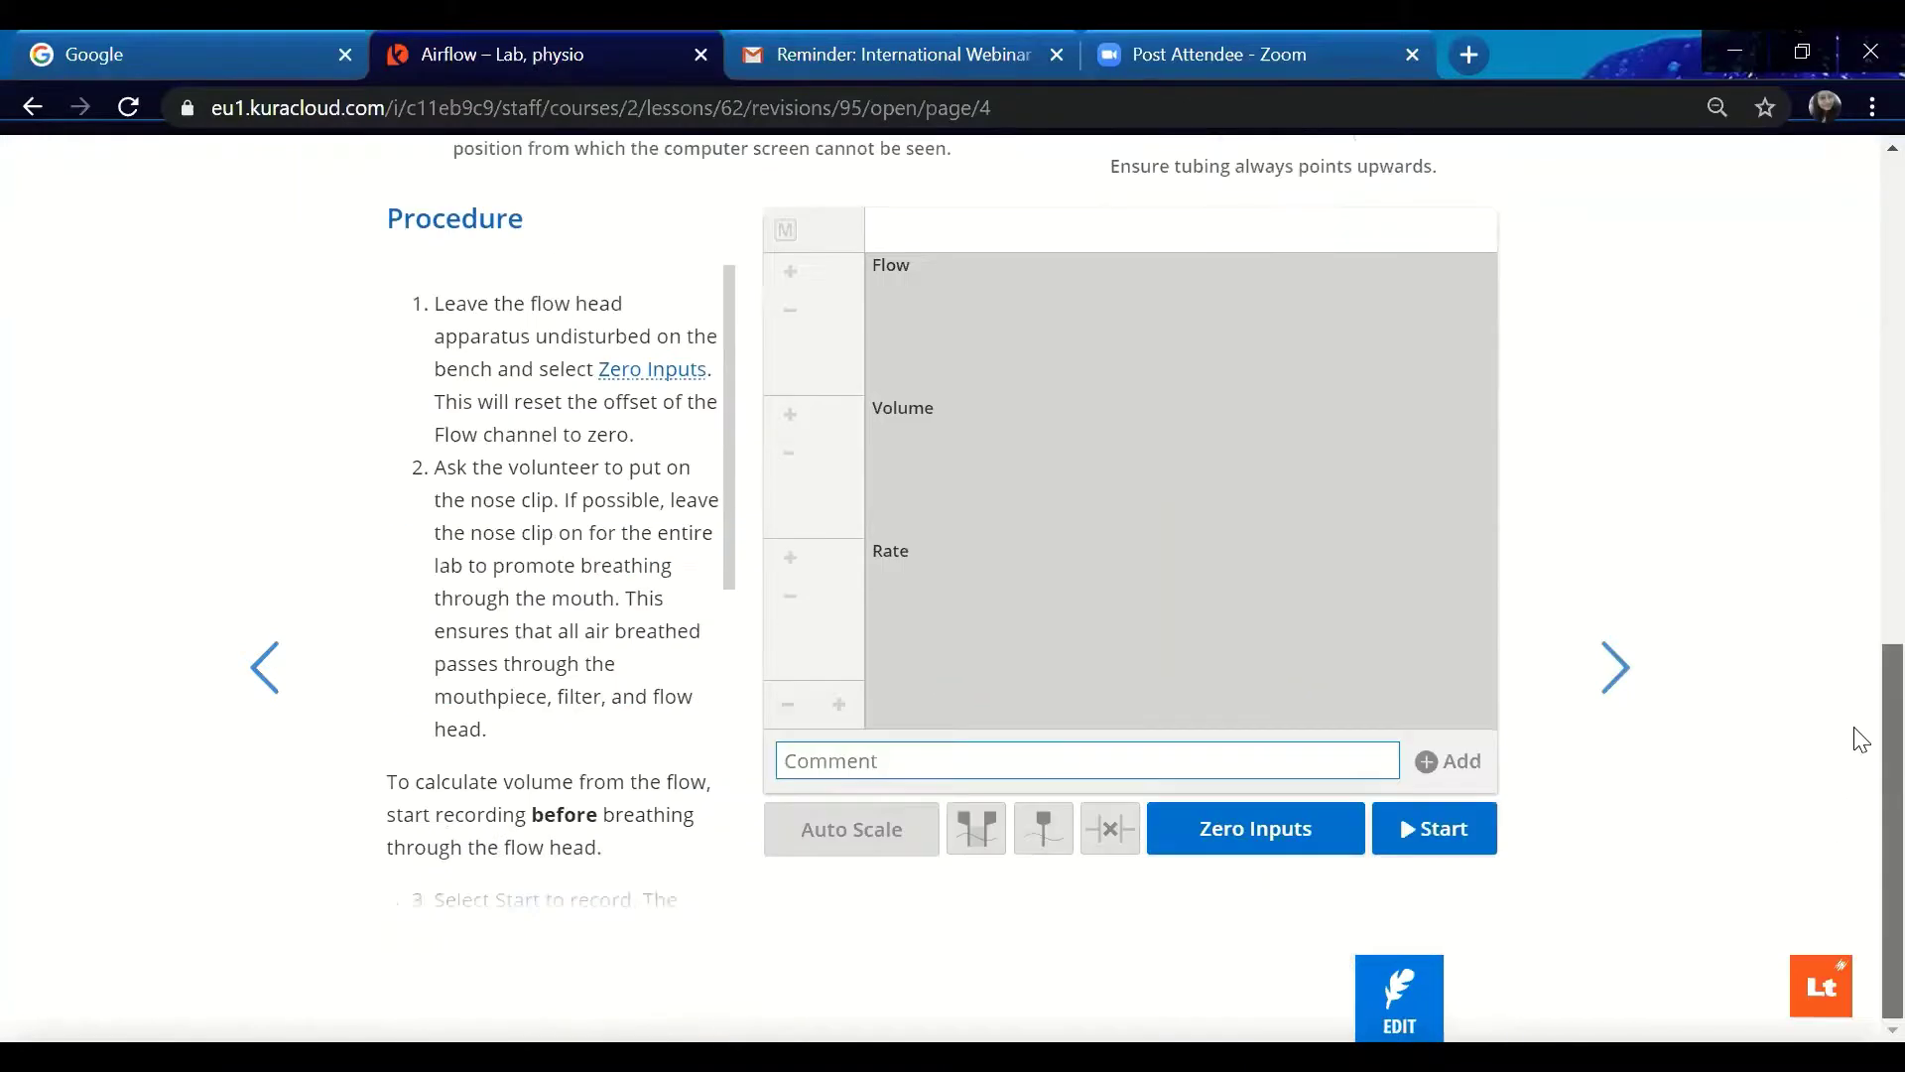
scroll(1861, 742, "up", 3)
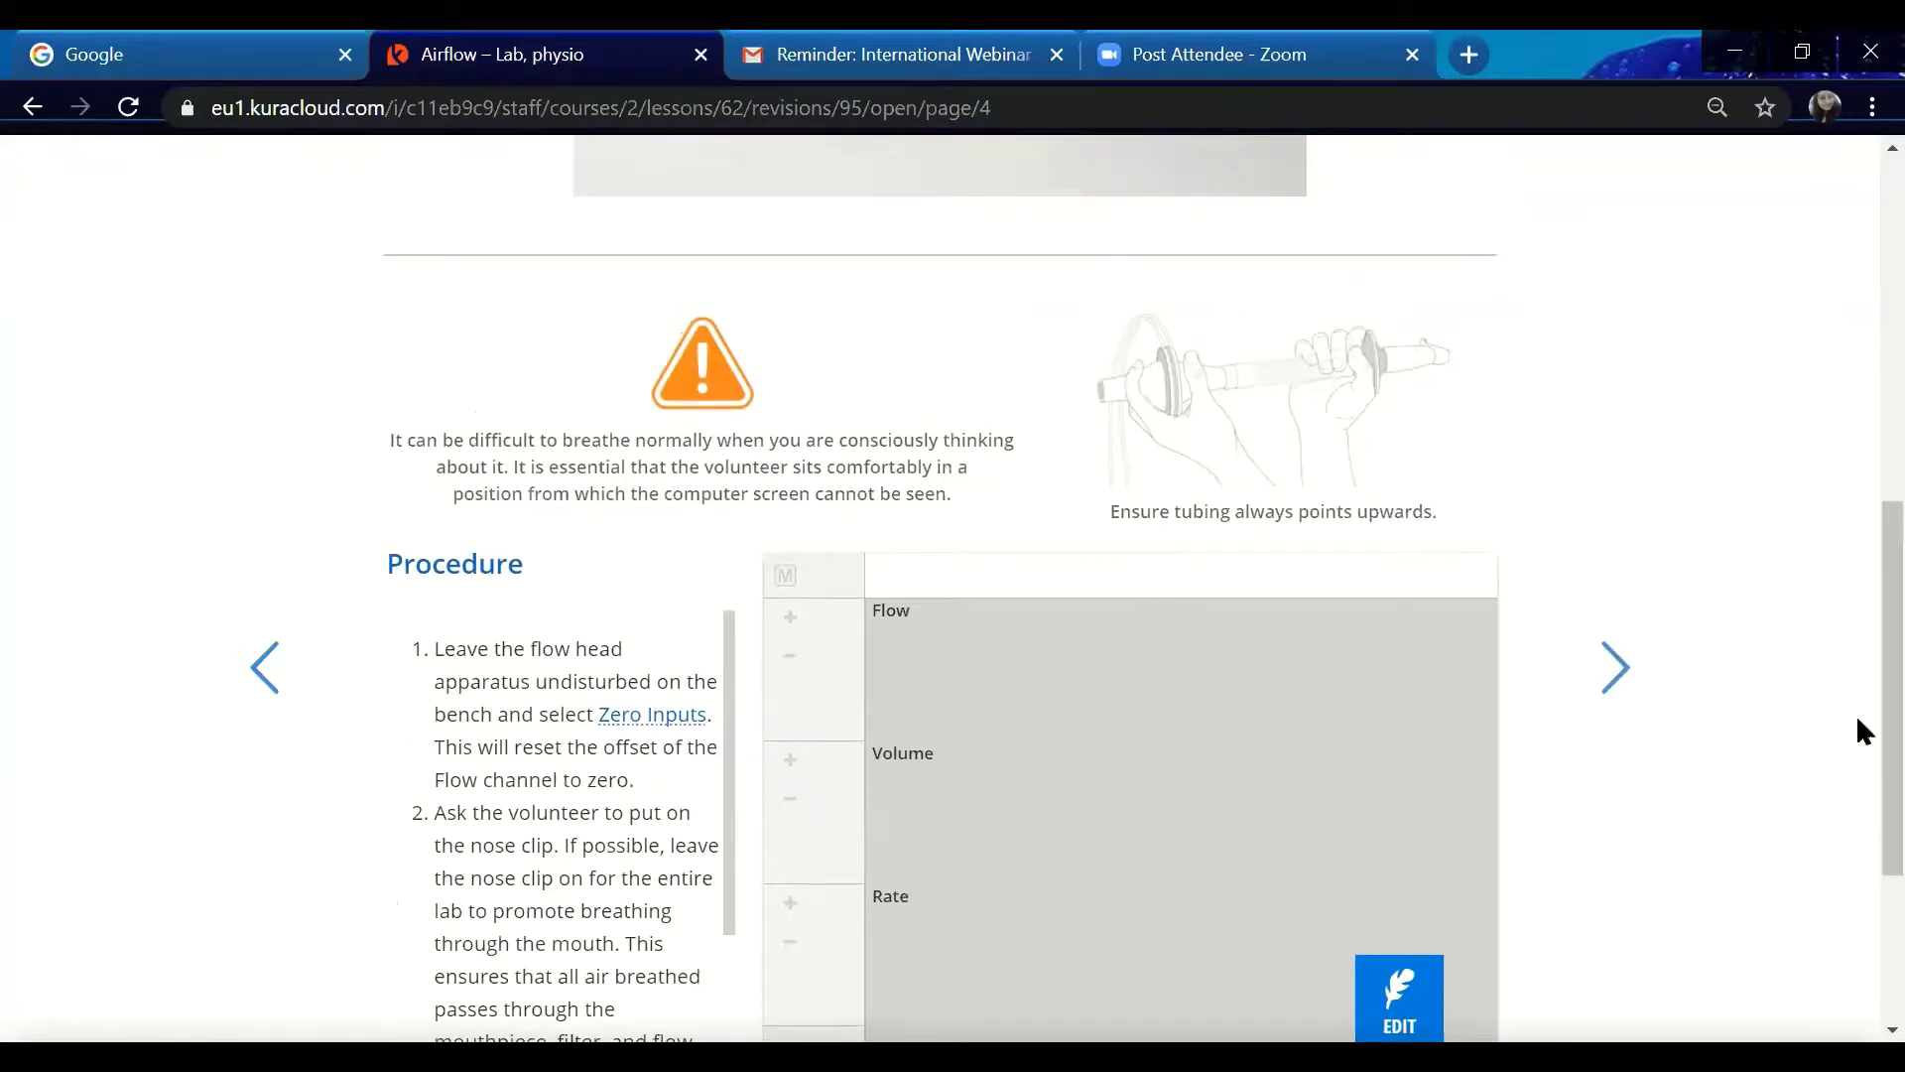
scroll(1856, 746, "down", 1)
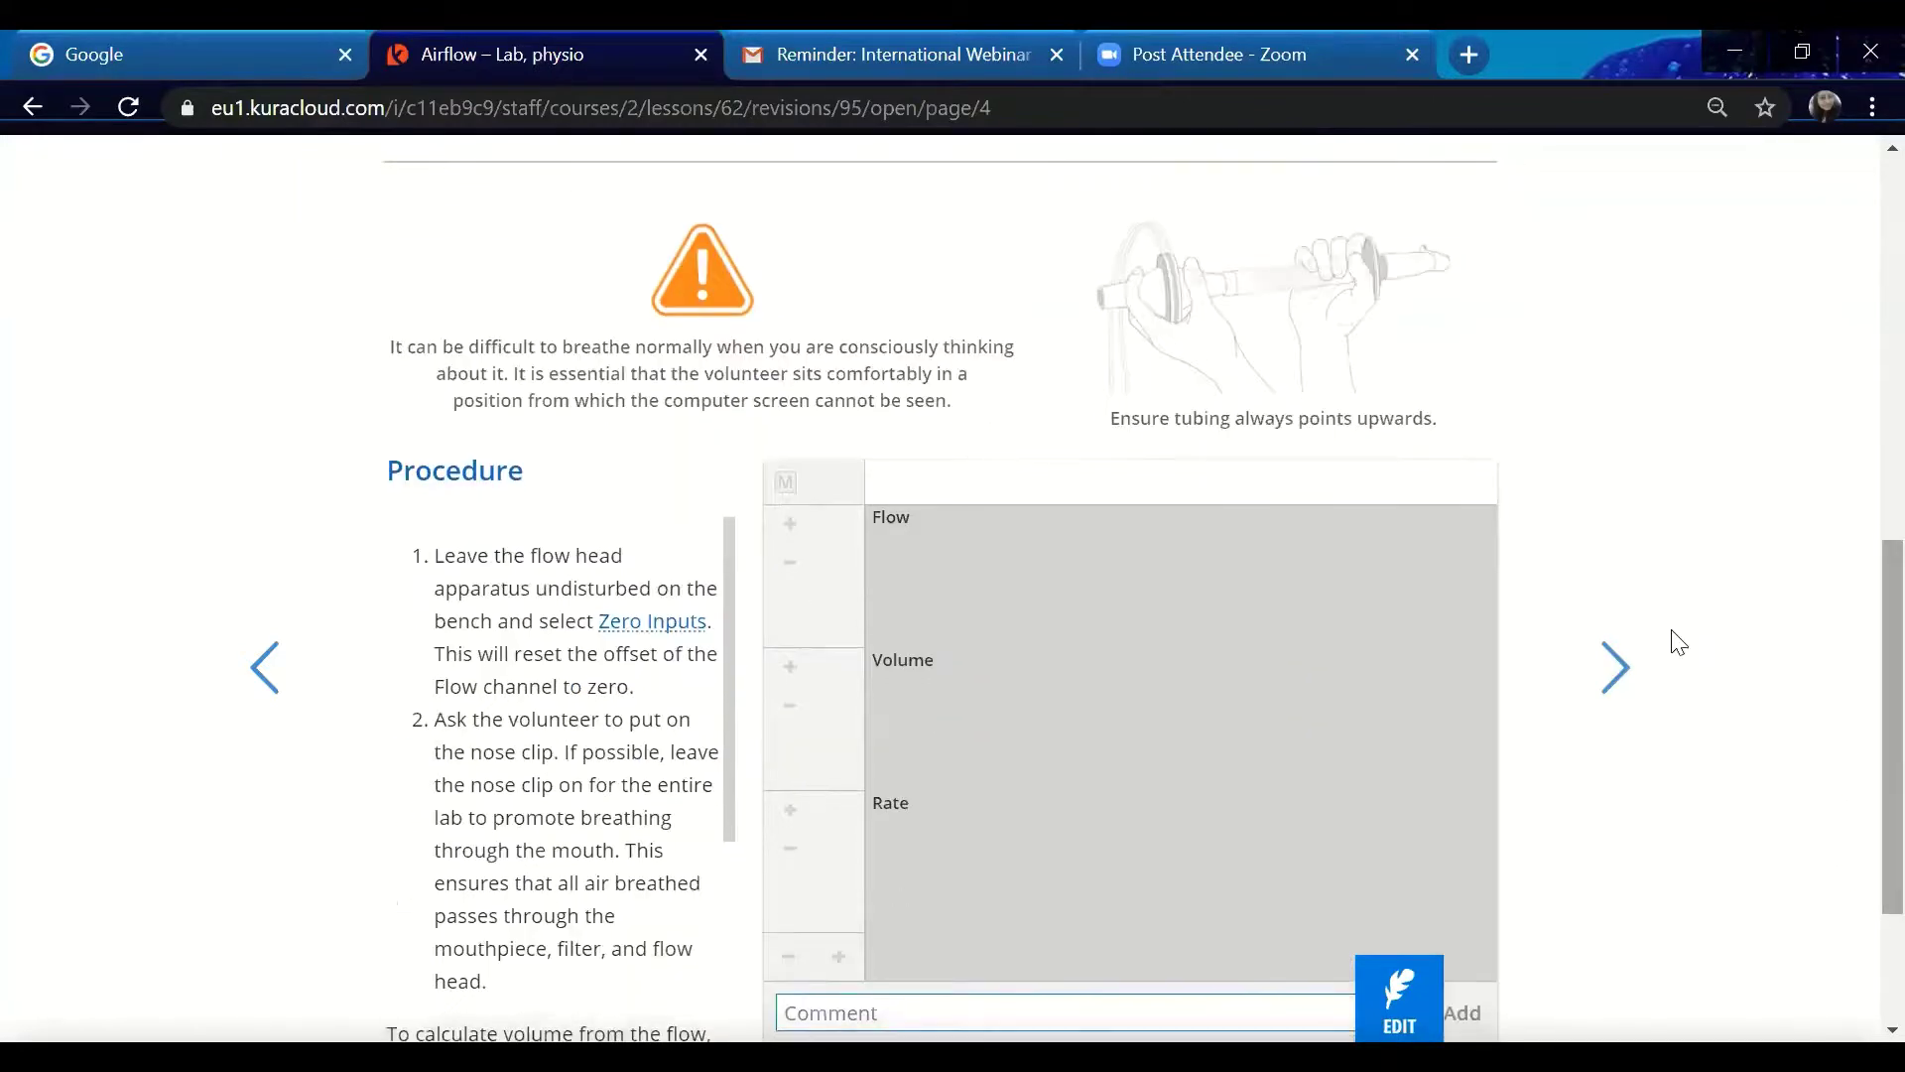
left_click(1614, 669)
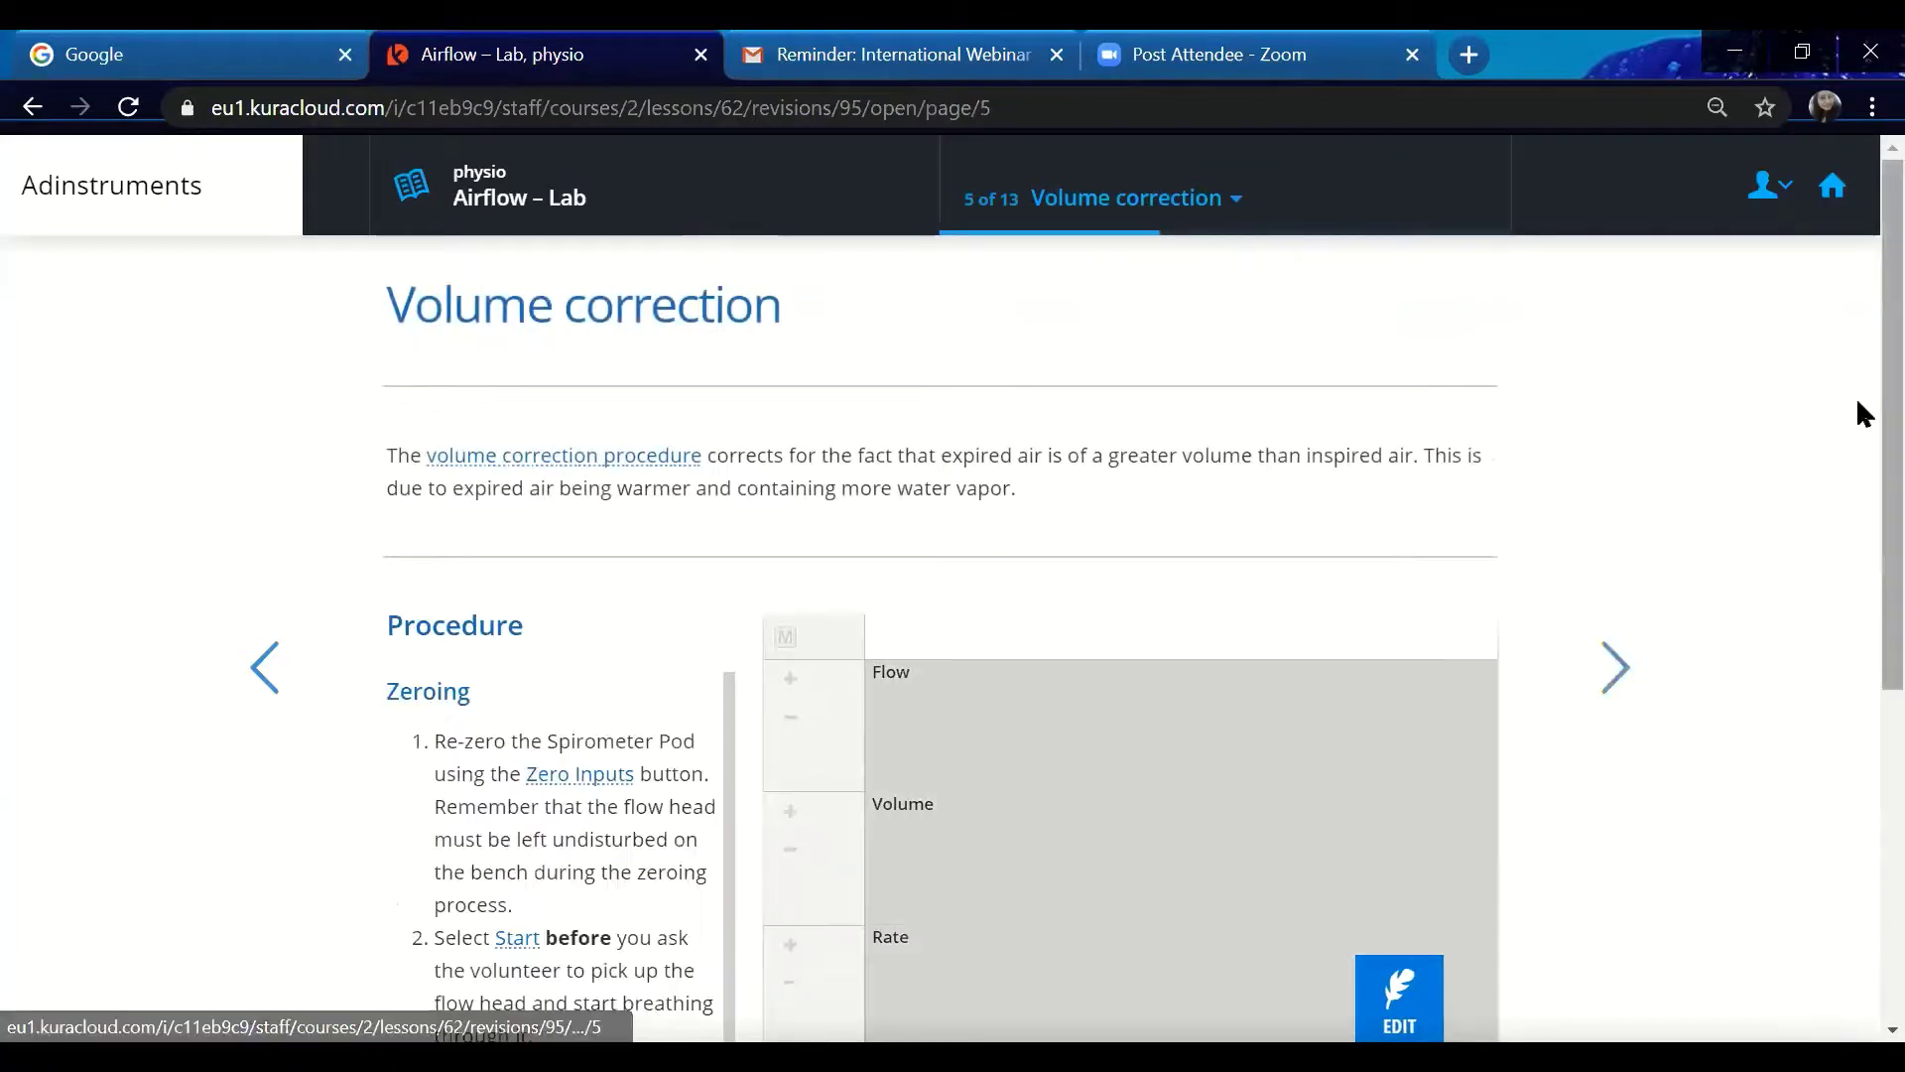
Examine the Volume correction page's procedure, example Flow, Volume and Rate traces, and spirometry calibration panel.
scroll(1856, 414, "down", 5)
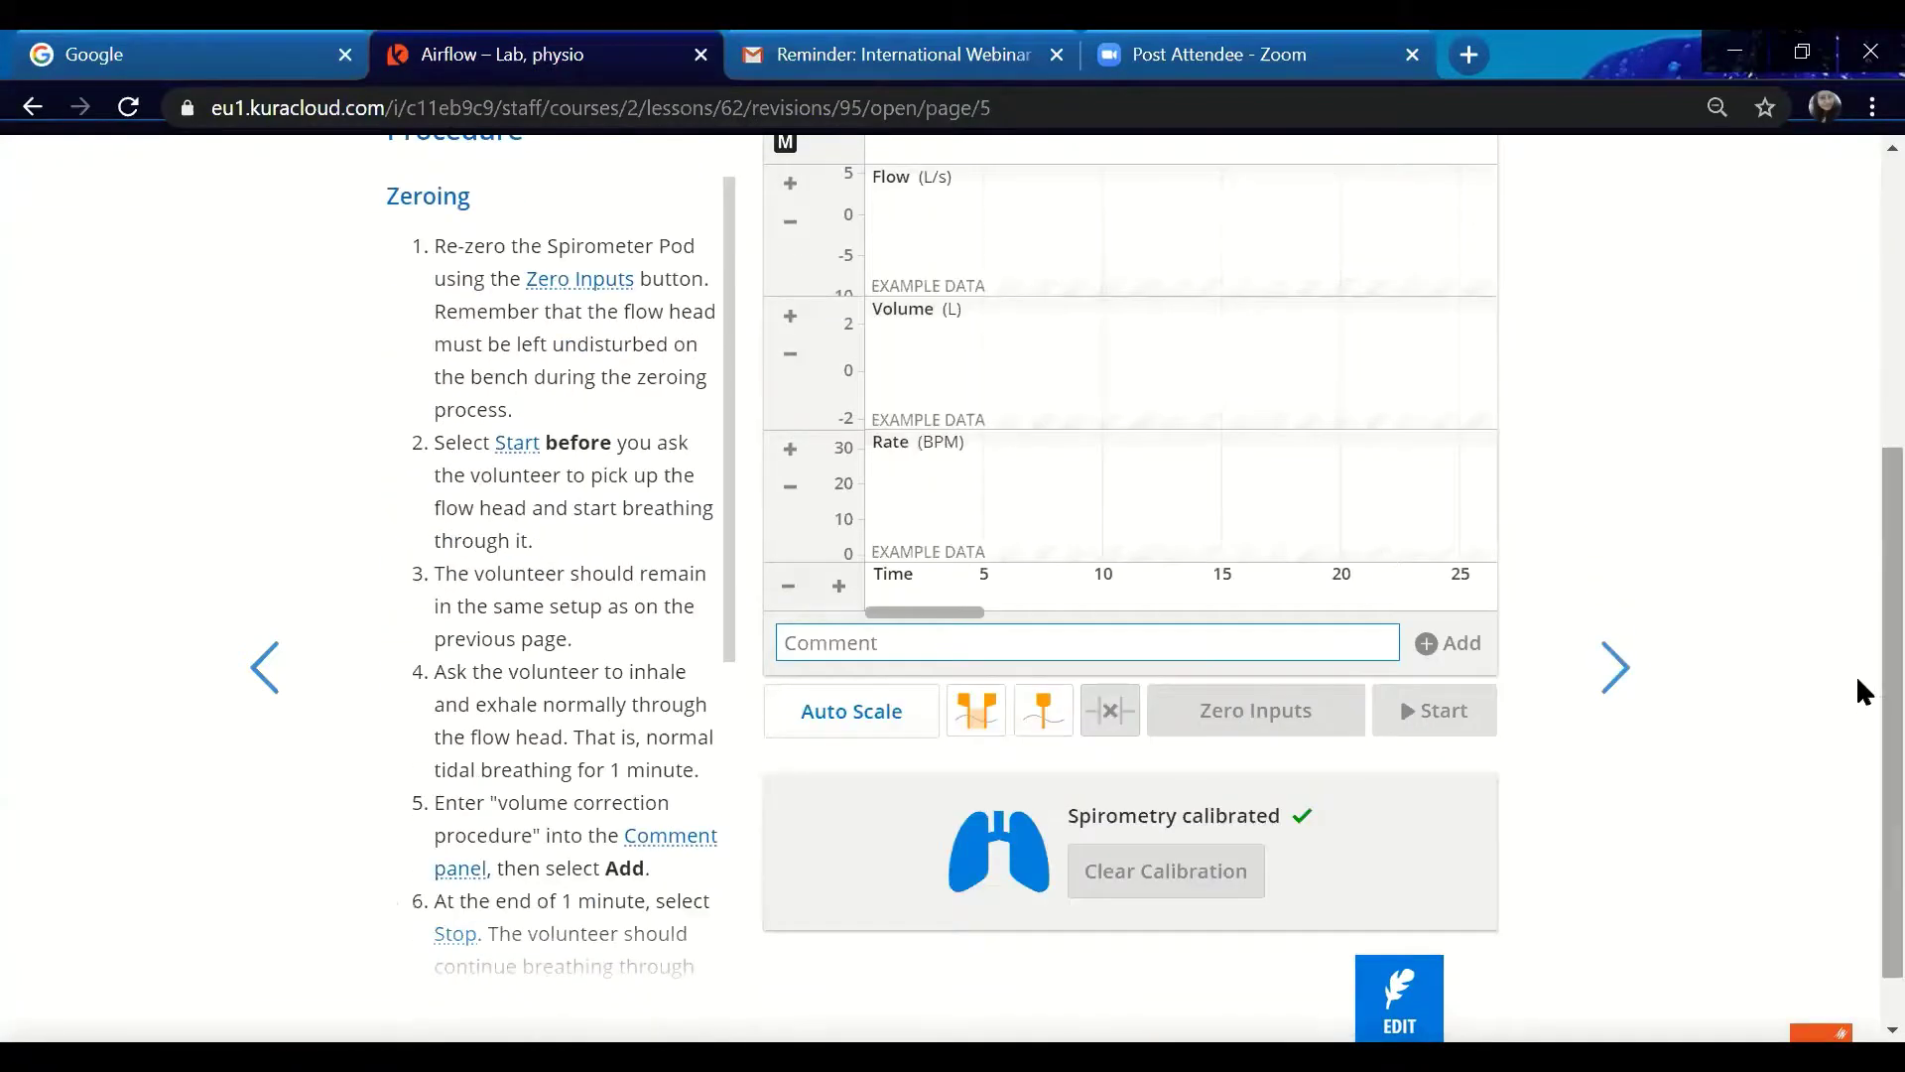
scroll(1858, 497, "up", 3)
scroll(1858, 442, "up", 1)
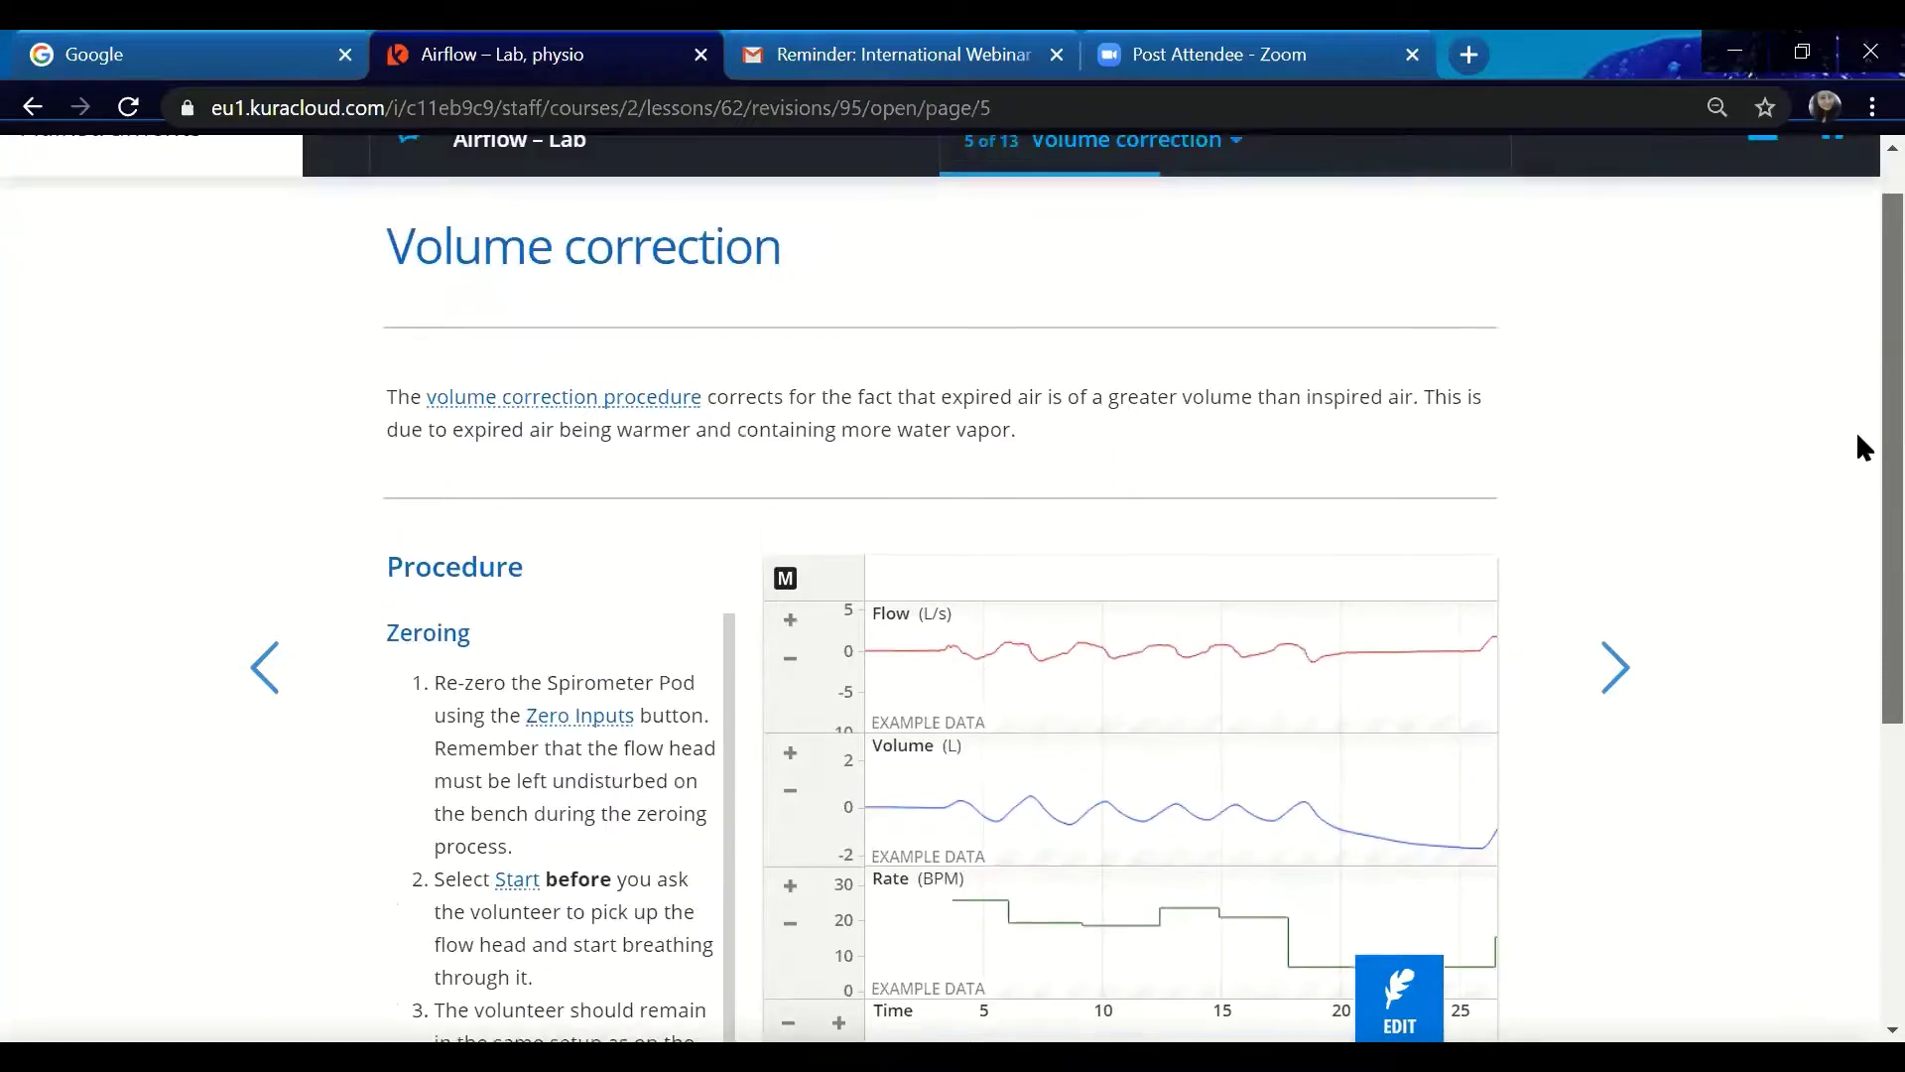
scroll(1859, 582, "down", 2)
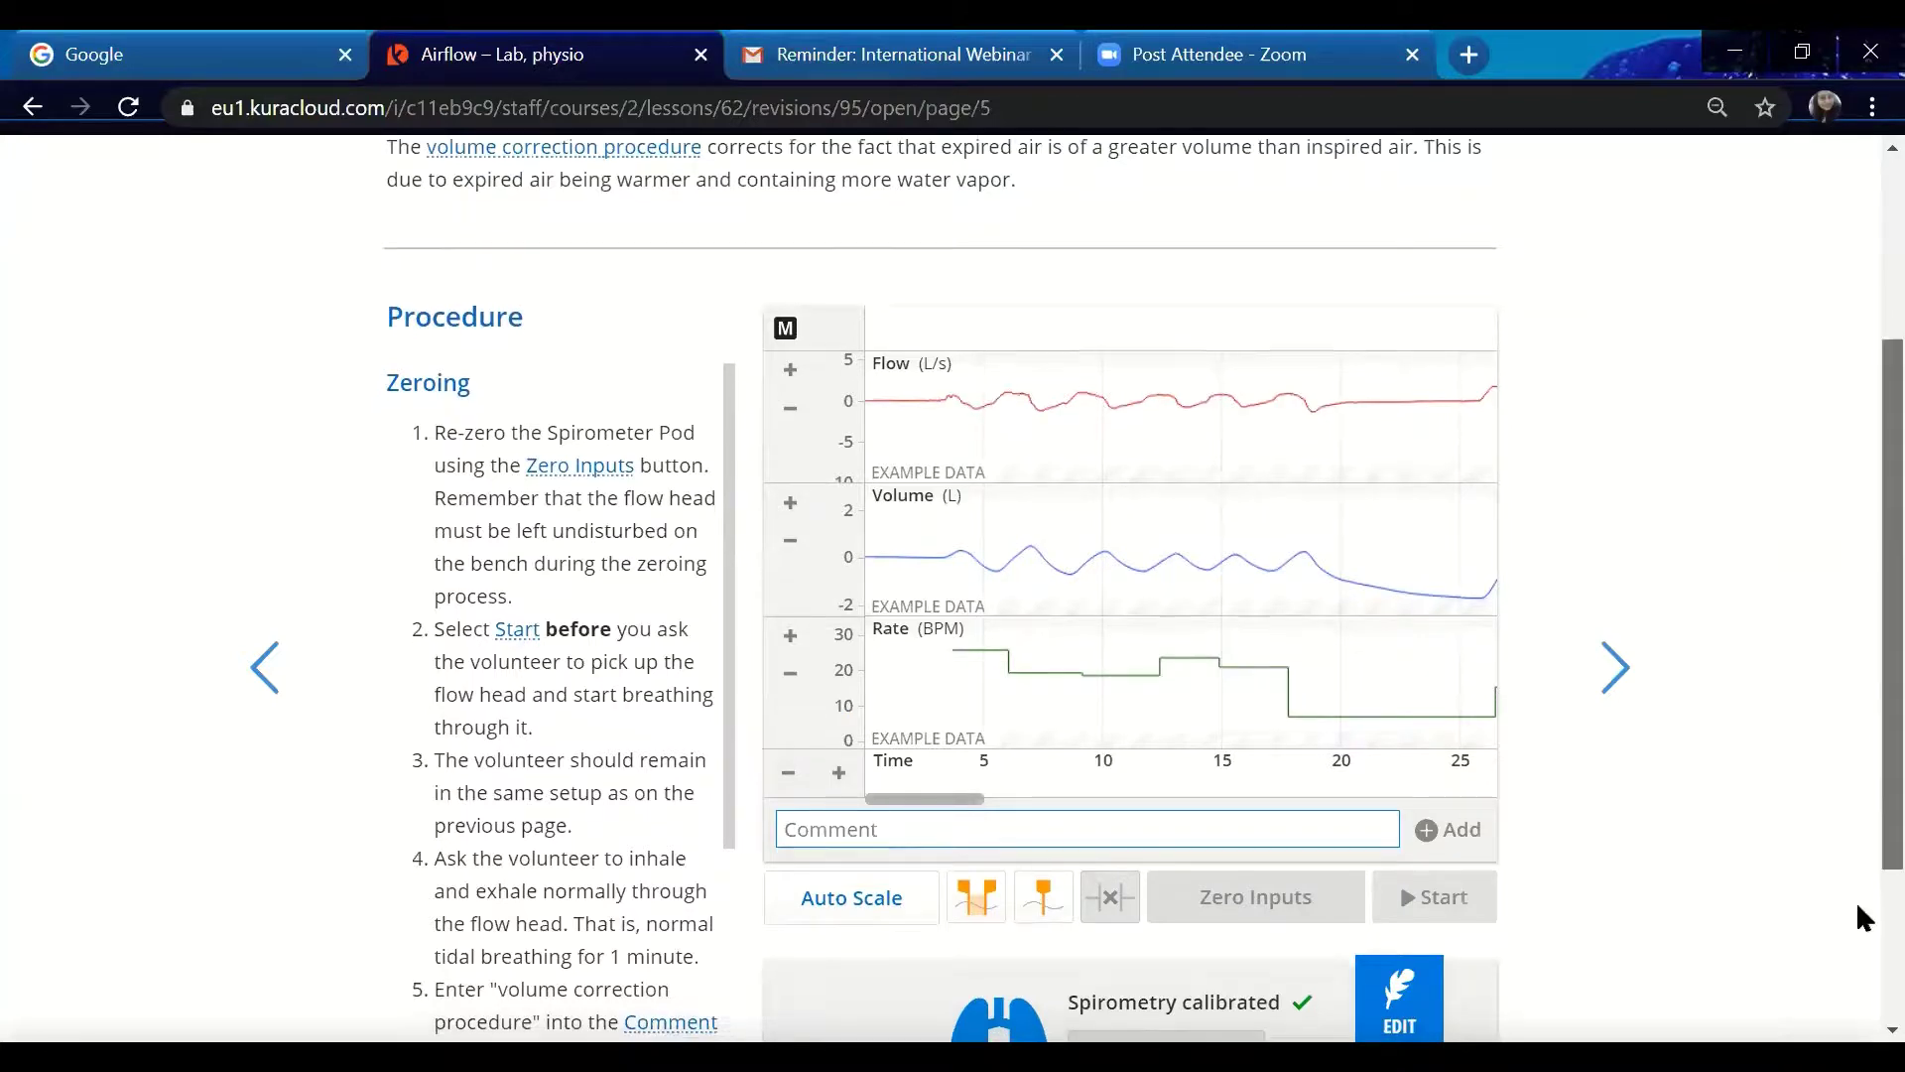
scroll(1861, 616, "down", 2)
scroll(1859, 447, "up", 5)
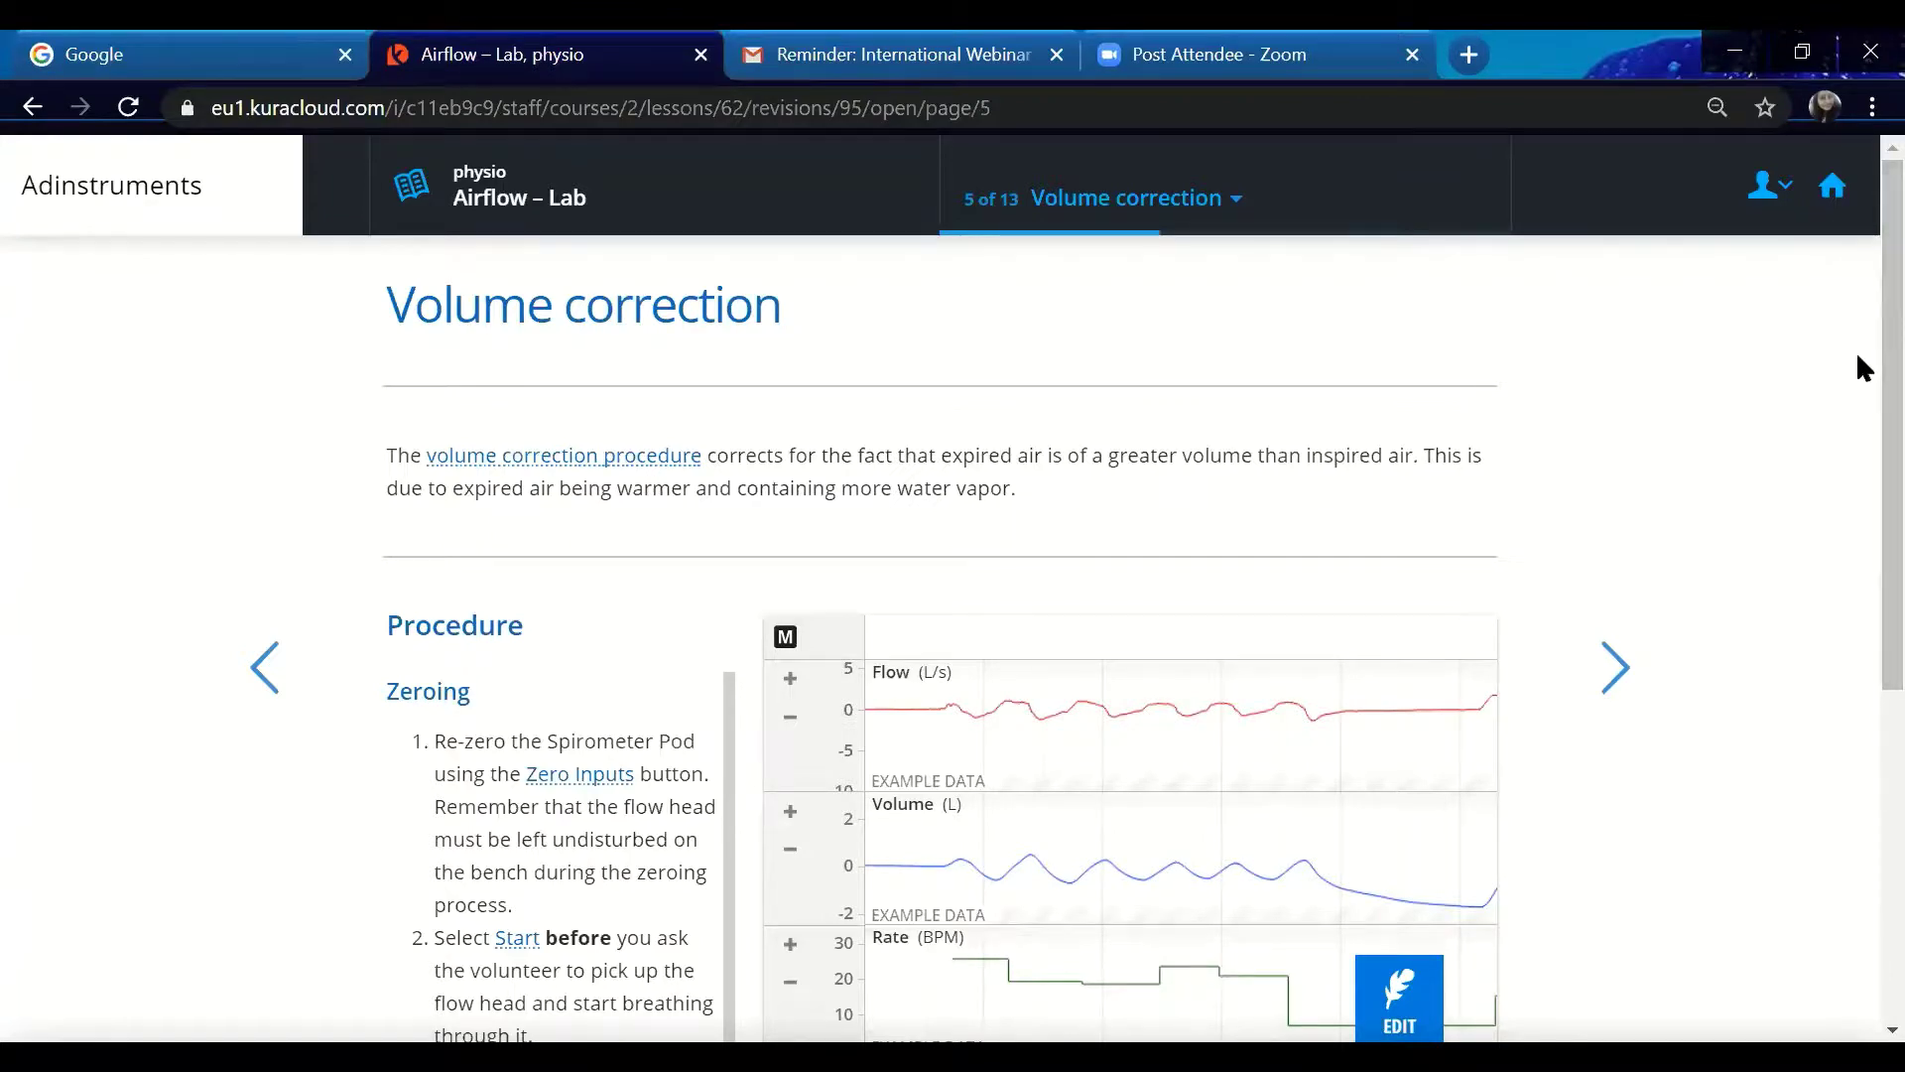
scroll(1863, 400, "down", 5)
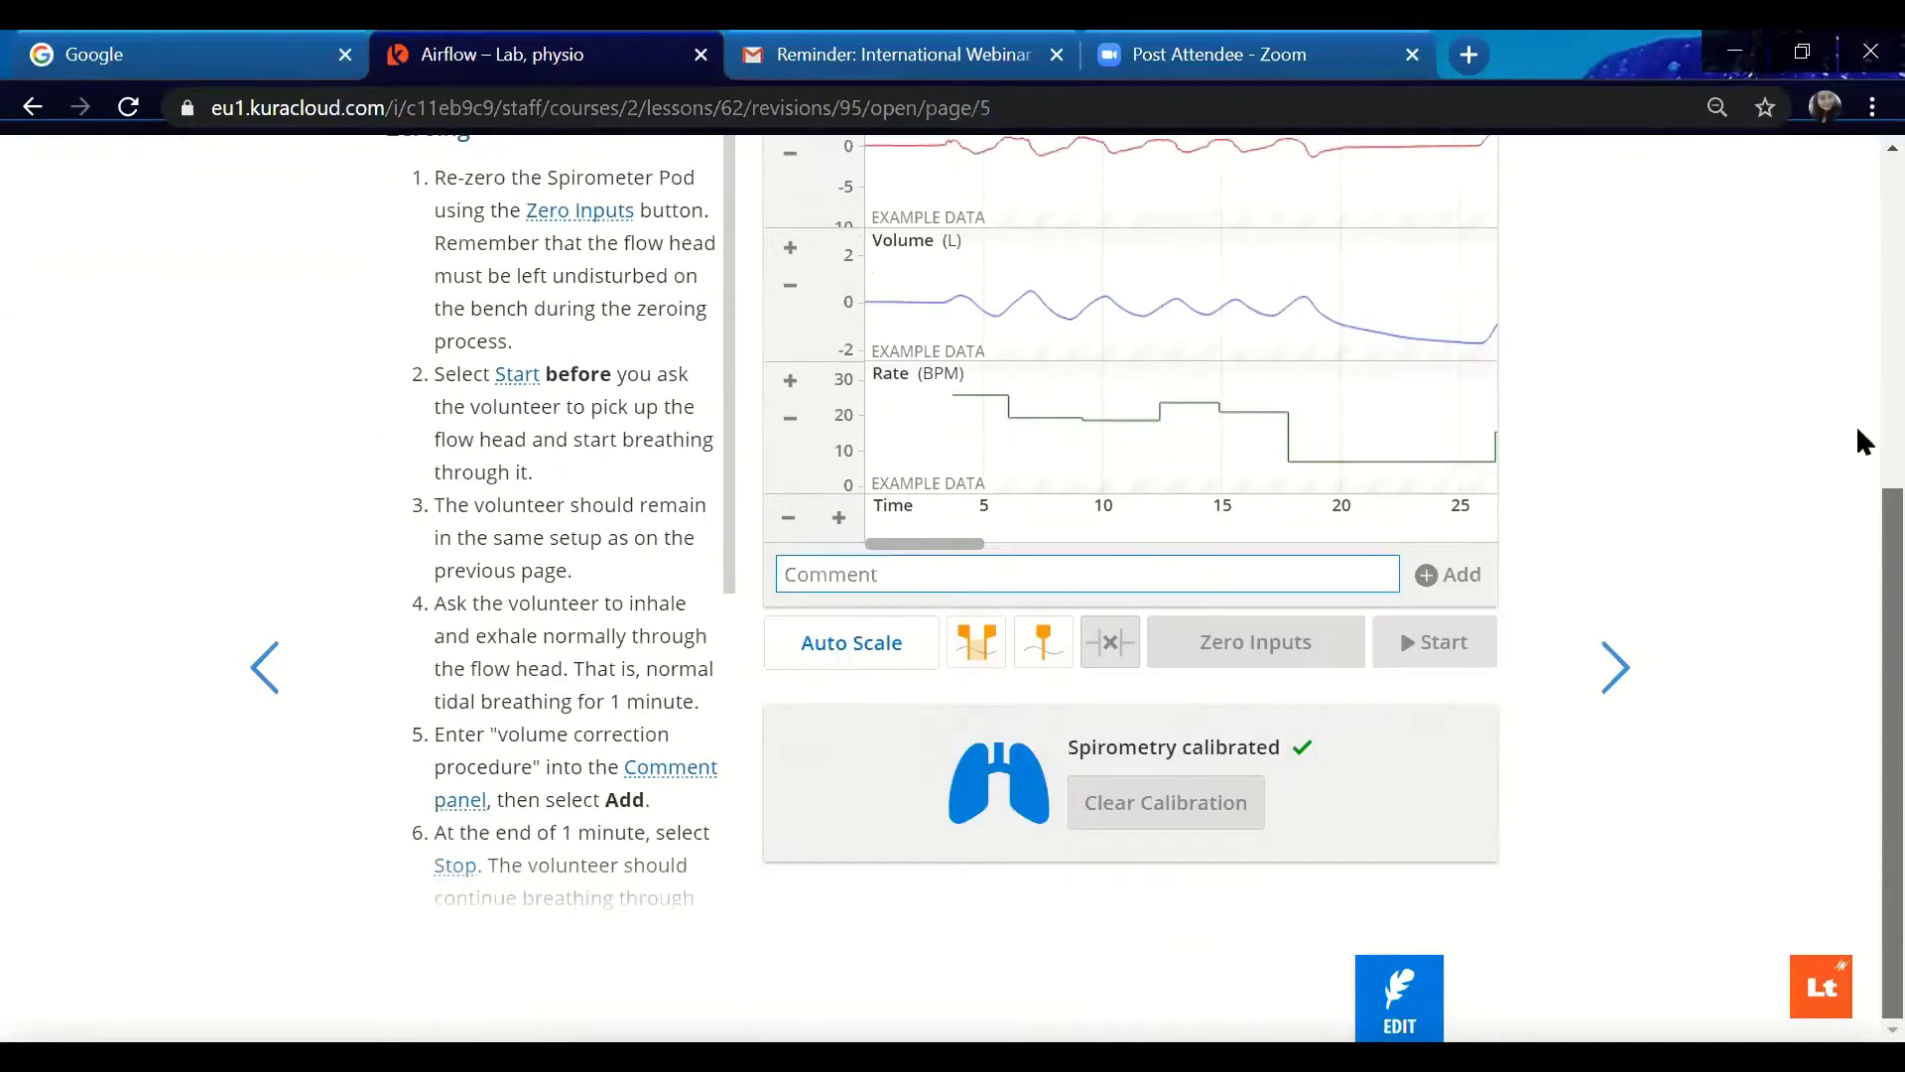
scroll(1860, 497, "up", 5)
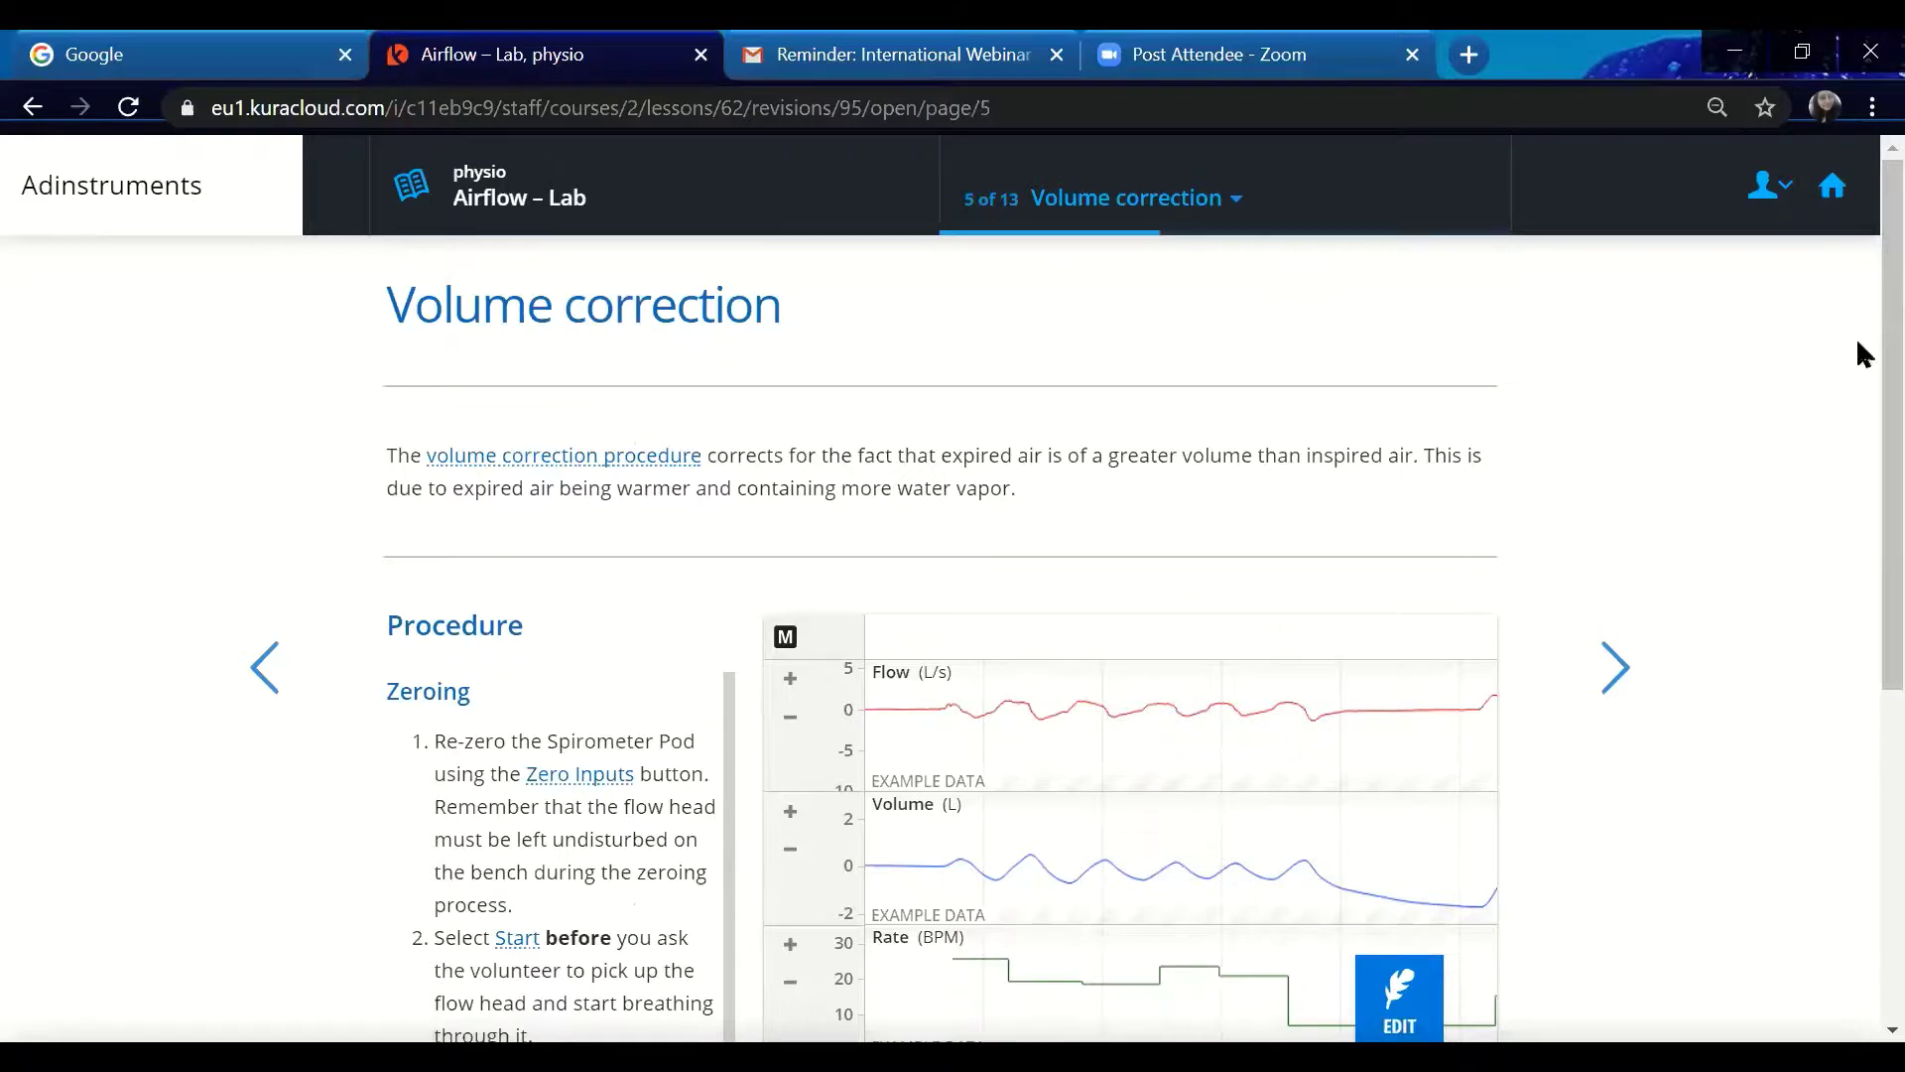
scroll(1856, 695, "down", 4)
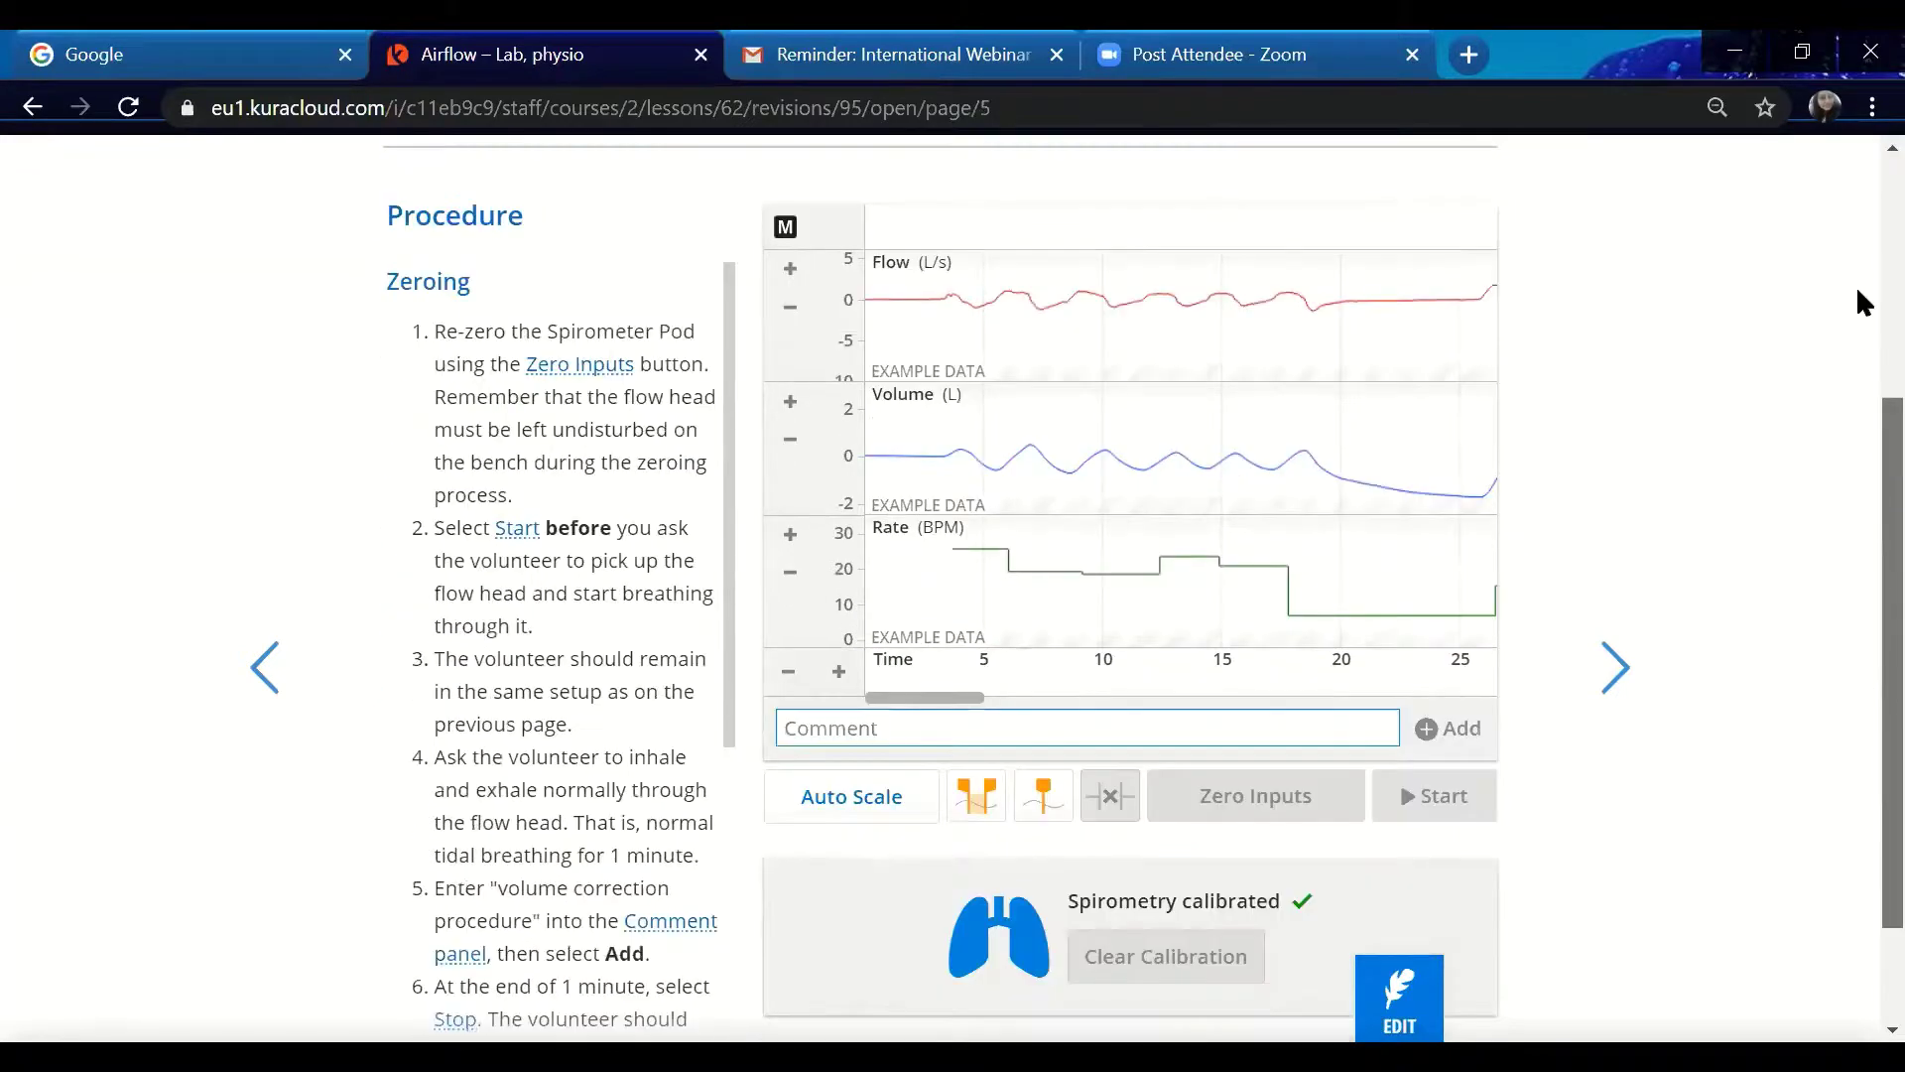
scroll(1856, 283, "down", 2)
scroll(1856, 284, "up", 6)
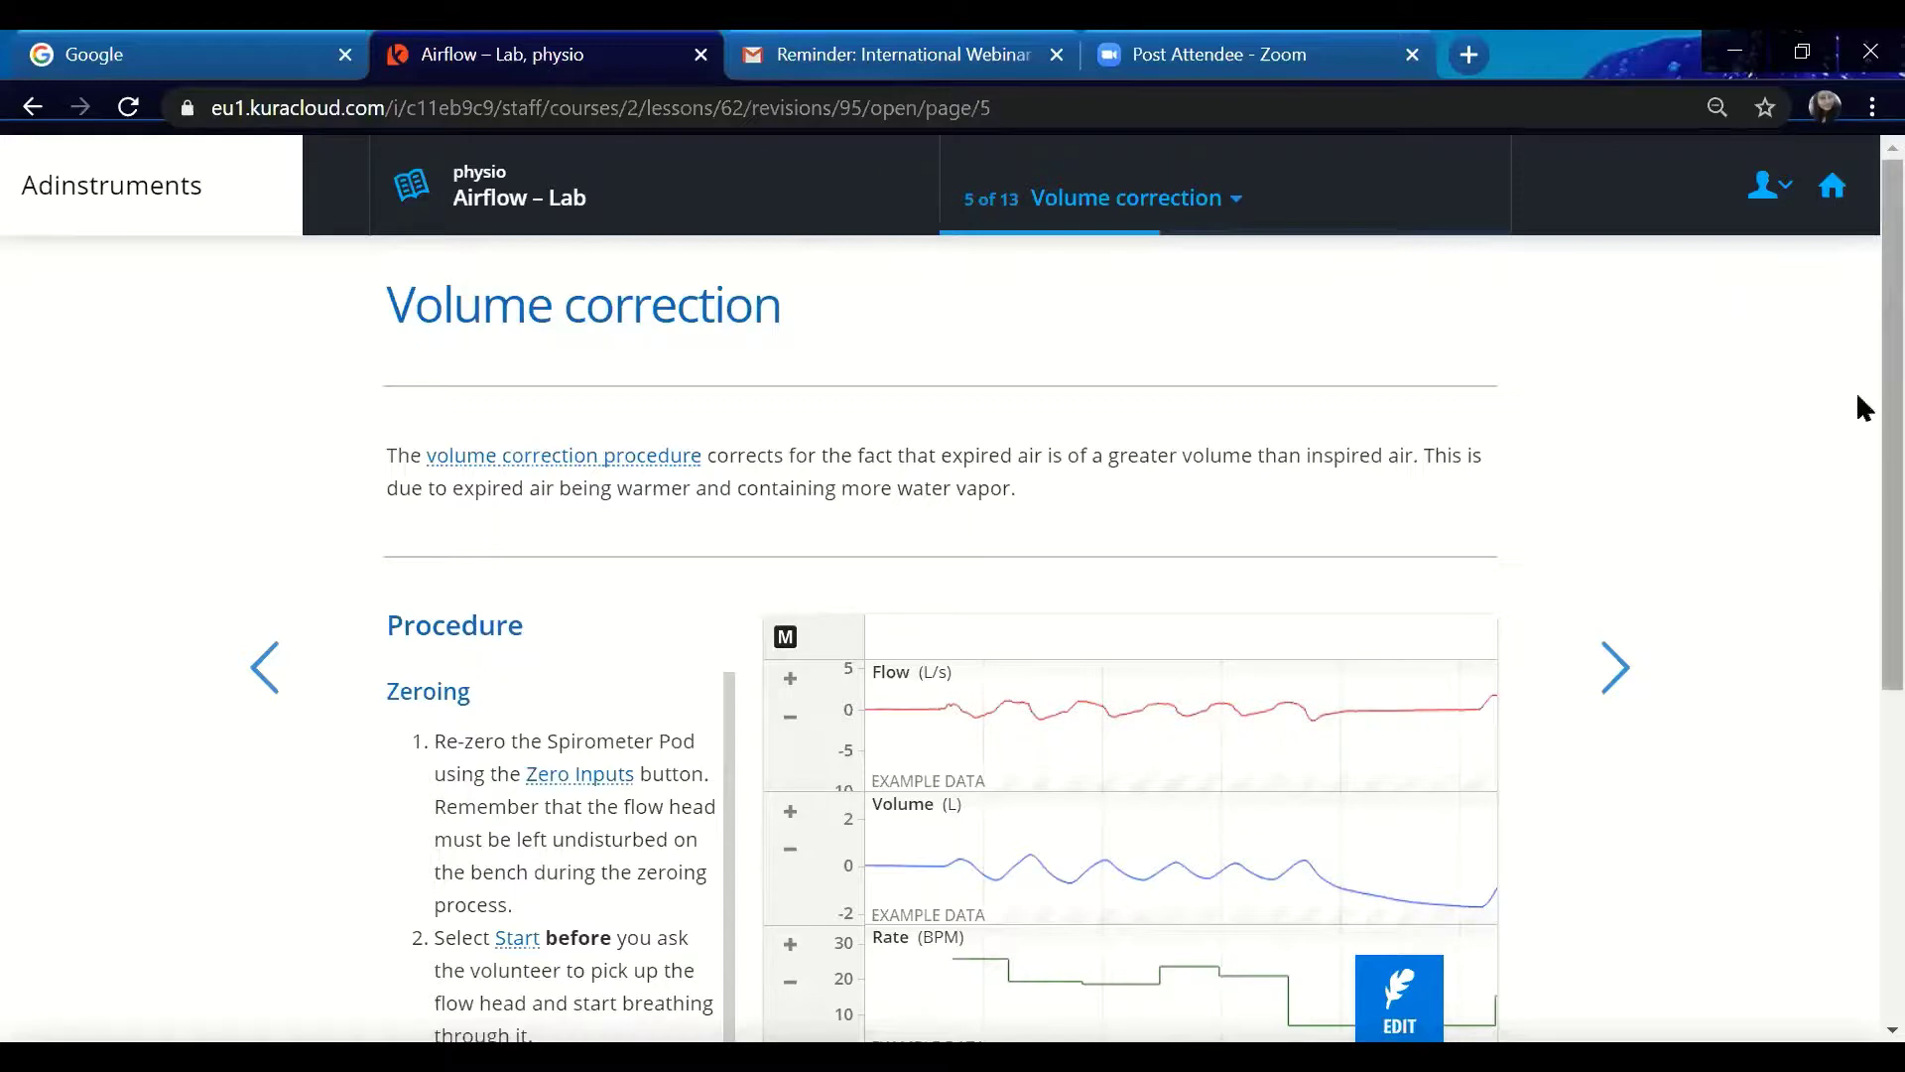
Open the Volume correction page for editing and add an empty text panel below the spirometry calibration panel.
scroll(1855, 740, "down", 5)
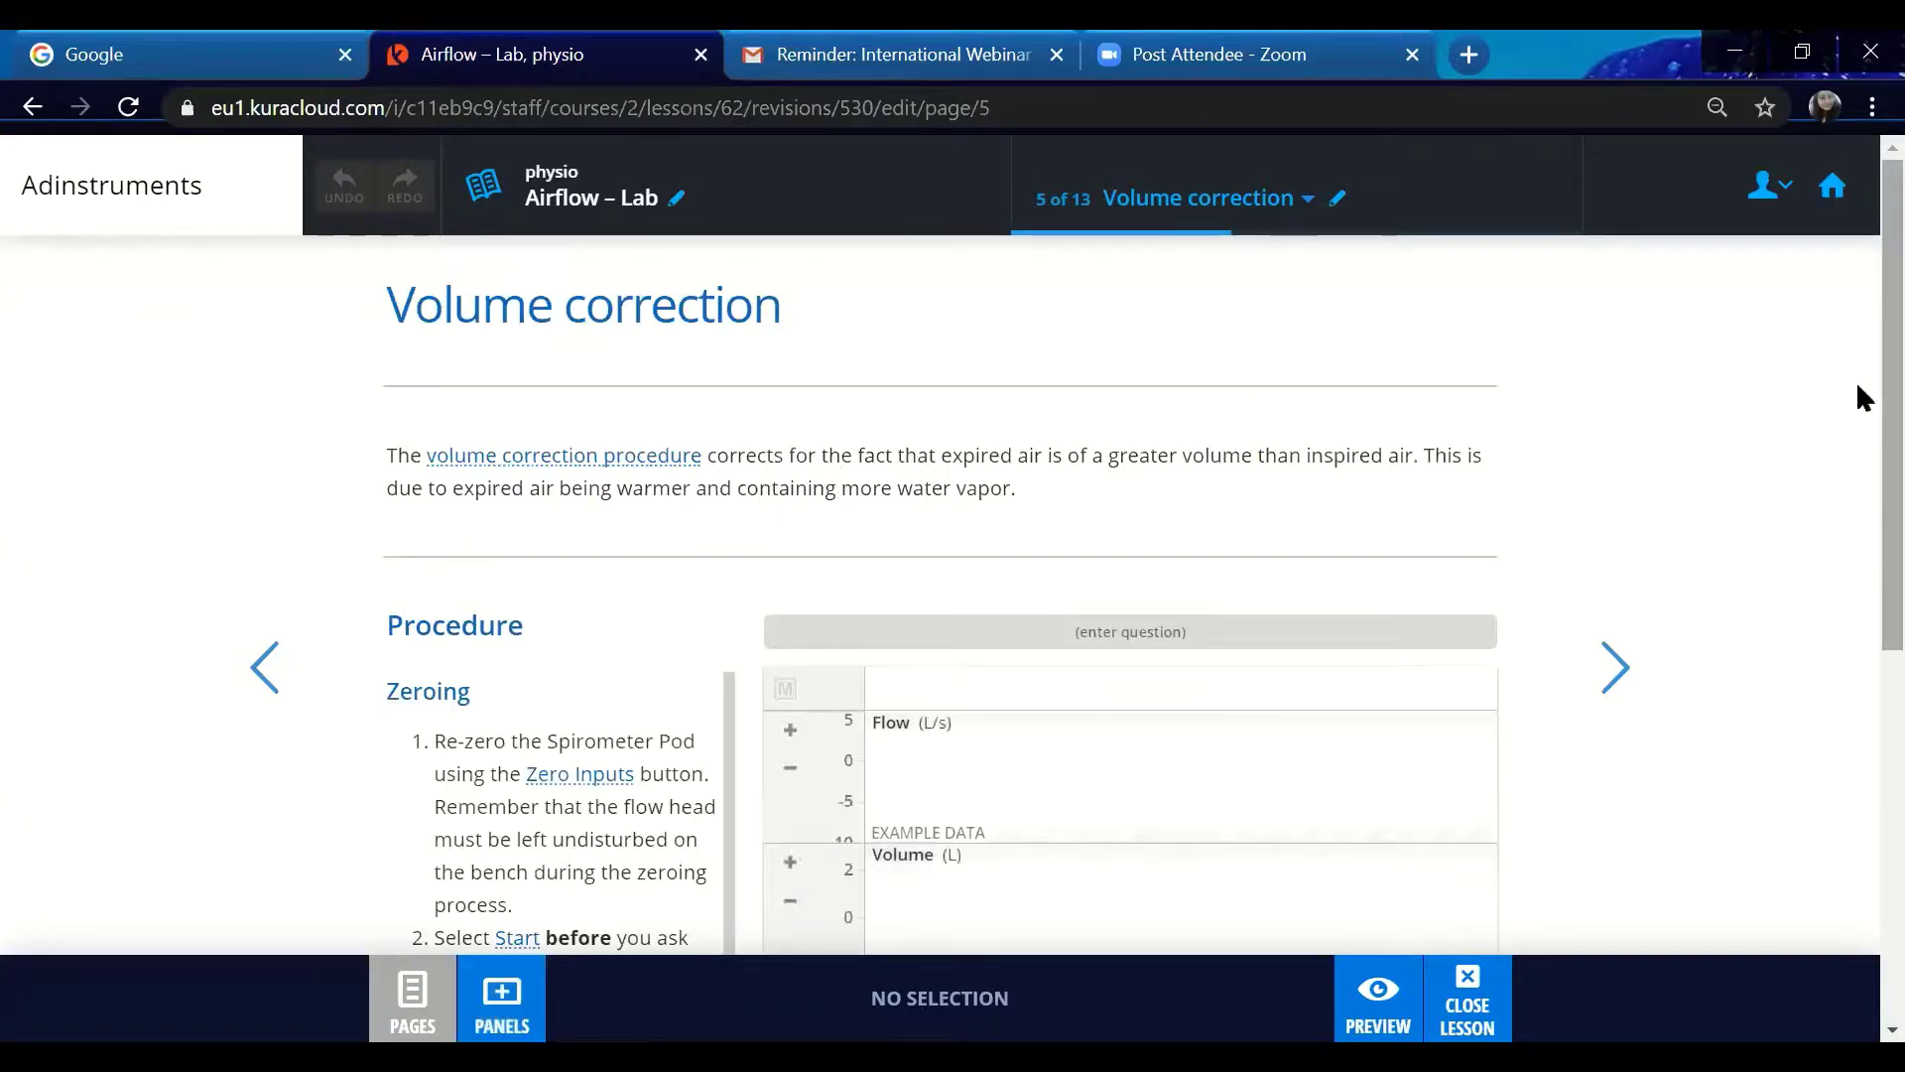
scroll(1857, 397, "down", 7)
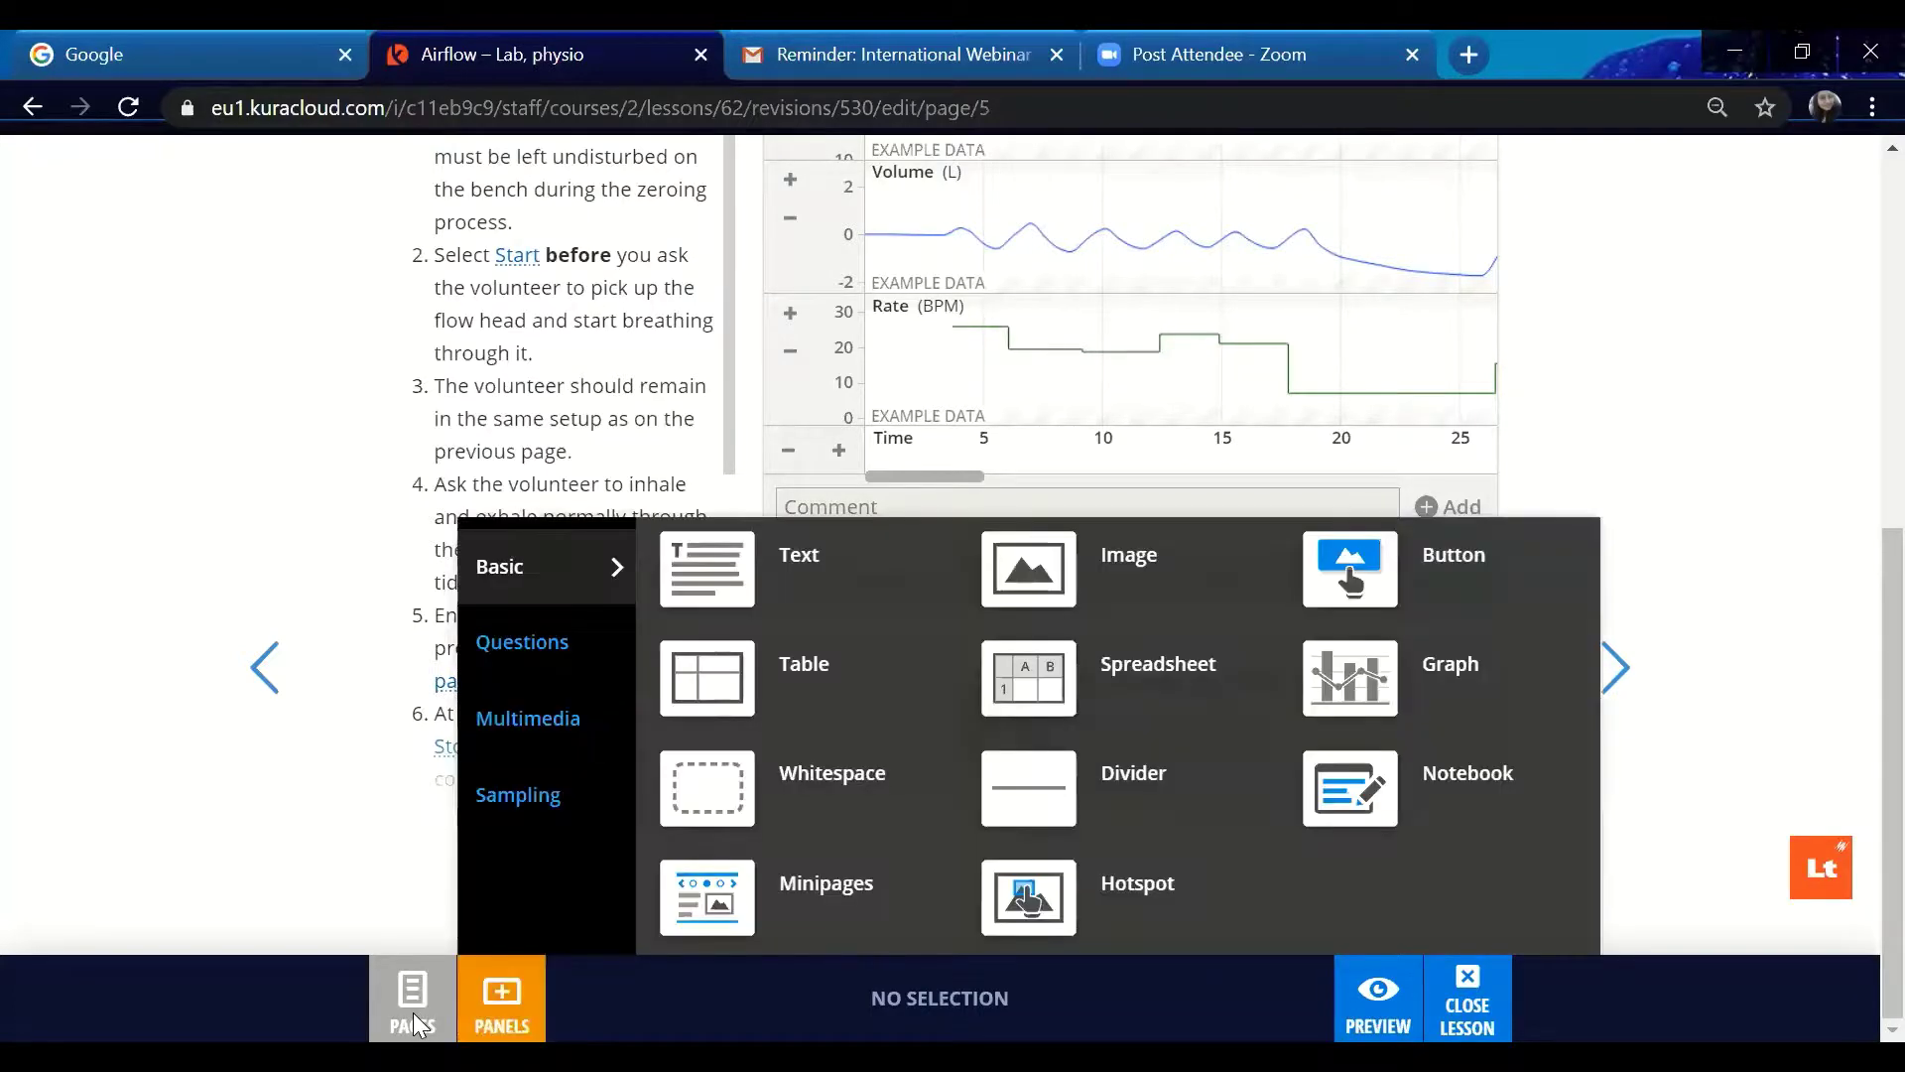
left_click(413, 1012)
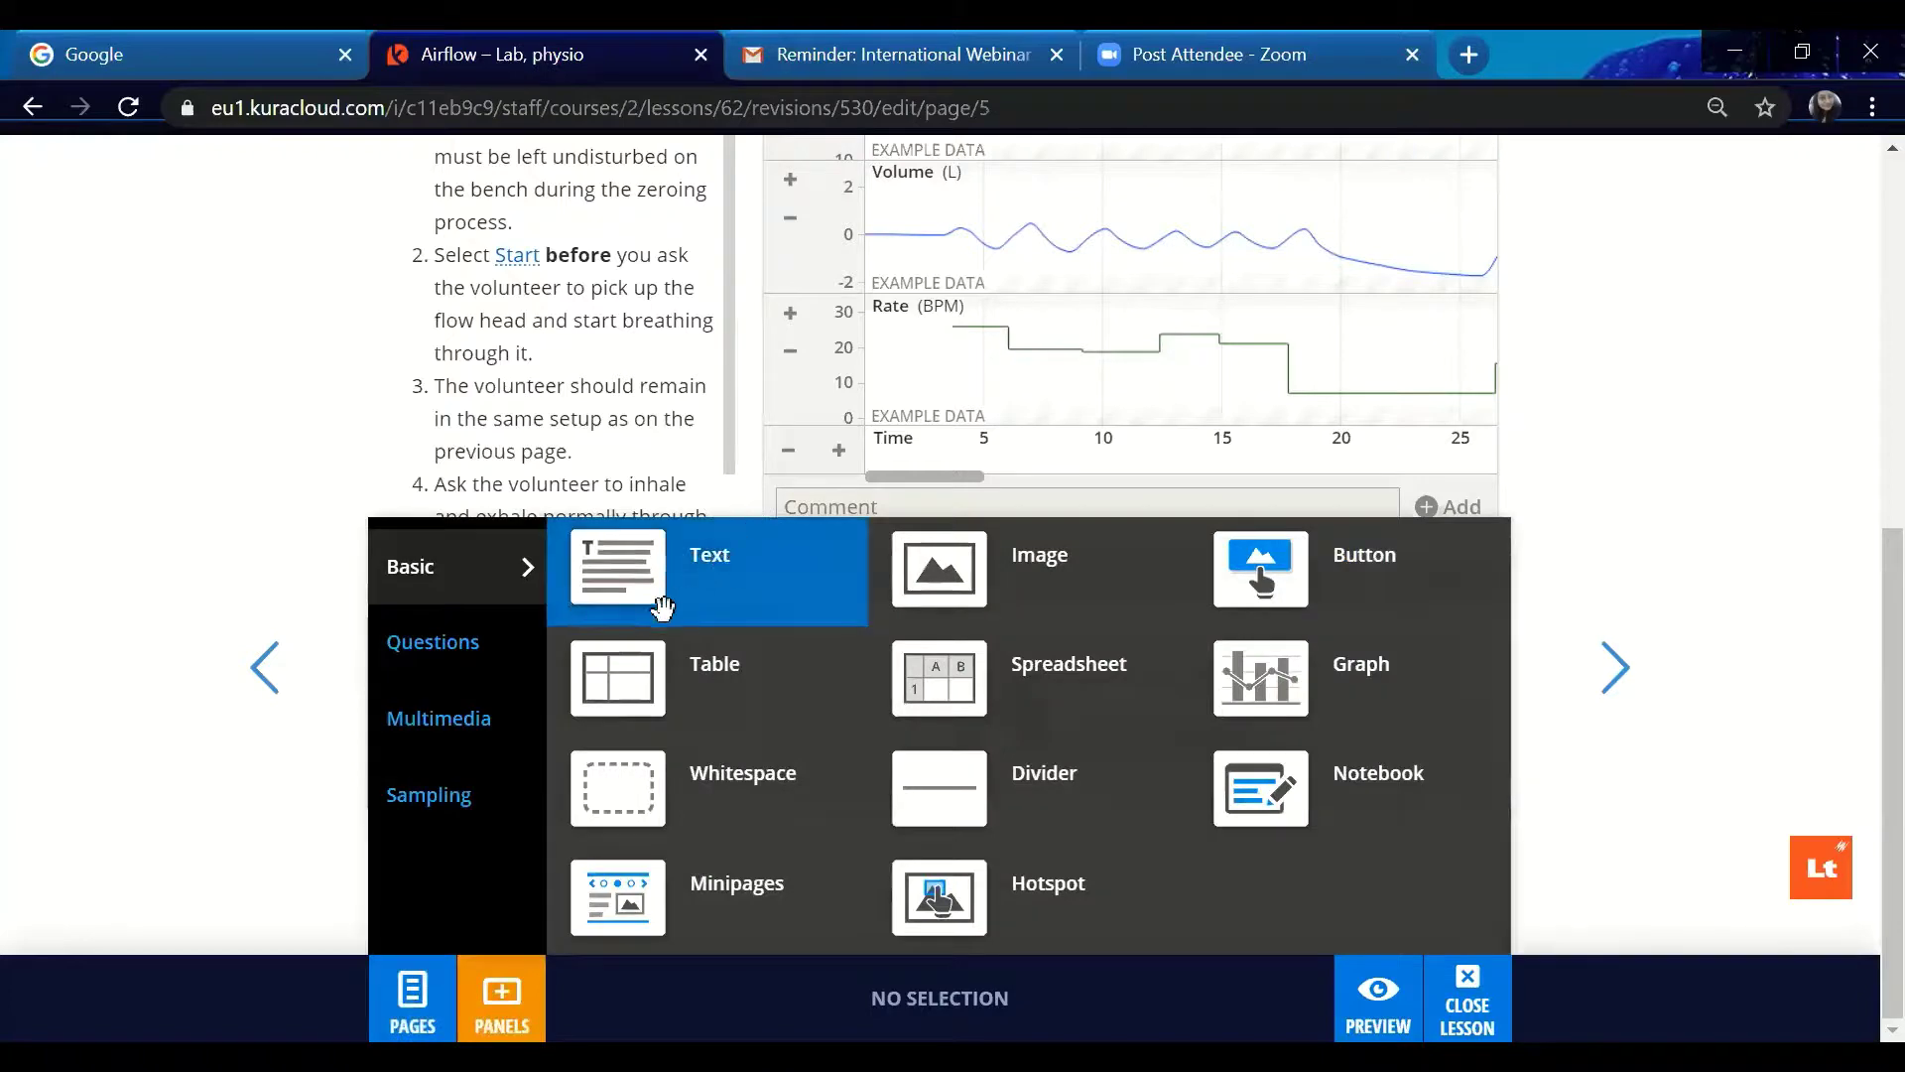
left_click_drag(663, 585, 642, 863)
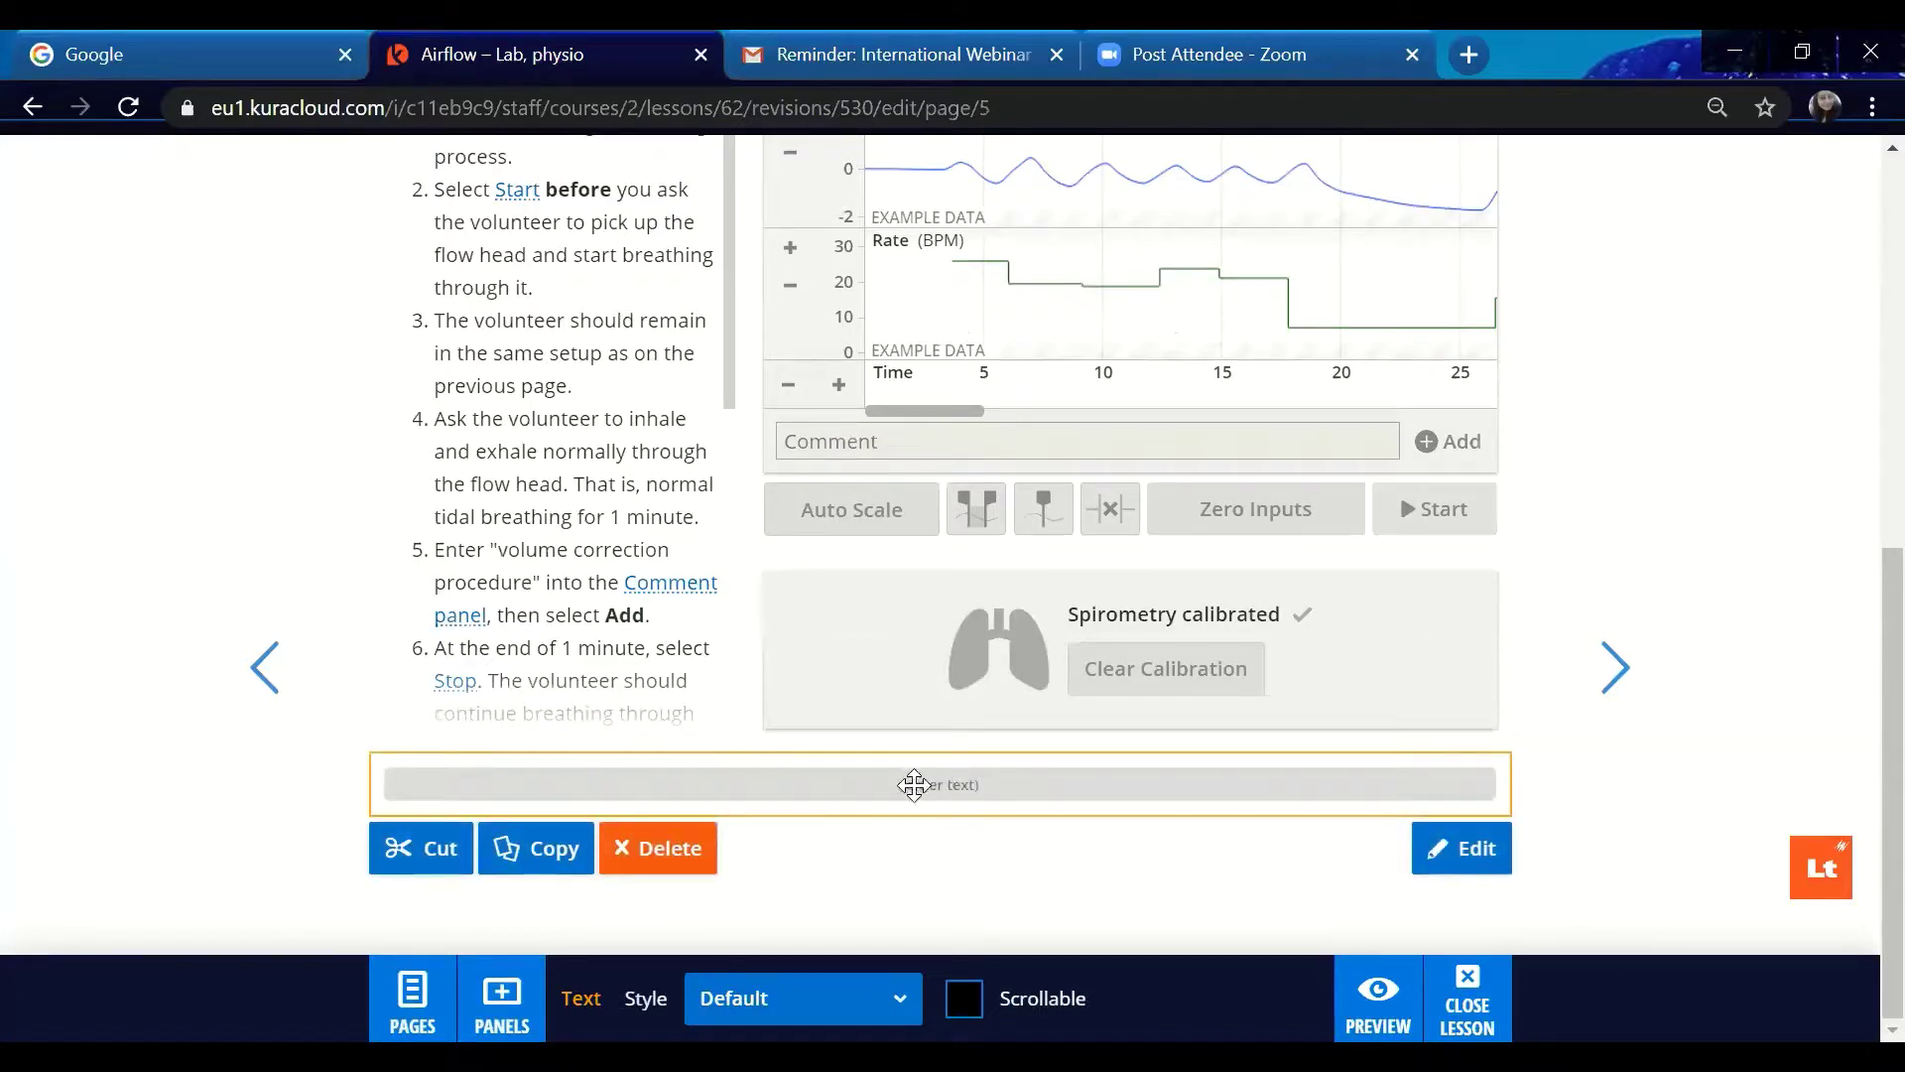
left_click(1436, 850)
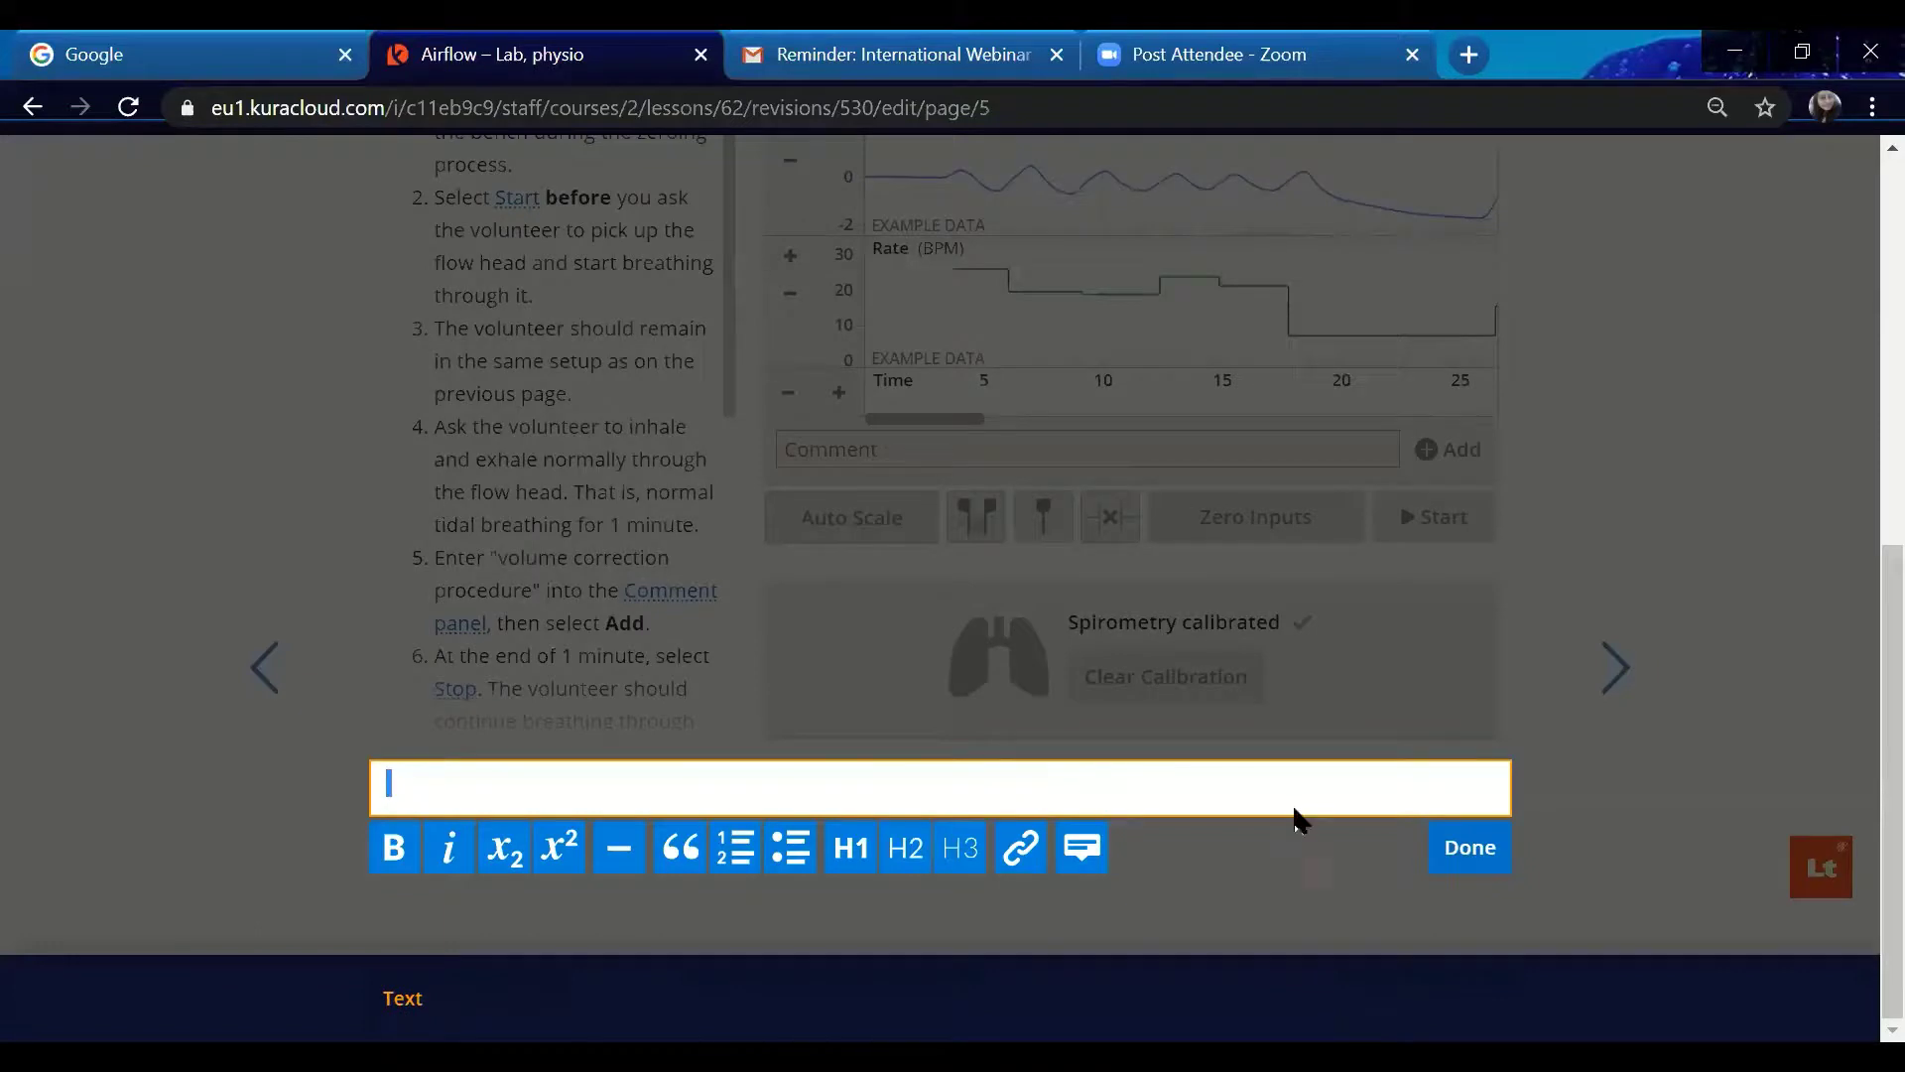
left_click(1469, 849)
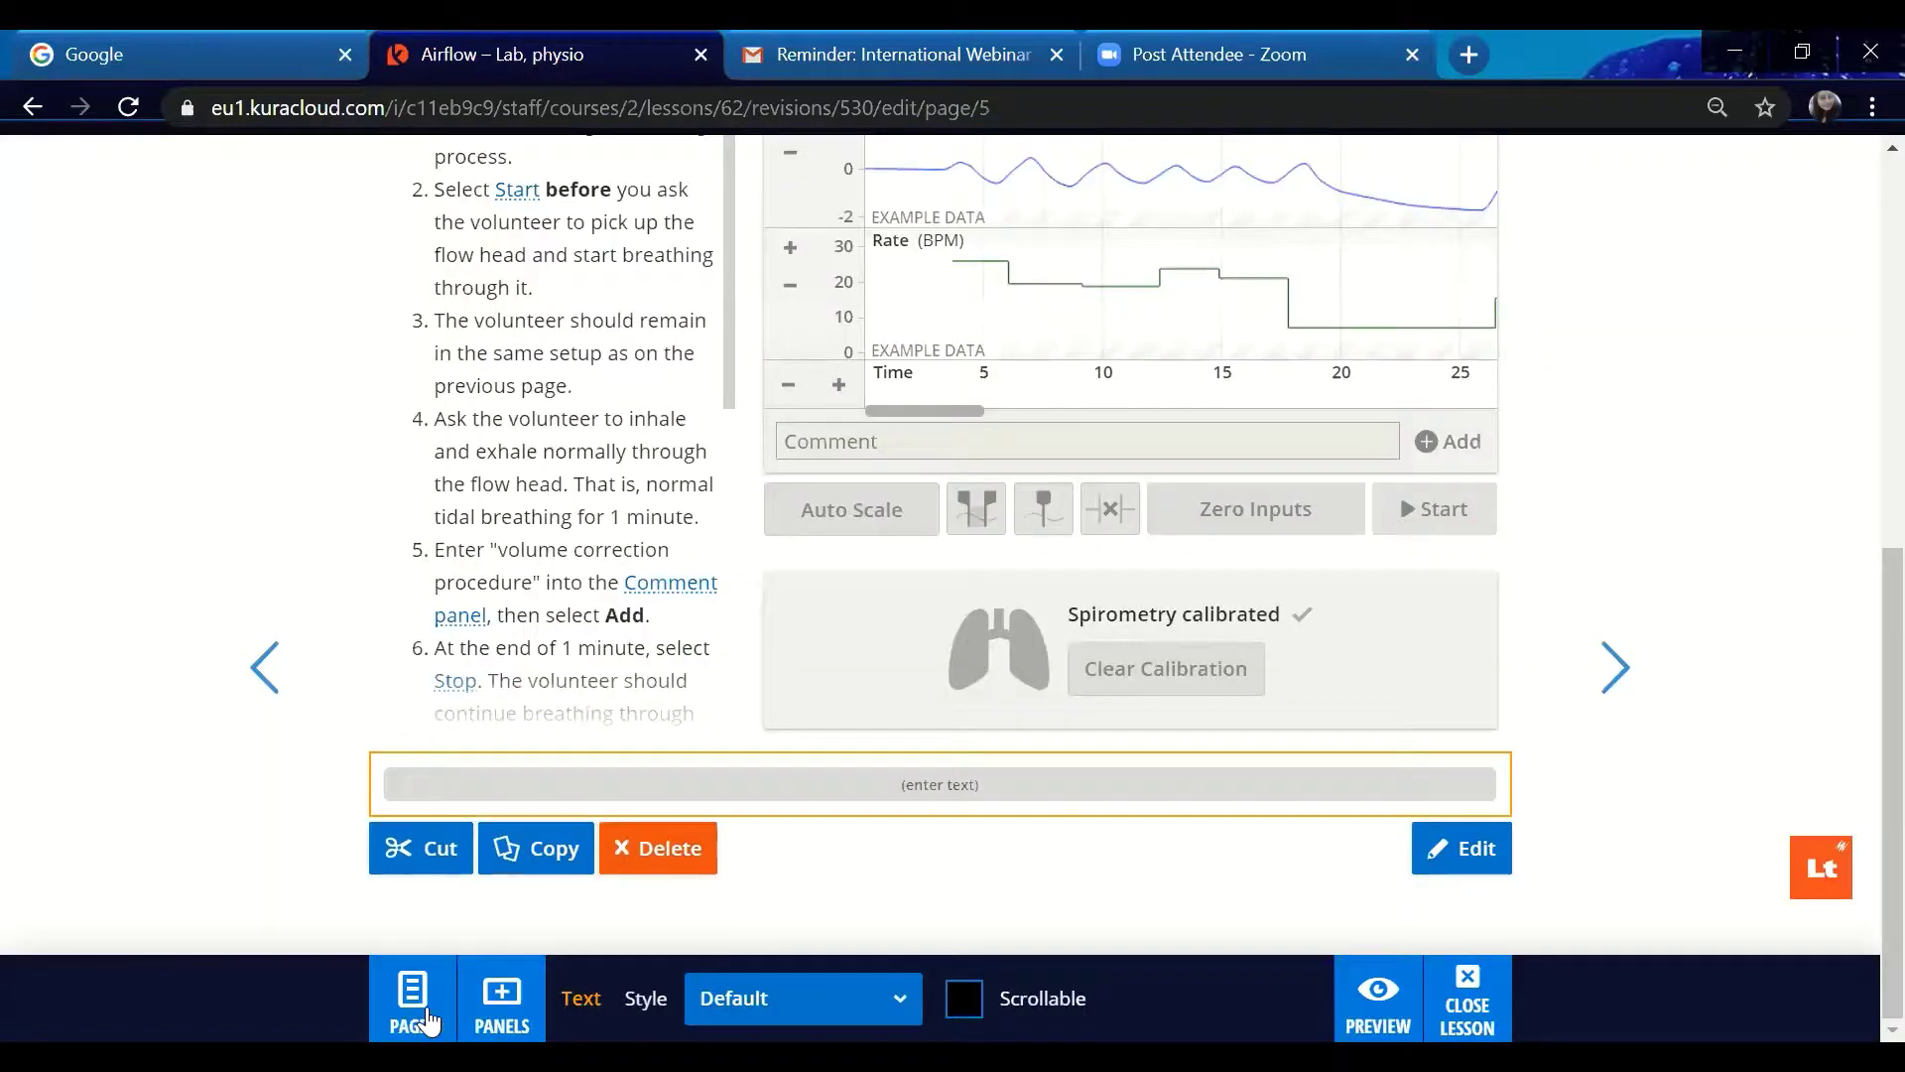
Add an image panel below the empty text panel and open the file chooser for its picture.
left_click(501, 997)
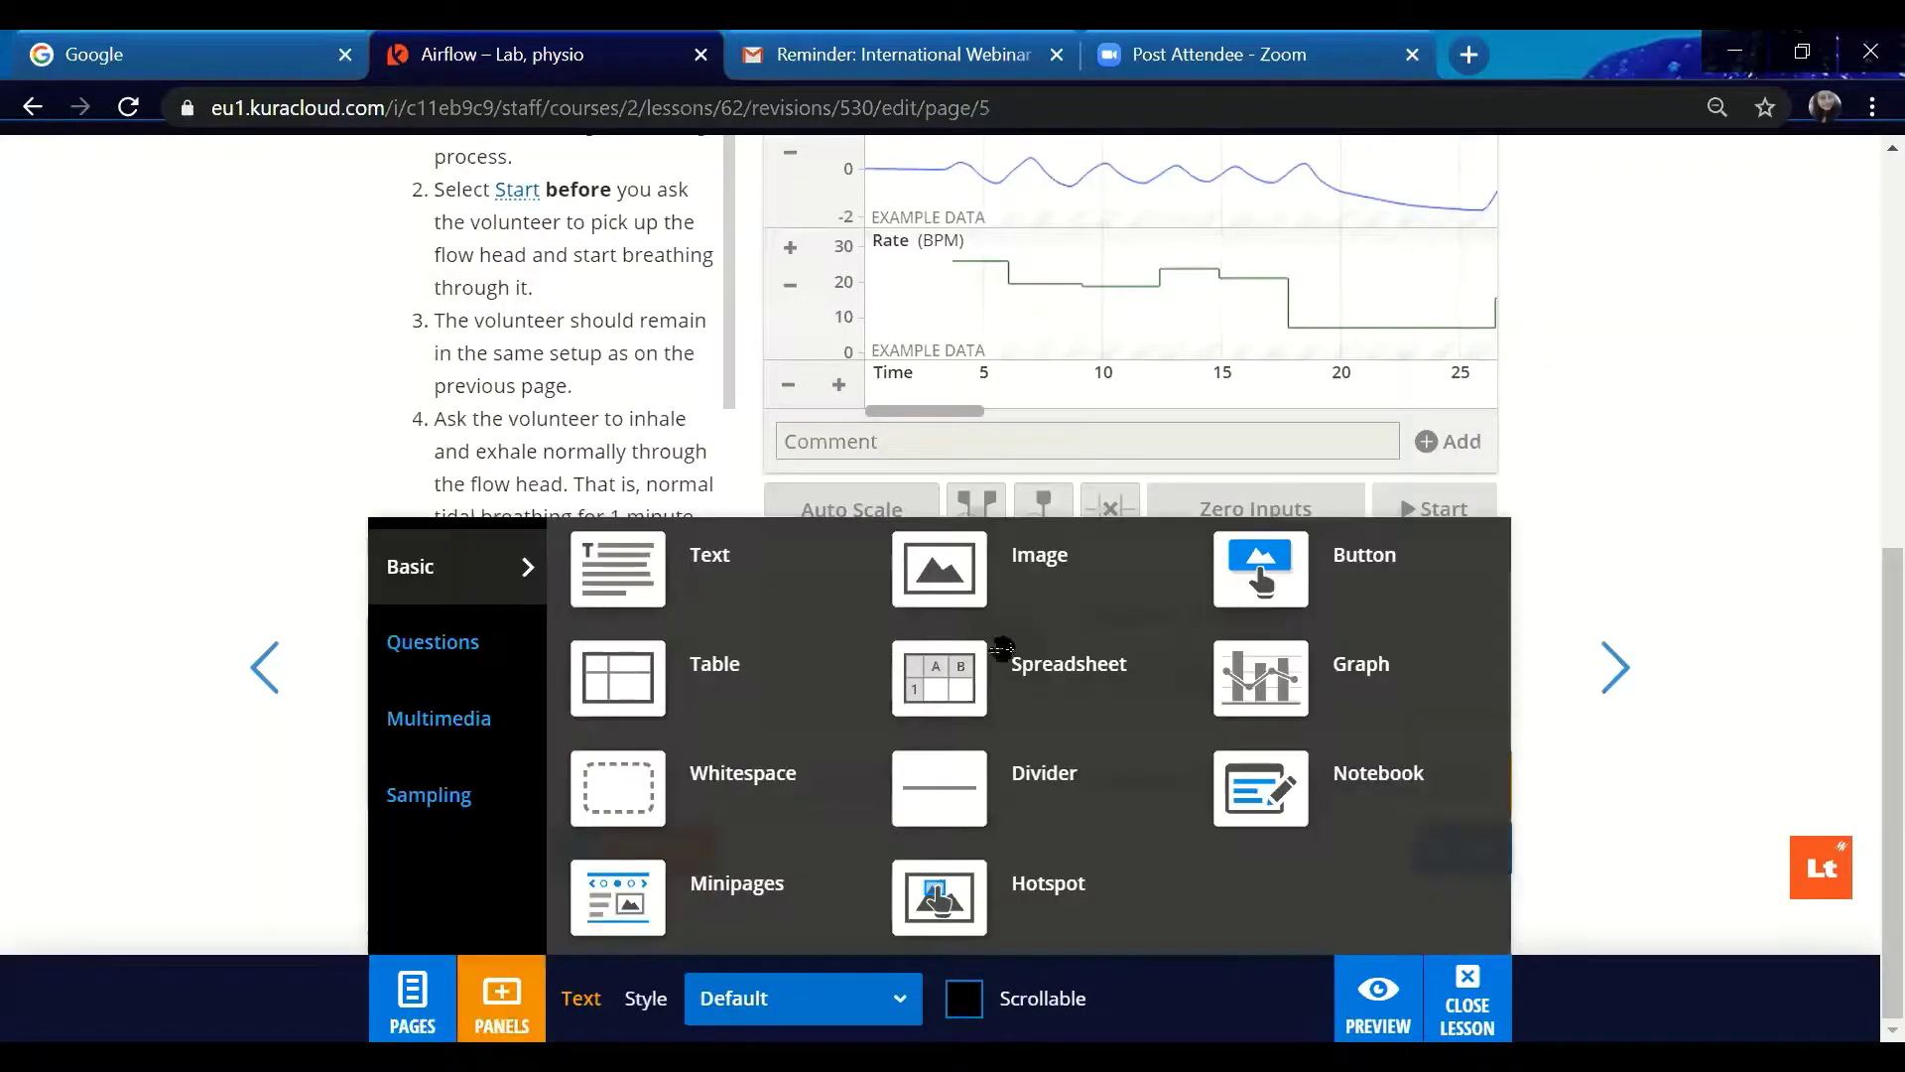
left_click_drag(1012, 594, 852, 871)
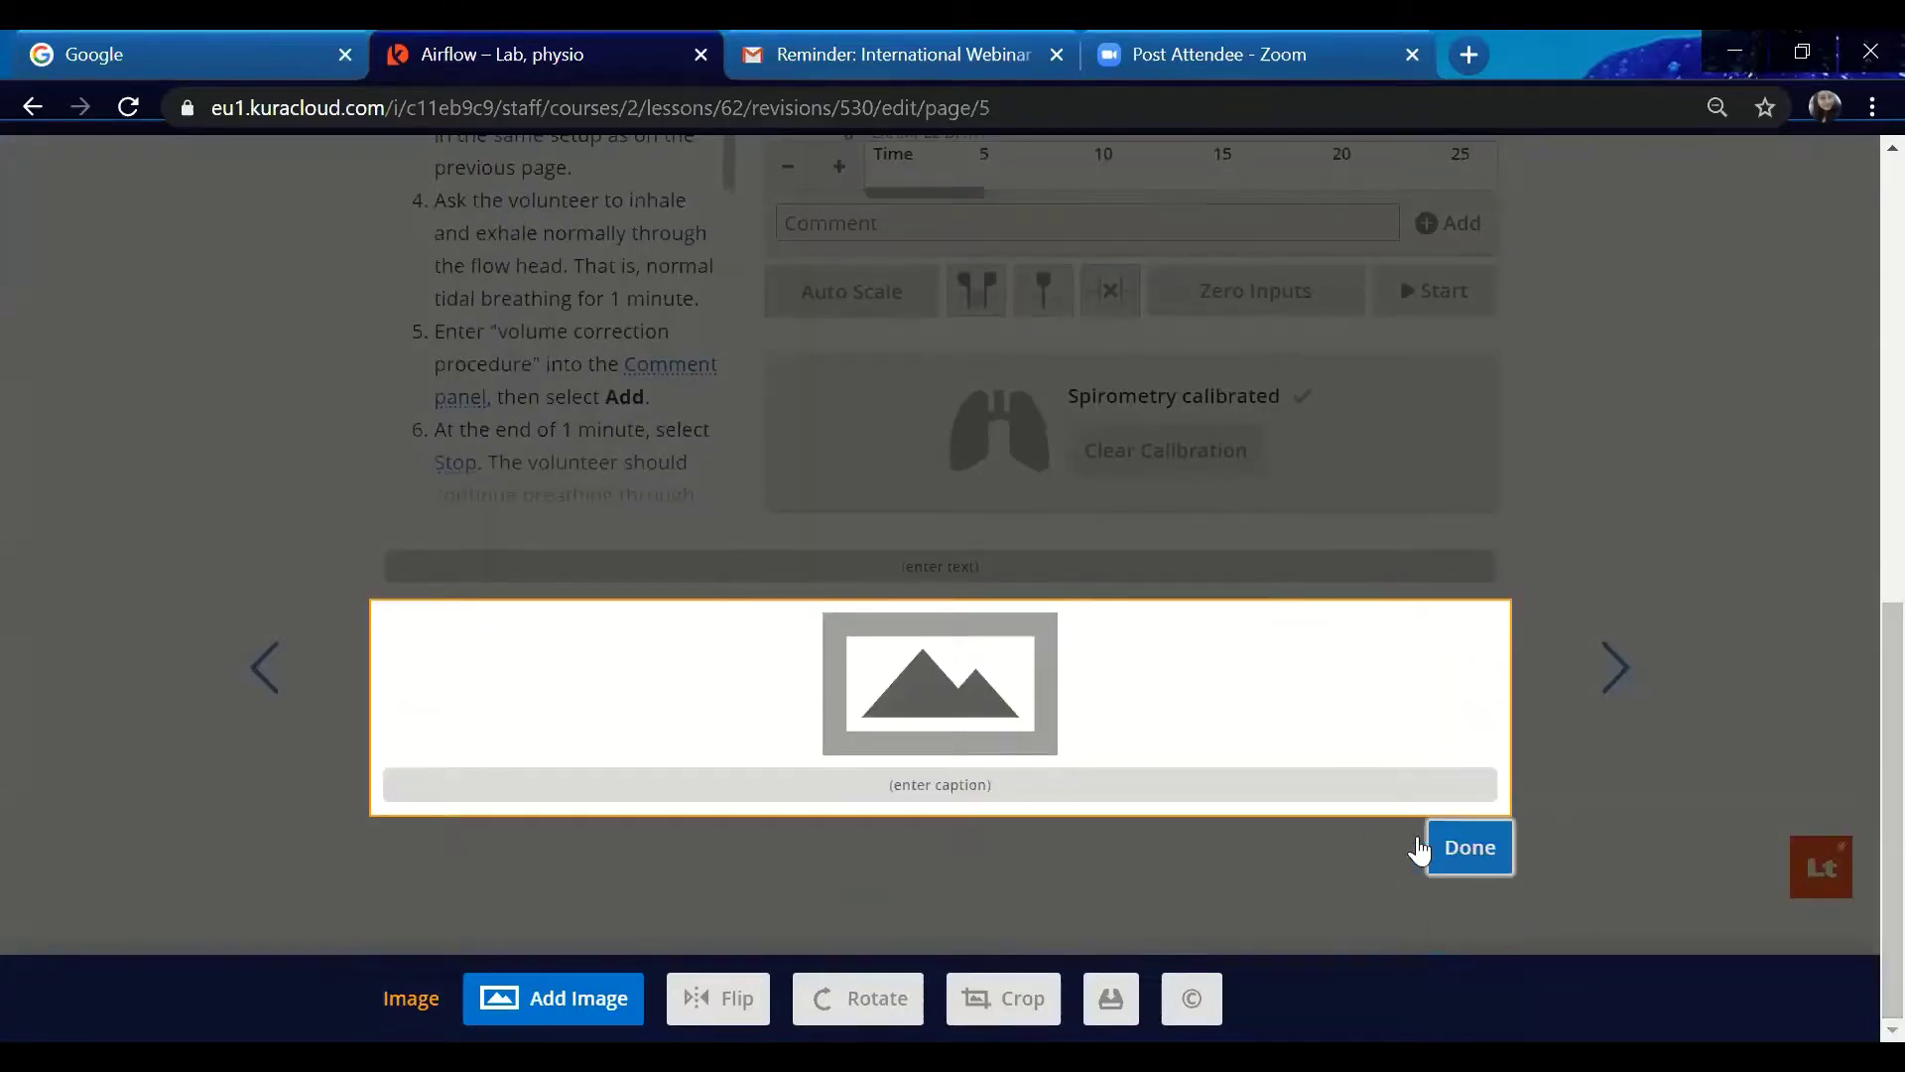
left_click(1467, 851)
left_click(1480, 851)
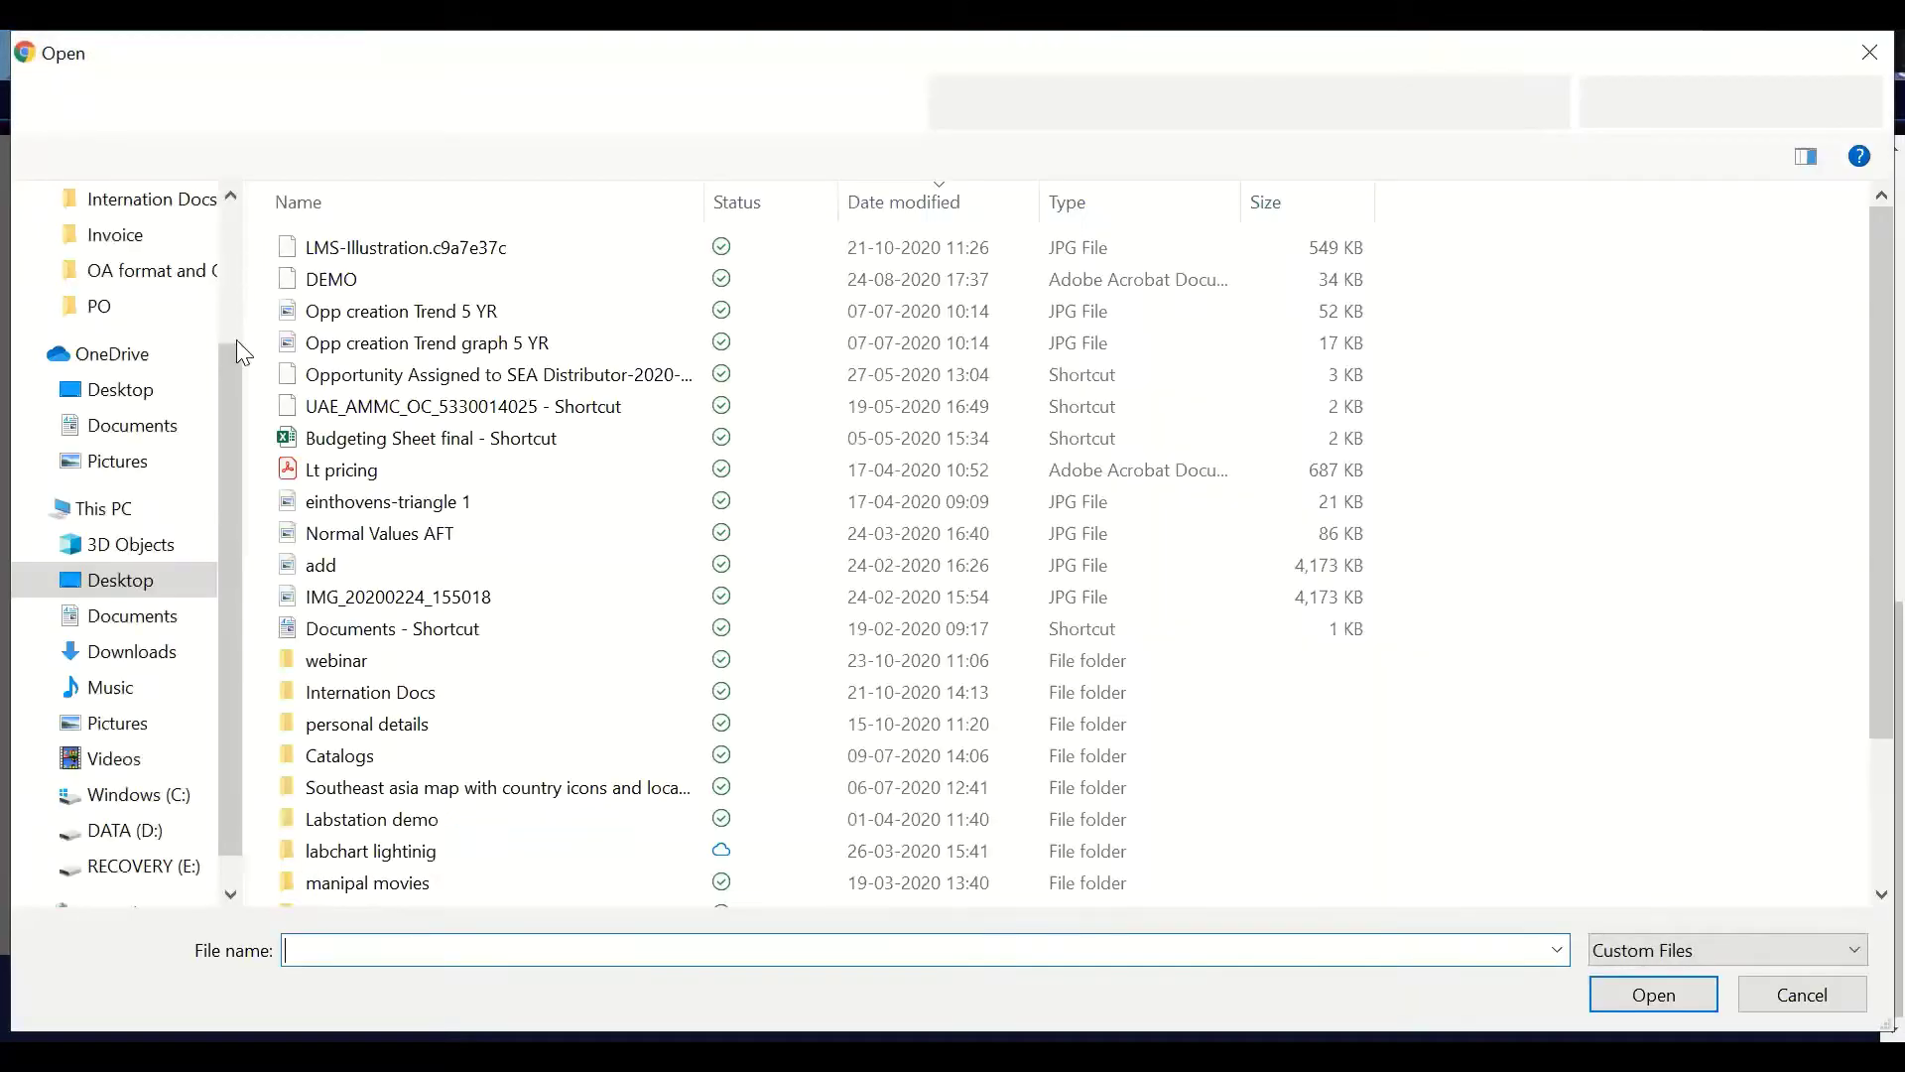
Insert the heart diagram from the Desktop's webinar folder into the image panel, and preview the page before returning to editing.
double_click(374, 663)
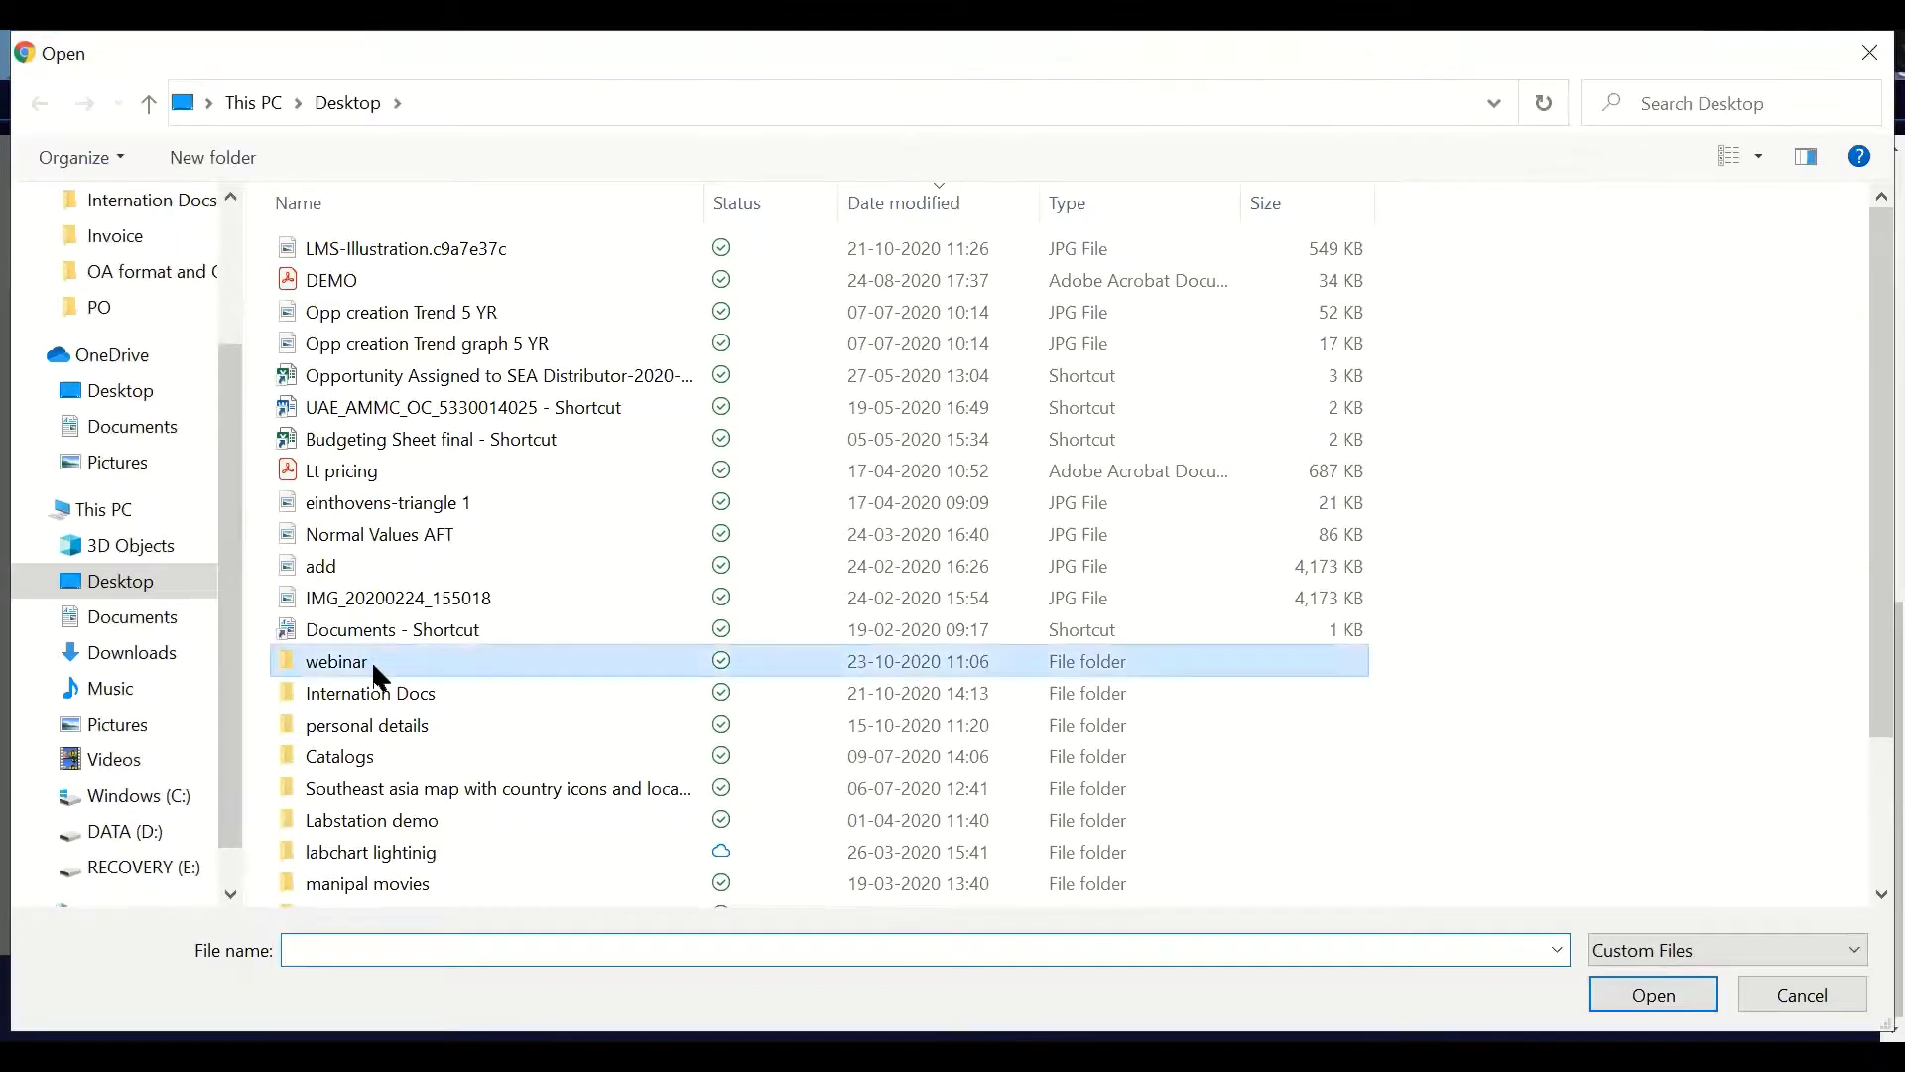
left_click(368, 297)
key("Return")
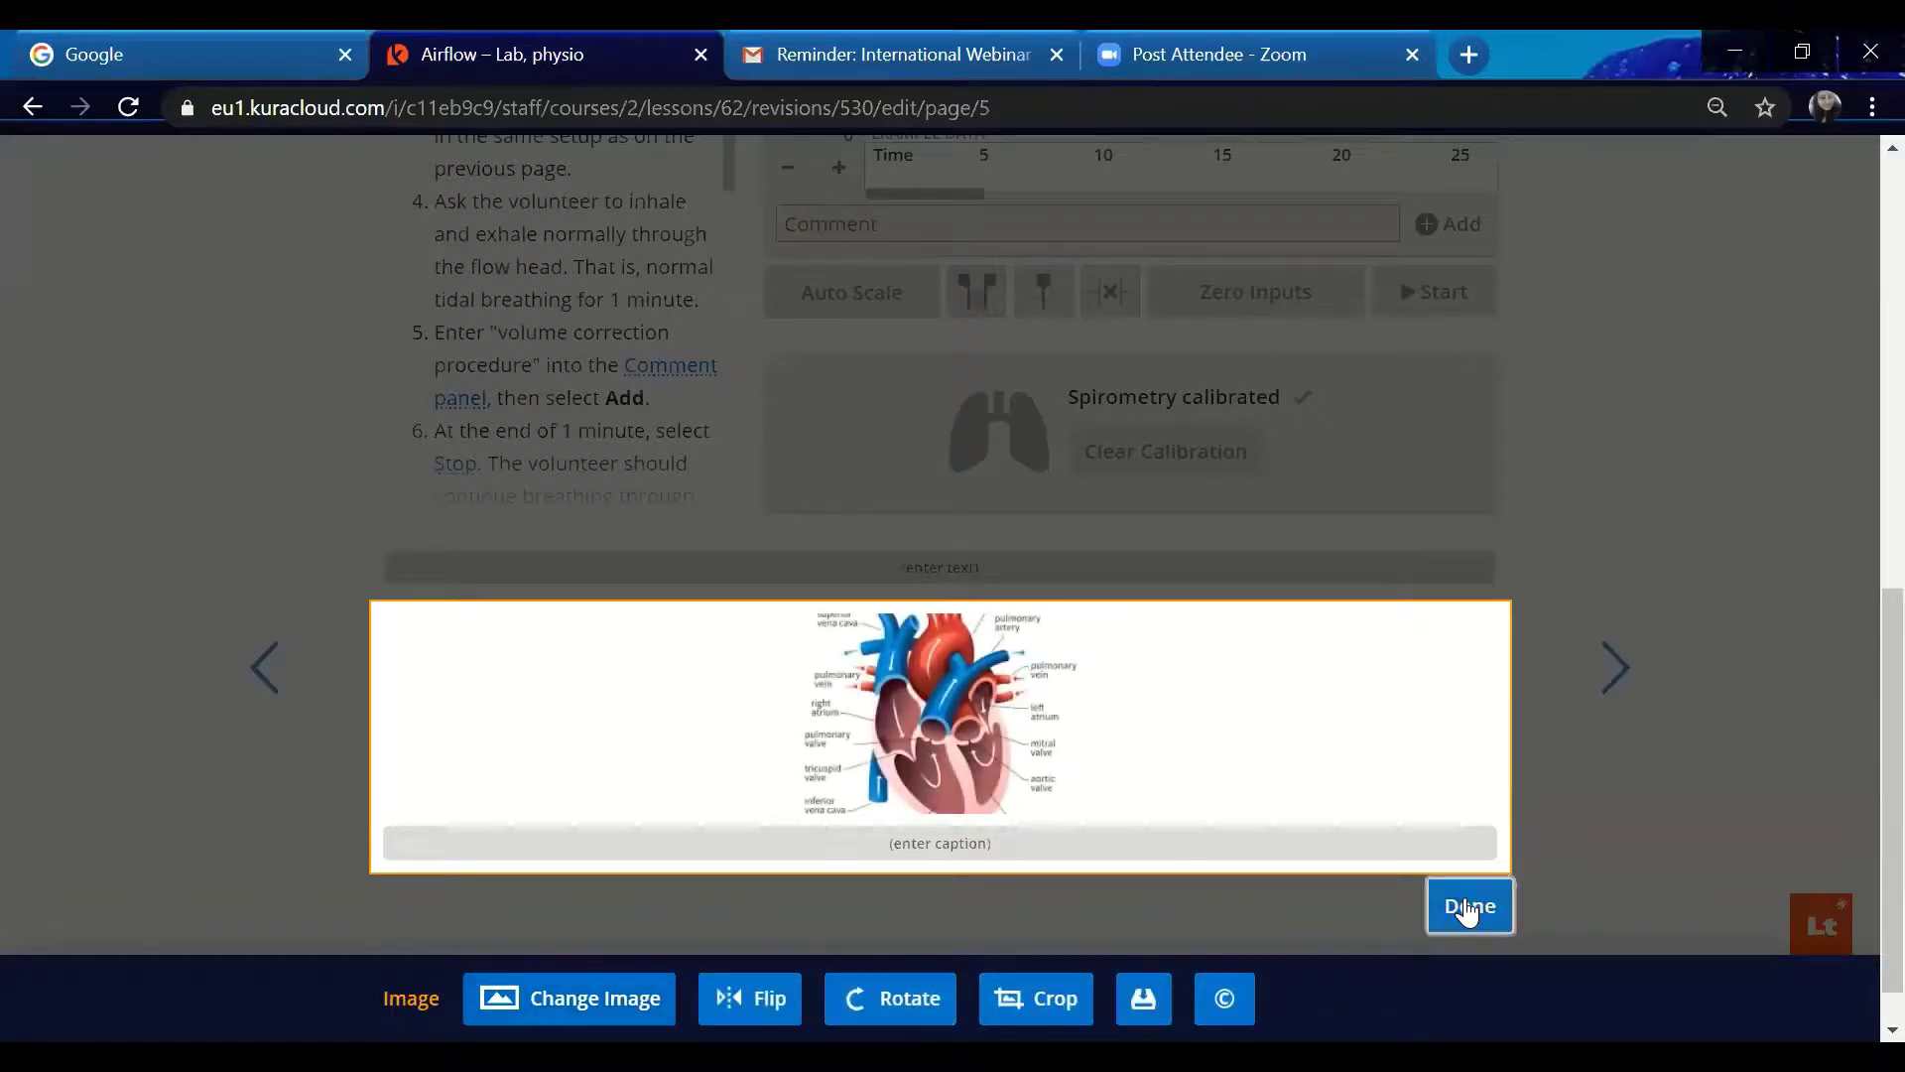
left_click(1467, 911)
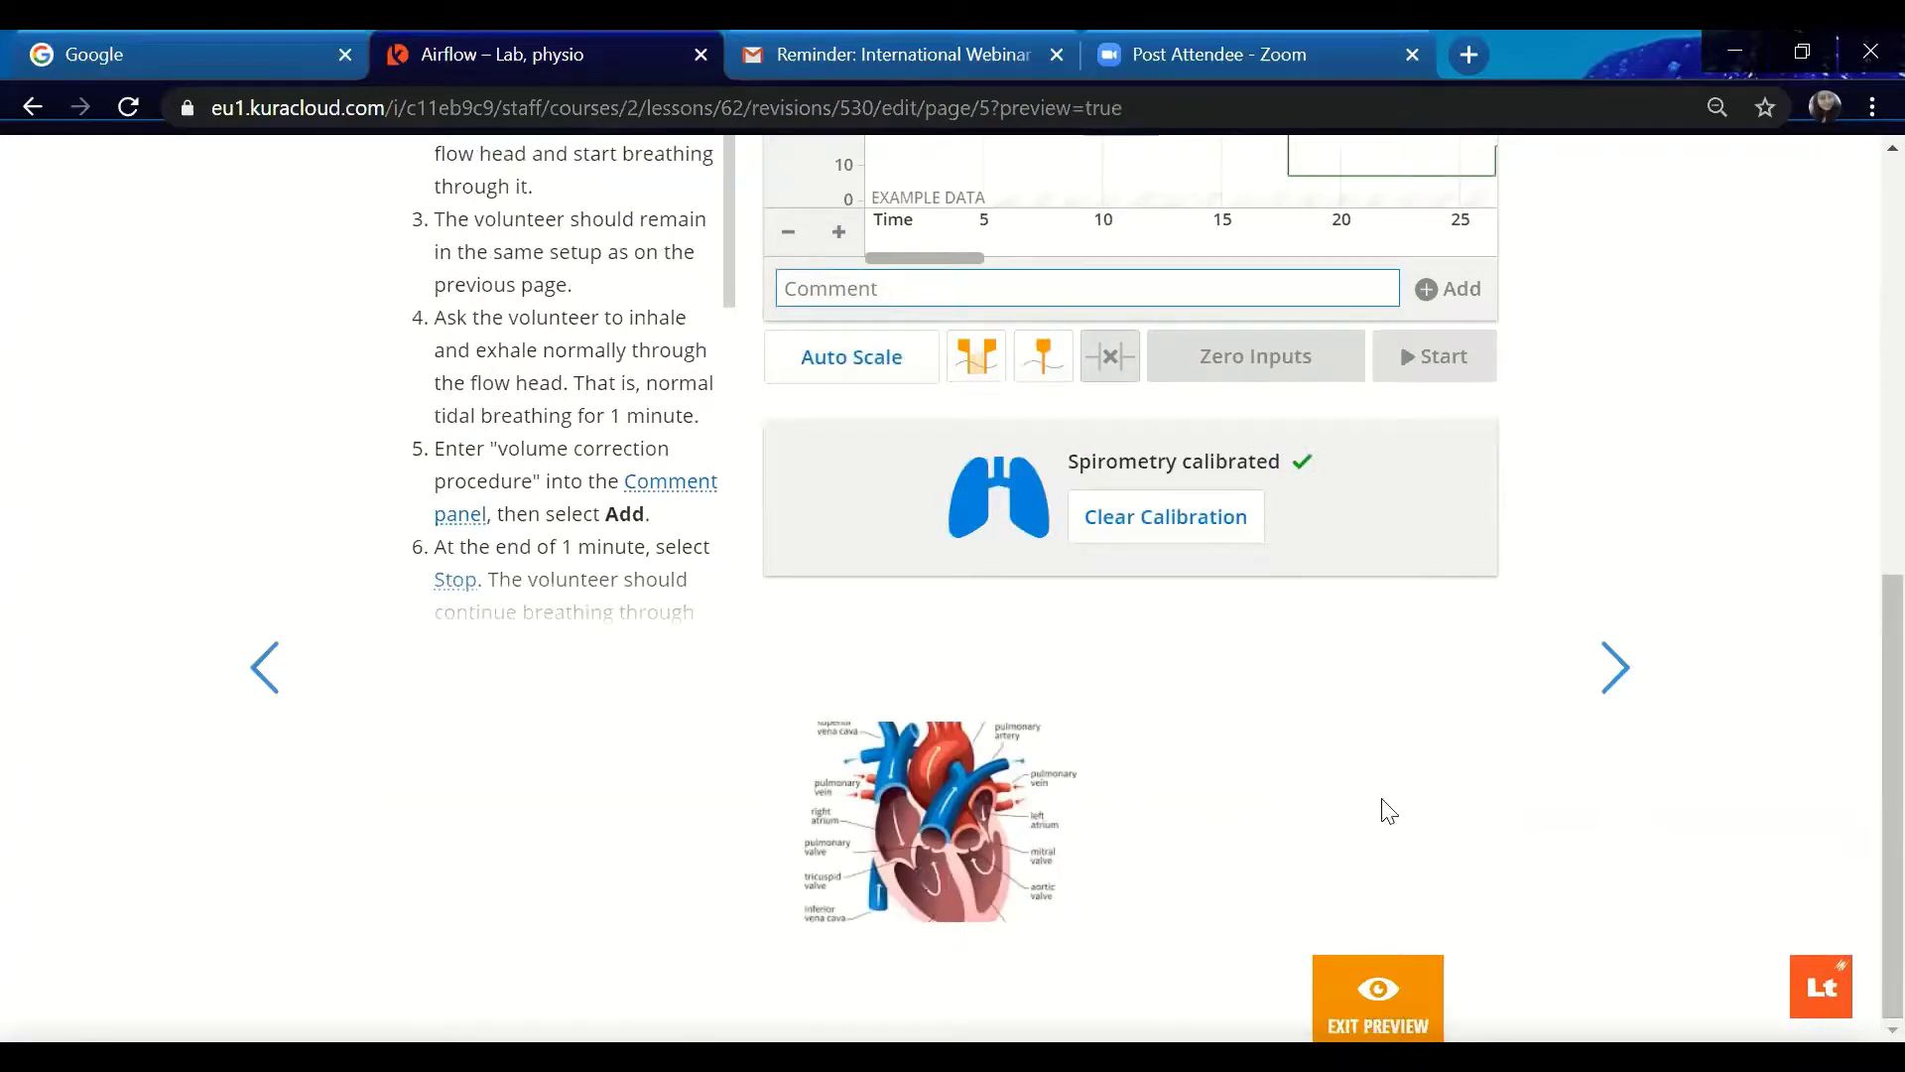
key("alt+Left")
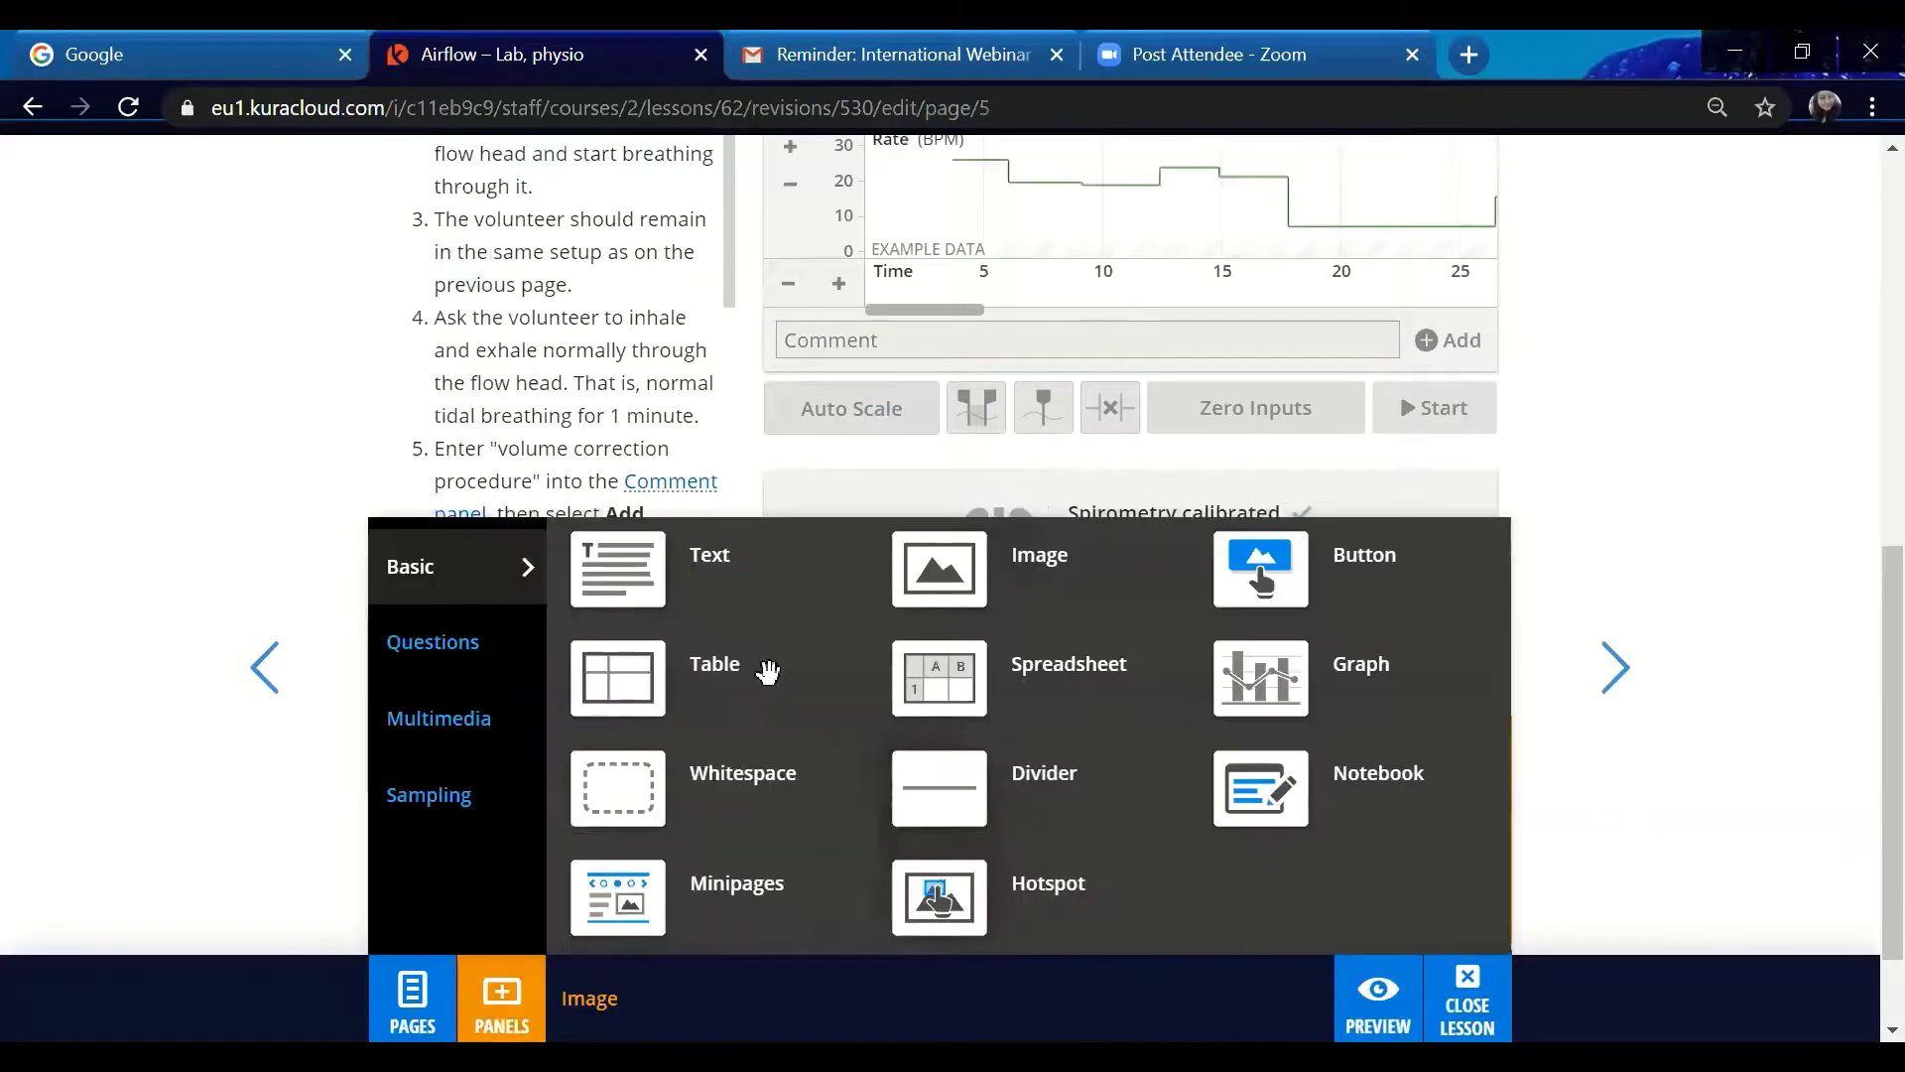
Add an empty video panel beside the heart diagram on the Volume correction page.
left_click(460, 736)
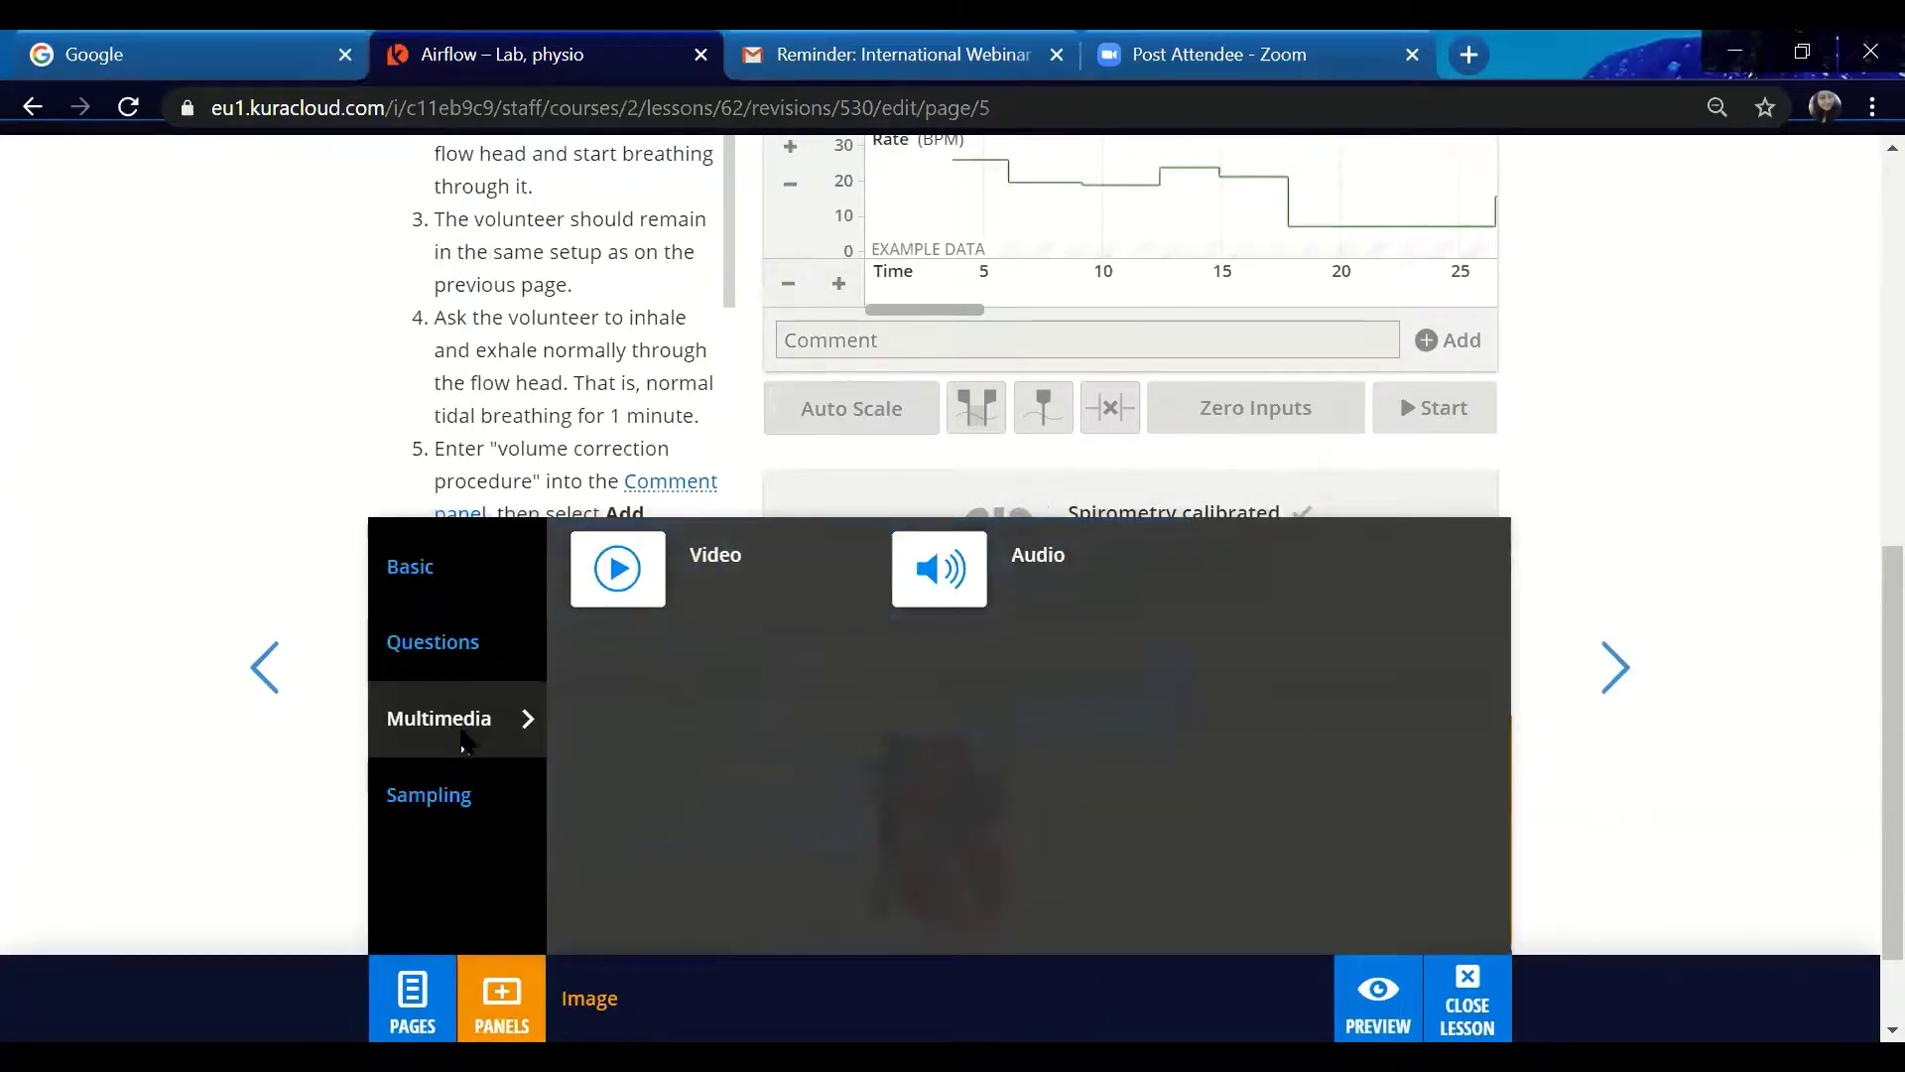
left_click_drag(616, 584, 540, 871)
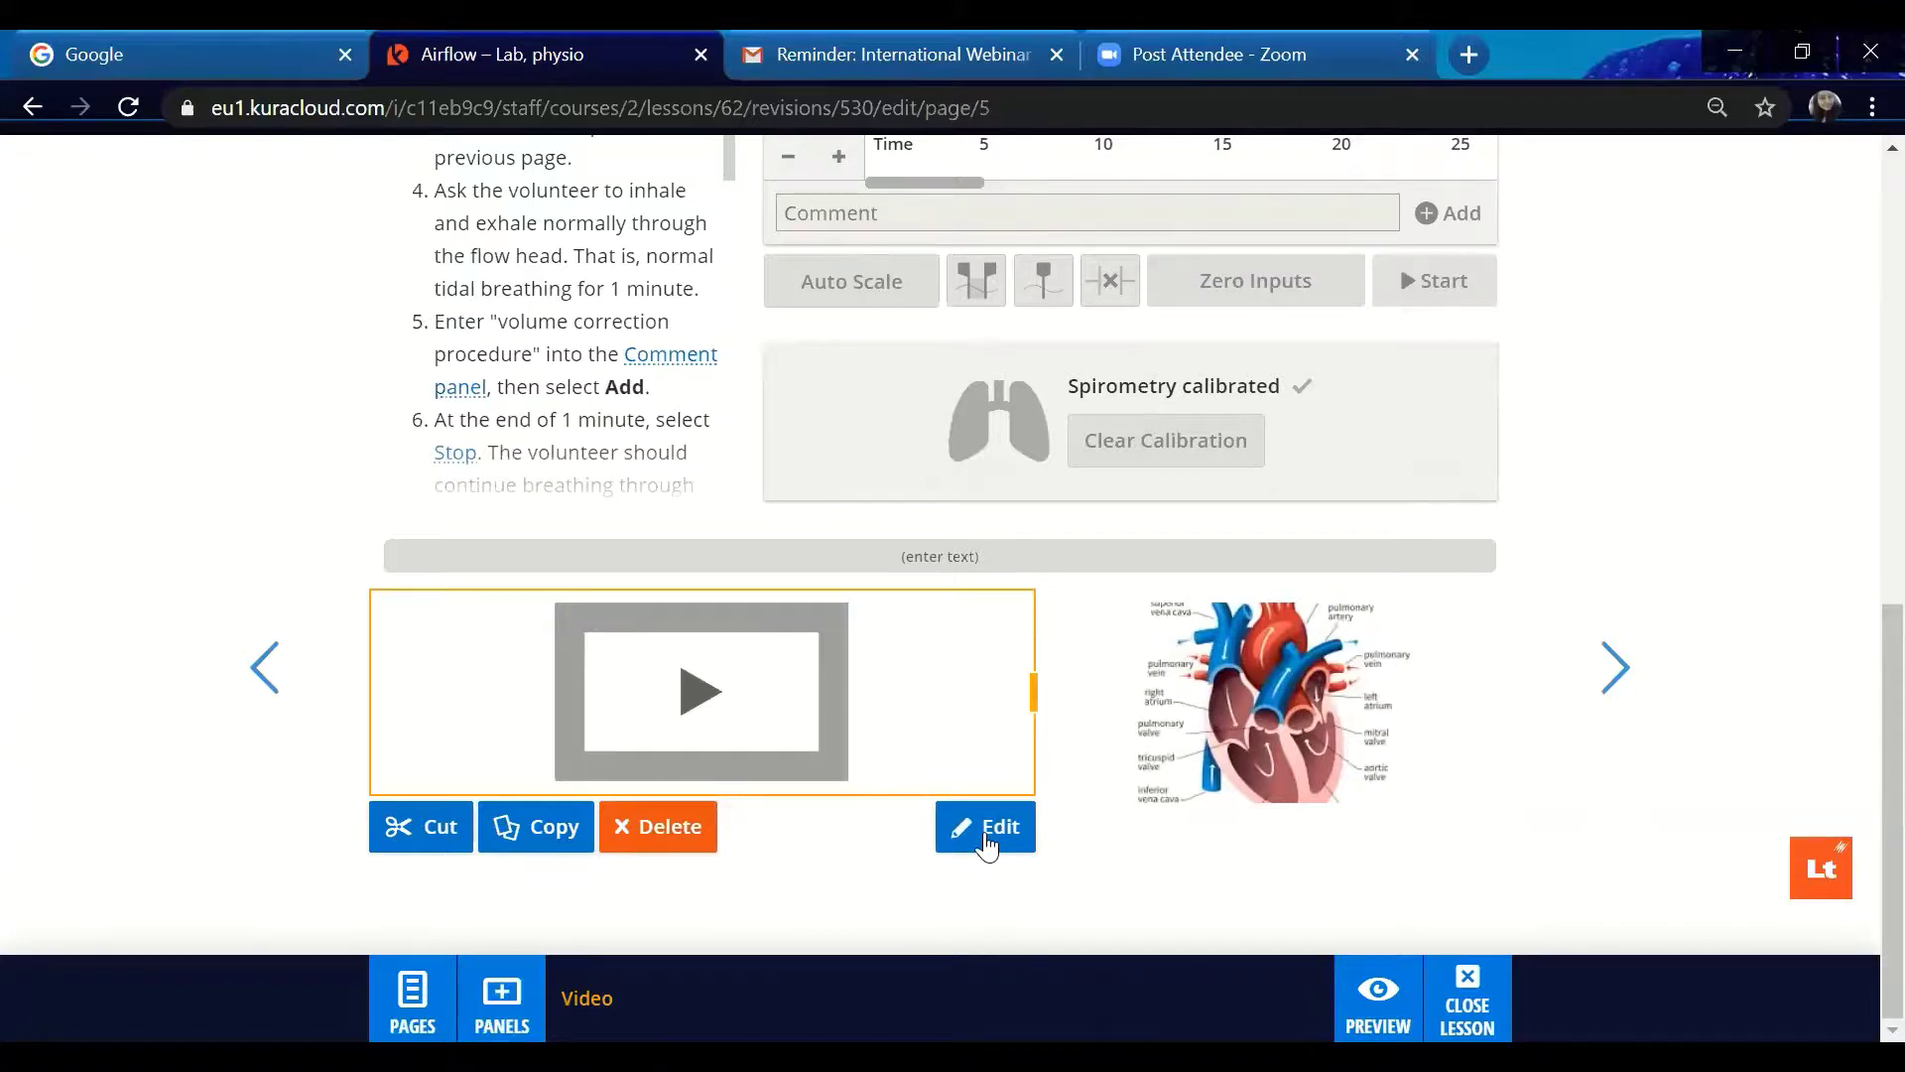
left_click(985, 845)
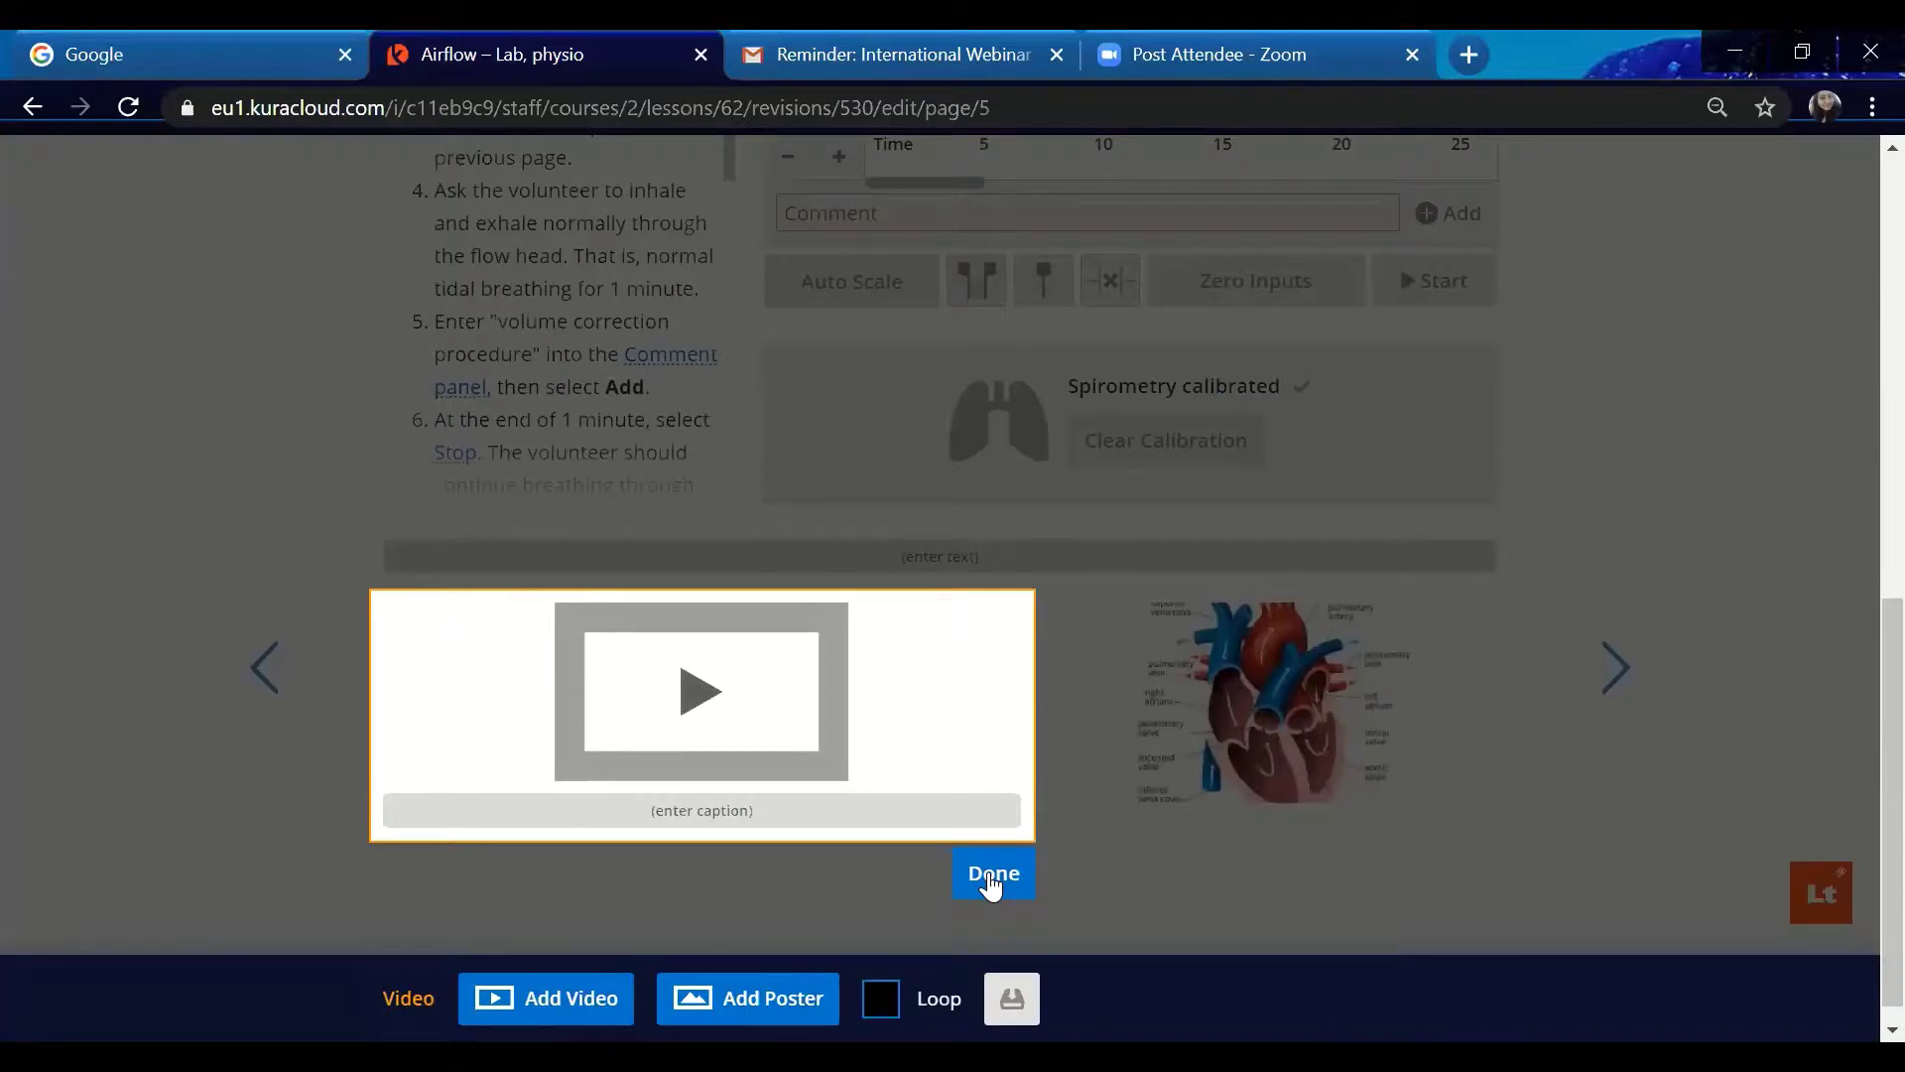
left_click(990, 878)
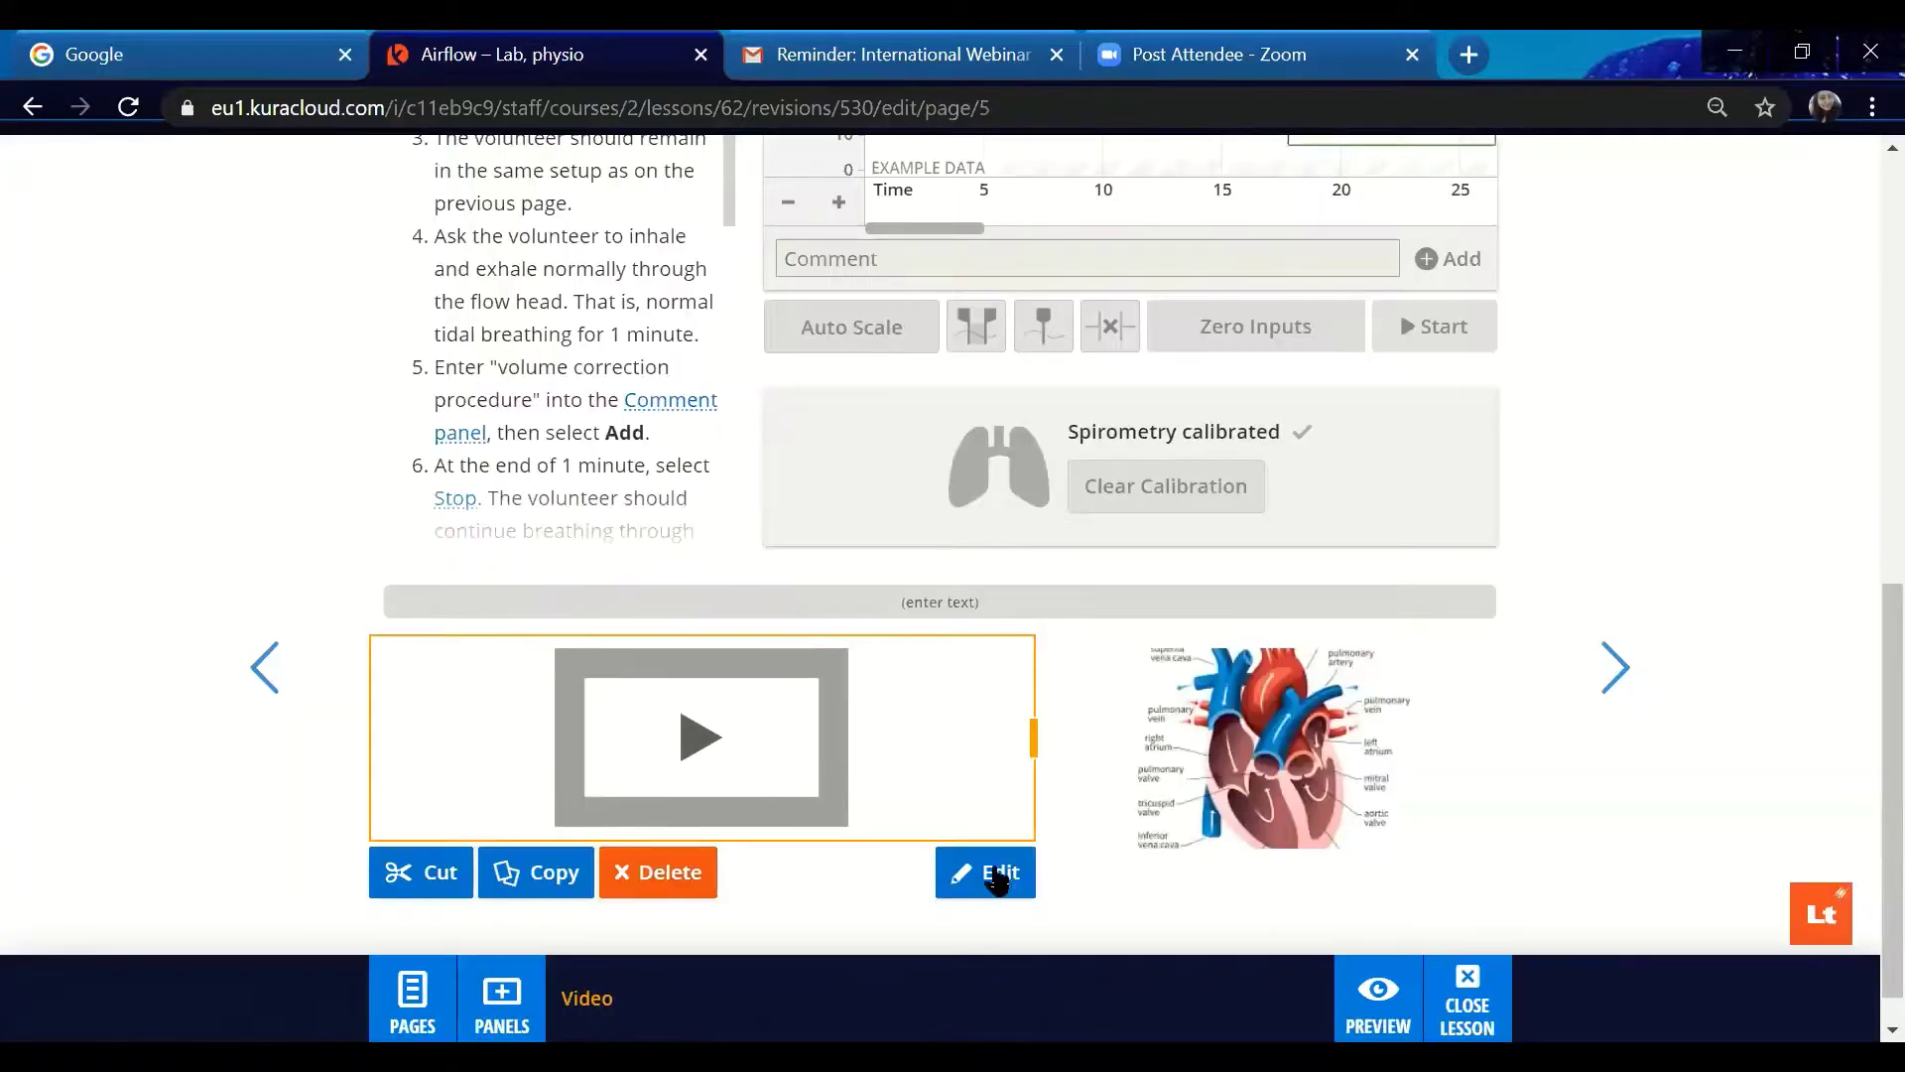
Upload the Trigno™ Avanti video from the webinar folder into the video panel despite possible mobile incompatibility, and finish editing the panel.
left_click(992, 873)
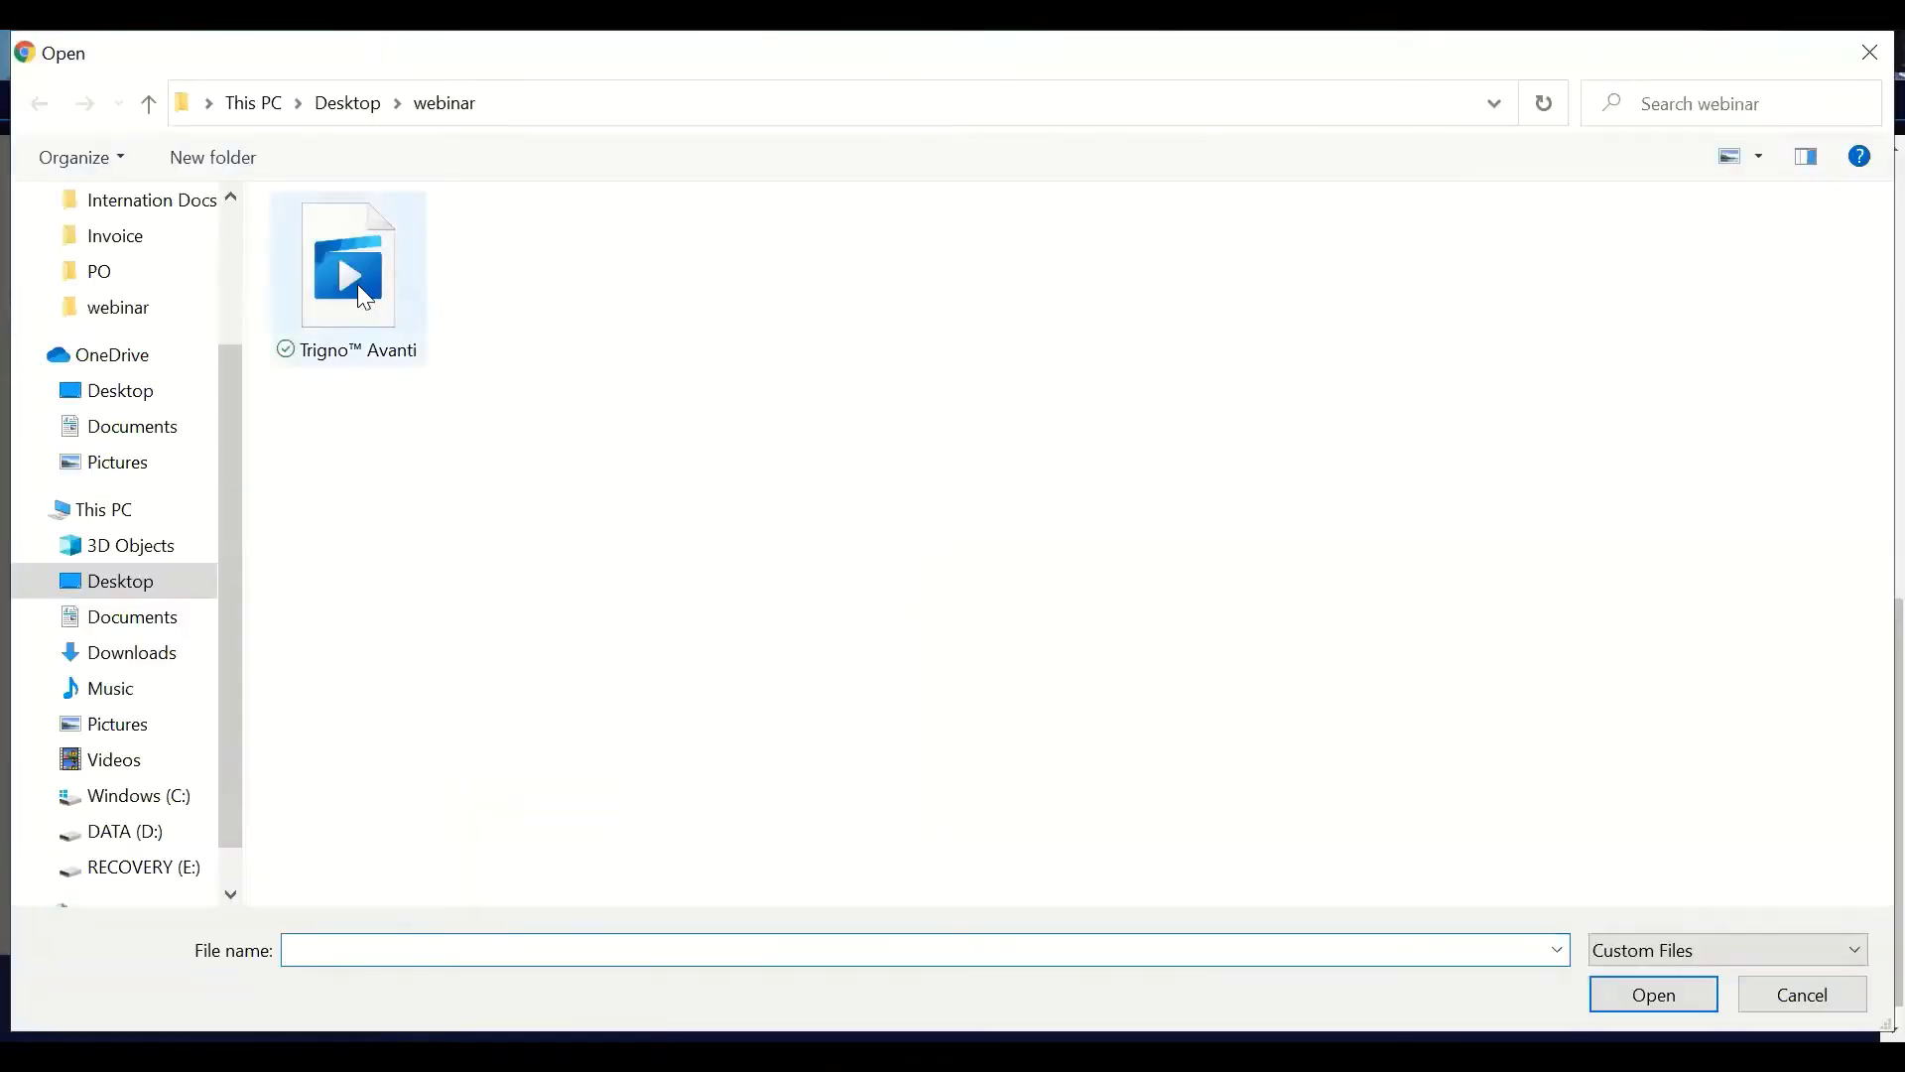
left_click(365, 299)
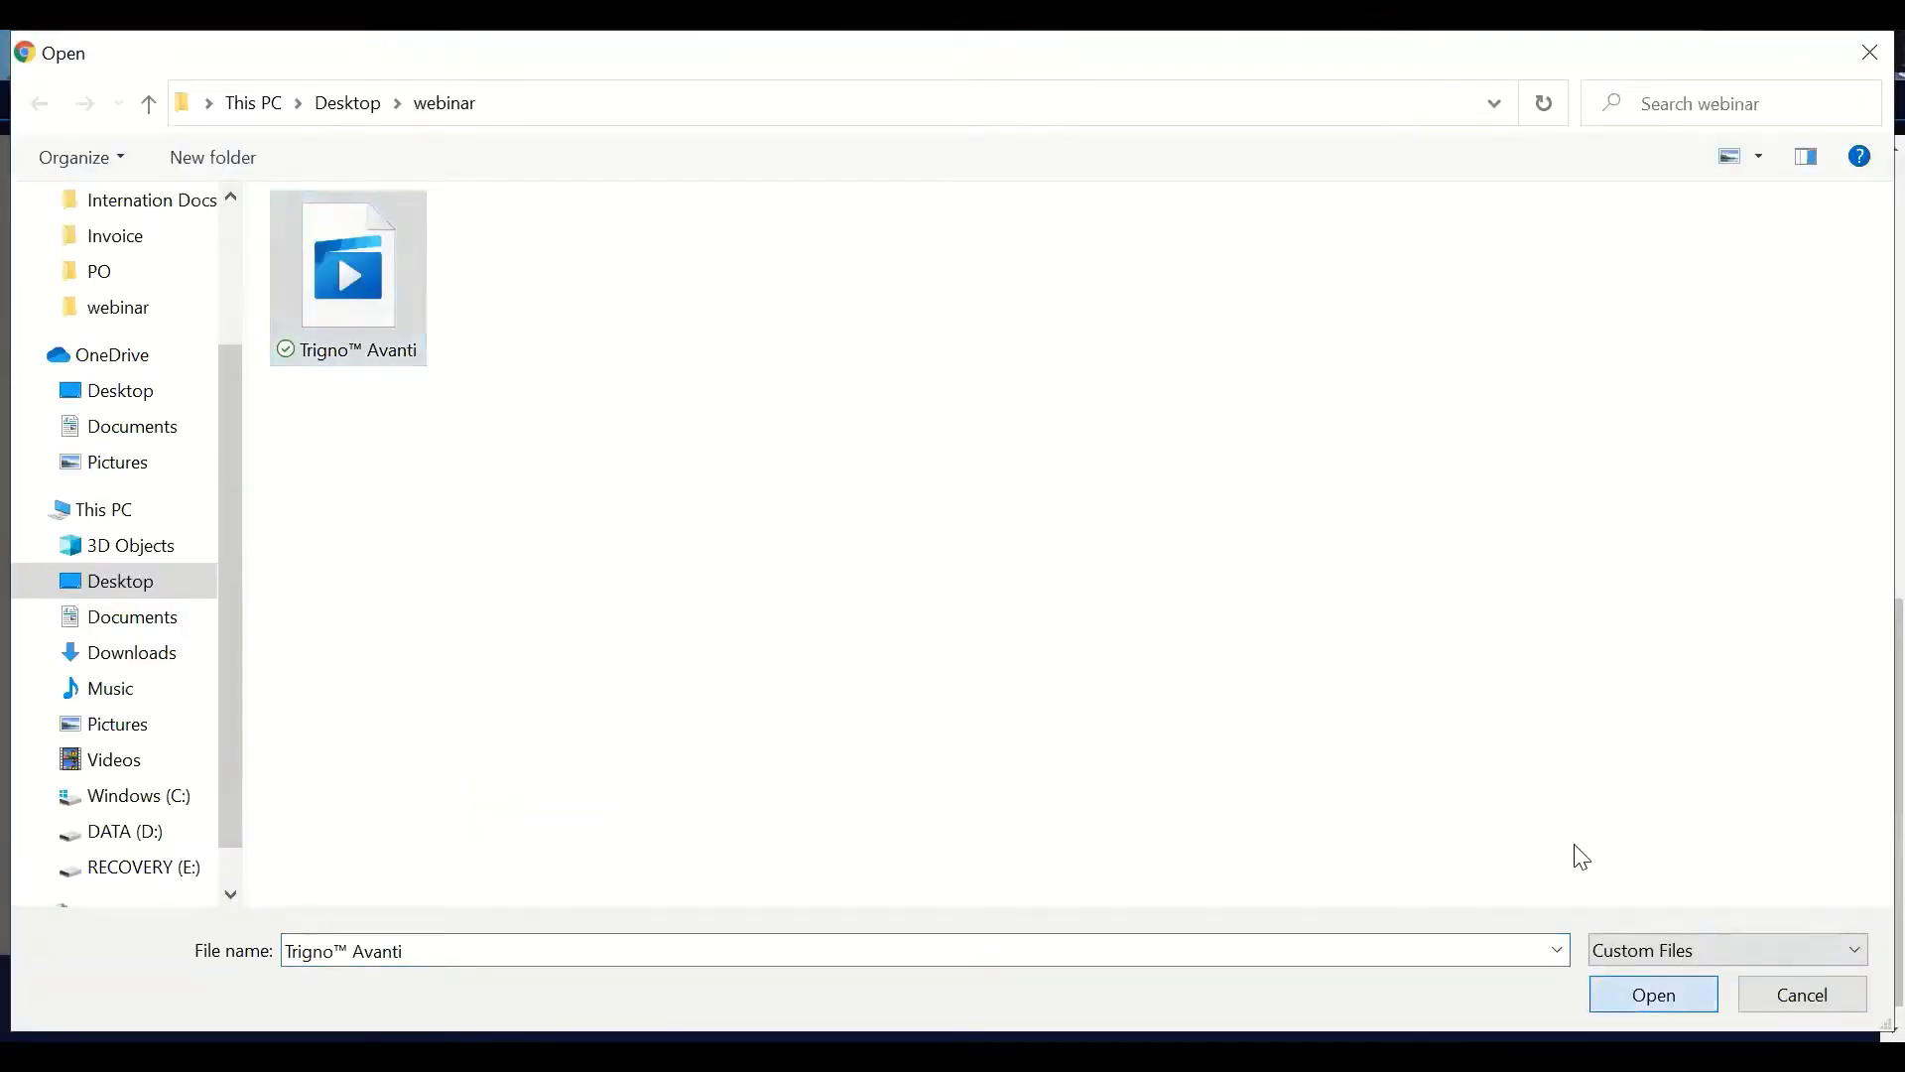
key("Return")
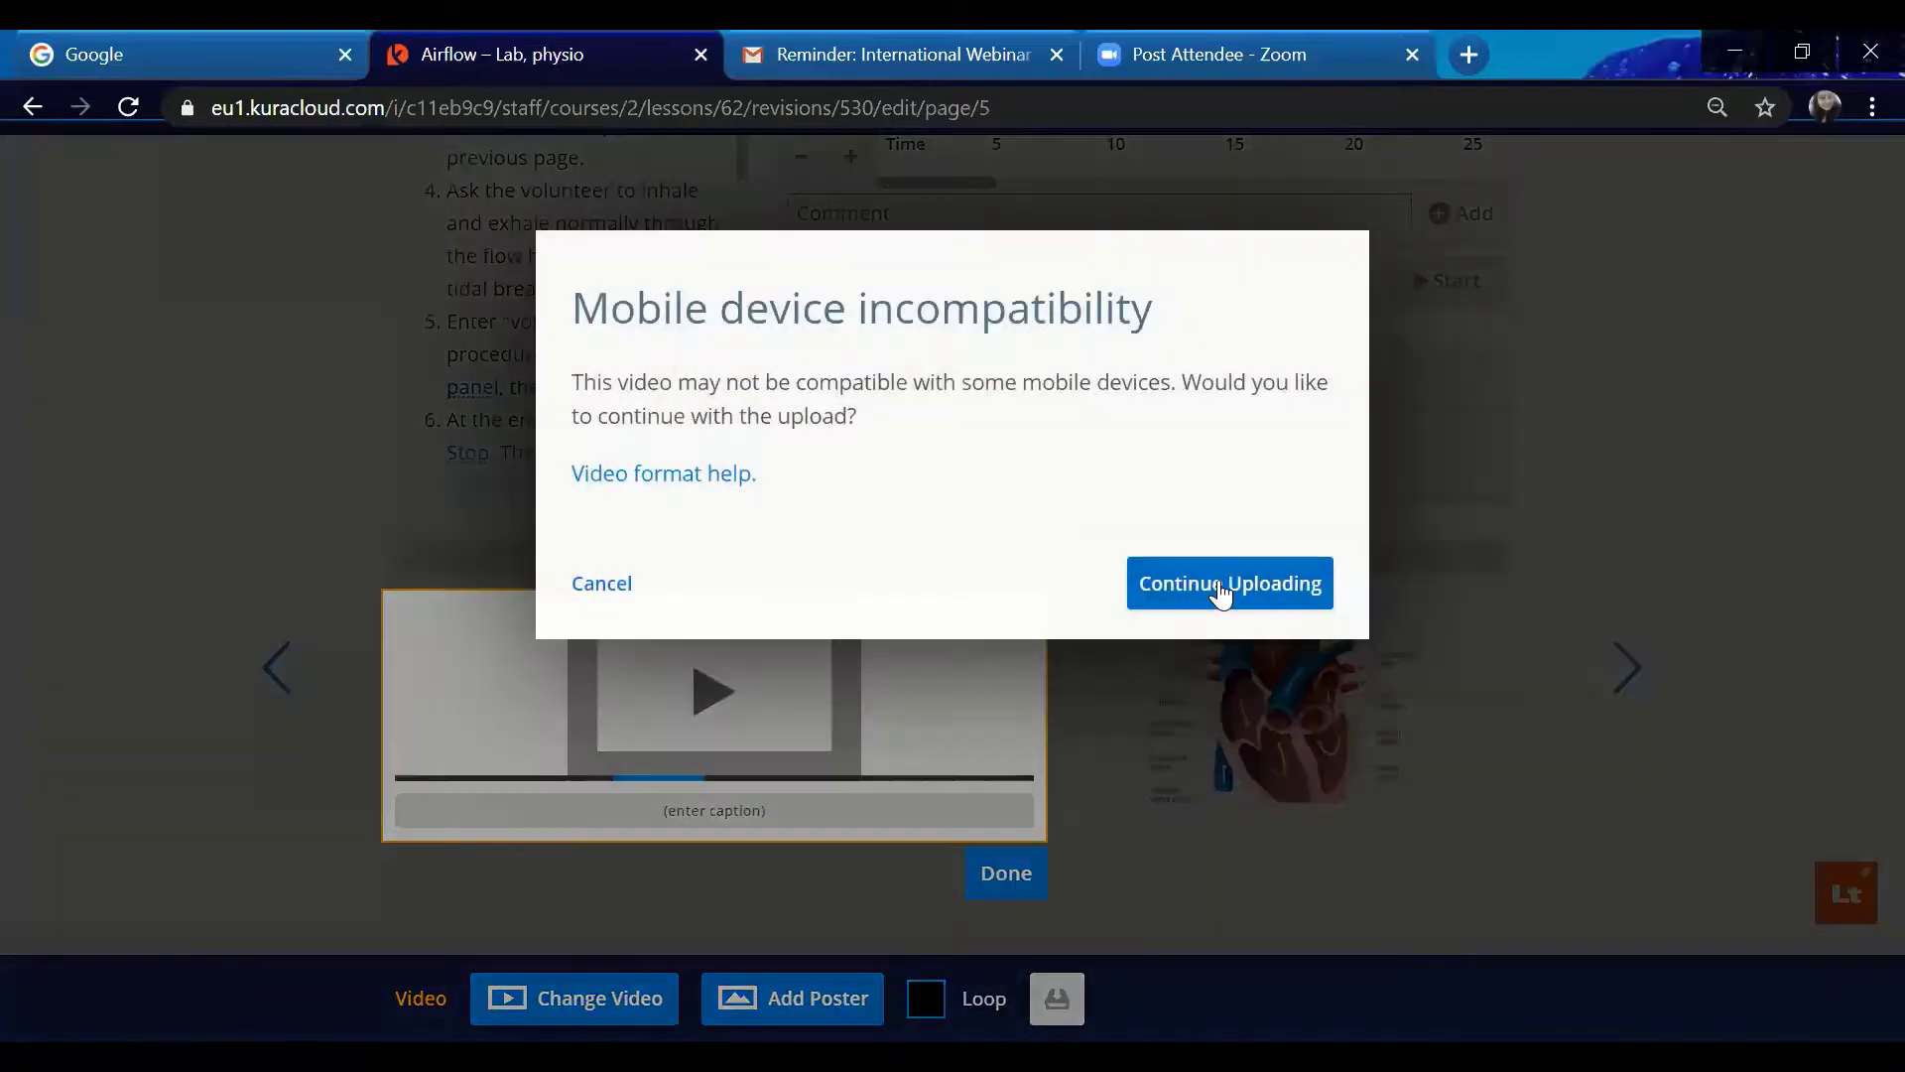
left_click(1217, 585)
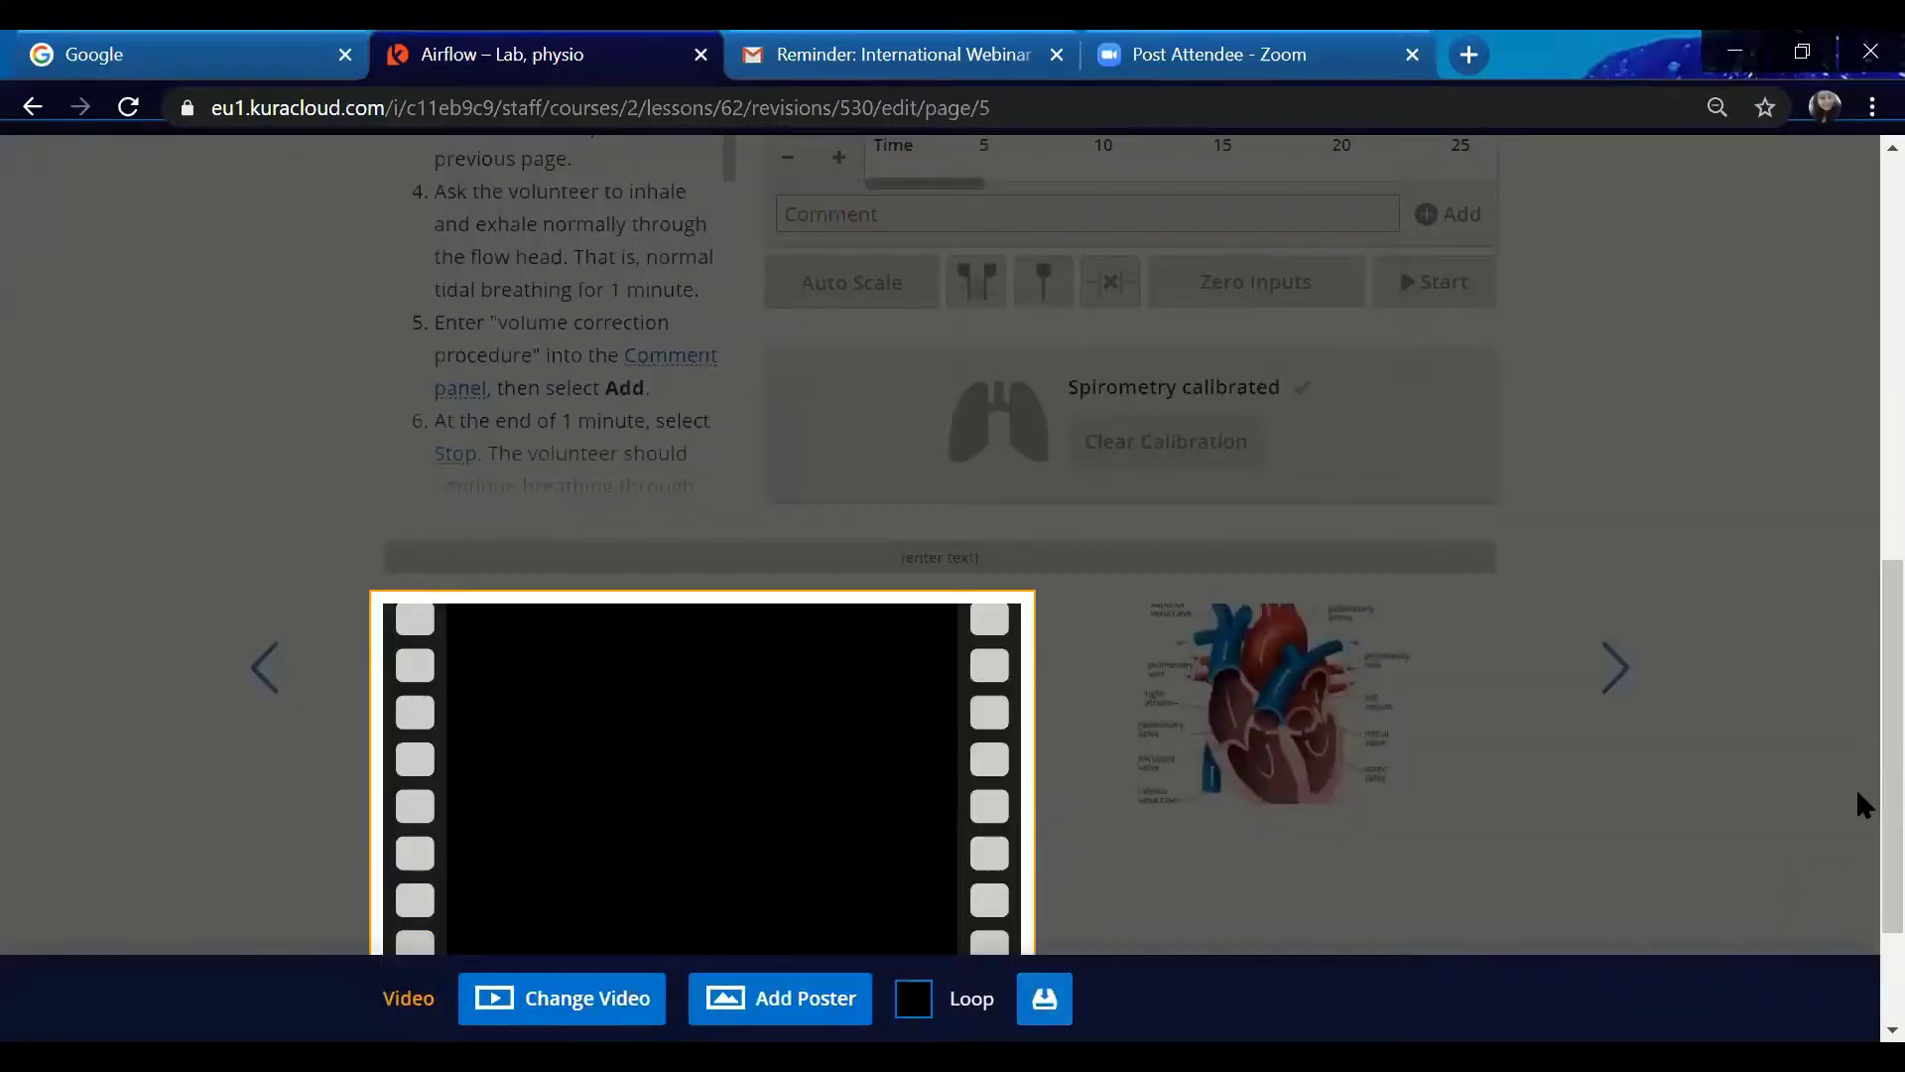
scroll(1858, 884, "down", 2)
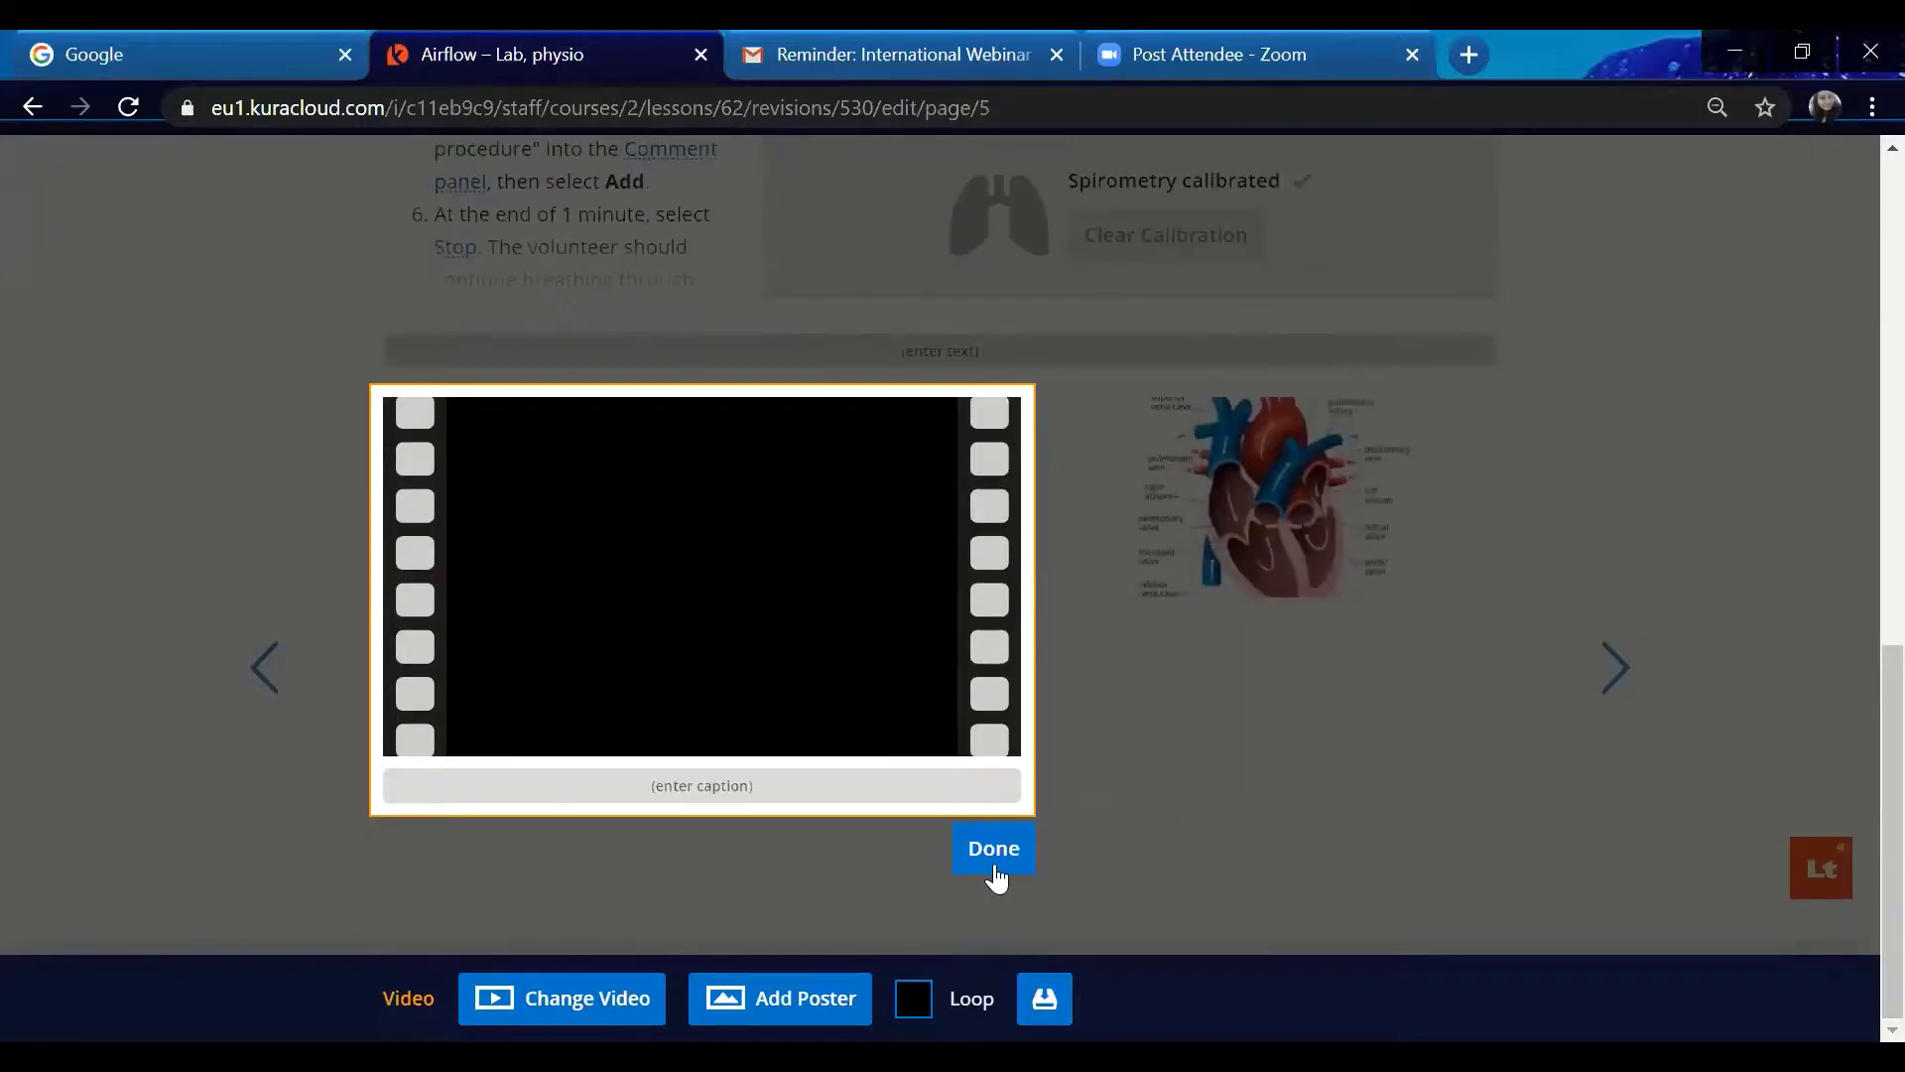
left_click(994, 867)
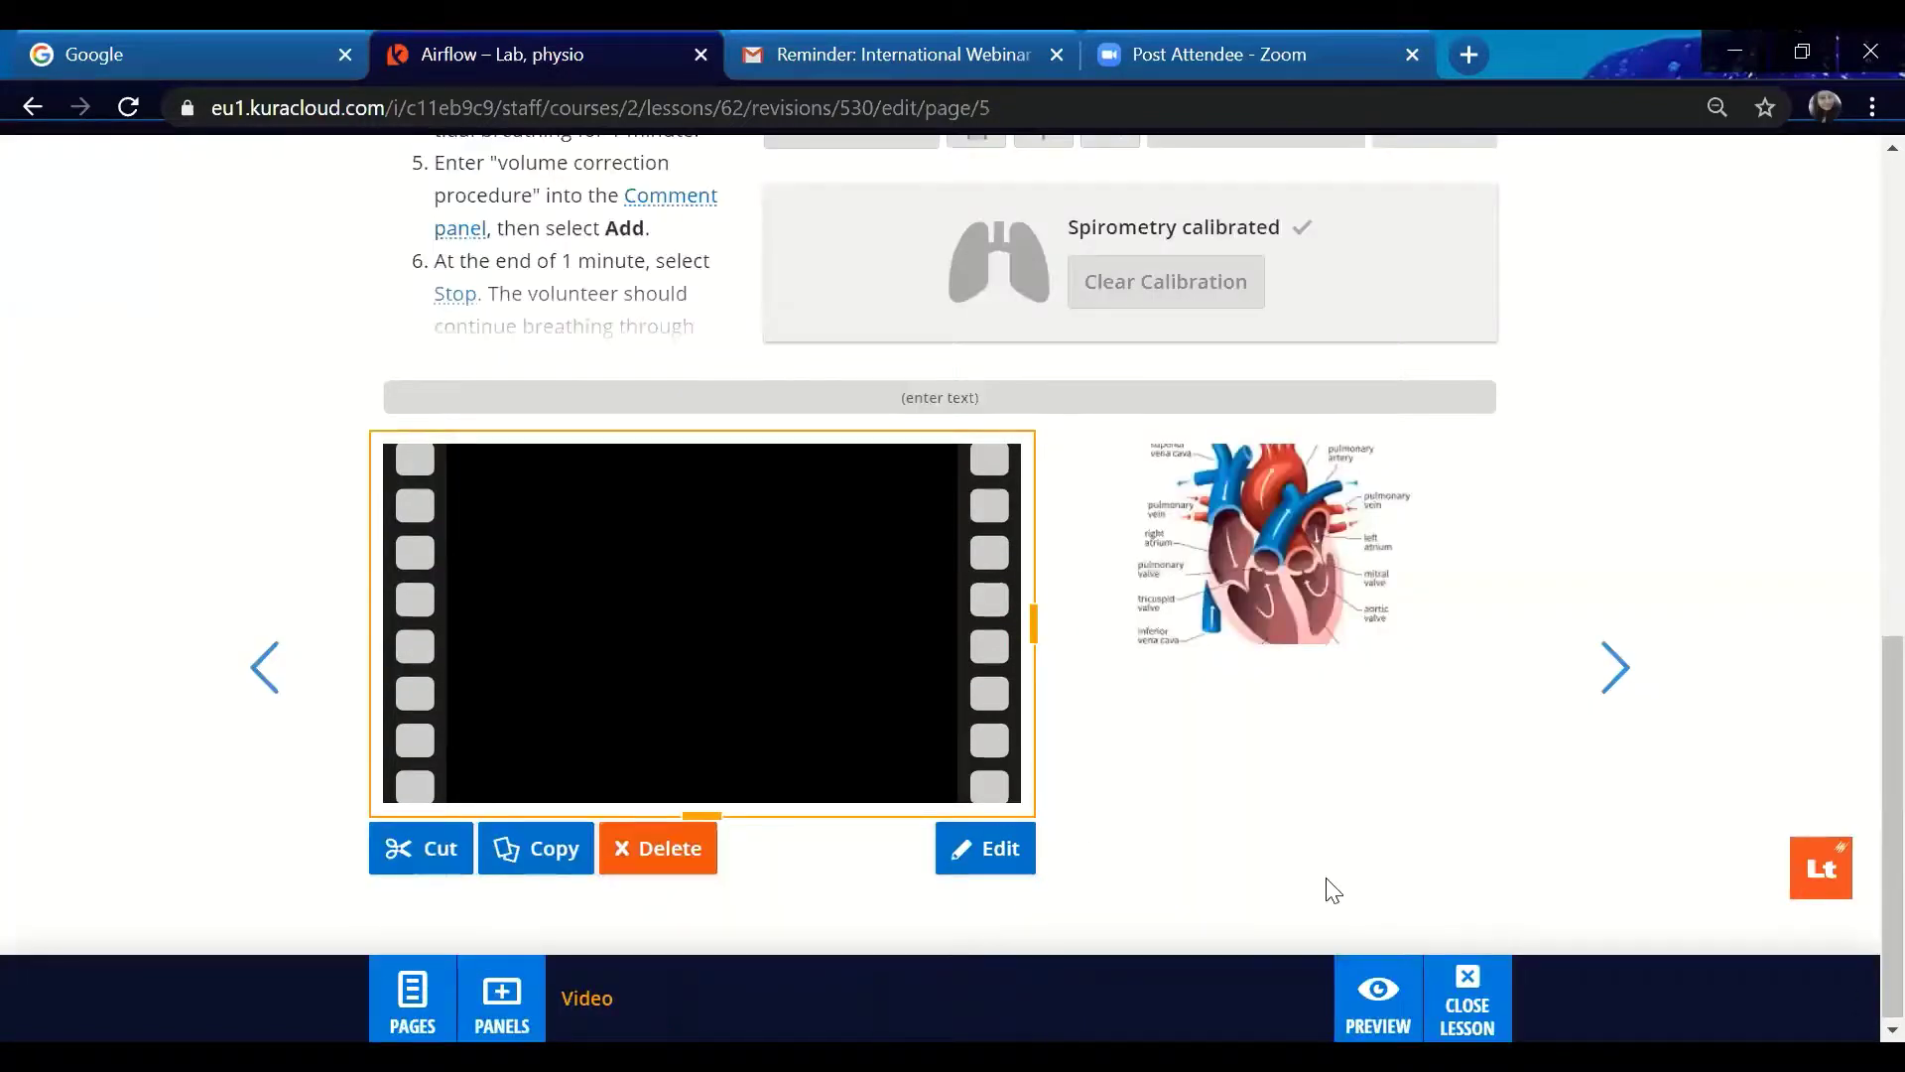
Preview the Volume correction page, play the inserted video, look over the whole page and return to editing.
left_click(1377, 997)
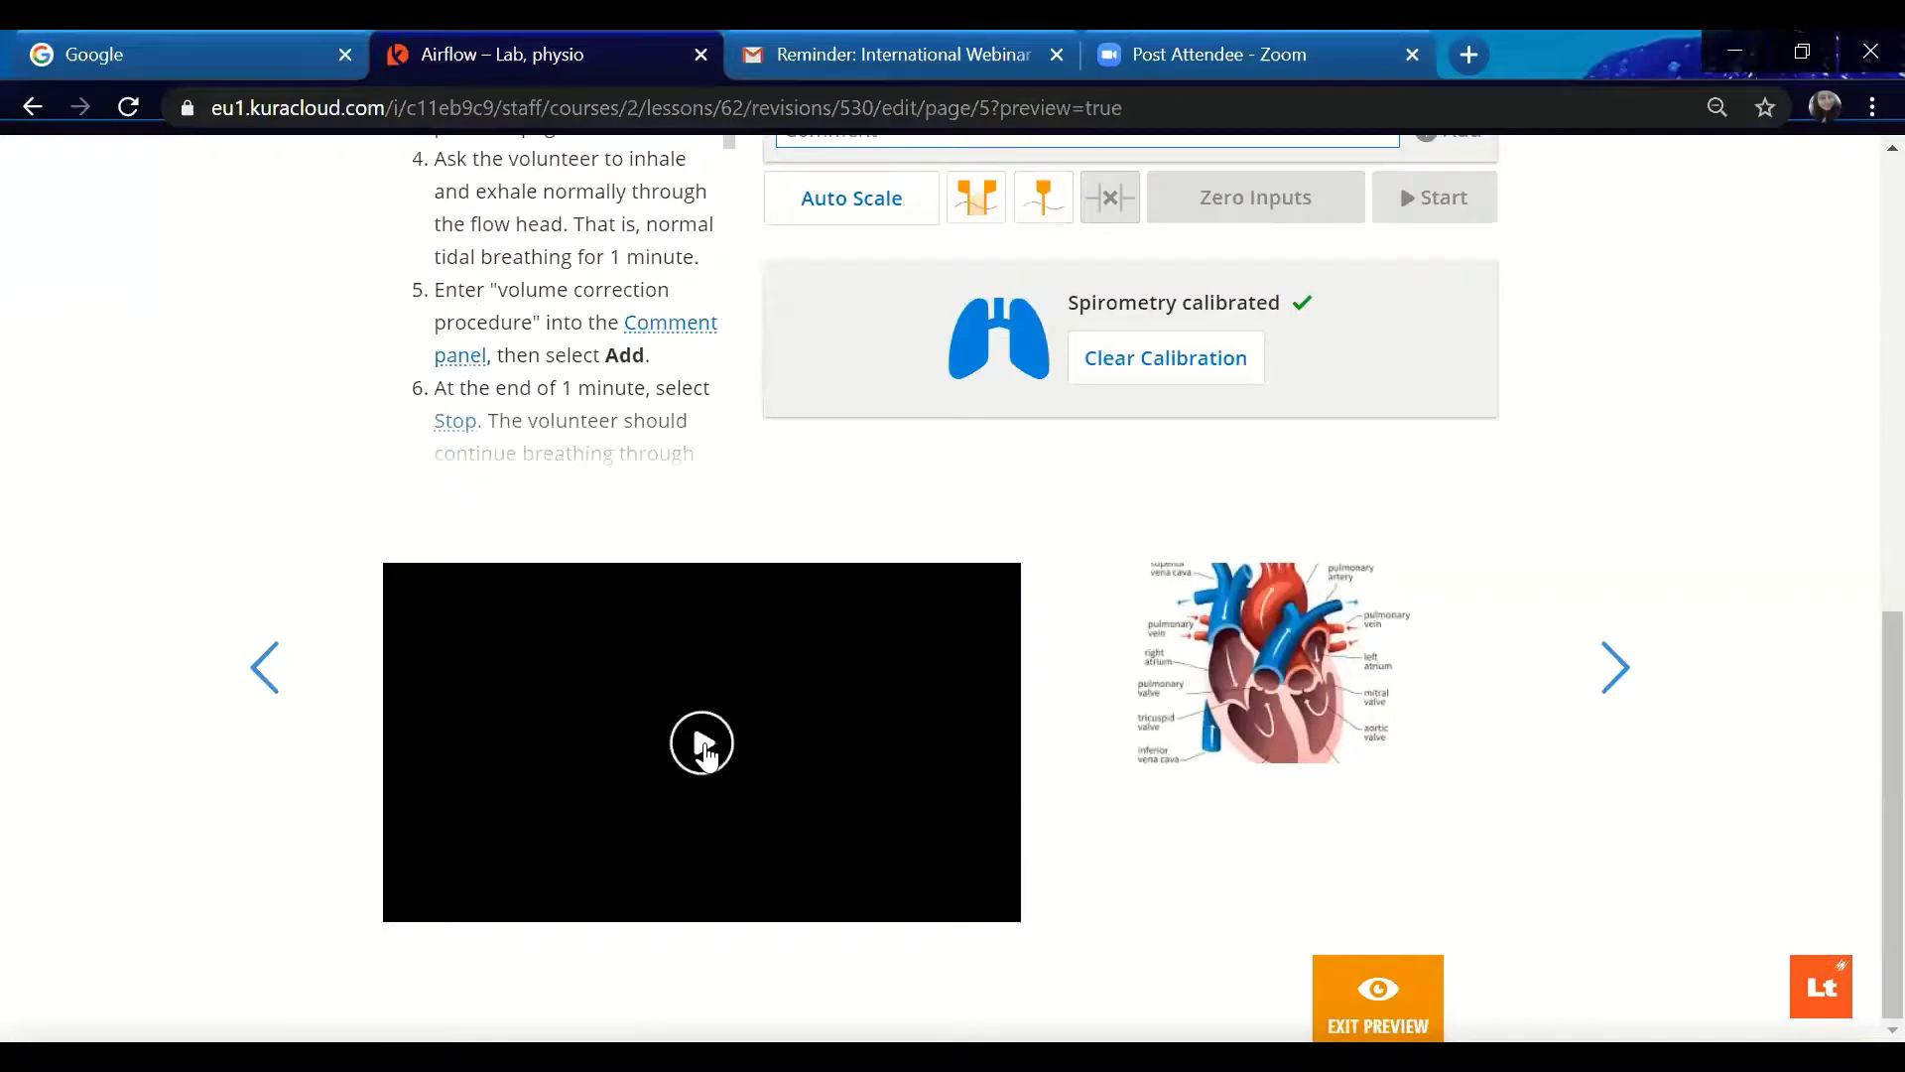
left_click(706, 757)
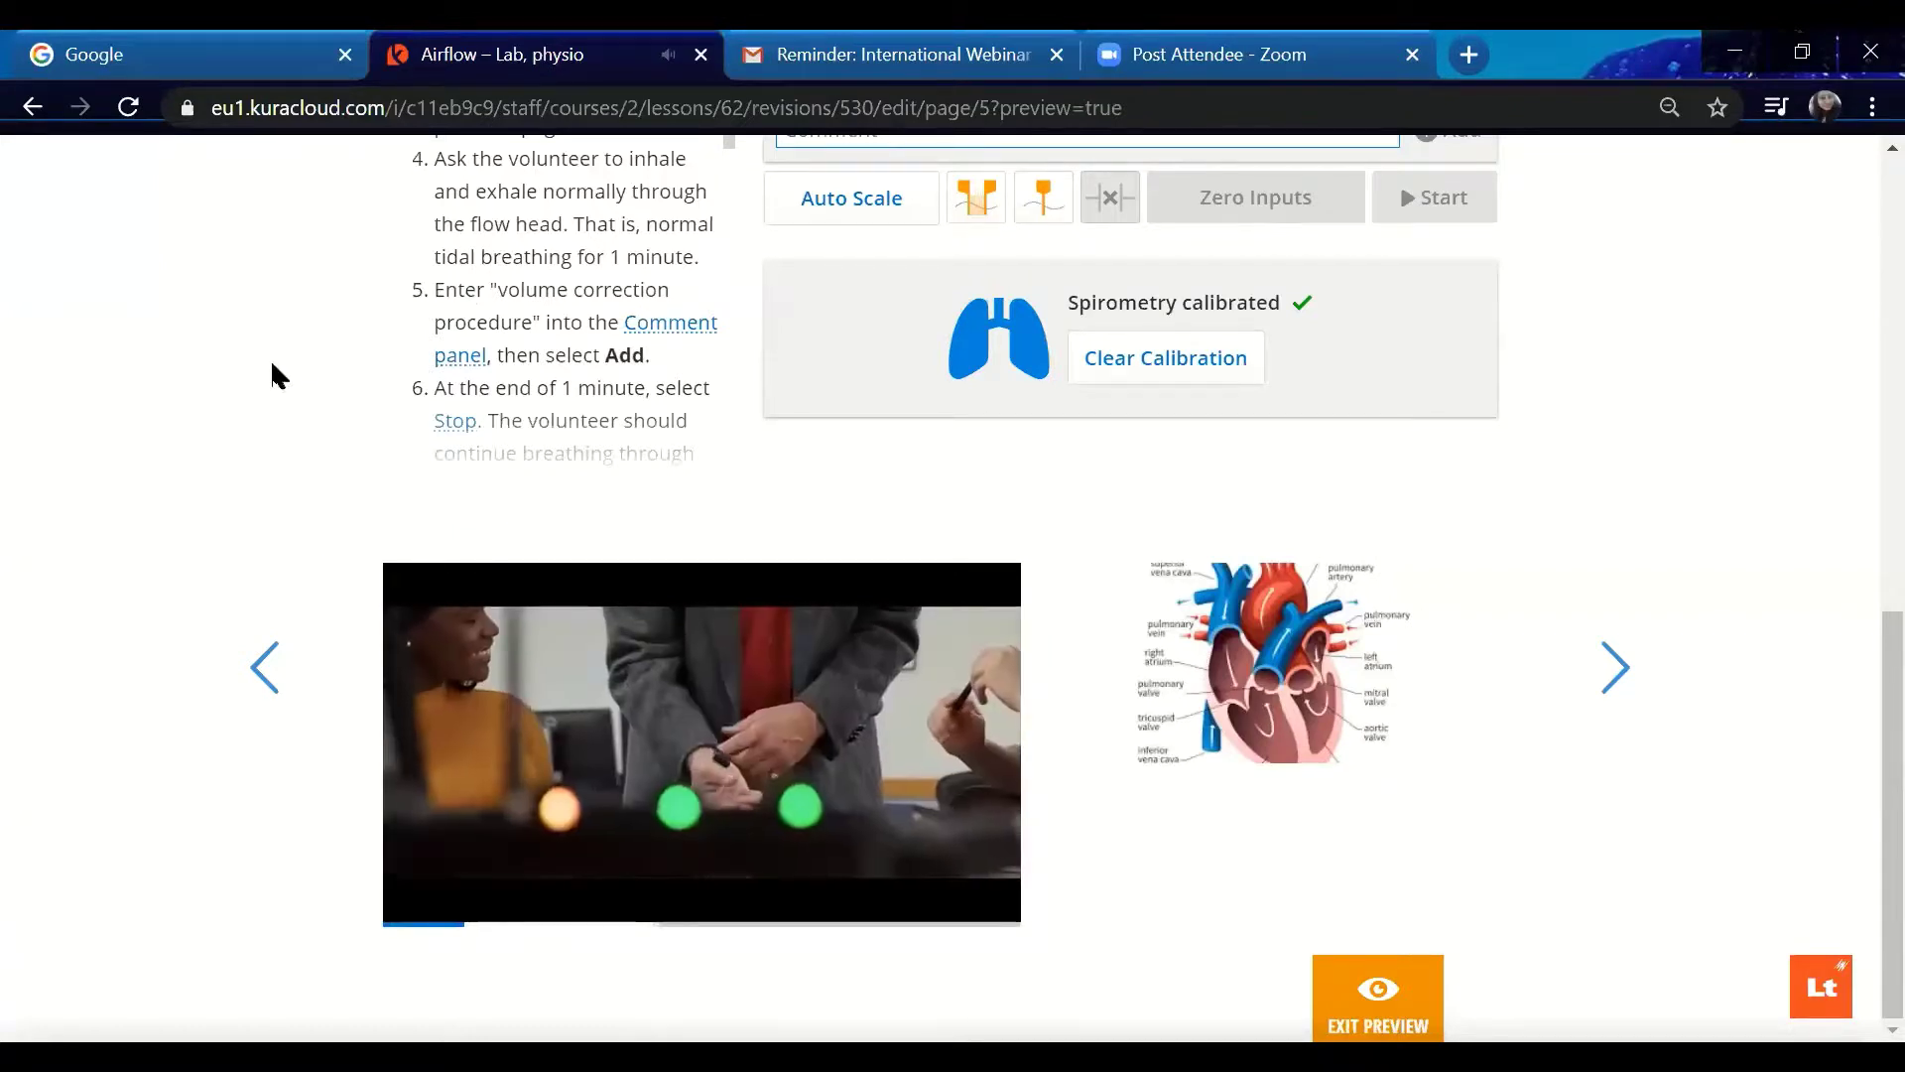
mouse_move(740, 811)
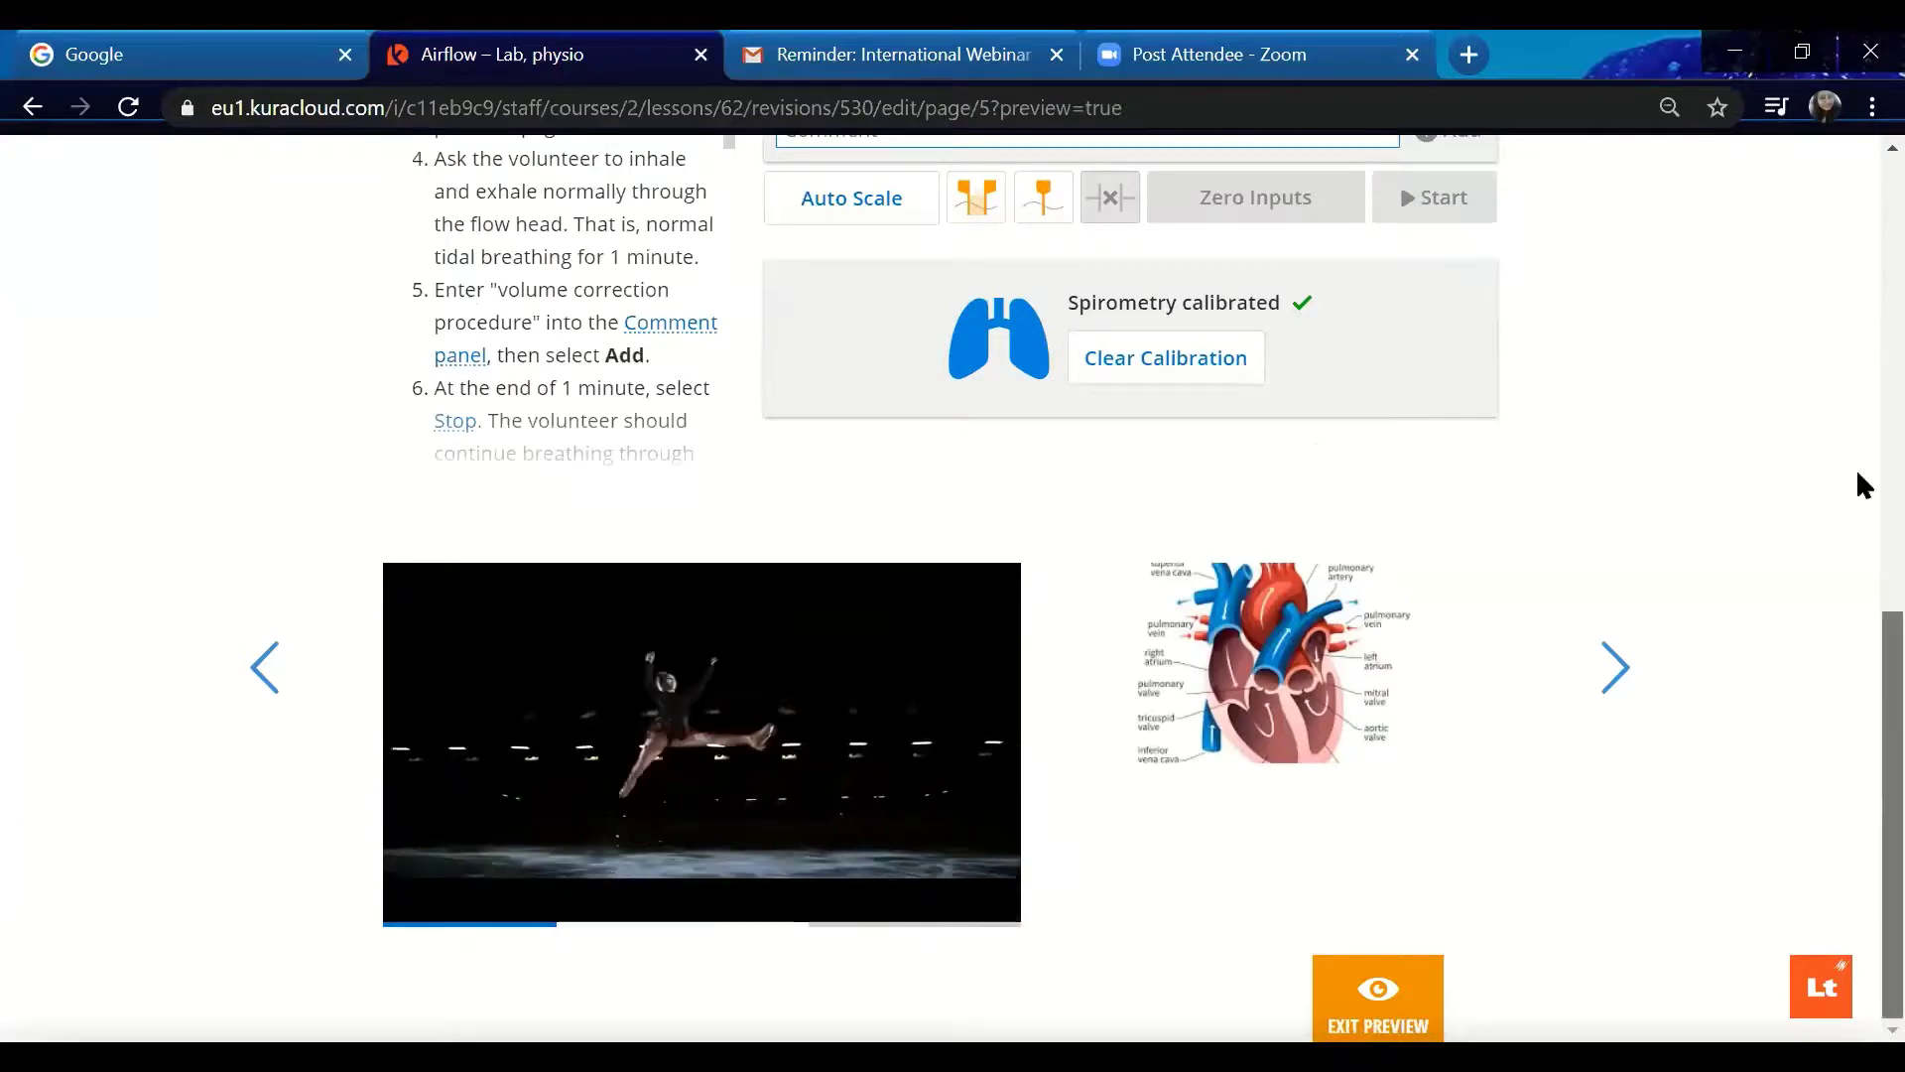
scroll(1859, 620, "up", 10)
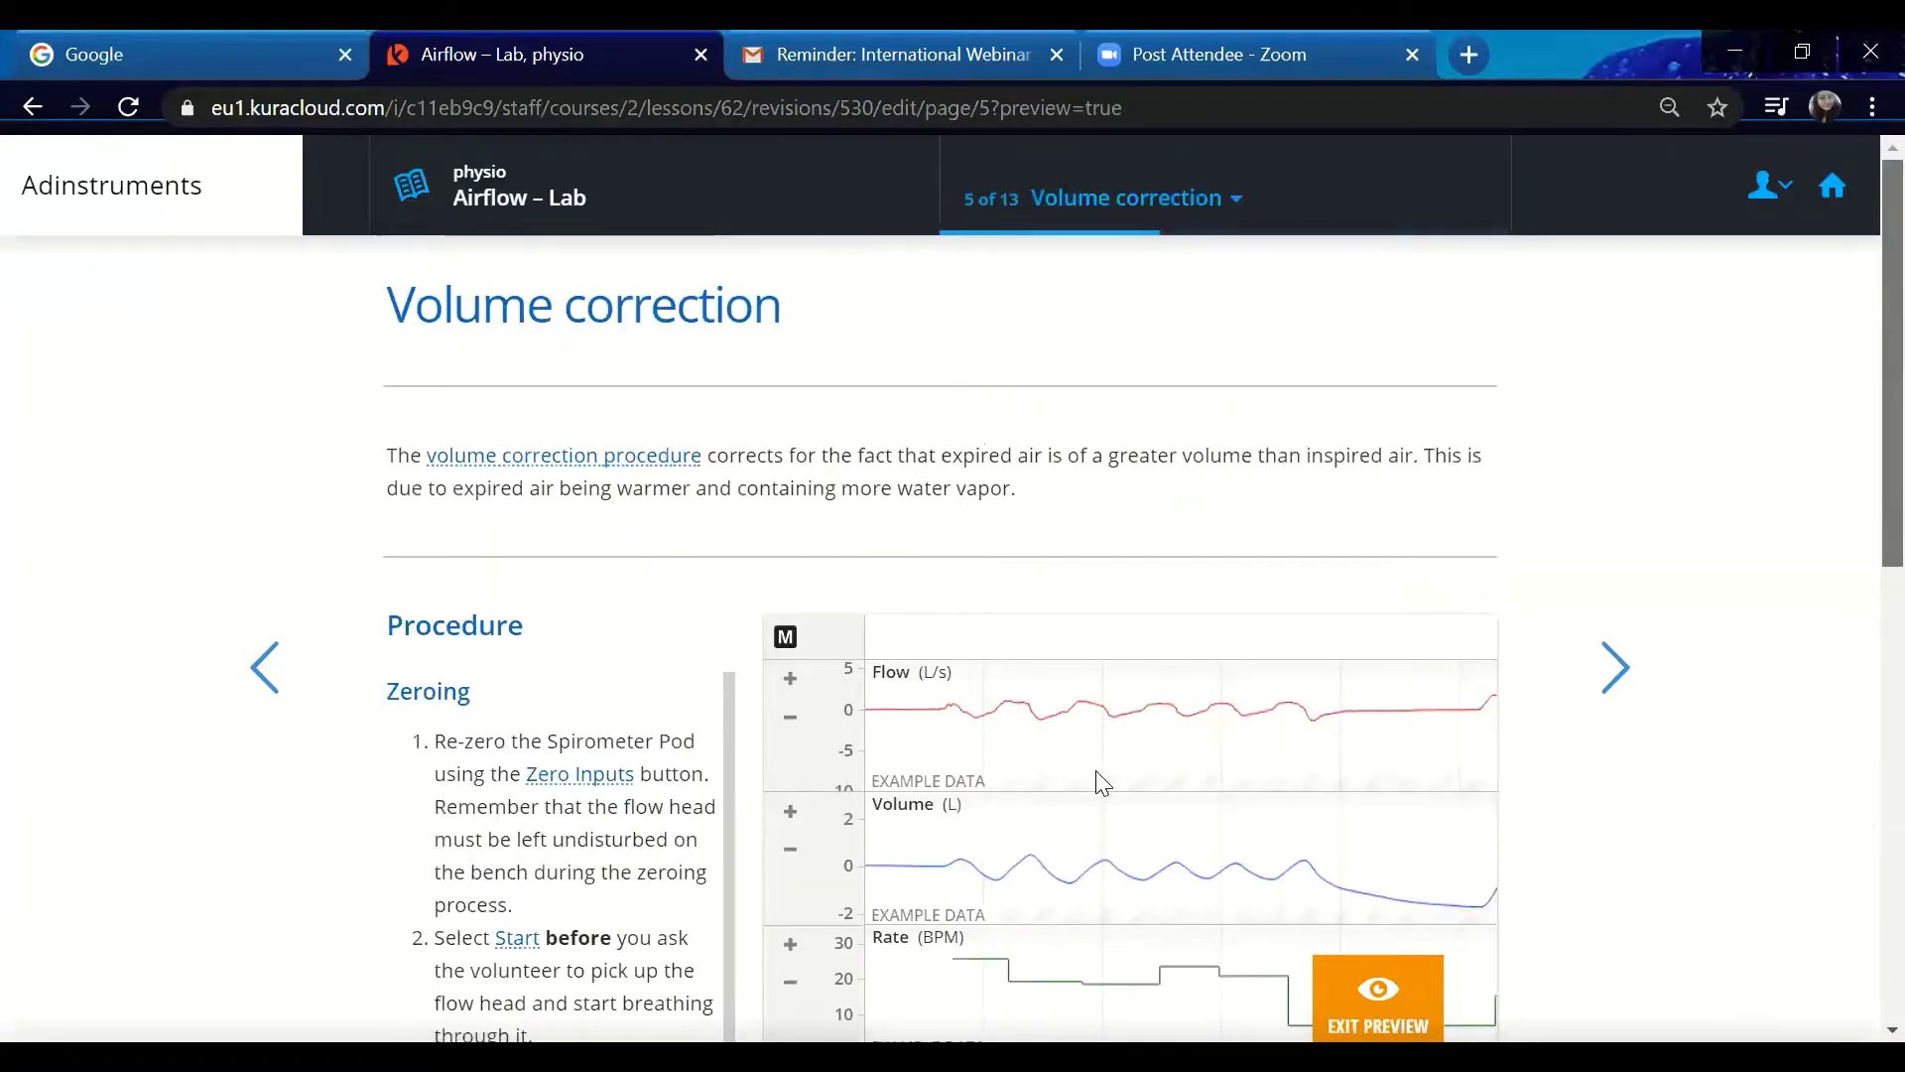
scroll(1101, 784, "down", 10)
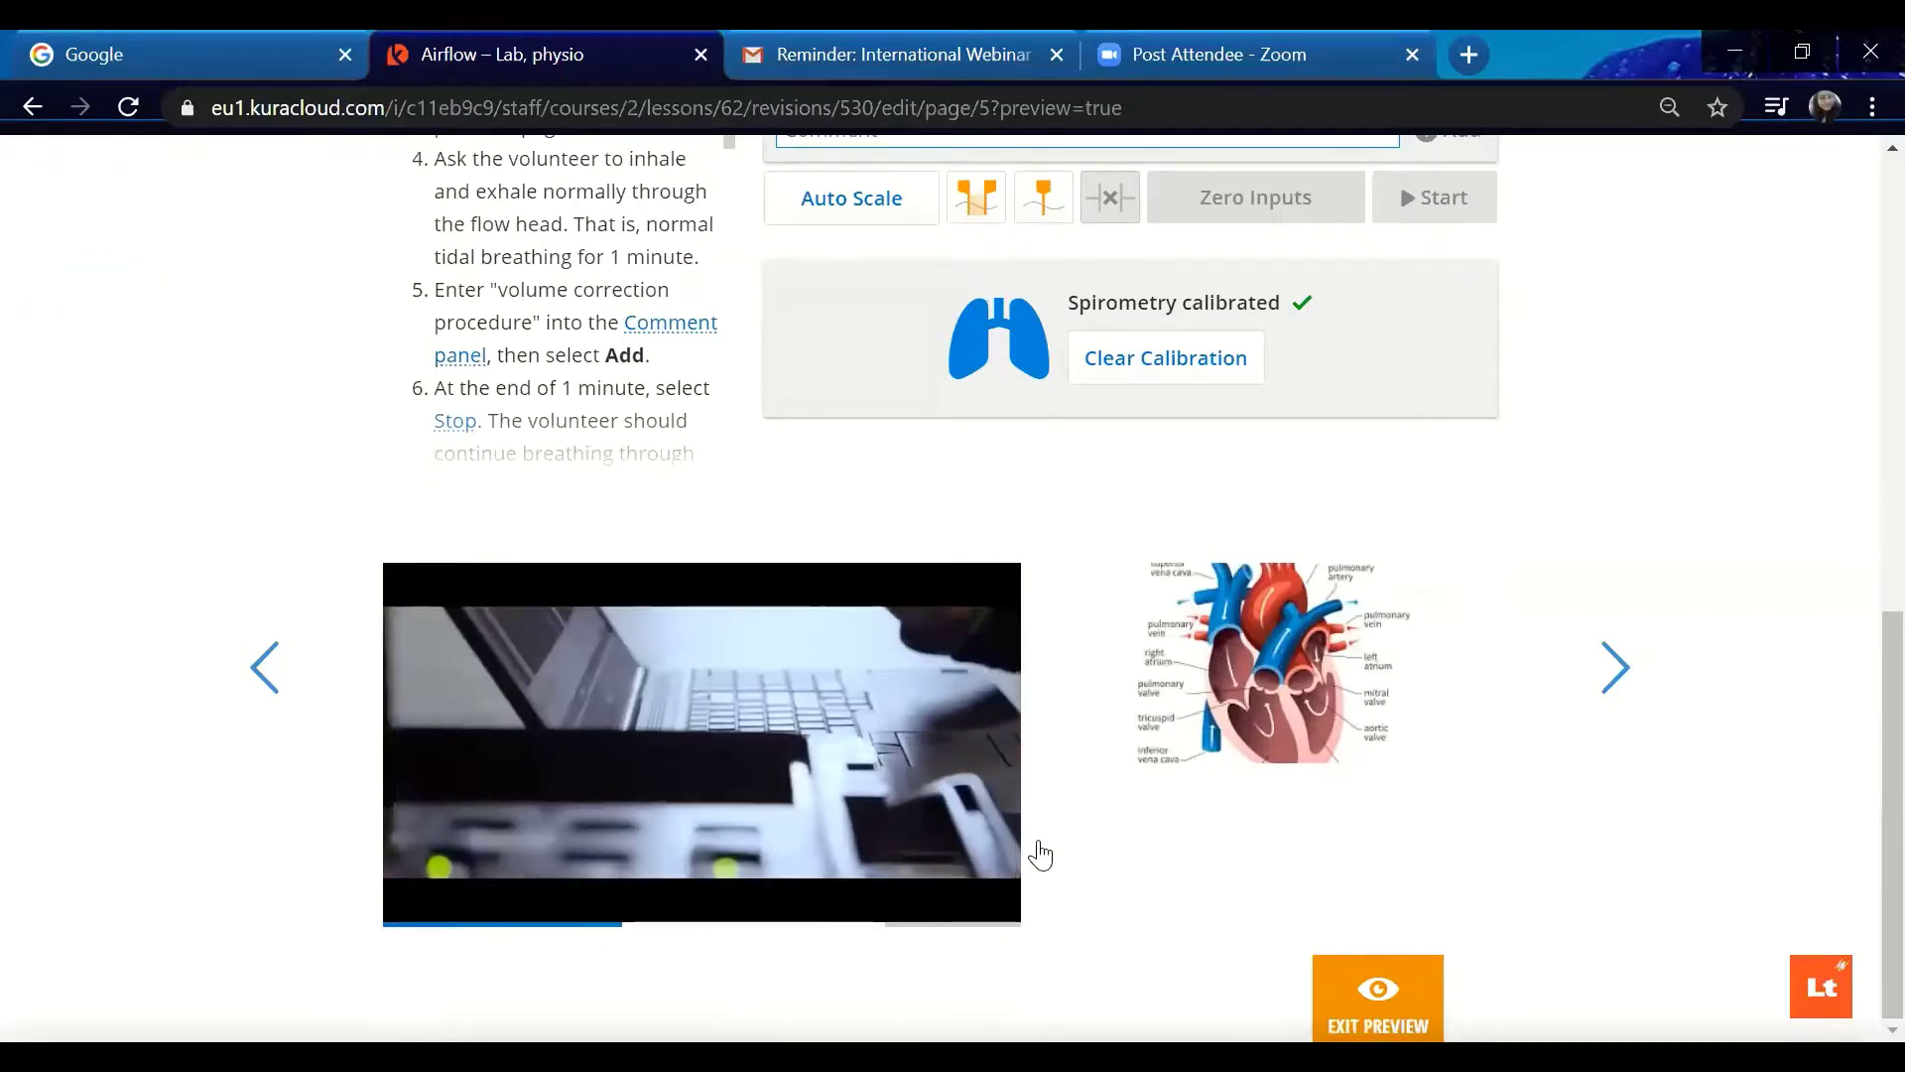
key("Escape")
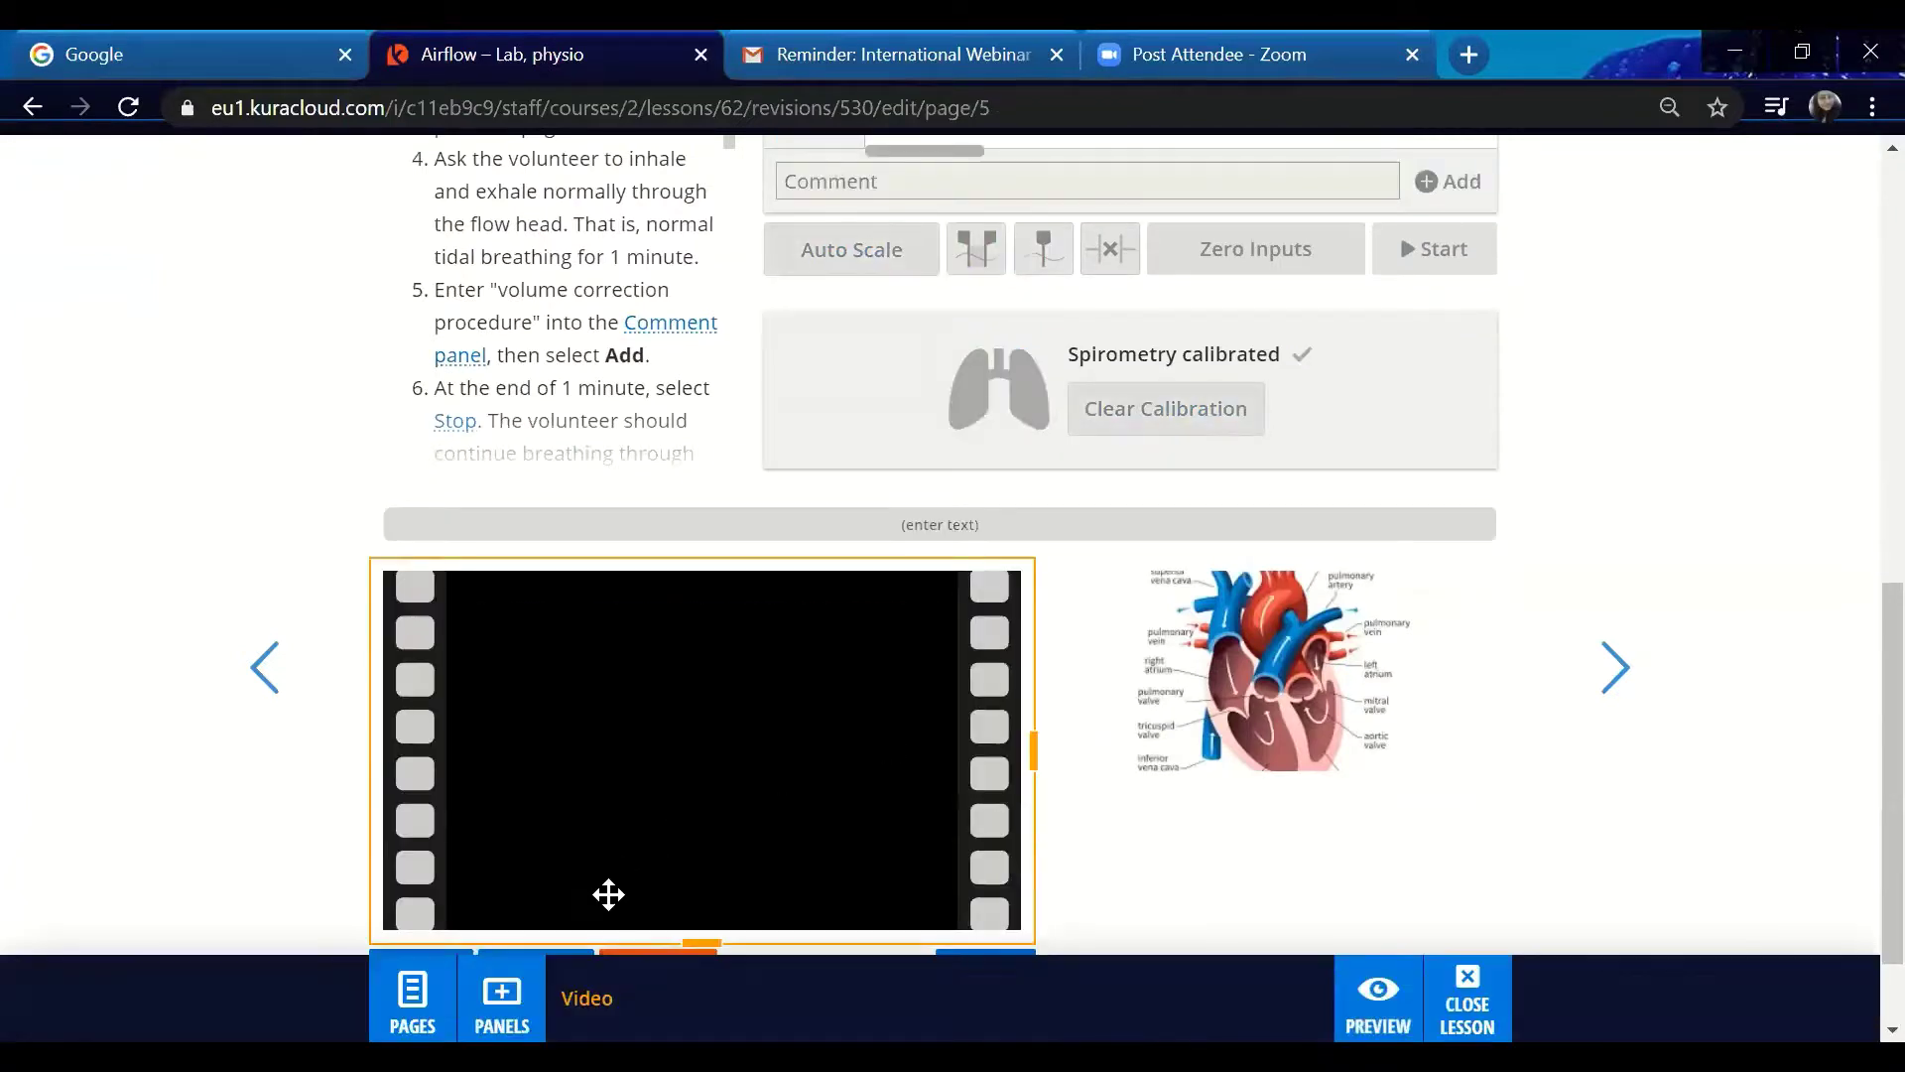
left_click(608, 894)
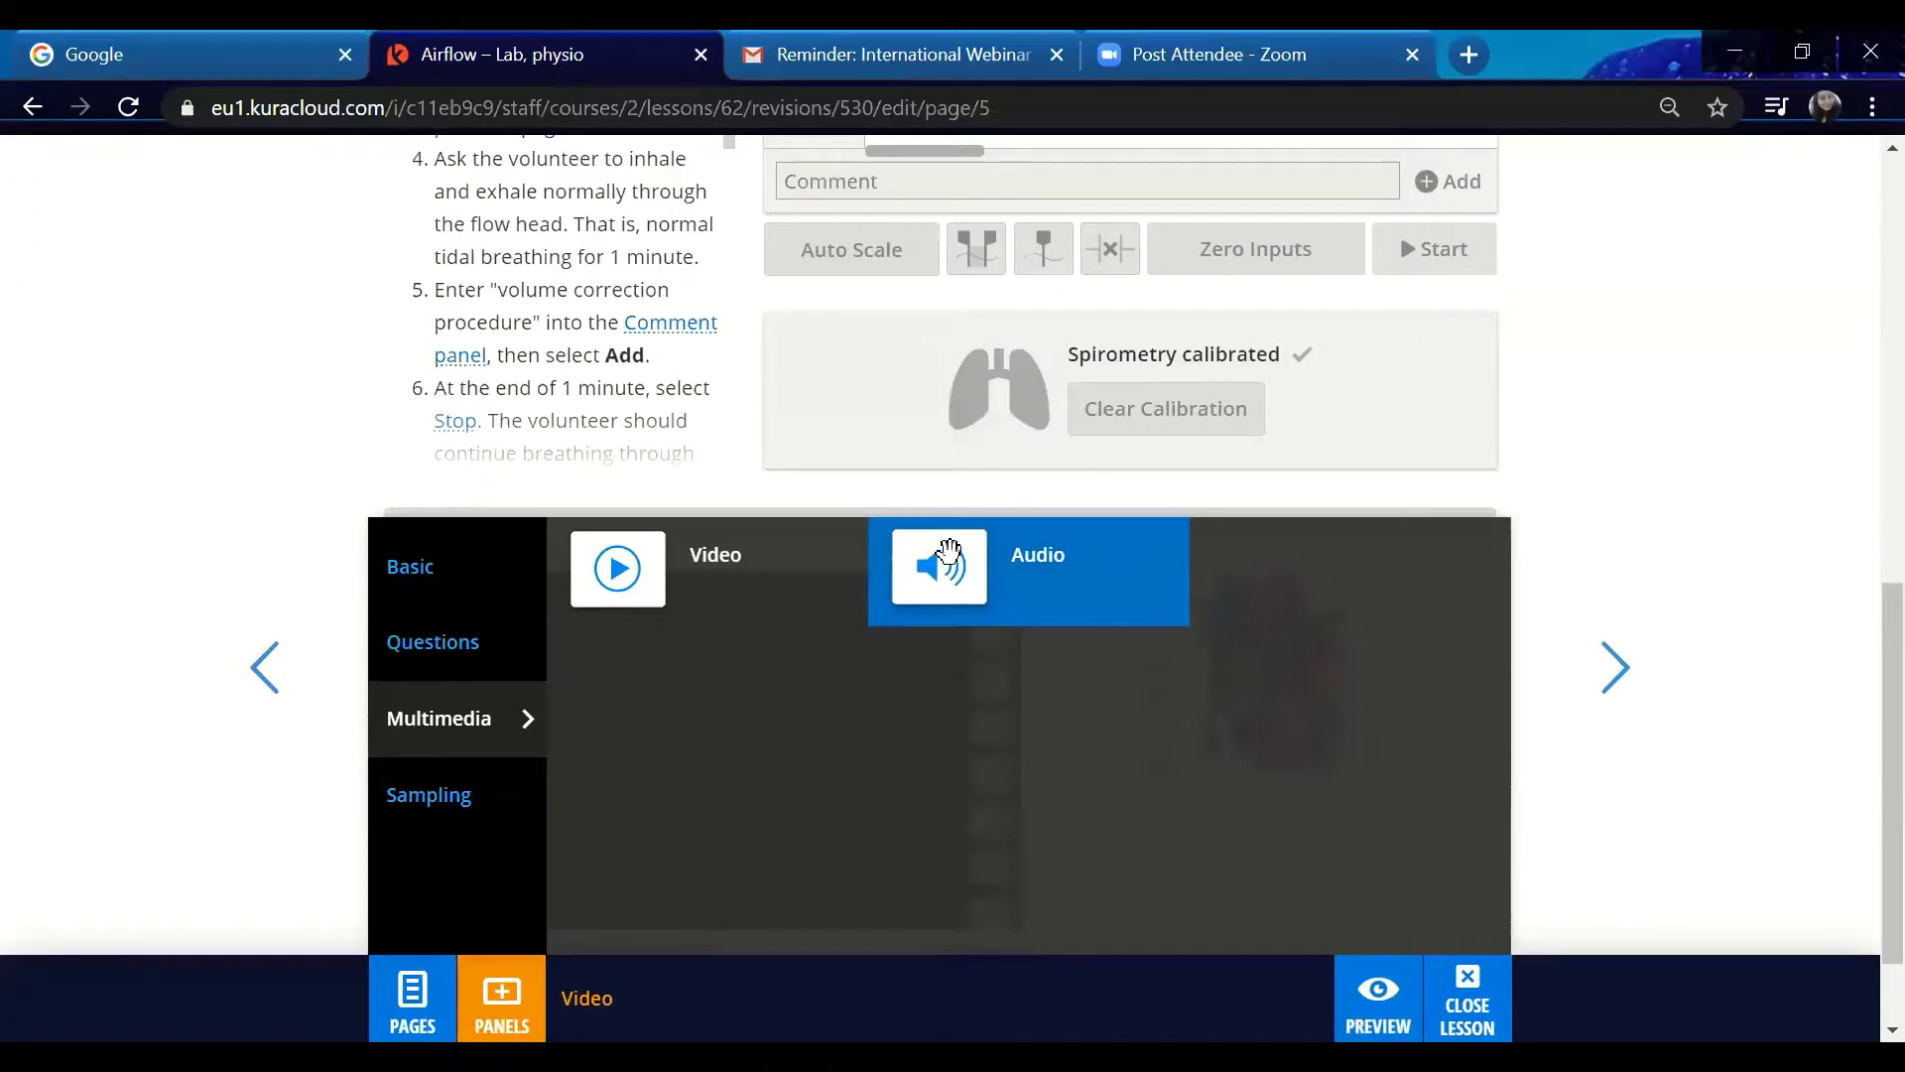
left_click(446, 570)
left_click(306, 880)
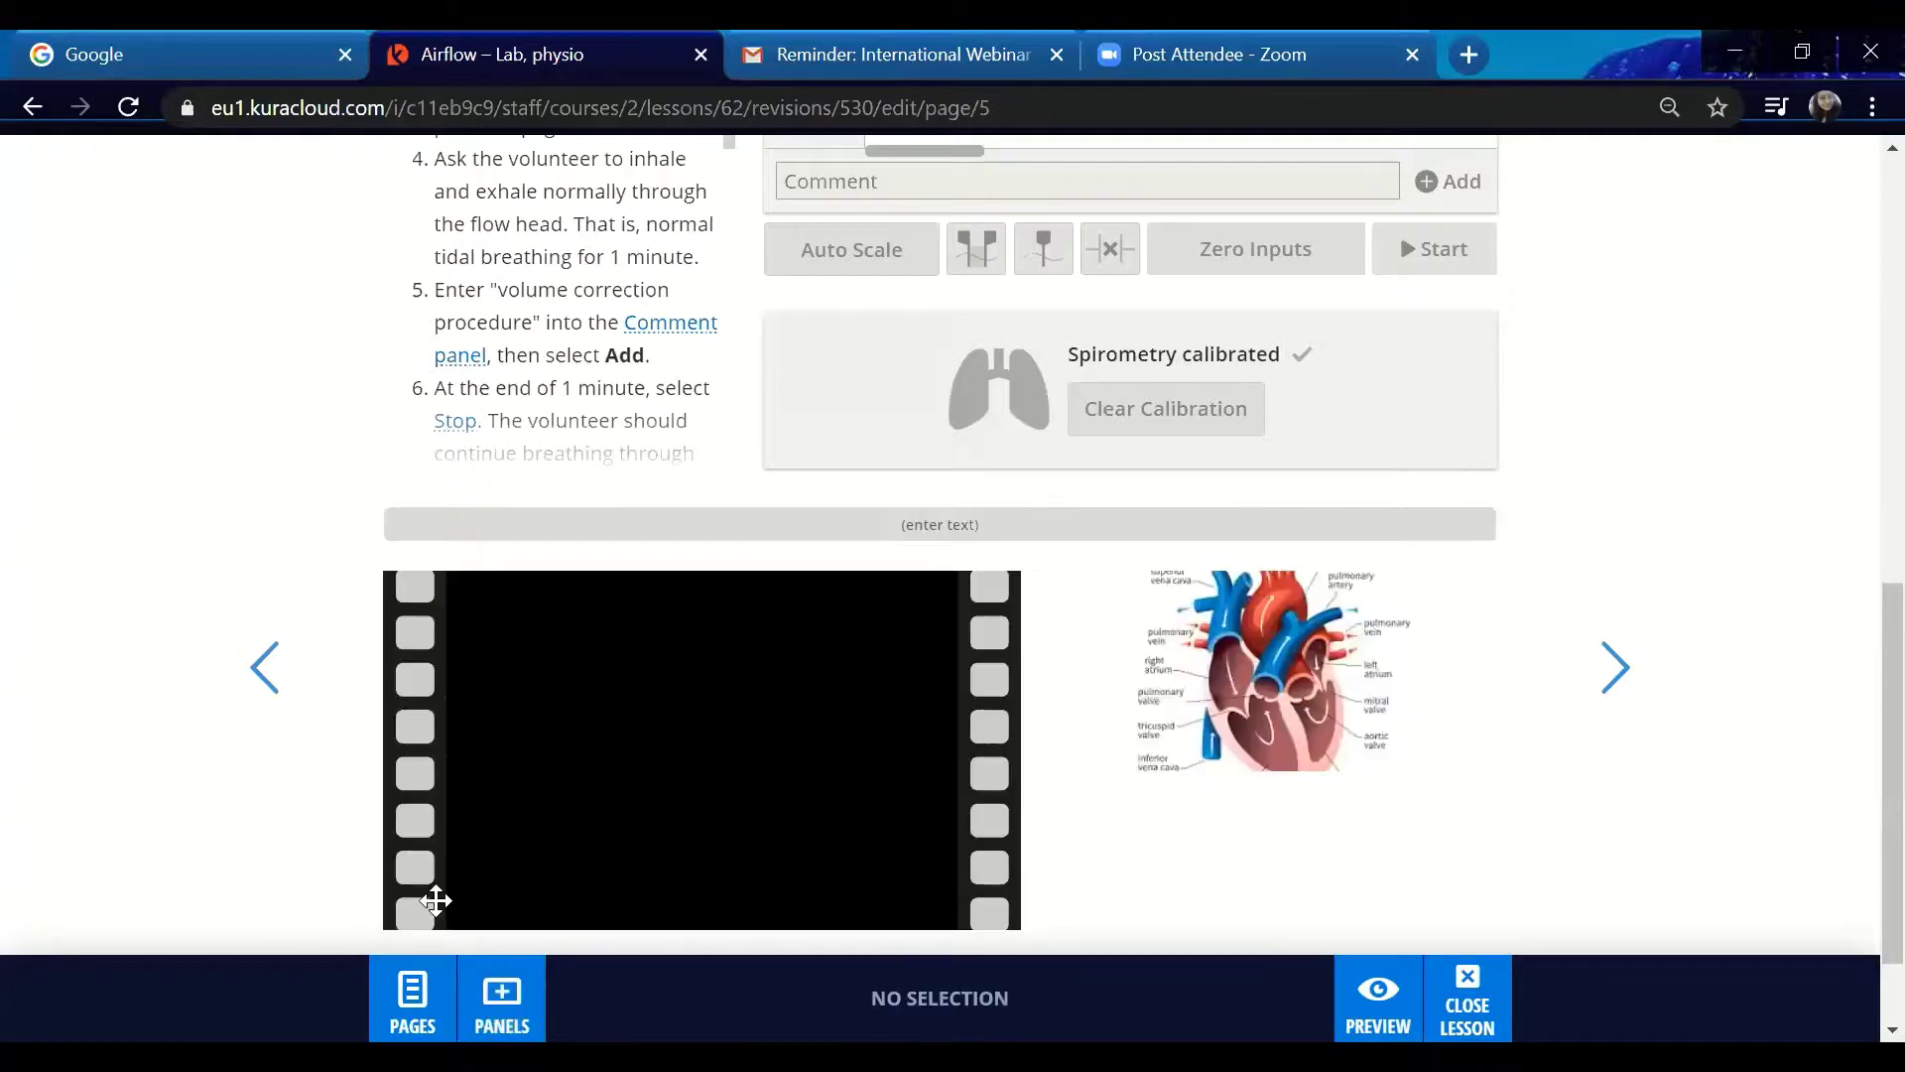
Delete the Volume correction page from the Airflow – Lab lesson and confirm the deletion.
left_click(422, 1027)
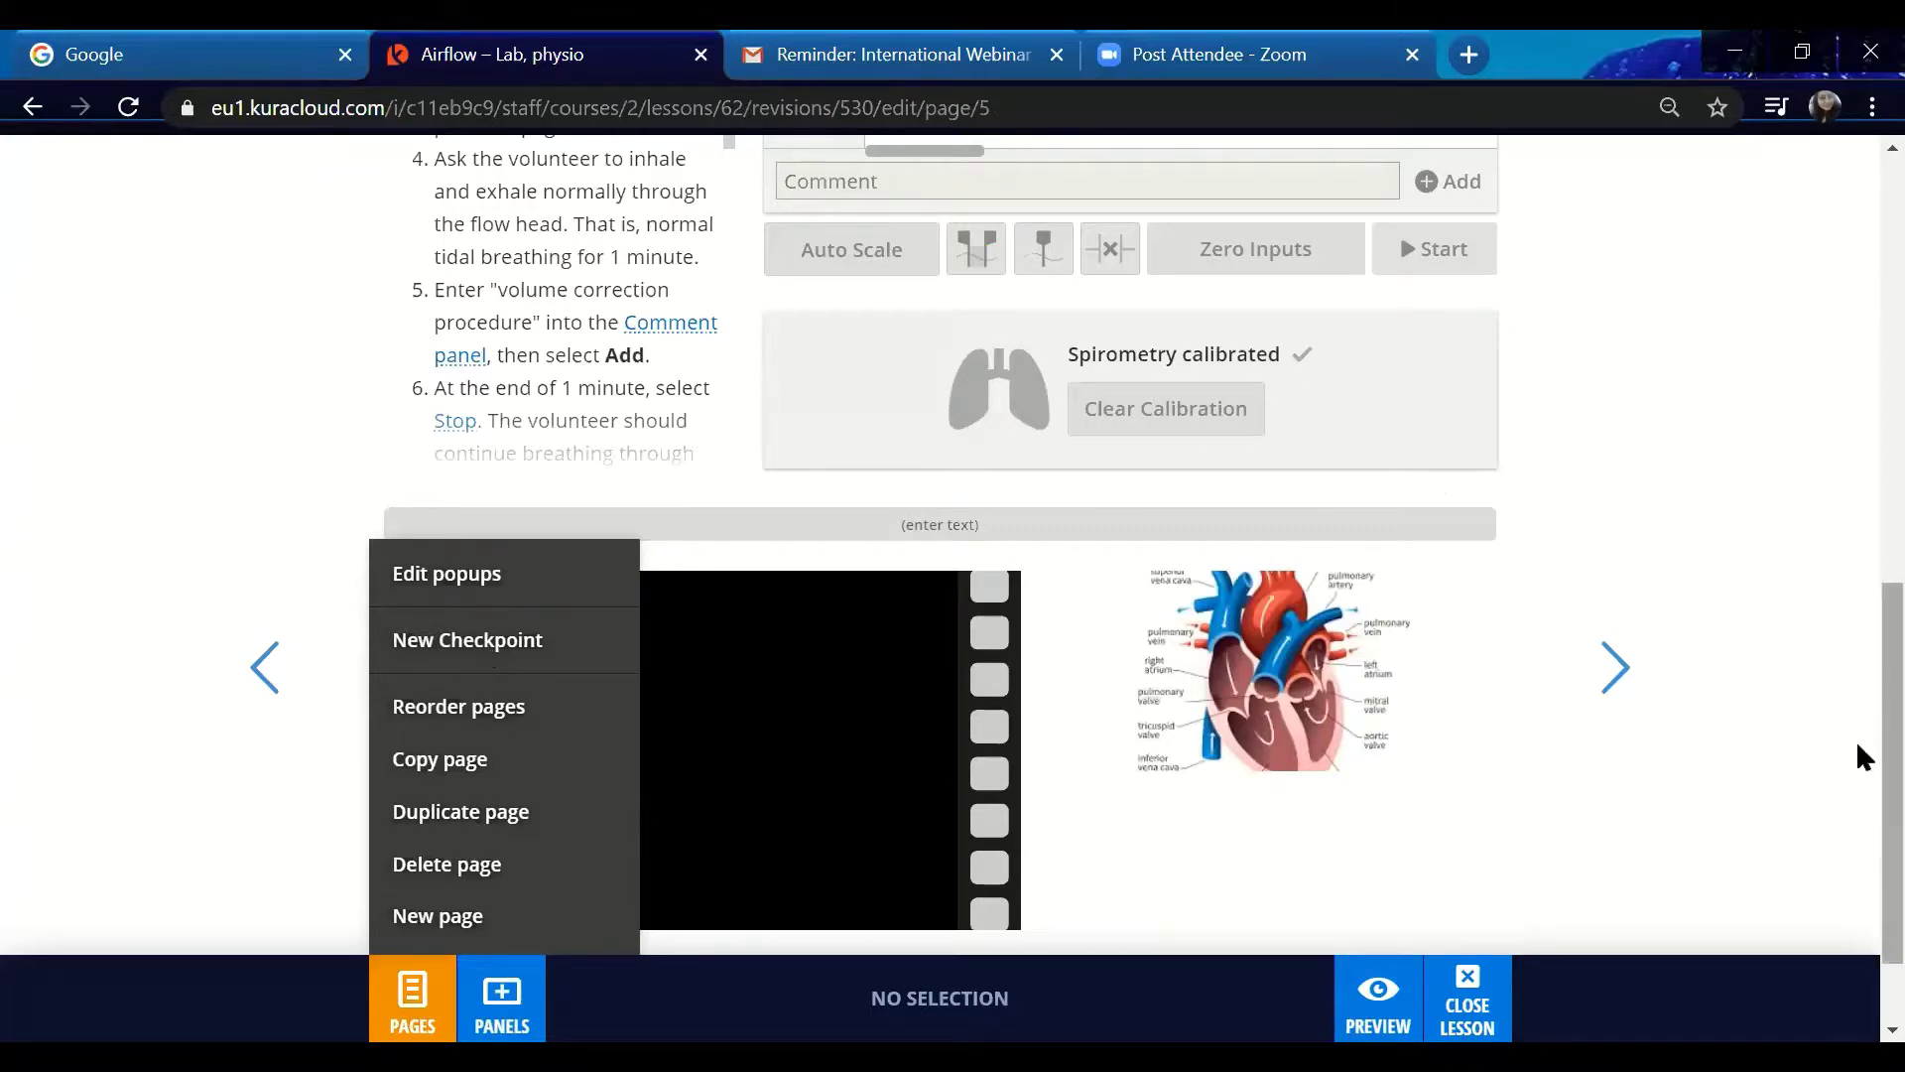
scroll(1863, 268, "up", 3)
scroll(1863, 268, "up", 8)
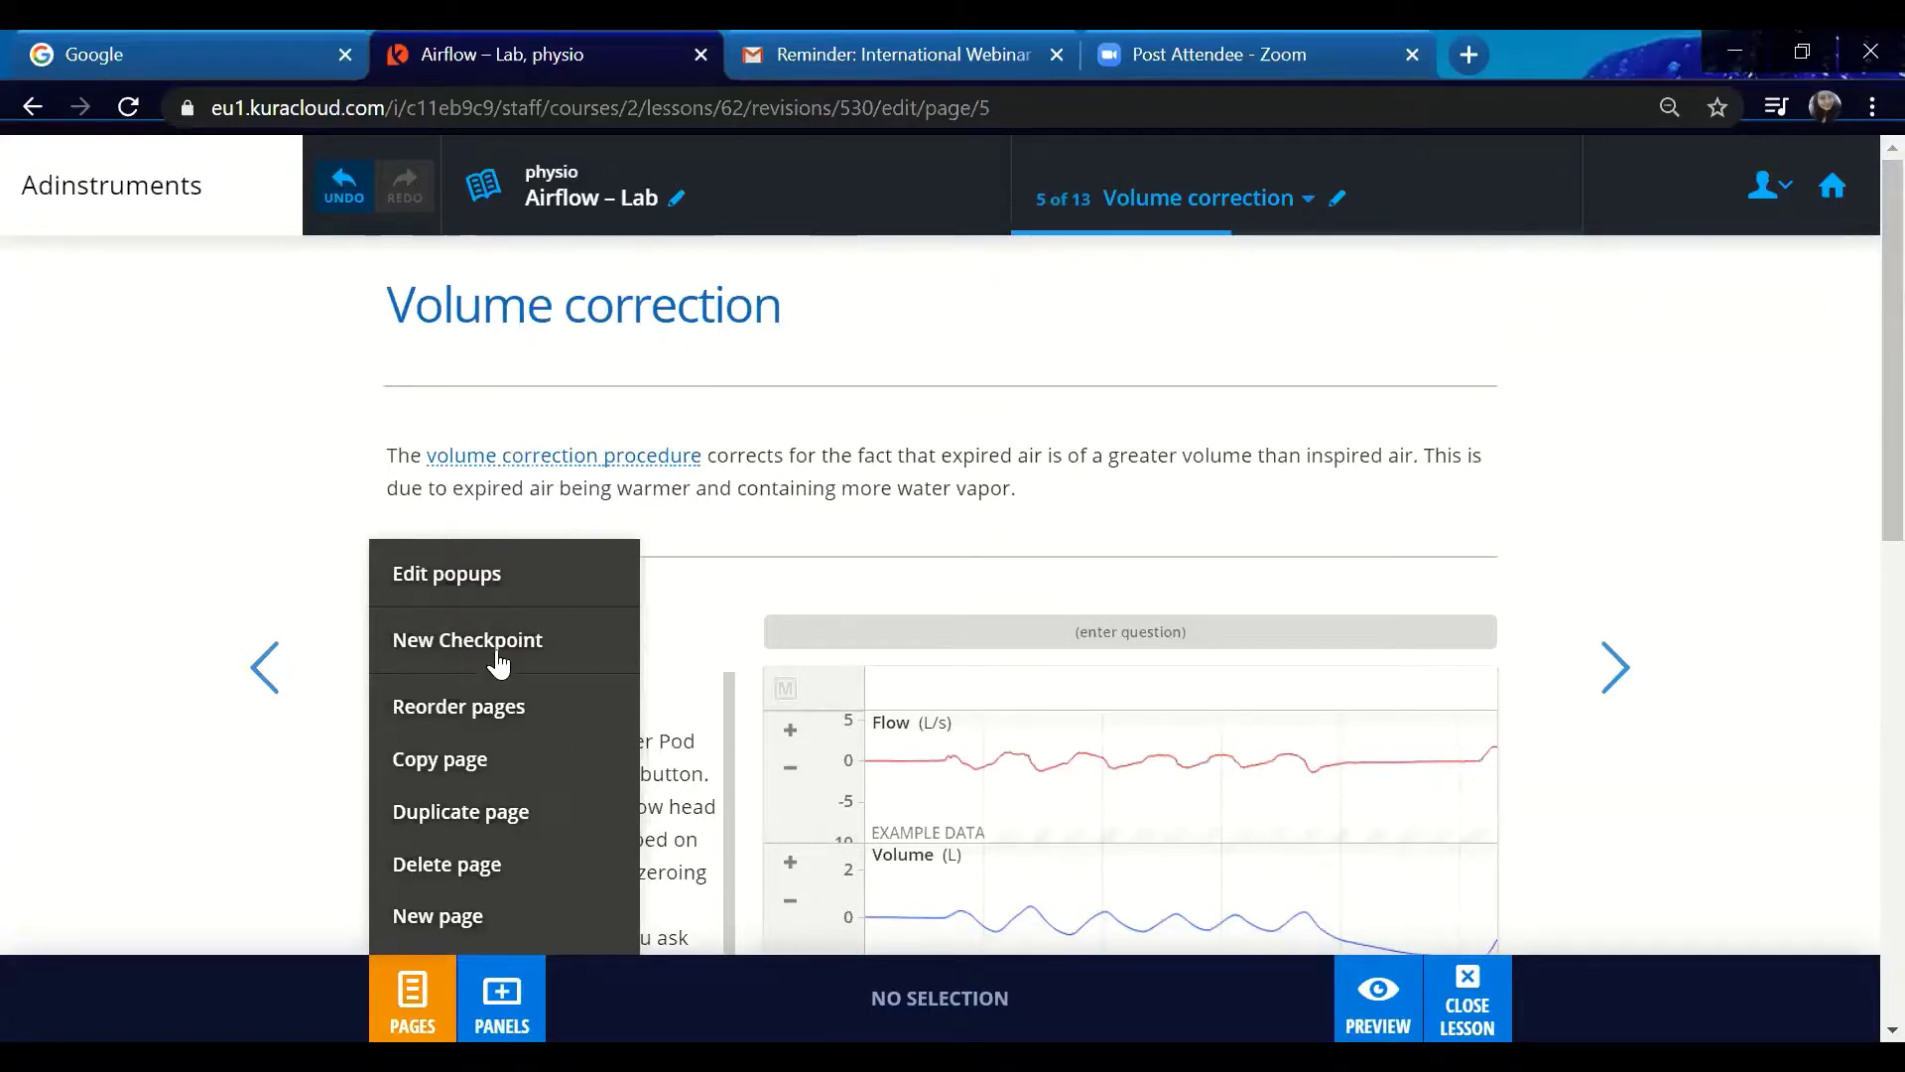
left_click(483, 878)
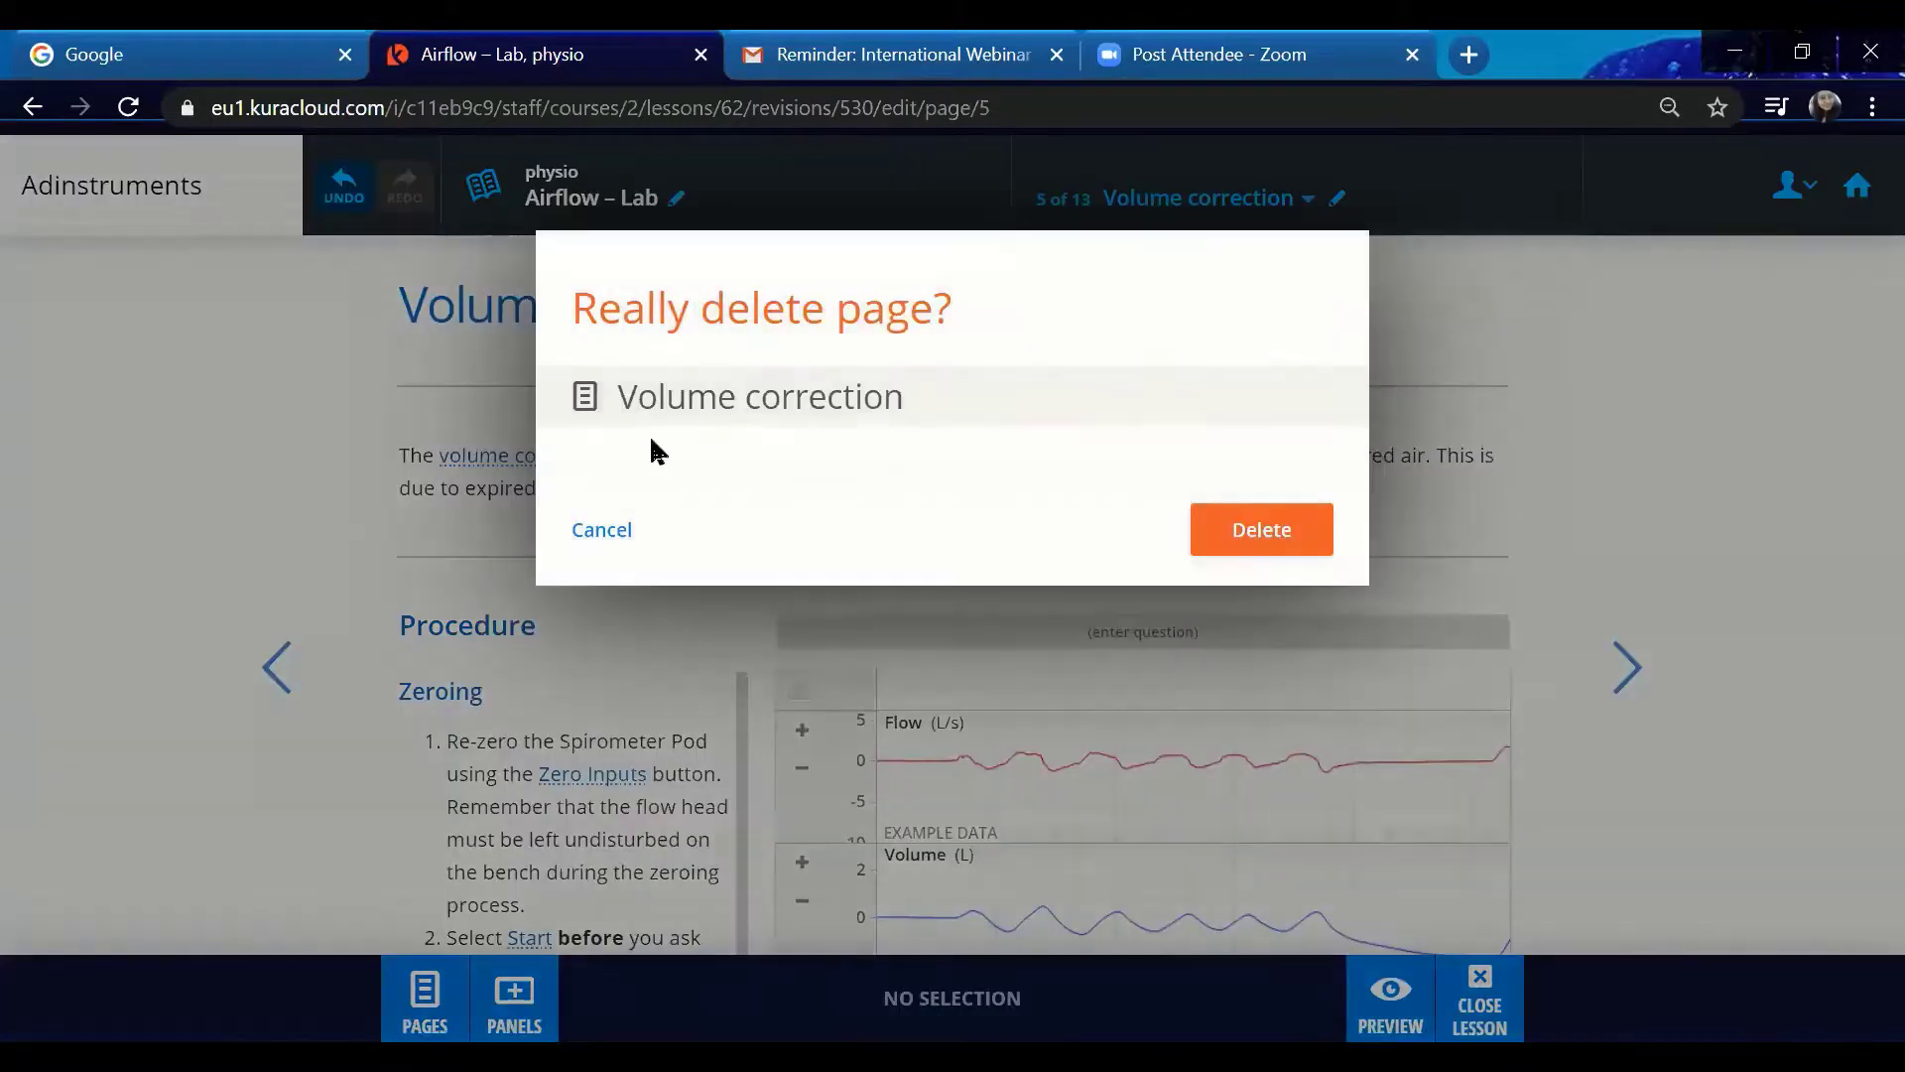
left_click(1274, 551)
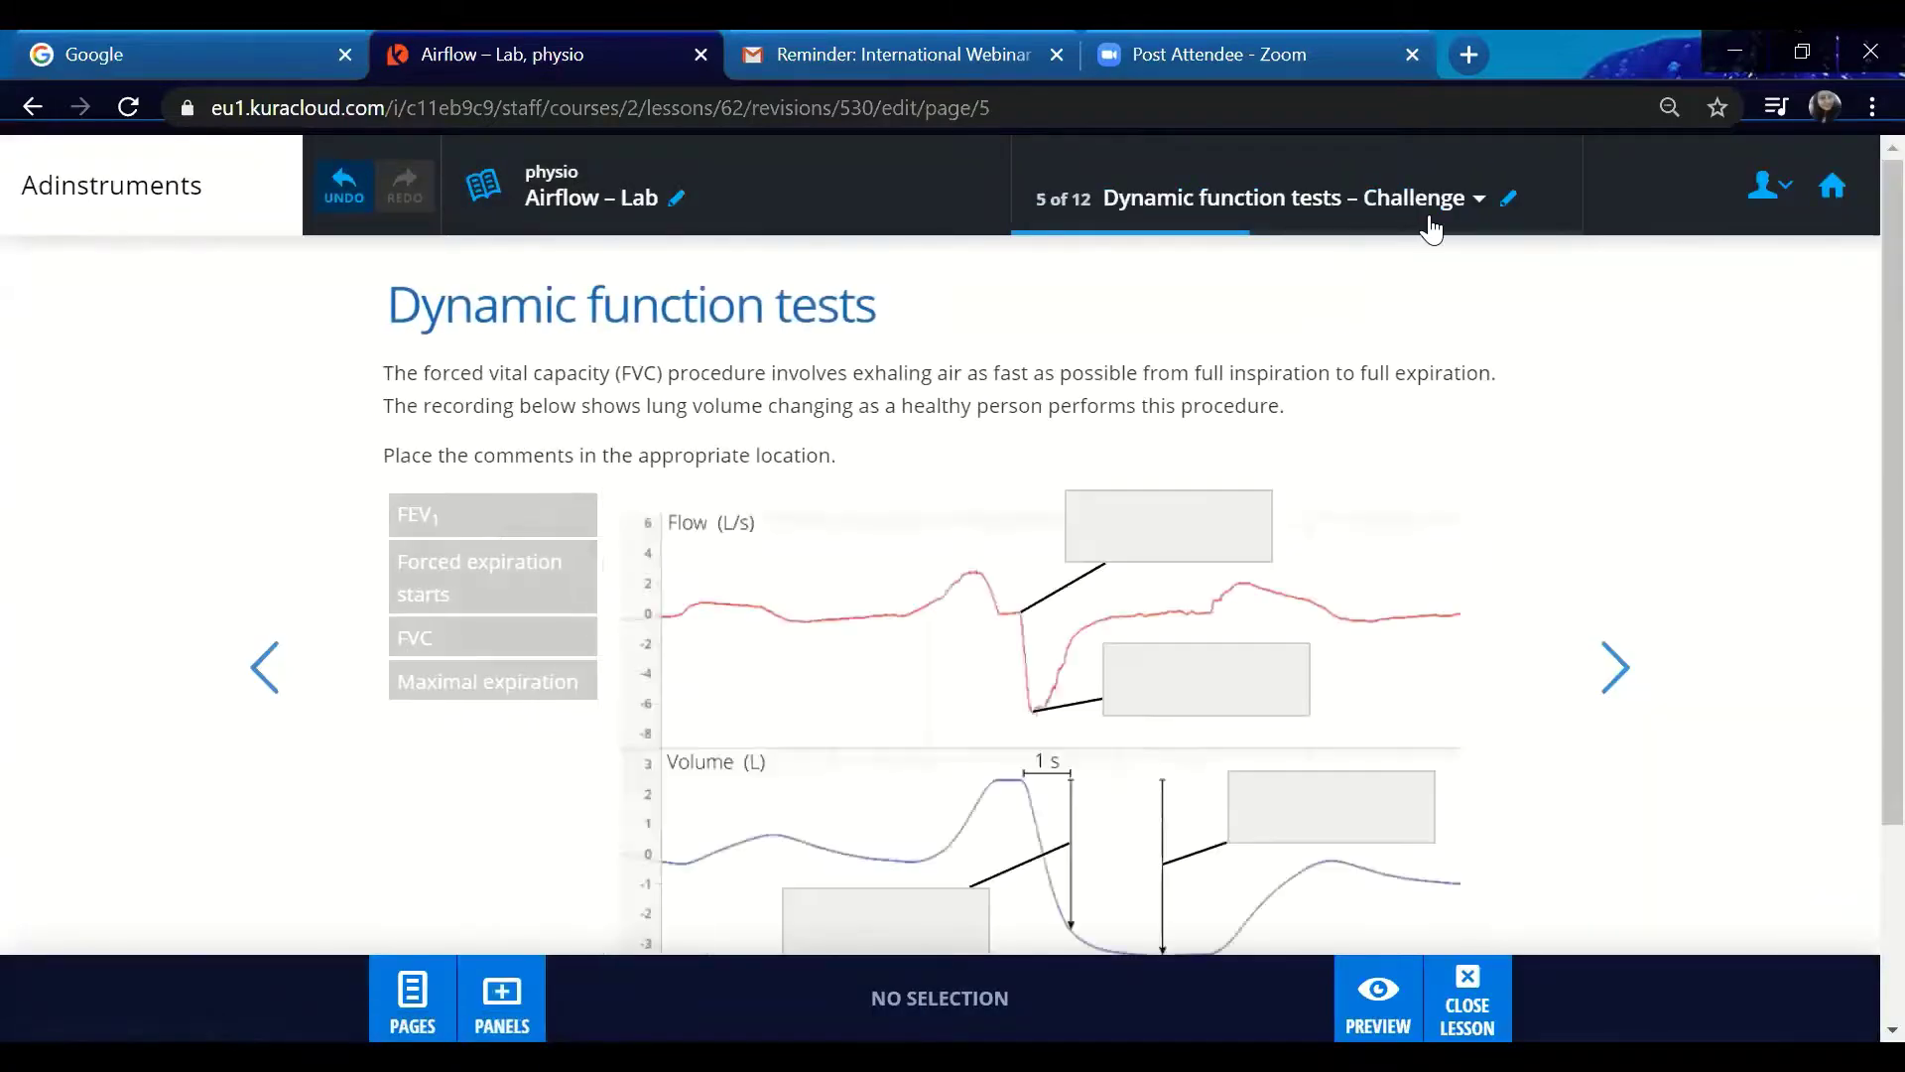
Review the list of pages in the Airflow – Lab lesson.
left_click(1420, 206)
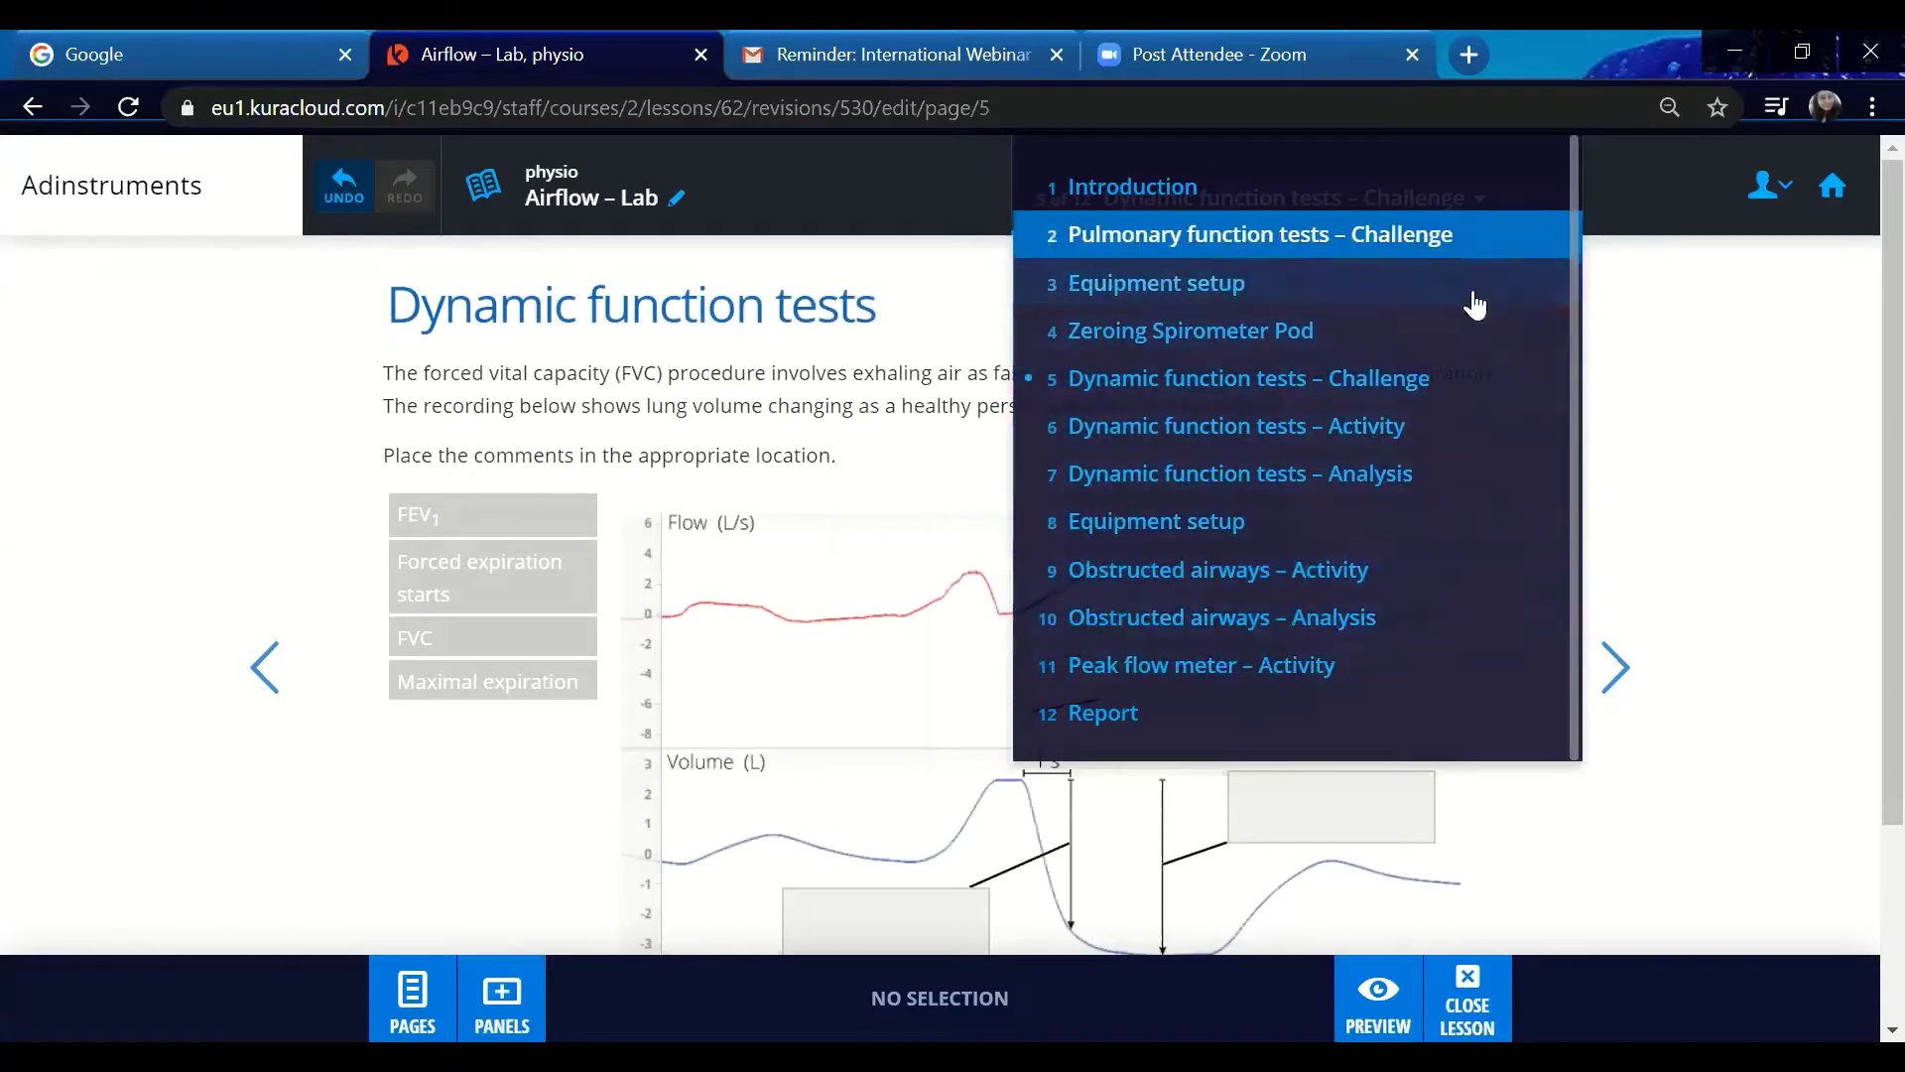
left_click(1748, 389)
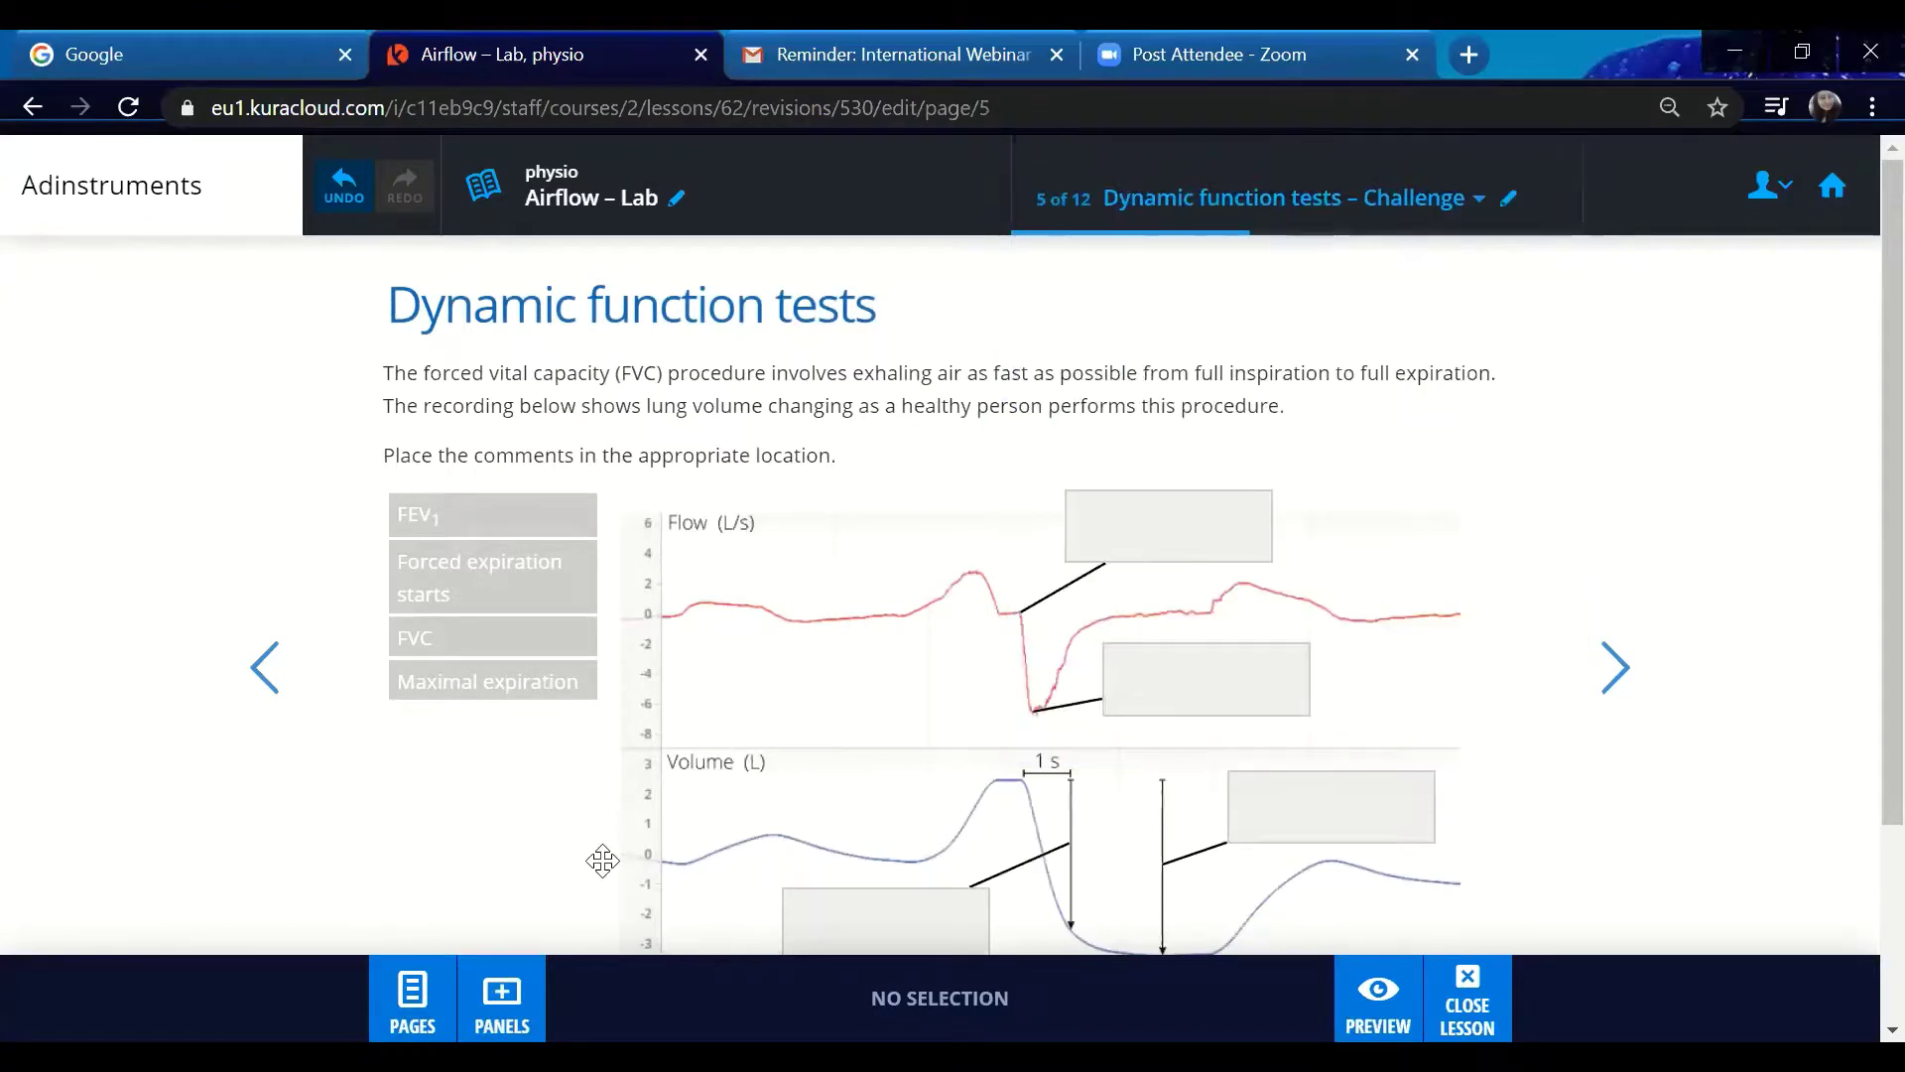
left_click(405, 1004)
left_click(406, 1004)
Leave the lesson editor and close the Airflow – Lab and Lessons views to return to the physio course overview.
left_click(1831, 198)
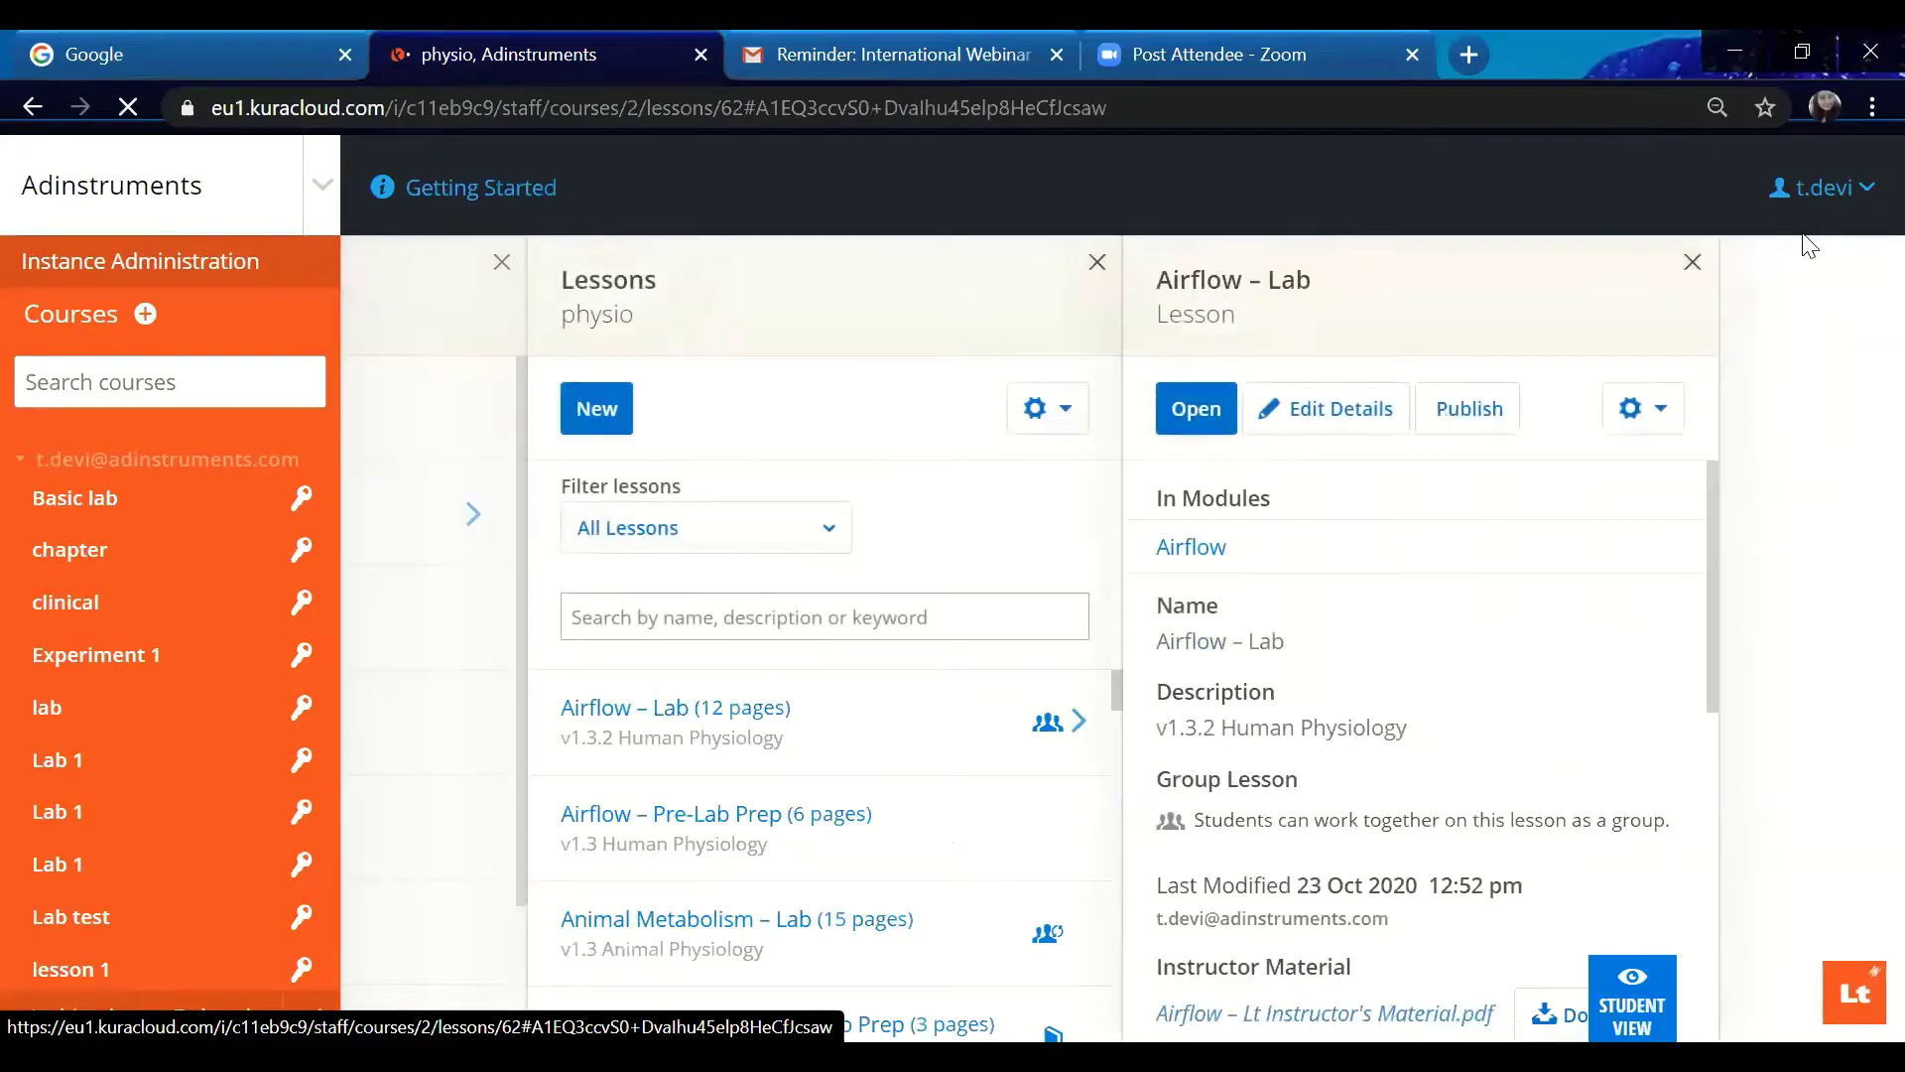
left_click(1693, 260)
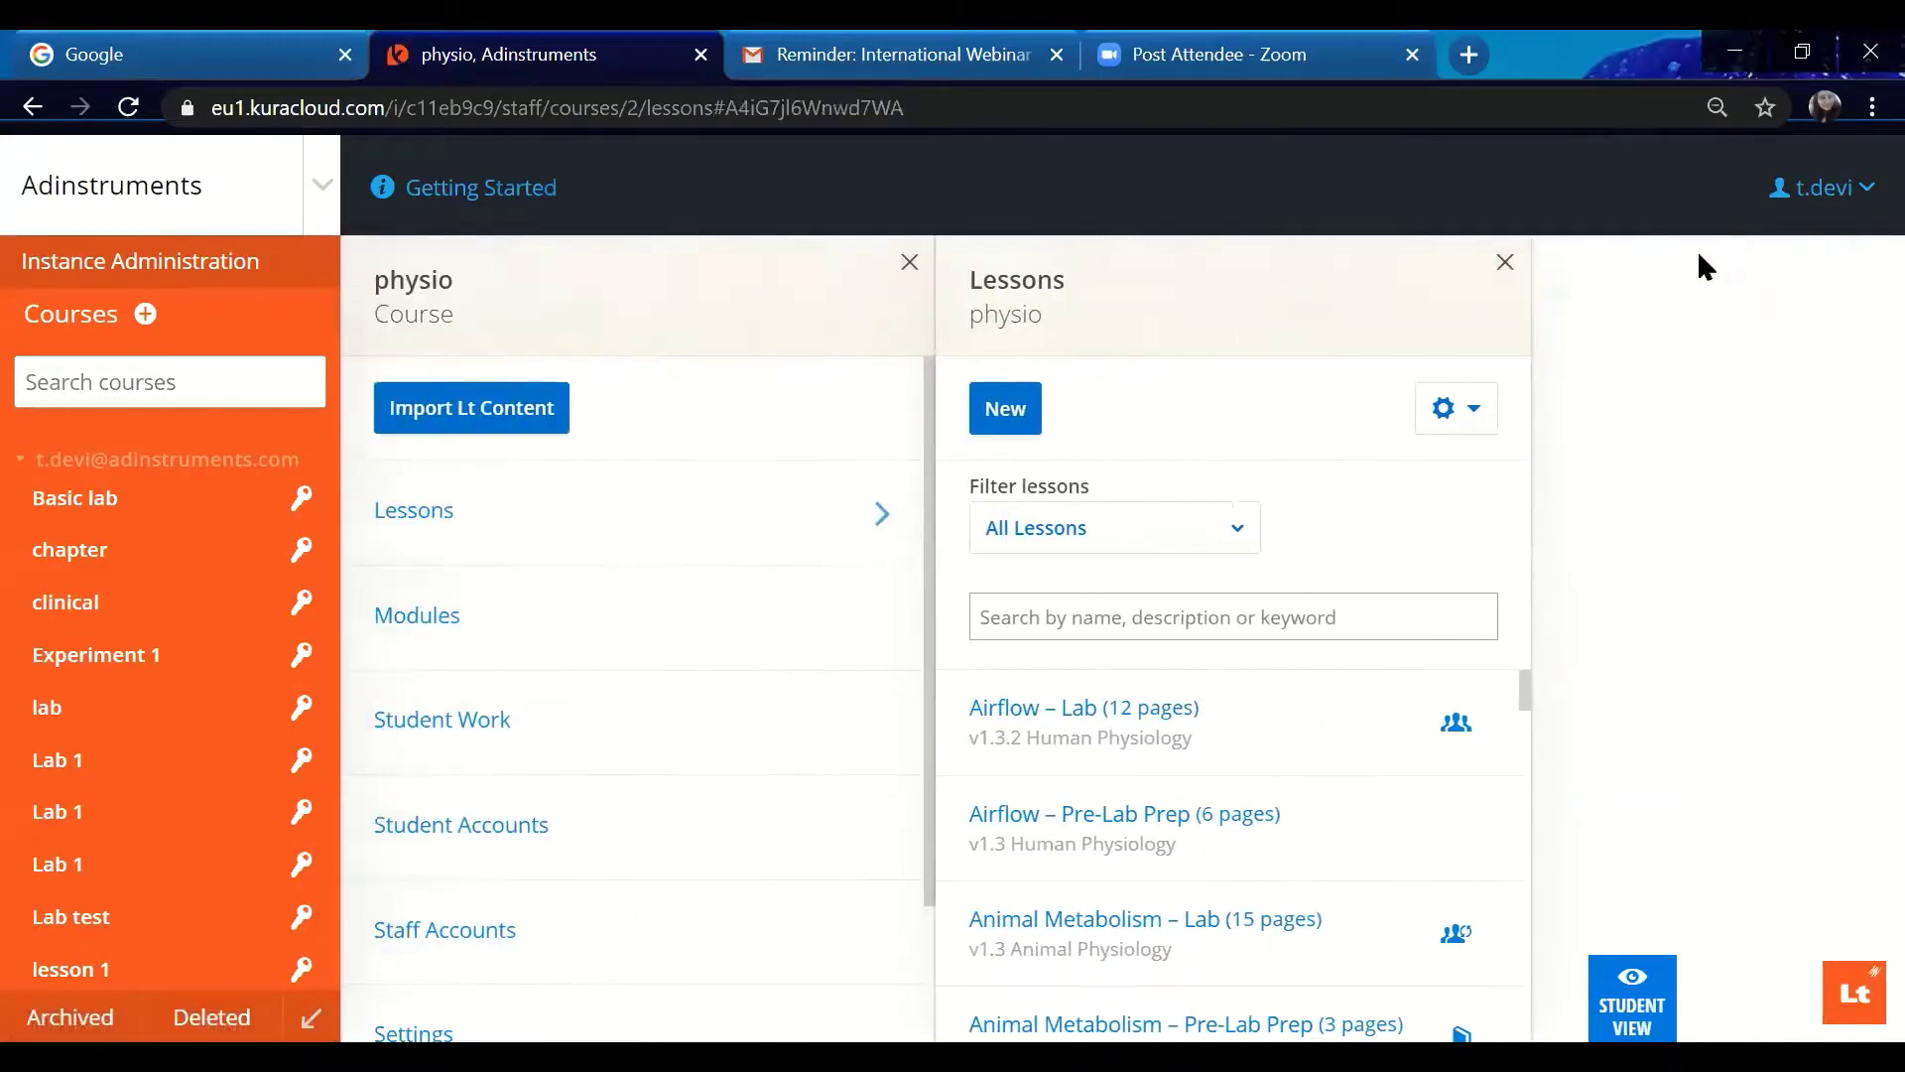
left_click(1504, 263)
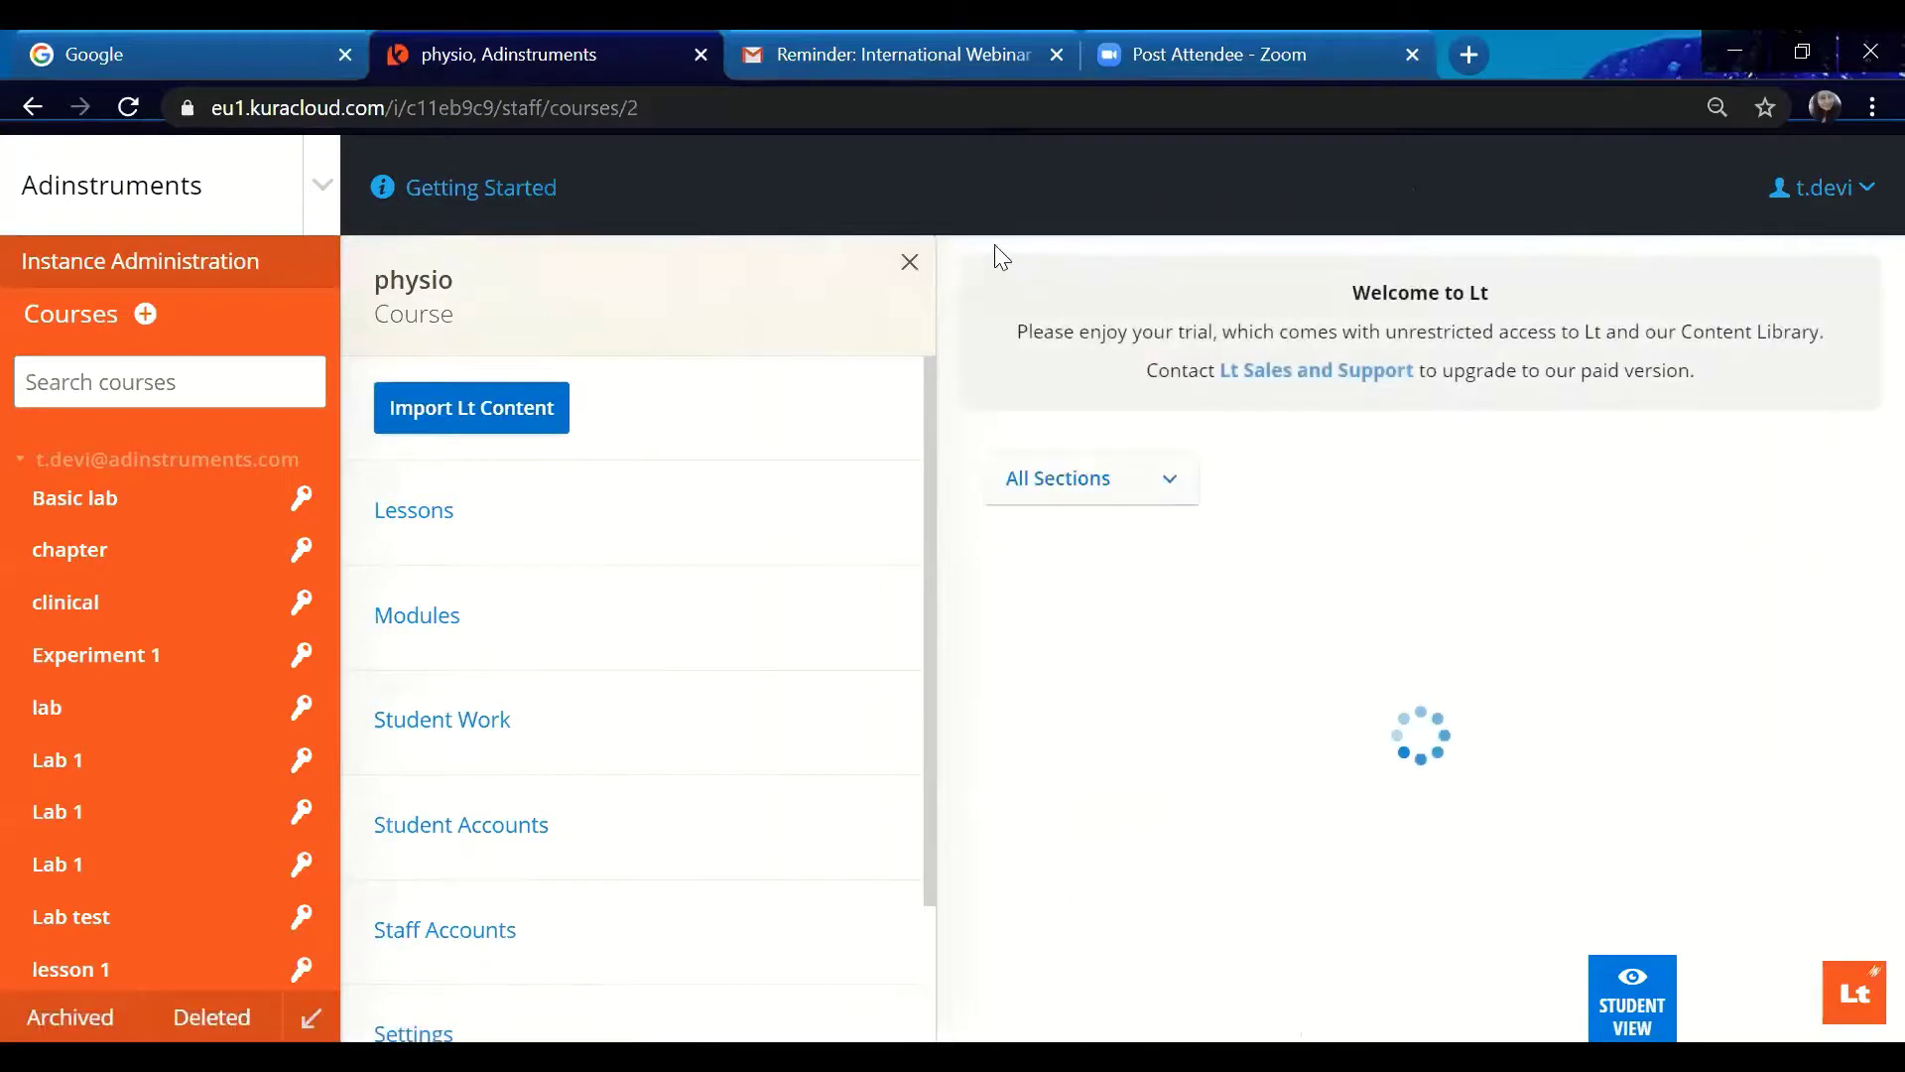
Look through the physio course's management sections, from content import to settings, and close the course.
scroll(918, 615, "down", 2)
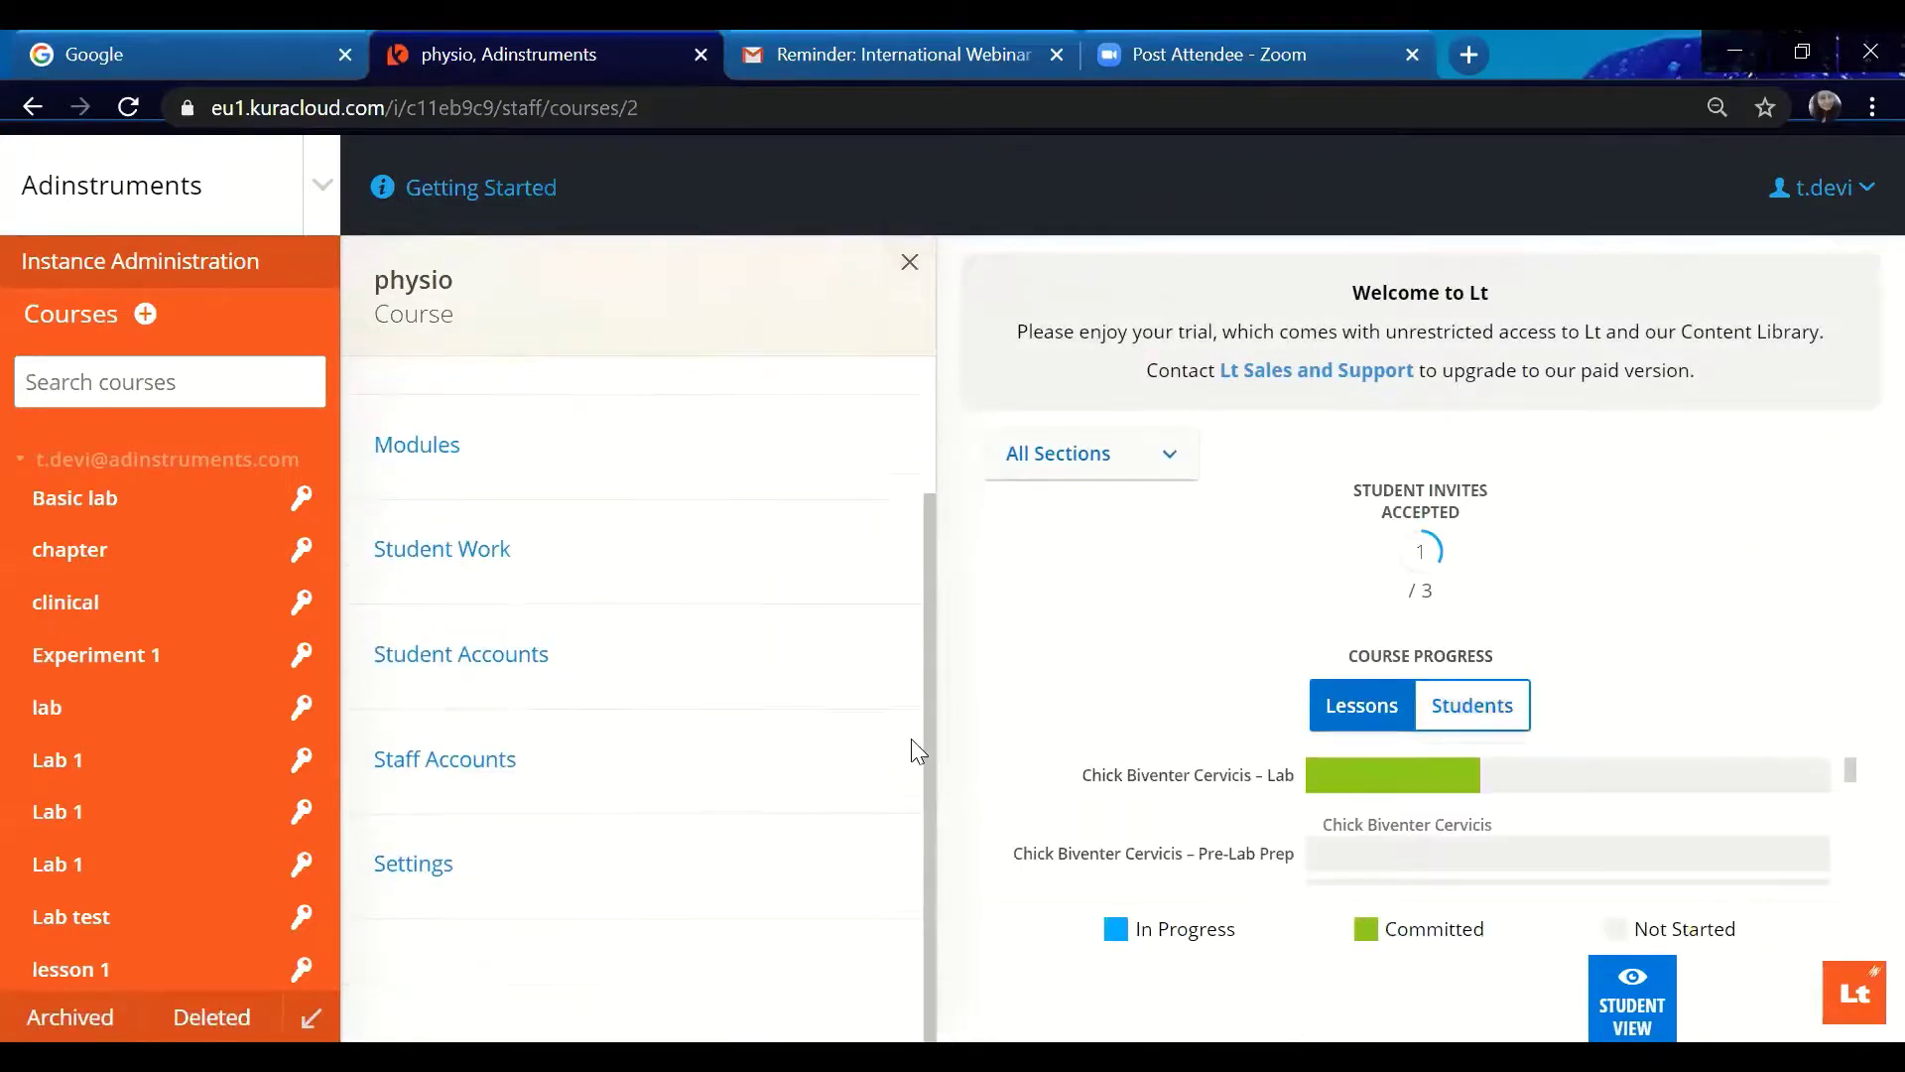
scroll(917, 477, "up", 1)
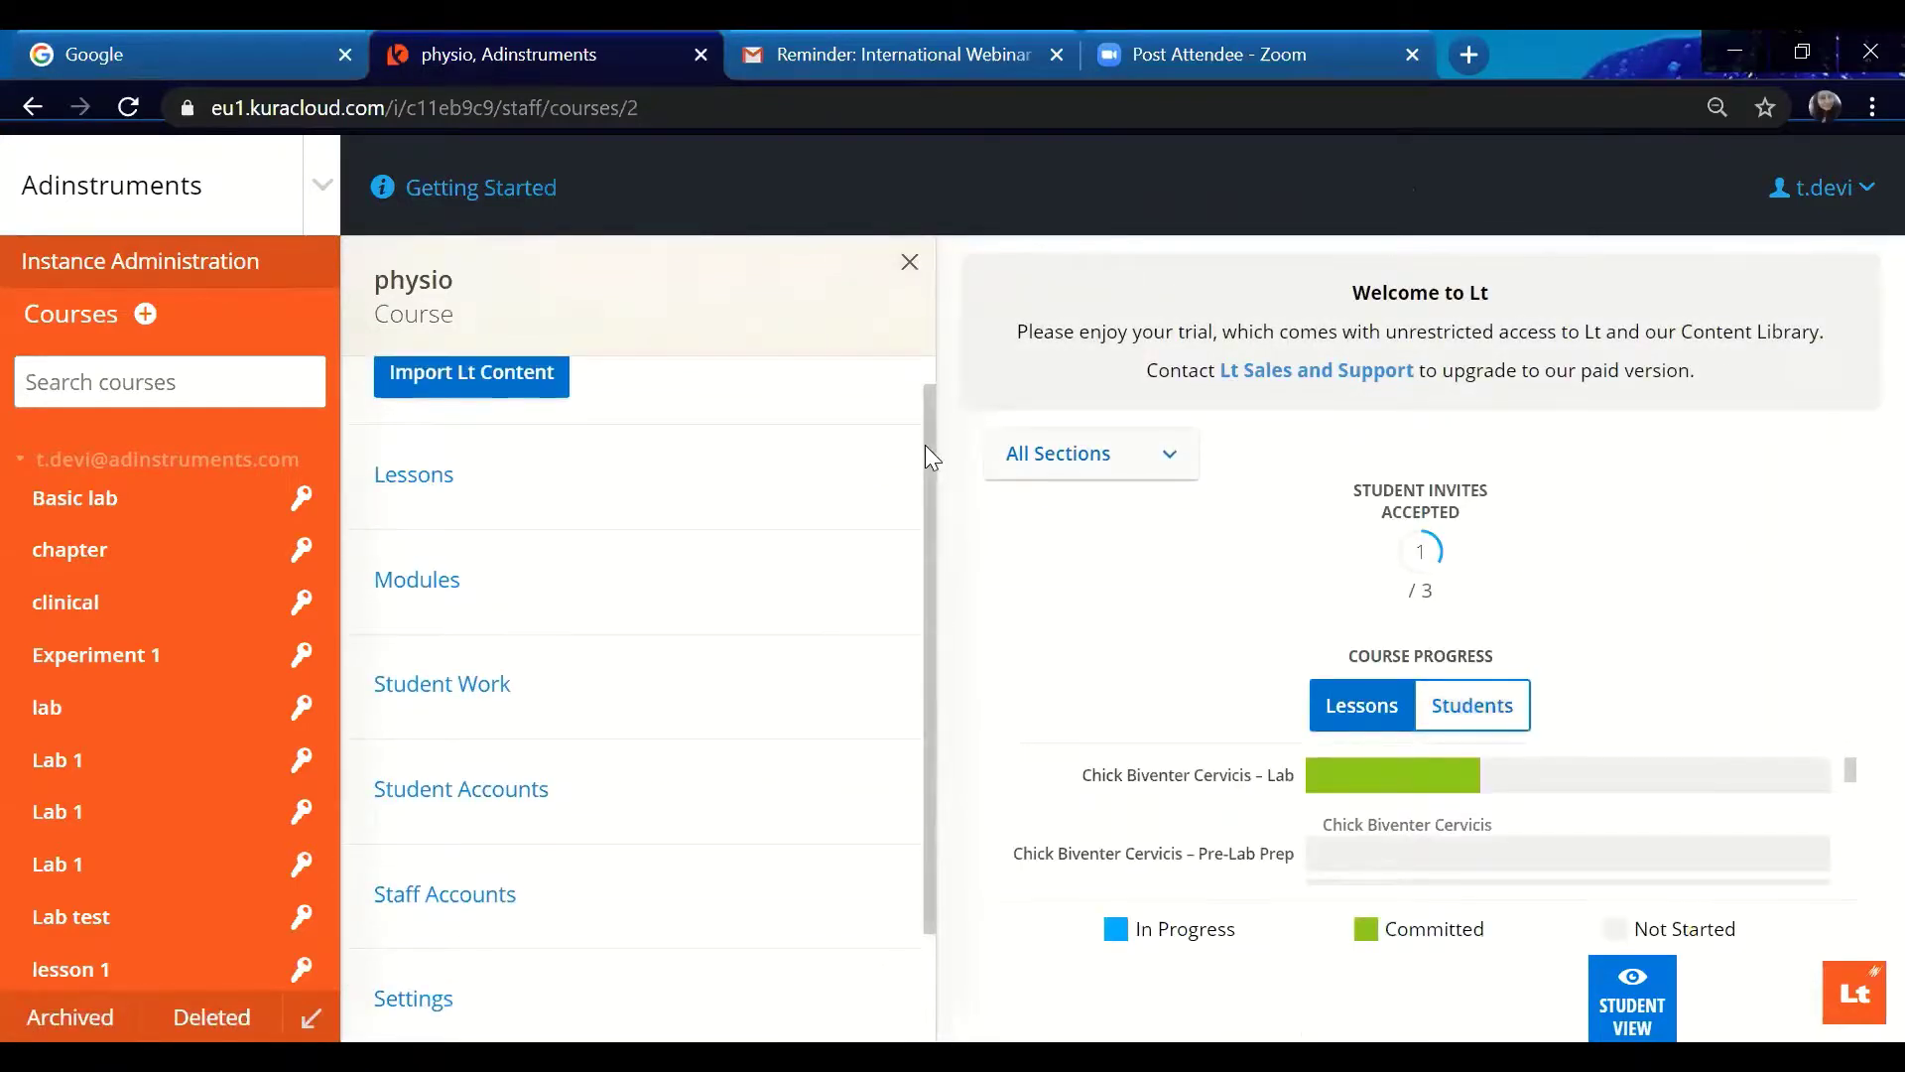
left_click_drag(925, 434, 924, 389)
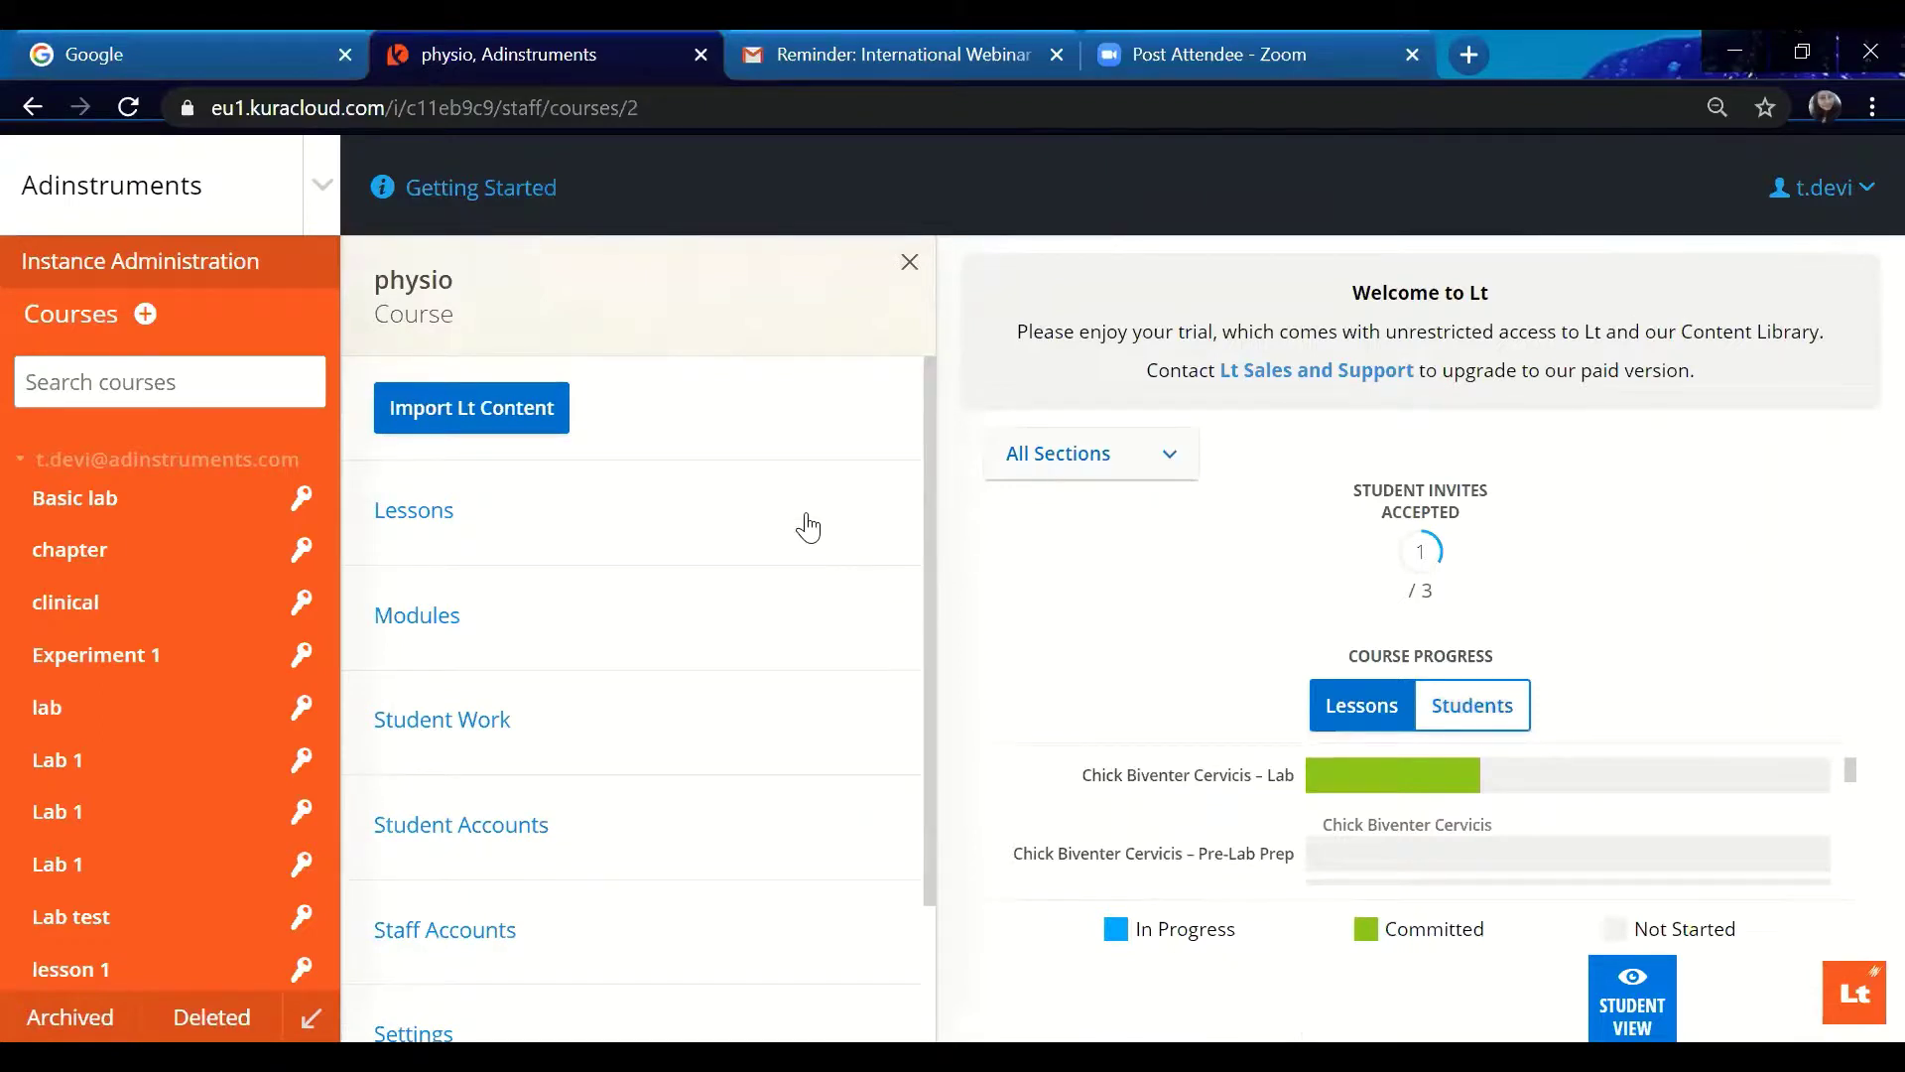
left_click(838, 491)
scroll(328, 534, "down", 2)
scroll(332, 777, "up", 2)
left_click(906, 262)
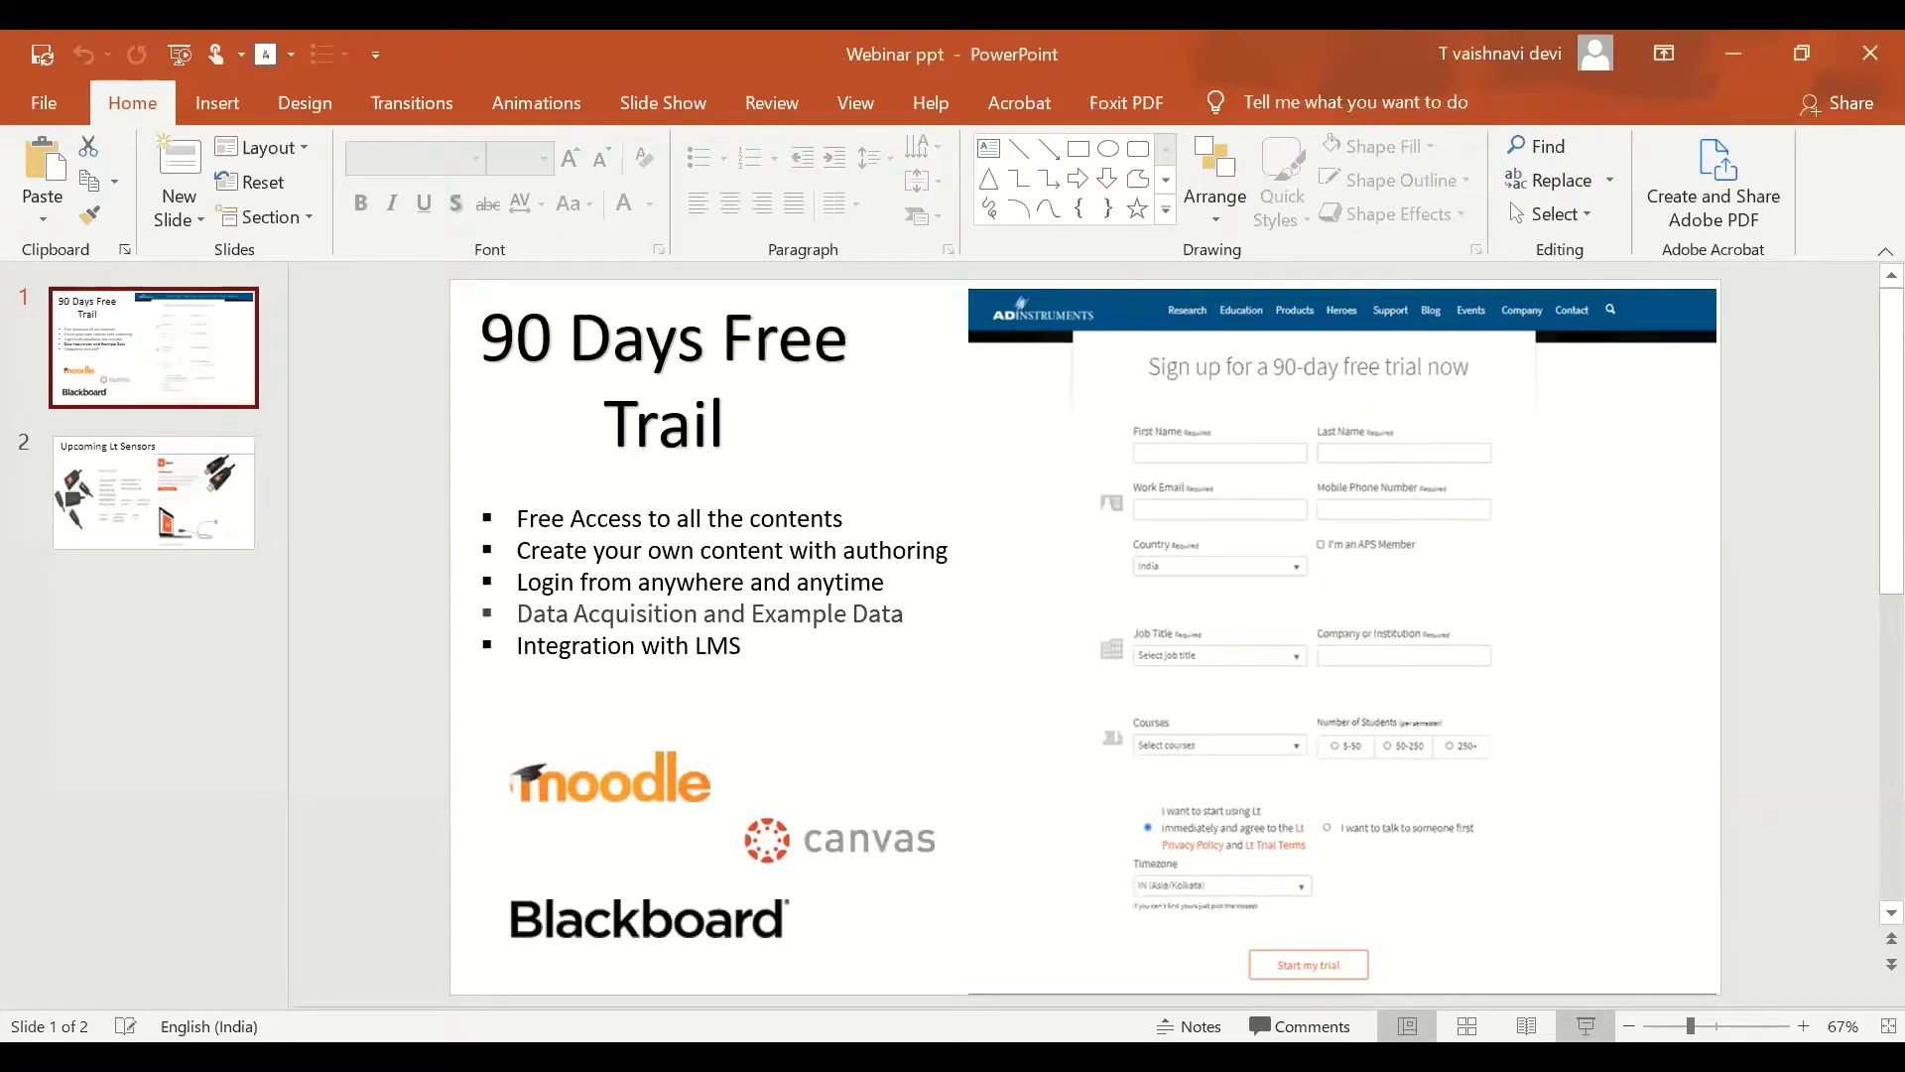
Present the Webinar ppt slideshow from the 90 Days Free Trail slide and advance to the Upcoming Lt Sensors slide.
left_click(1586, 1026)
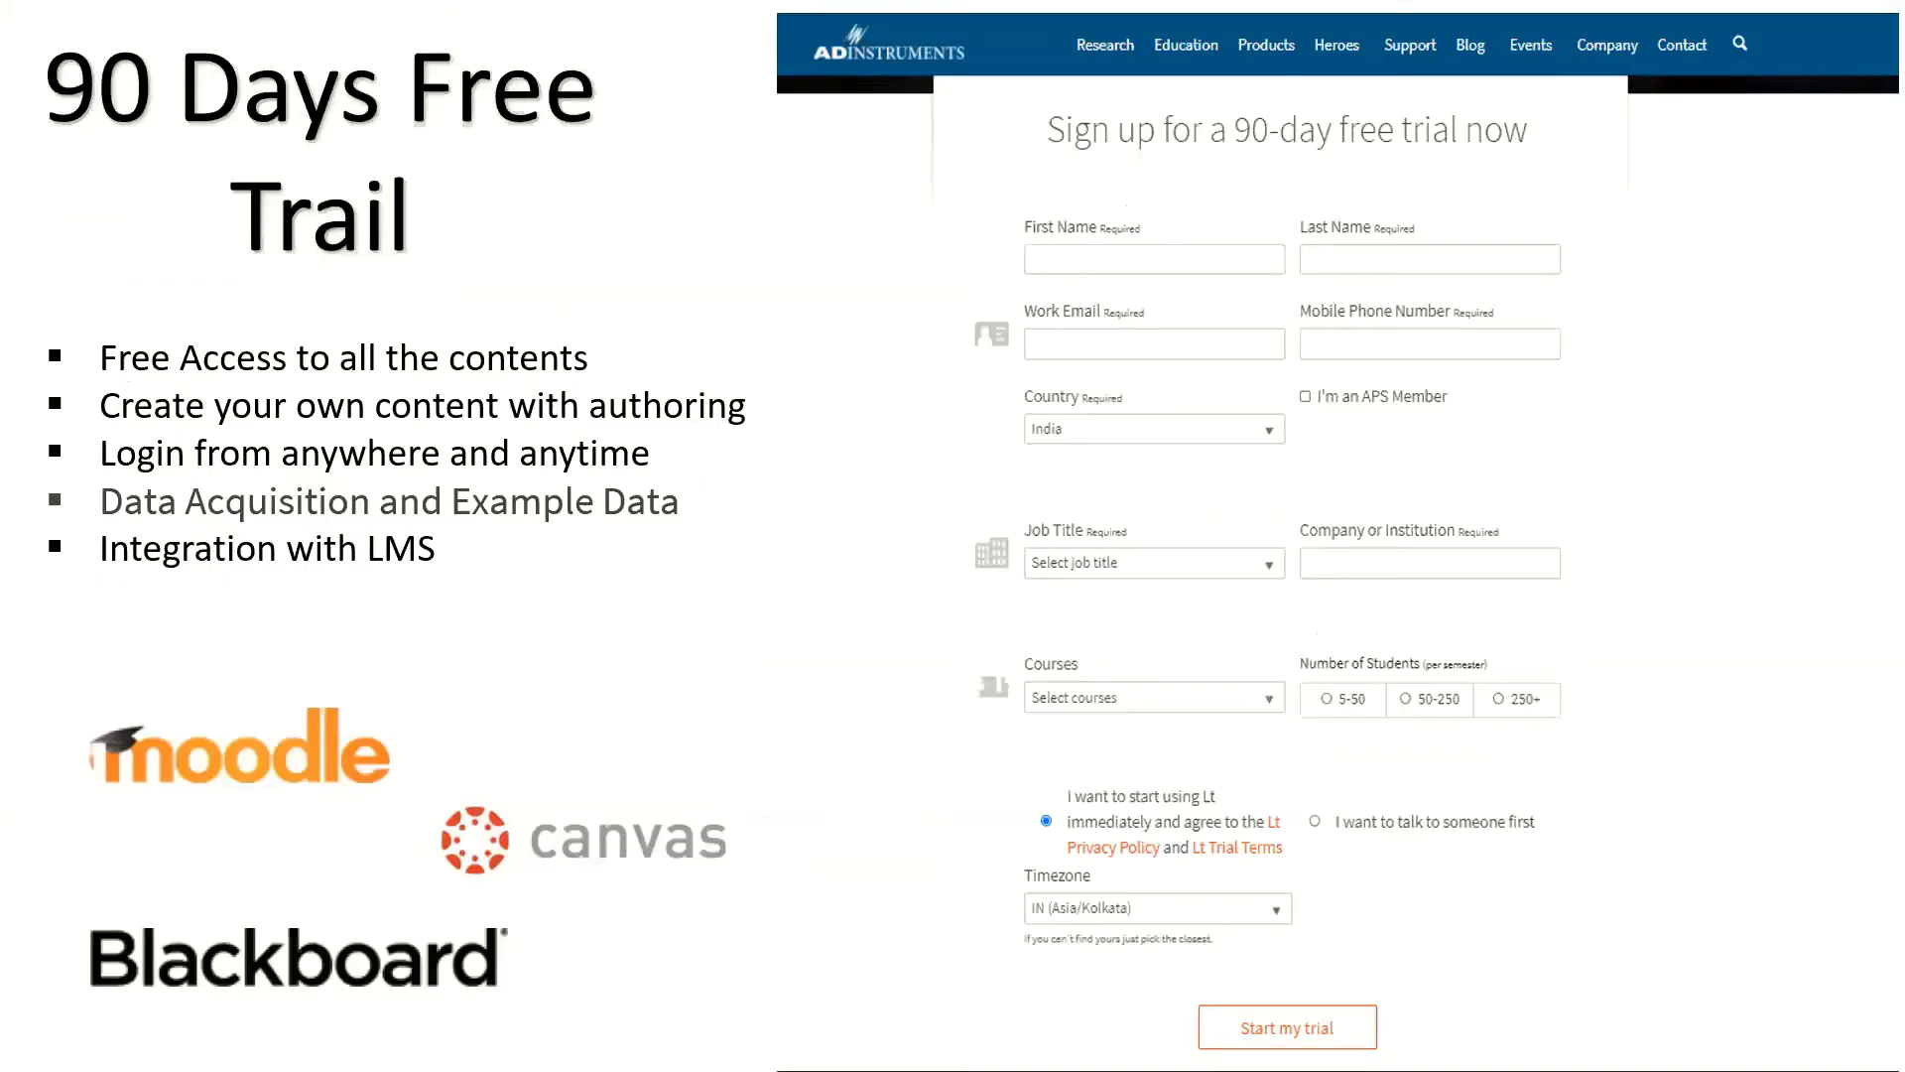
key("Right")
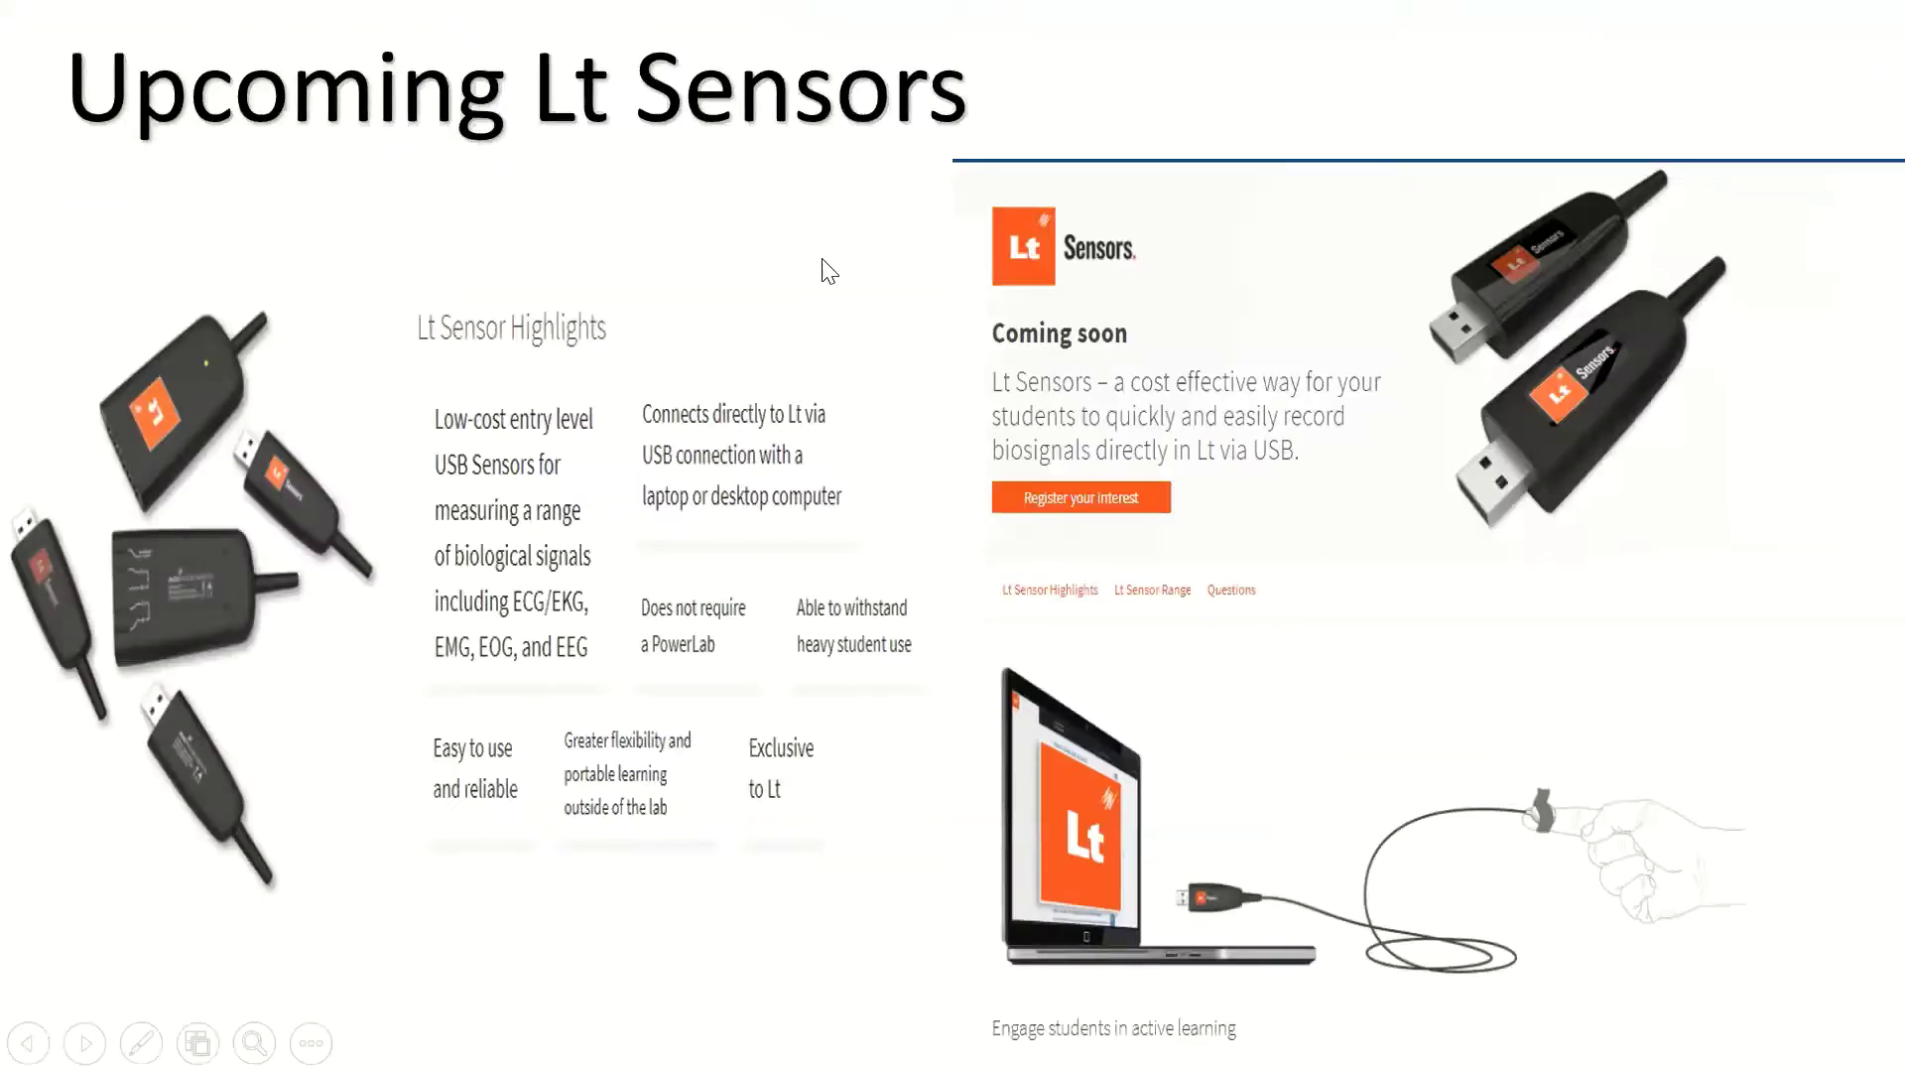